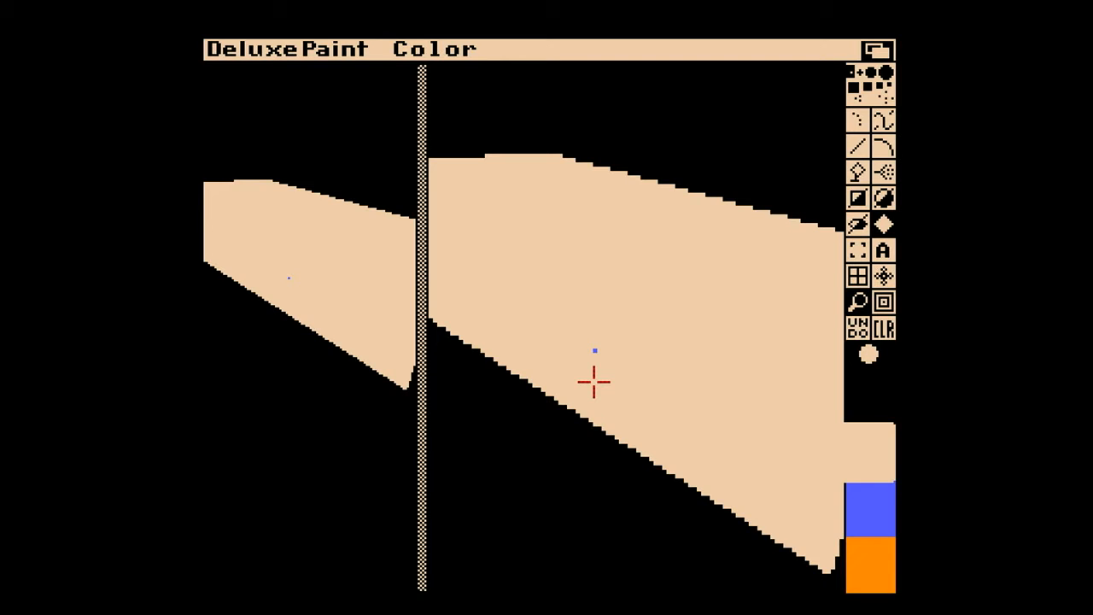
# Step: Compare several magnification levels on the filled polygon and leave the magnified view
pyautogui.press('>')
pyautogui.press('>')
pyautogui.press('less')
pyautogui.press('less')
pyautogui.press('>')
pyautogui.press('>')
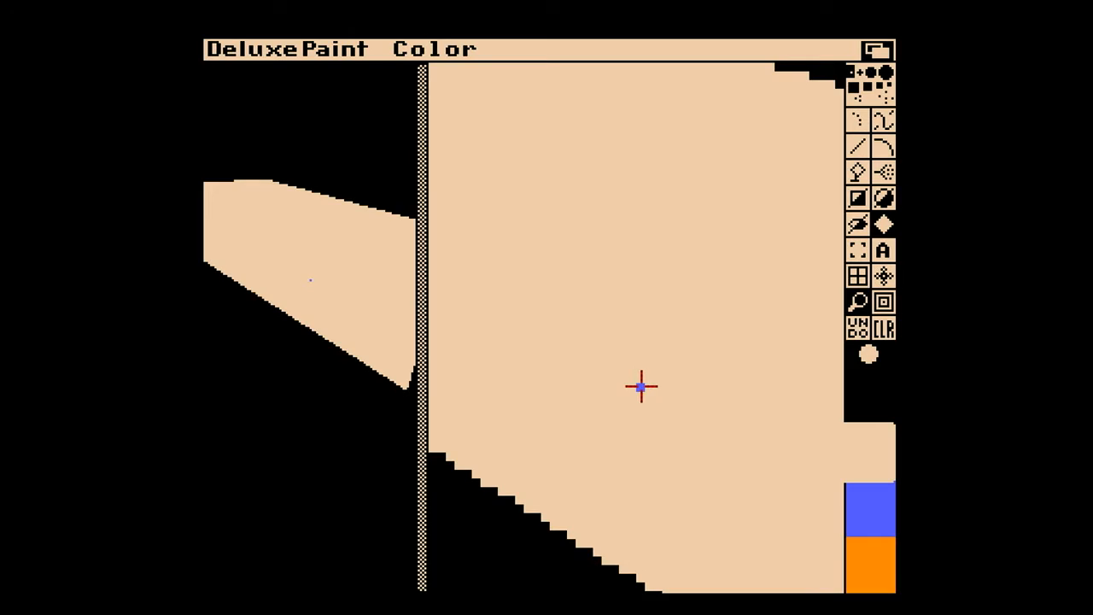
pyautogui.press('m')
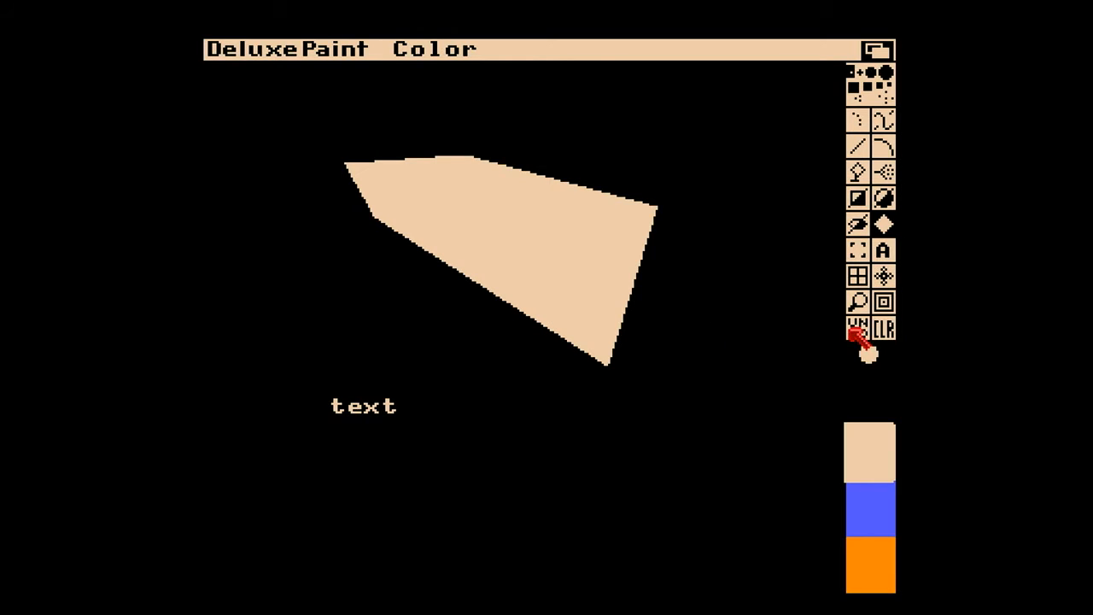
# Step: Clear the whole canvas and switch to the freehand drawing tool
pyautogui.click(884, 329)
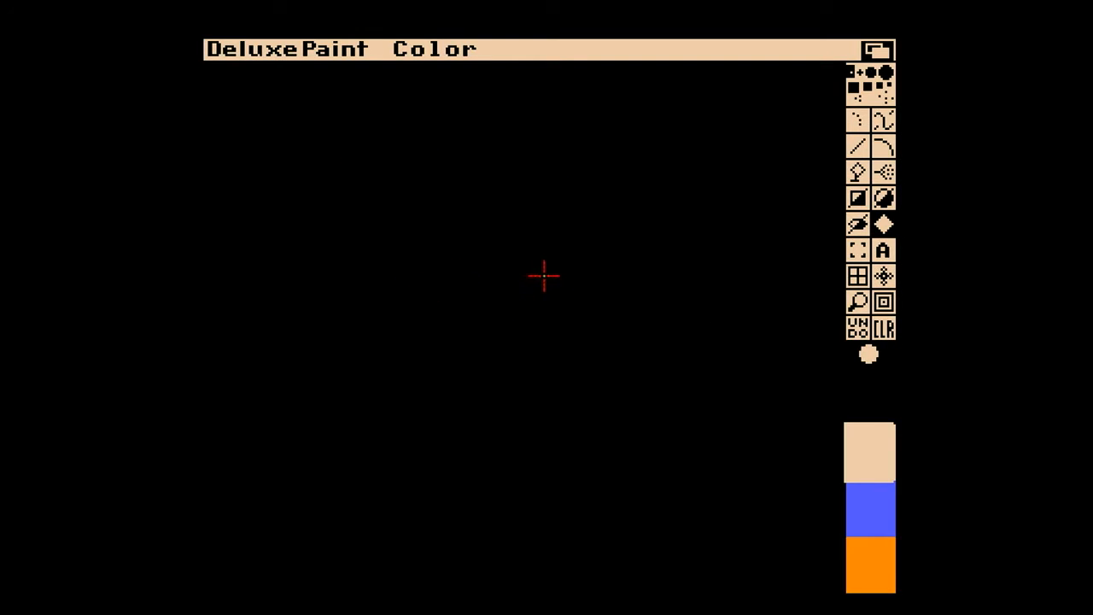
pyautogui.press('d')
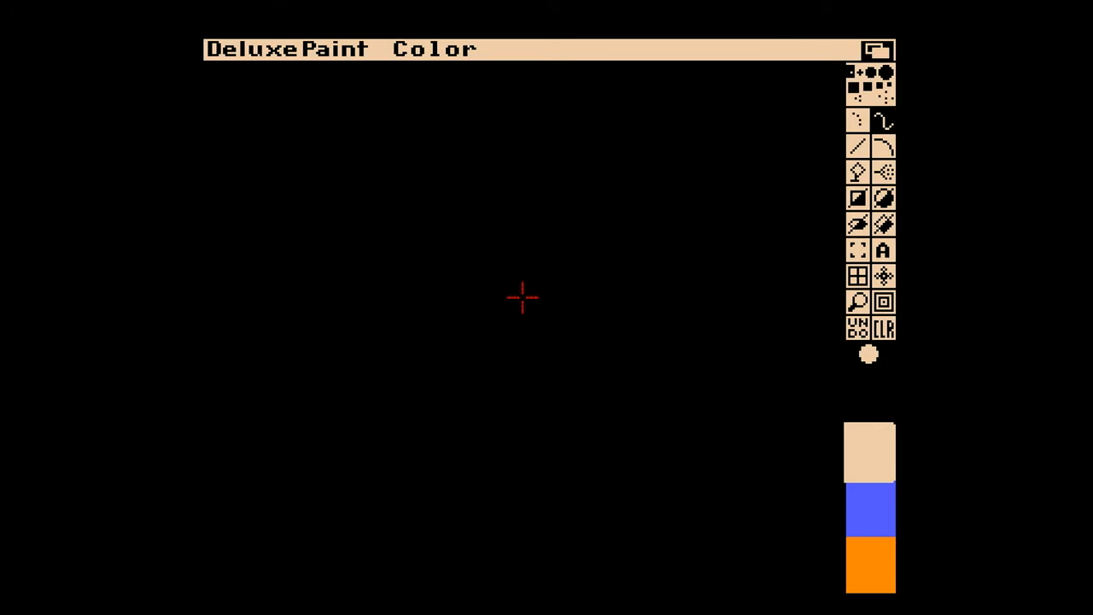
# Step: Draw an unfilled rectangle on the blank canvas and undo it
pyautogui.press('r')
pyautogui.moveTo(303, 228); pyautogui.dragTo(469, 406)
pyautogui.press('u')
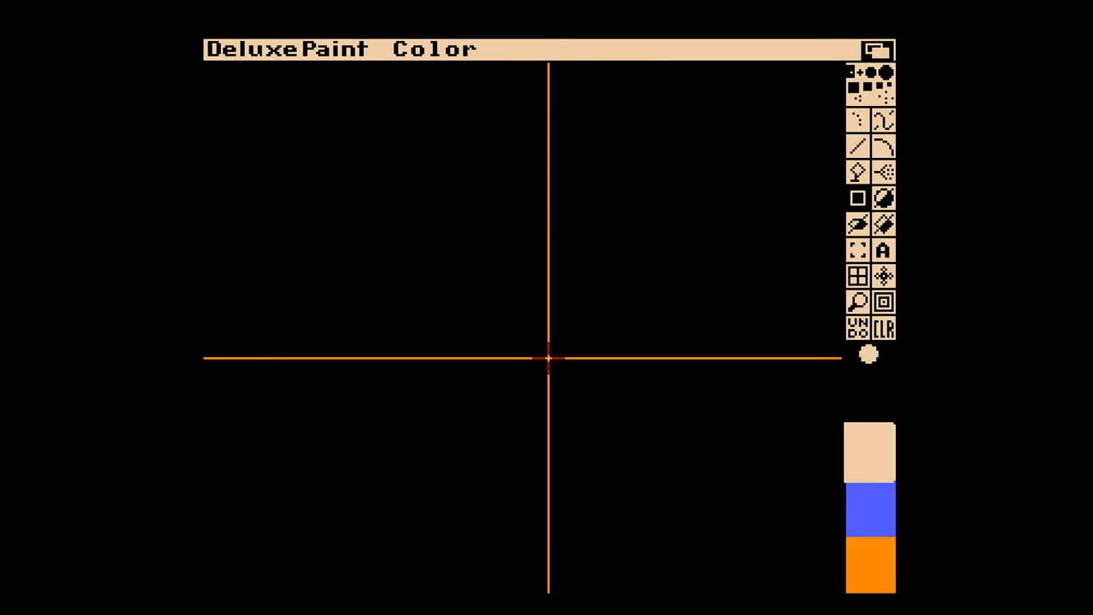
# Step: Switch to the straight Line tool
pyautogui.press('v')
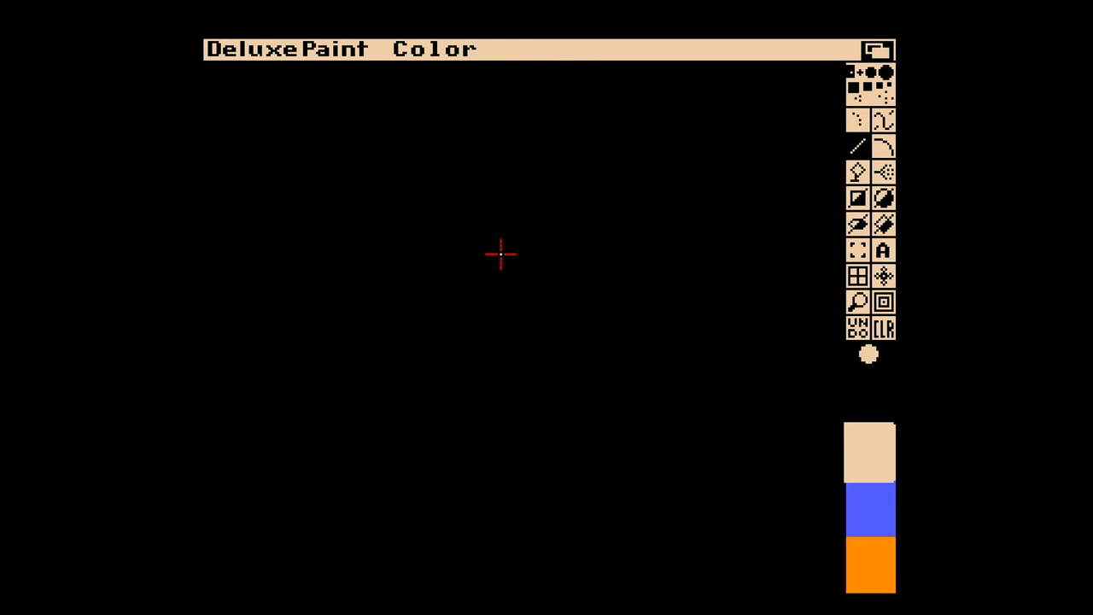
pyautogui.rightClick(241, 48)
pyautogui.press('F9')
pyautogui.press('F9')
# Step: Open the colour palette and change the blue colour to a grey with red 8, green 8 and blue 7
pyautogui.press('p')
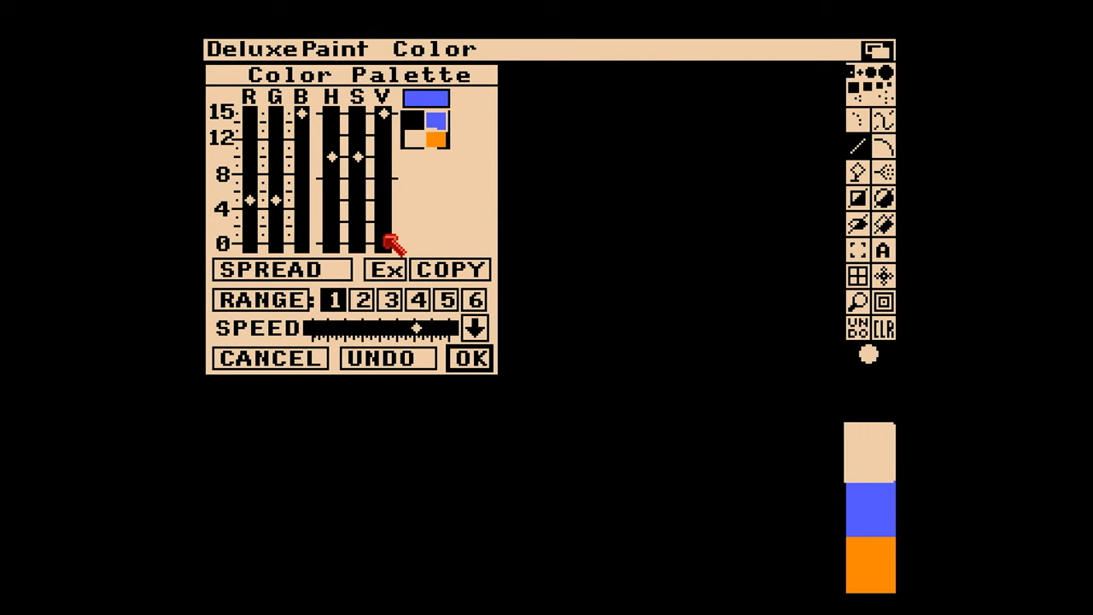
pyautogui.moveTo(252, 205); pyautogui.dragTo(284, 188)
pyautogui.moveTo(299, 115); pyautogui.dragTo(305, 176)
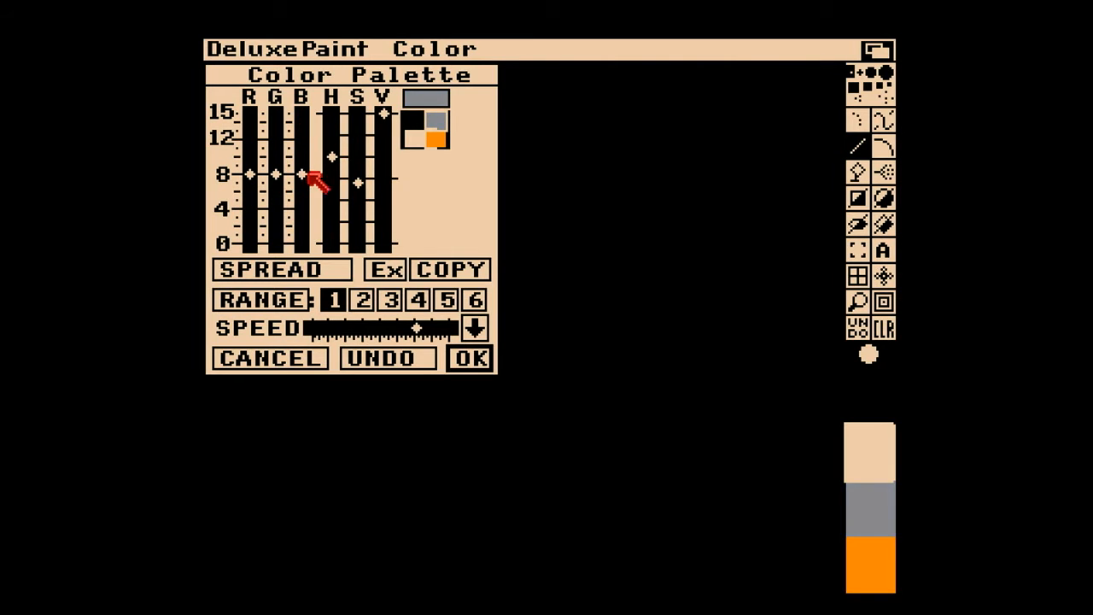
# Step: Change the black background colour to a bluish grey with red 6, green 6 and blue 7
pyautogui.click(413, 123)
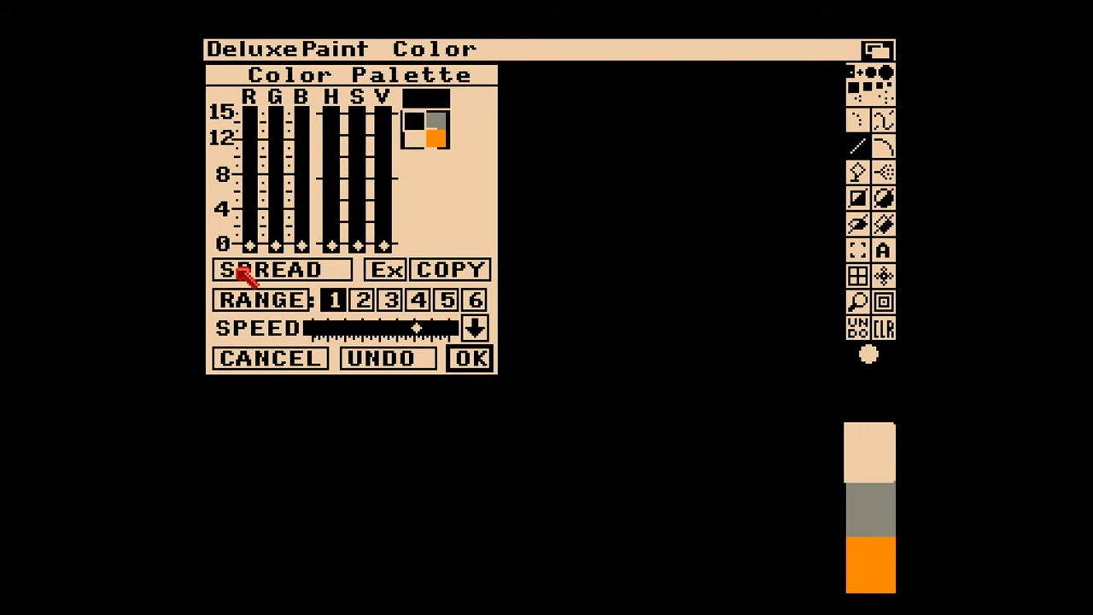
pyautogui.moveTo(252, 244); pyautogui.dragTo(251, 176)
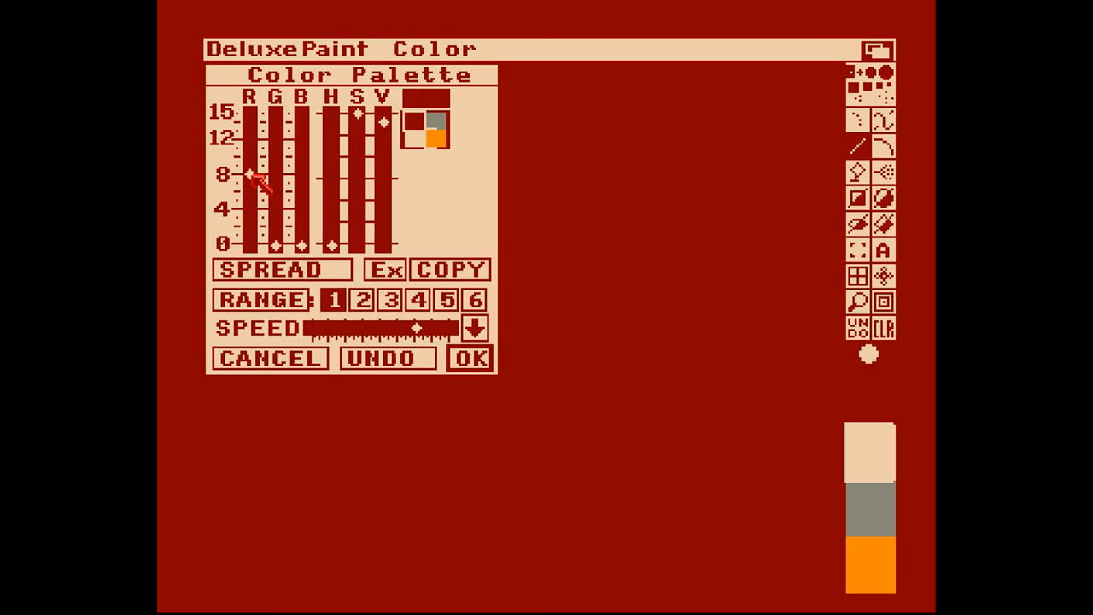
pyautogui.moveTo(275, 244); pyautogui.dragTo(280, 174)
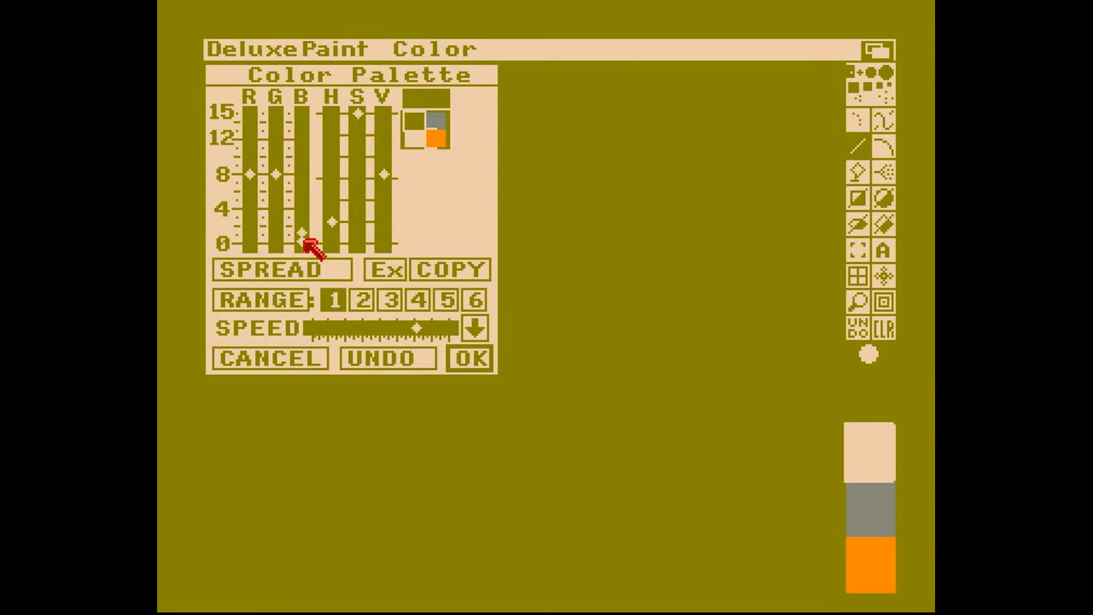
pyautogui.moveTo(310, 244); pyautogui.dragTo(307, 180)
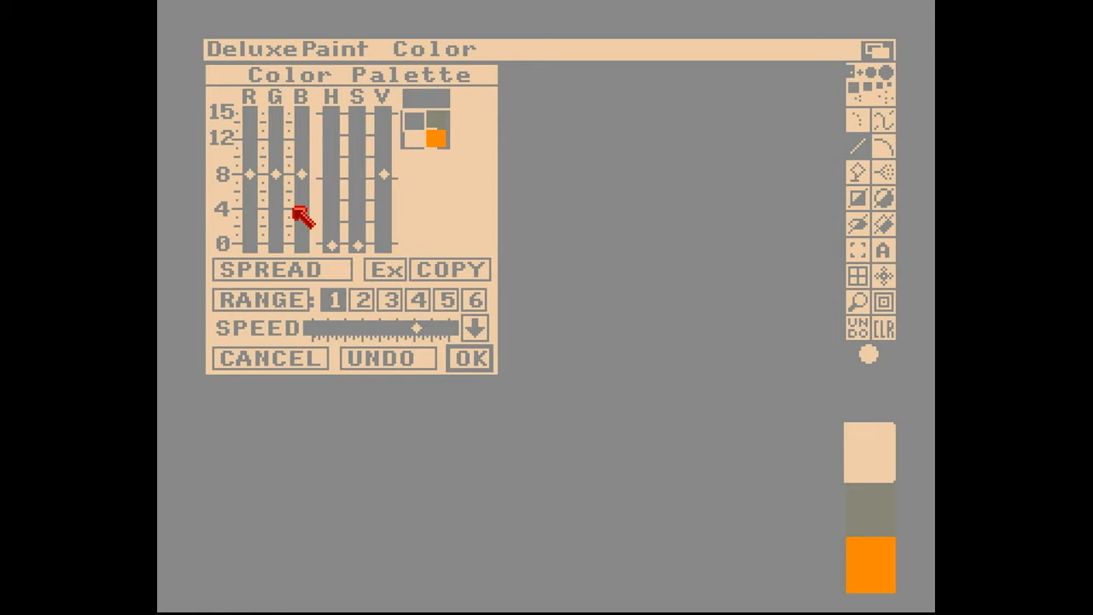
pyautogui.click(257, 226)
pyautogui.click(276, 225)
pyautogui.click(301, 232)
pyautogui.click(248, 237)
pyautogui.click(273, 233)
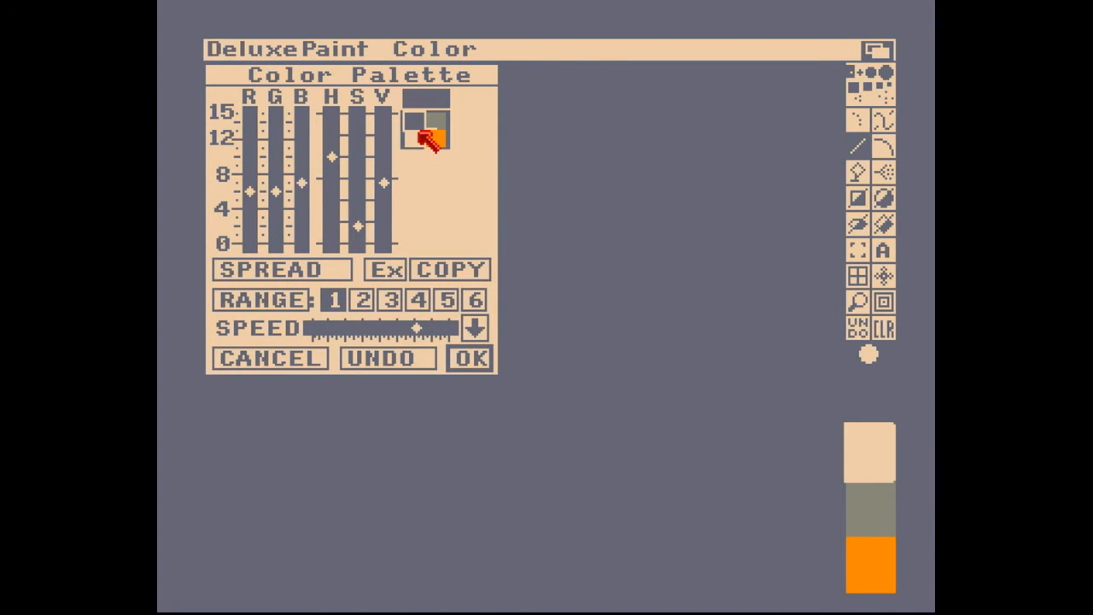
# Step: Change the peach palette colour to near-white with red, green and blue all at 14
pyautogui.click(414, 140)
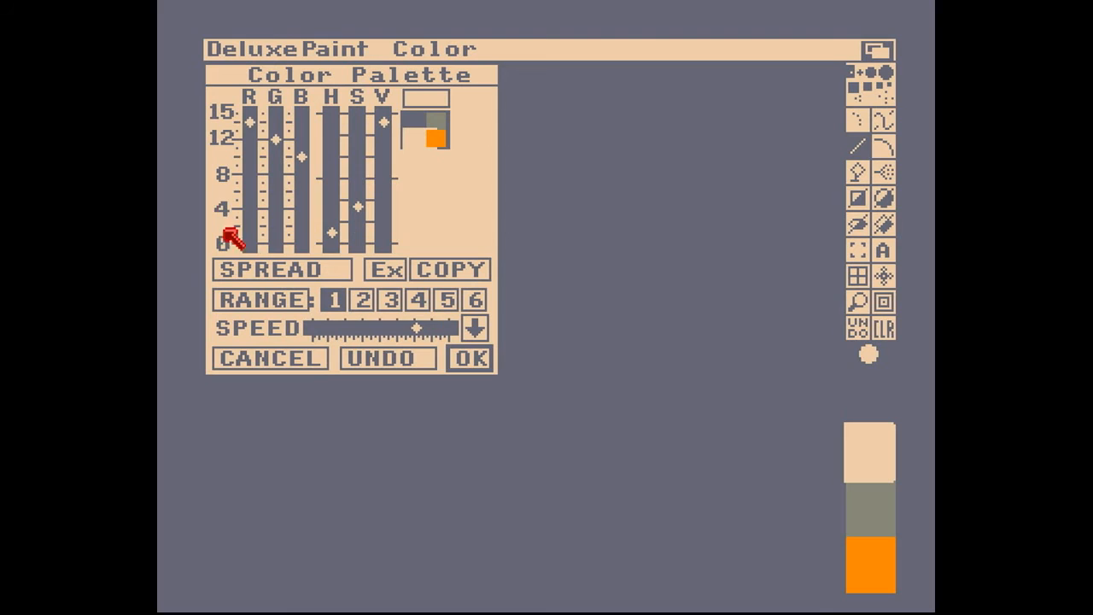
pyautogui.click(281, 138)
pyautogui.moveTo(303, 159); pyautogui.dragTo(304, 134)
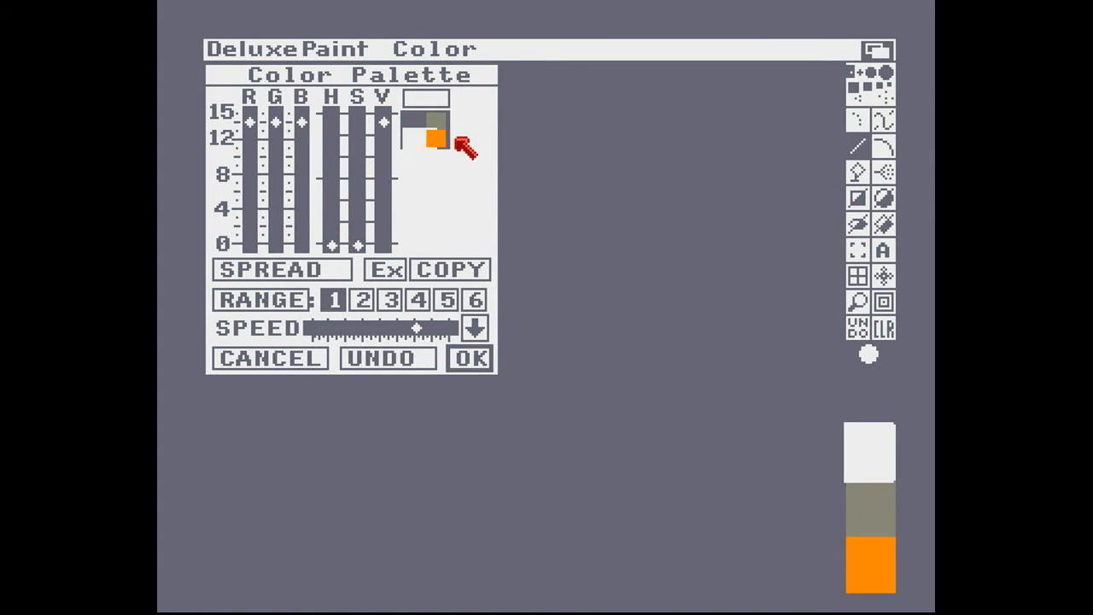
# Step: Change the orange palette colour to dark grey with red, green and blue all at 3
pyautogui.click(436, 122)
pyautogui.click(436, 139)
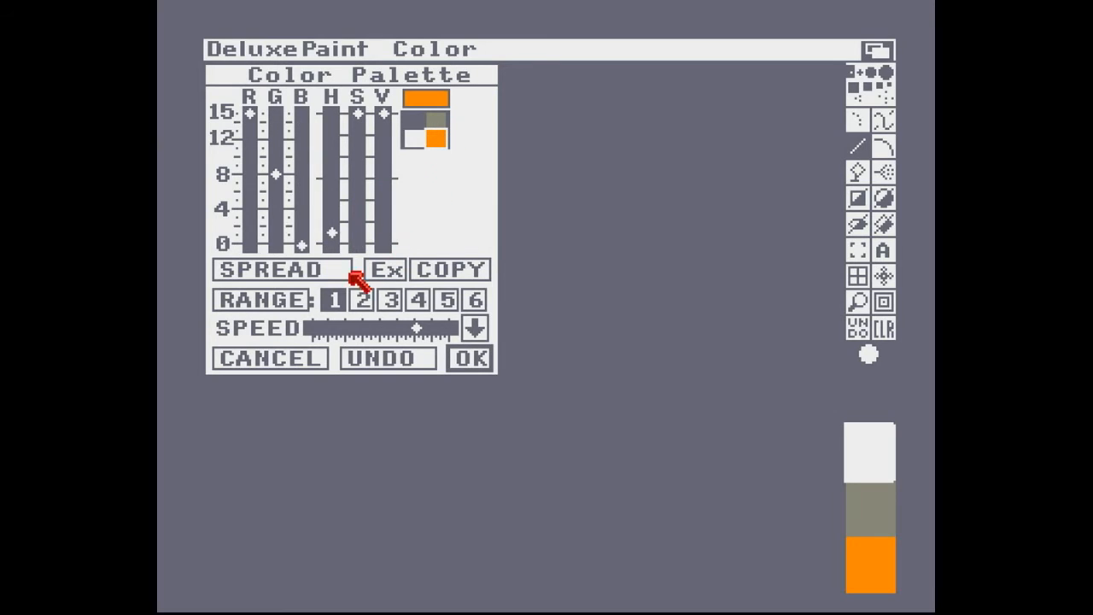
pyautogui.moveTo(253, 121); pyautogui.dragTo(255, 216)
pyautogui.moveTo(274, 176); pyautogui.dragTo(279, 212)
pyautogui.moveTo(303, 246); pyautogui.dragTo(301, 217)
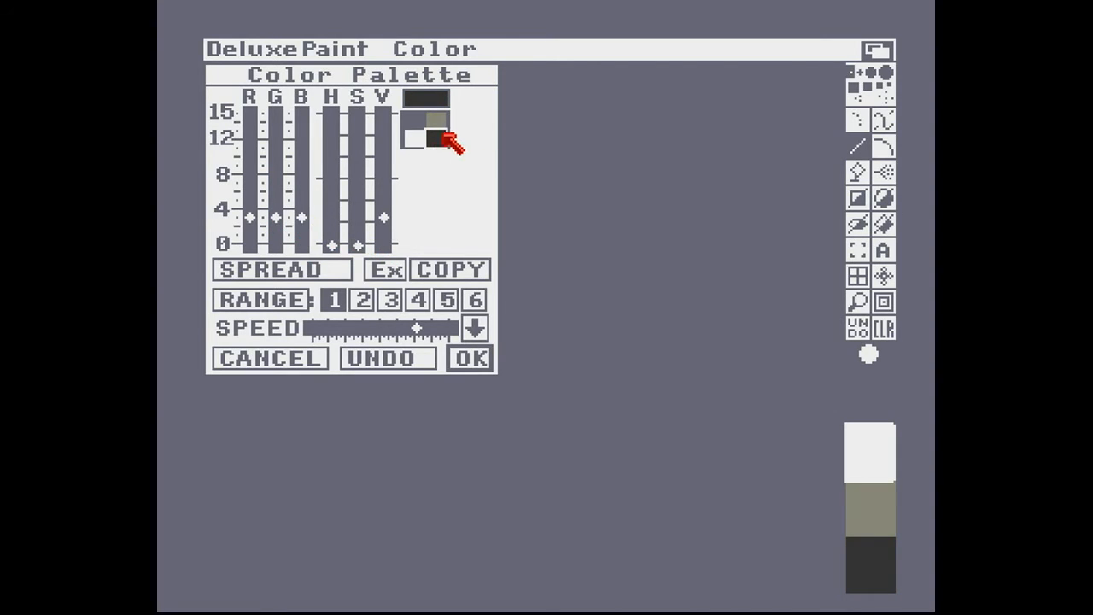
# Step: Spread the palette from near-white to dark grey to even out the middle grey, and accept the palette
pyautogui.click(432, 122)
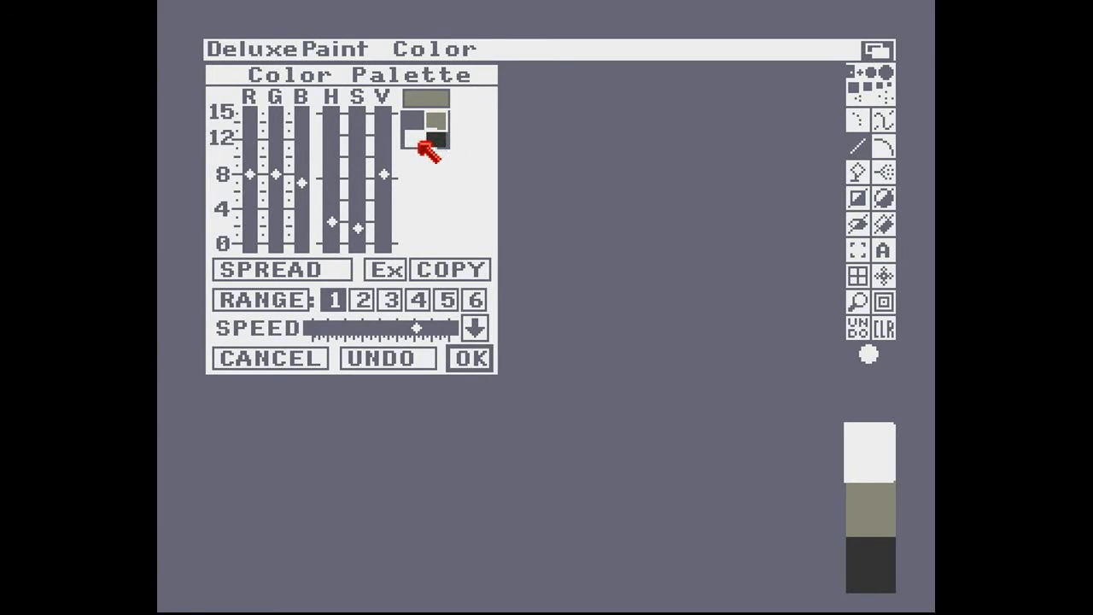
pyautogui.click(413, 138)
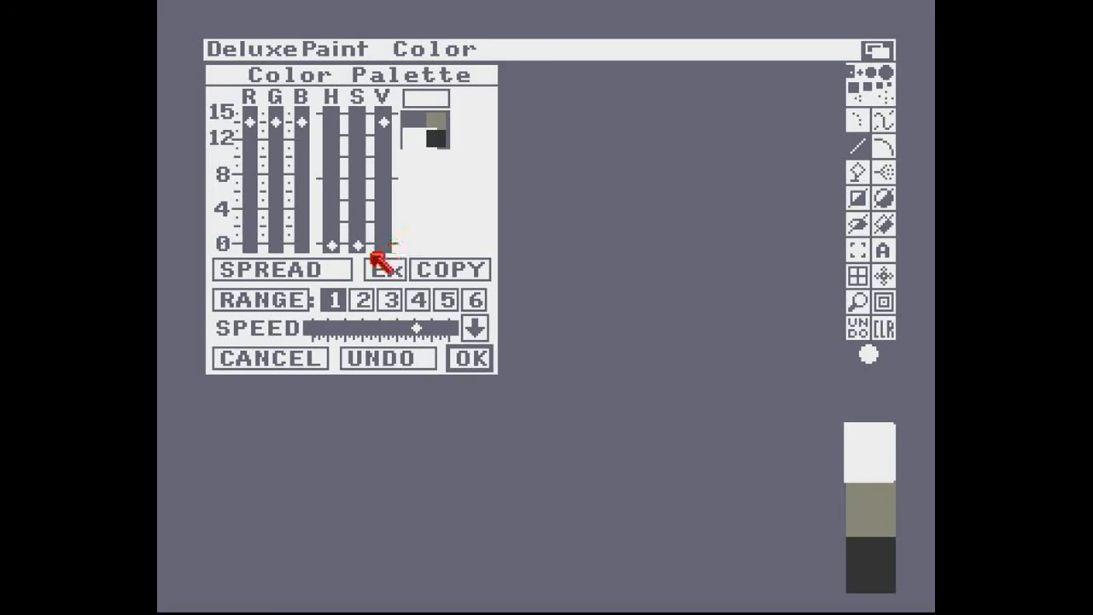
pyautogui.click(326, 275)
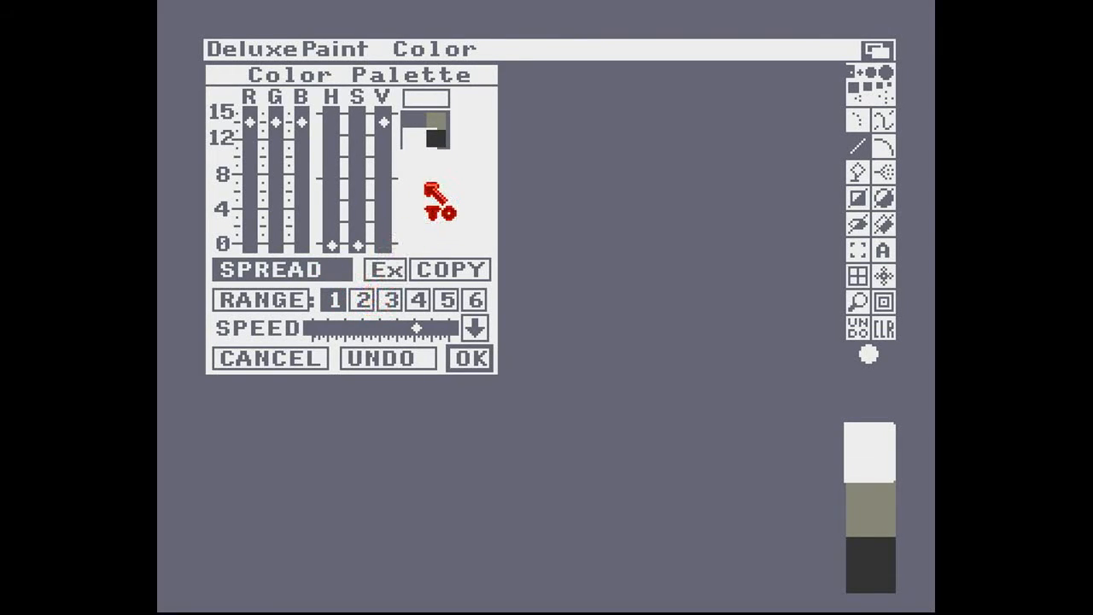
pyautogui.click(436, 140)
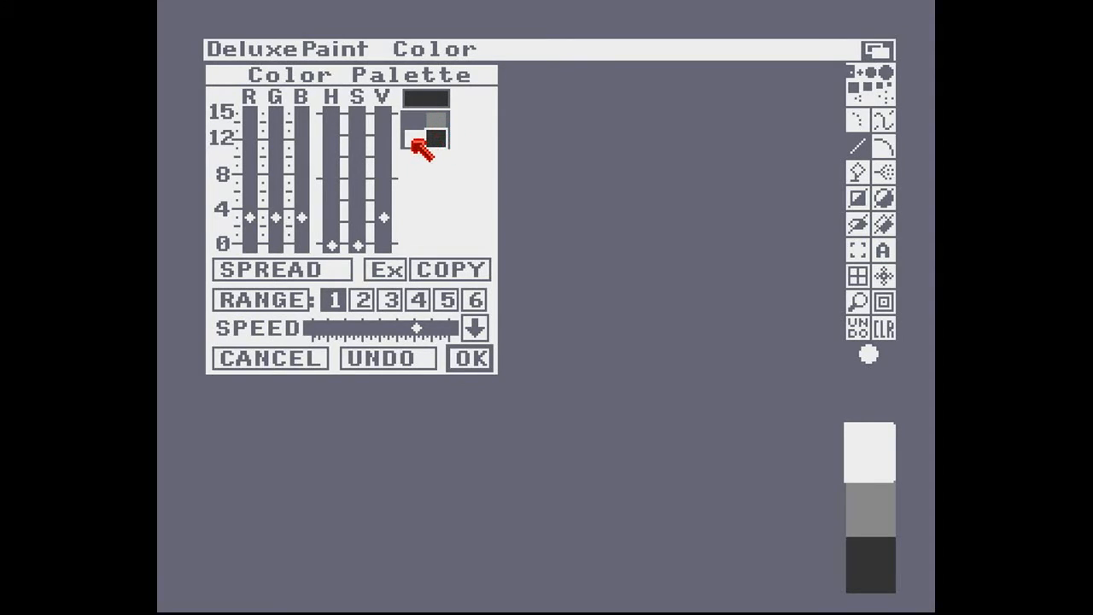
pyautogui.click(471, 360)
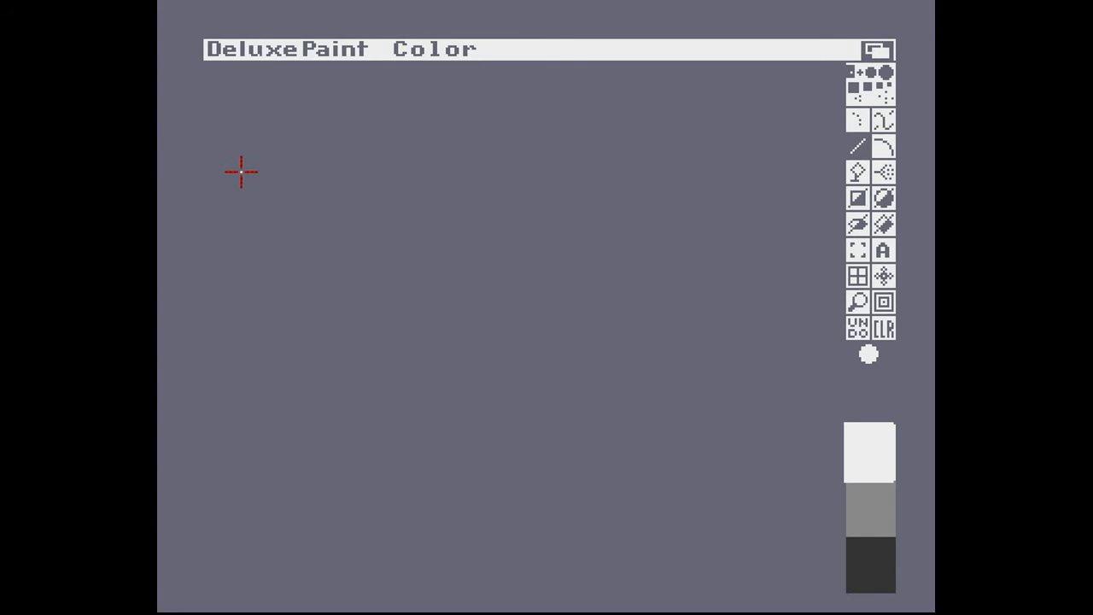
# Step: Draw the top, right and bottom edges of a block letter in white lines, with a notch and slanted stretch in the right edge
pyautogui.moveTo(246, 172); pyautogui.dragTo(324, 170)
pyautogui.moveTo(356, 171); pyautogui.dragTo(354, 203)
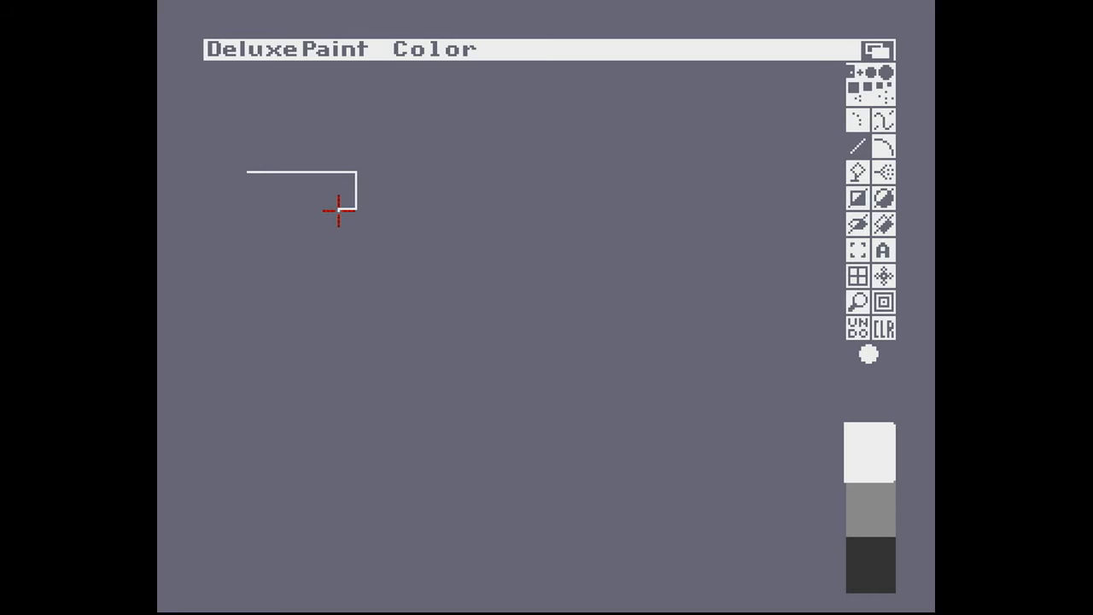
pyautogui.moveTo(339, 209); pyautogui.dragTo(358, 270)
pyautogui.click(356, 266)
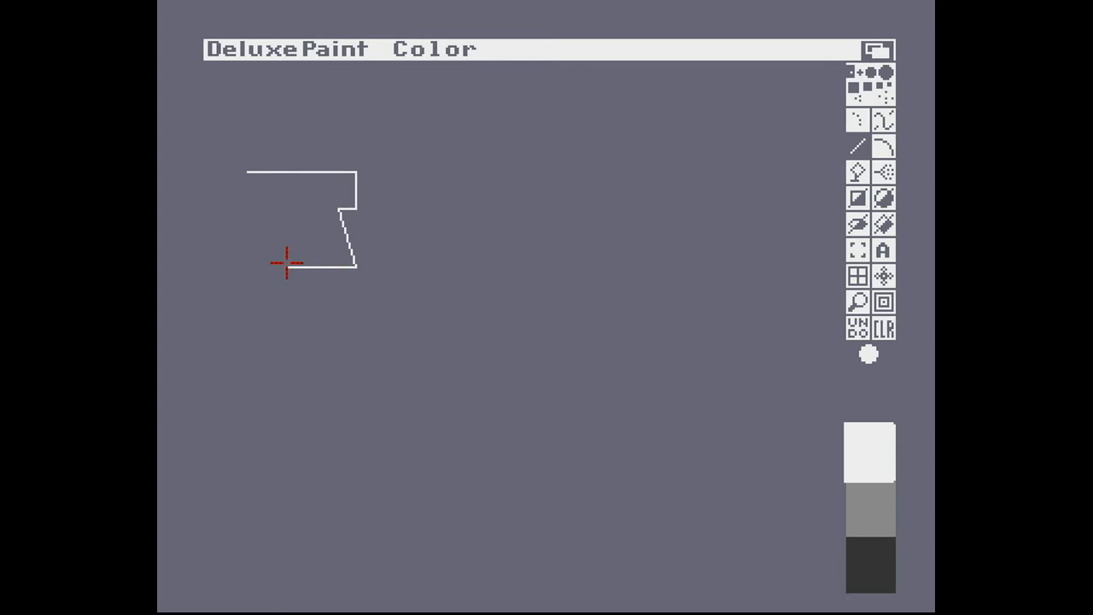
pyautogui.click(241, 266)
# Step: Draw a small filled white rectangle beside the letter outline and undo it
pyautogui.hotkey('shift', 'r')
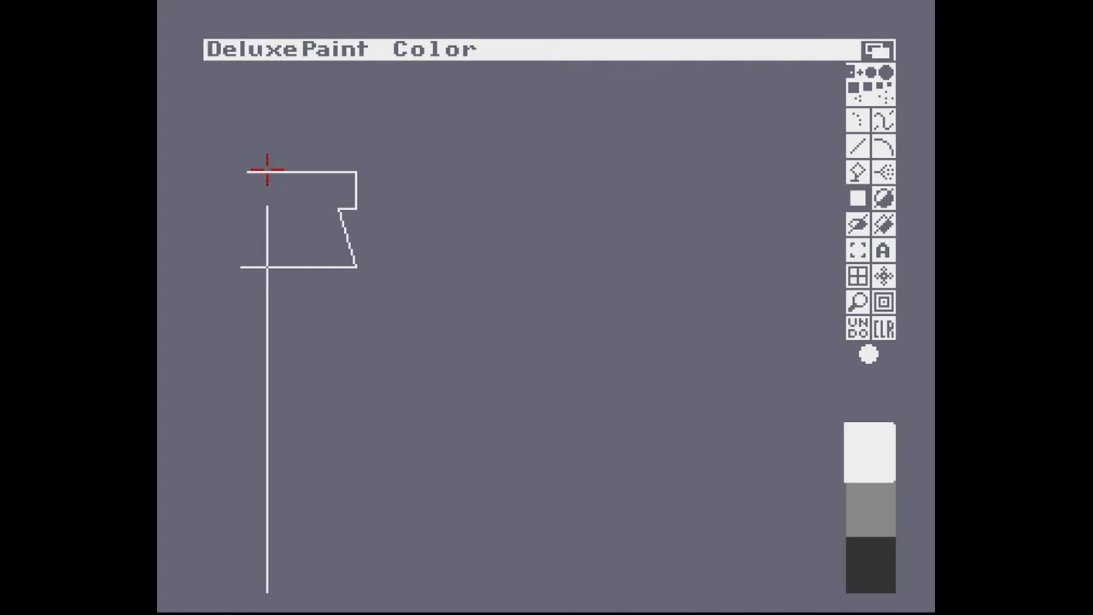
pyautogui.moveTo(510, 129); pyautogui.dragTo(564, 188)
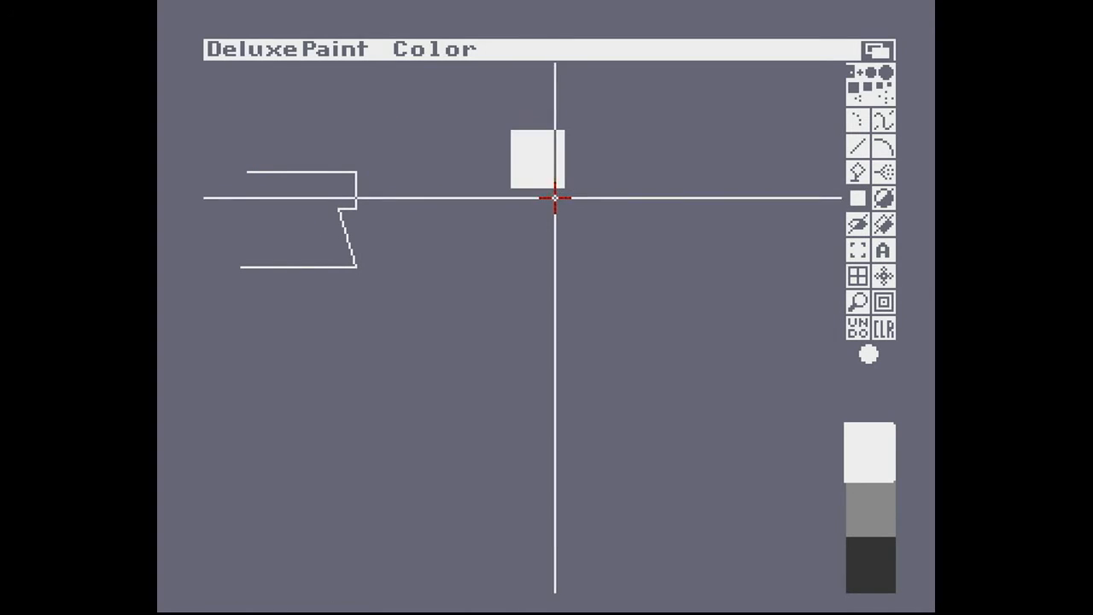
pyautogui.press('u')
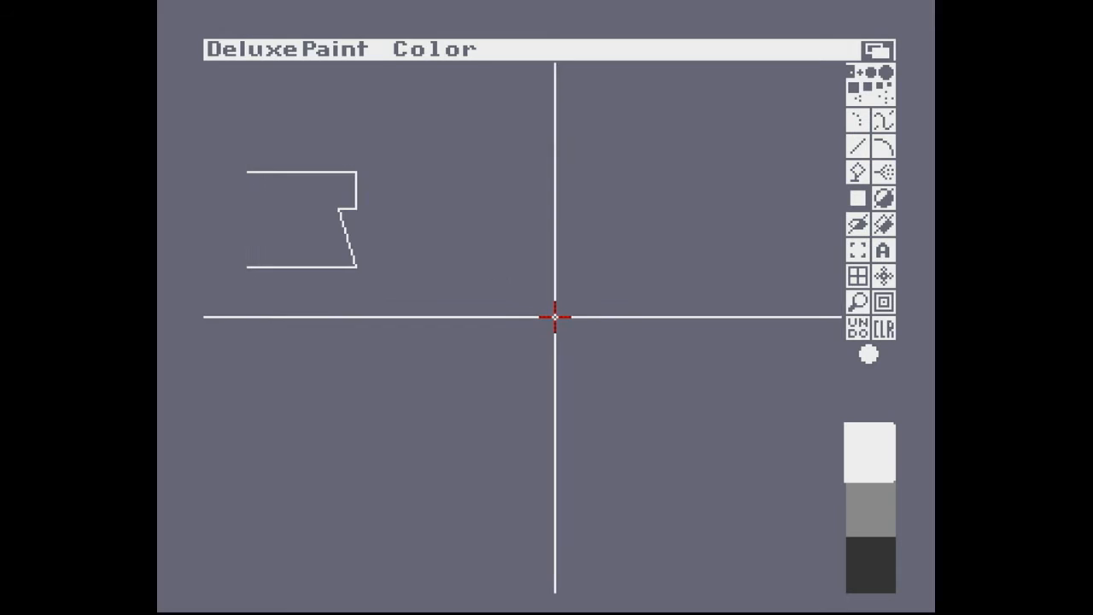
# Step: Draw a short lower-left edge on the outline and stamp there a copy of its upper-right notch rotated 180 degrees
pyautogui.press('v')
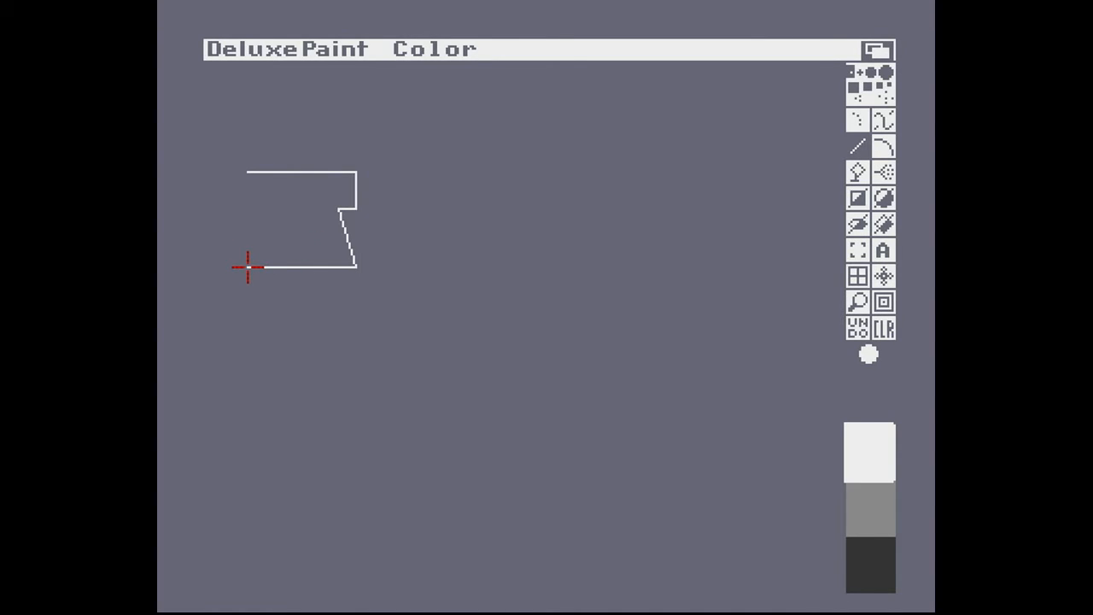
pyautogui.moveTo(248, 266); pyautogui.dragTo(245, 249)
pyautogui.press('r')
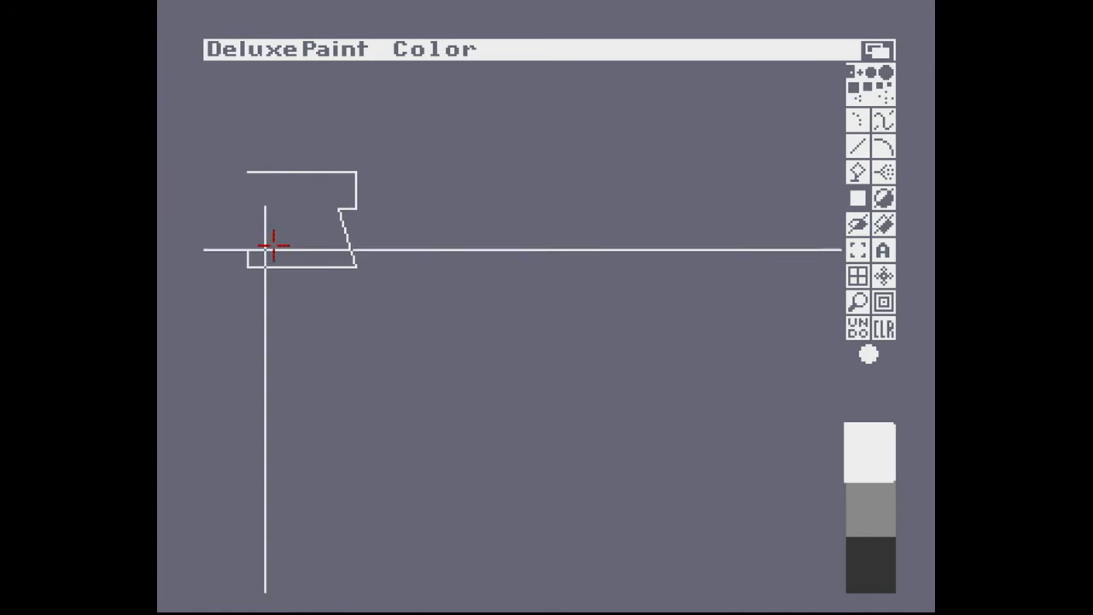
pyautogui.press('b')
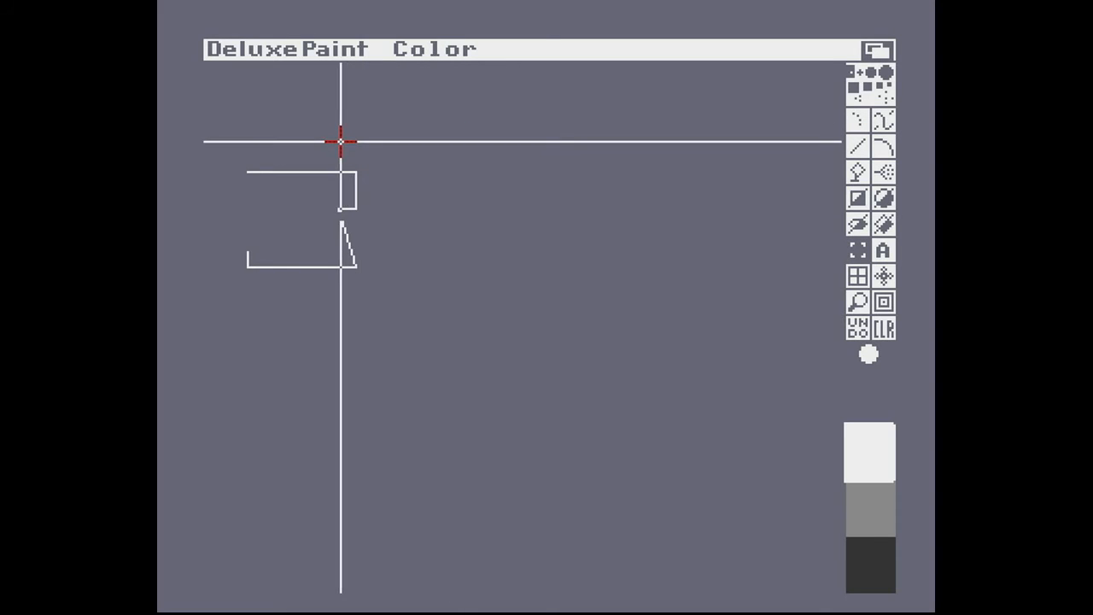
pyautogui.moveTo(337, 144)
pyautogui.mouseDown()
pyautogui.moveTo(376, 183)
pyautogui.moveTo(384, 210)
pyautogui.mouseUp()
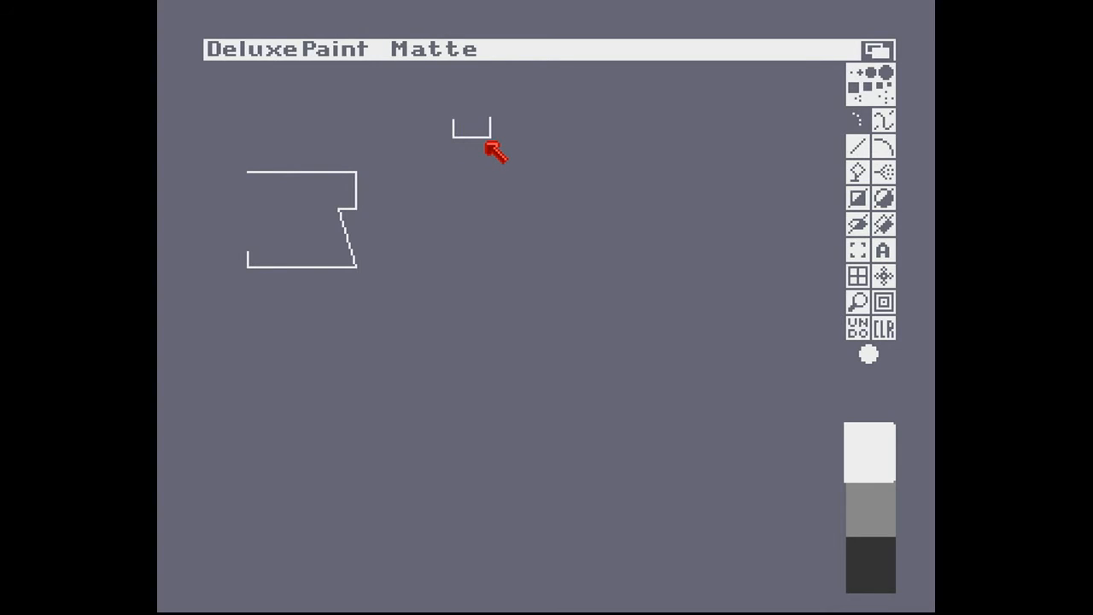
pyautogui.click(247, 266)
pyautogui.press('u')
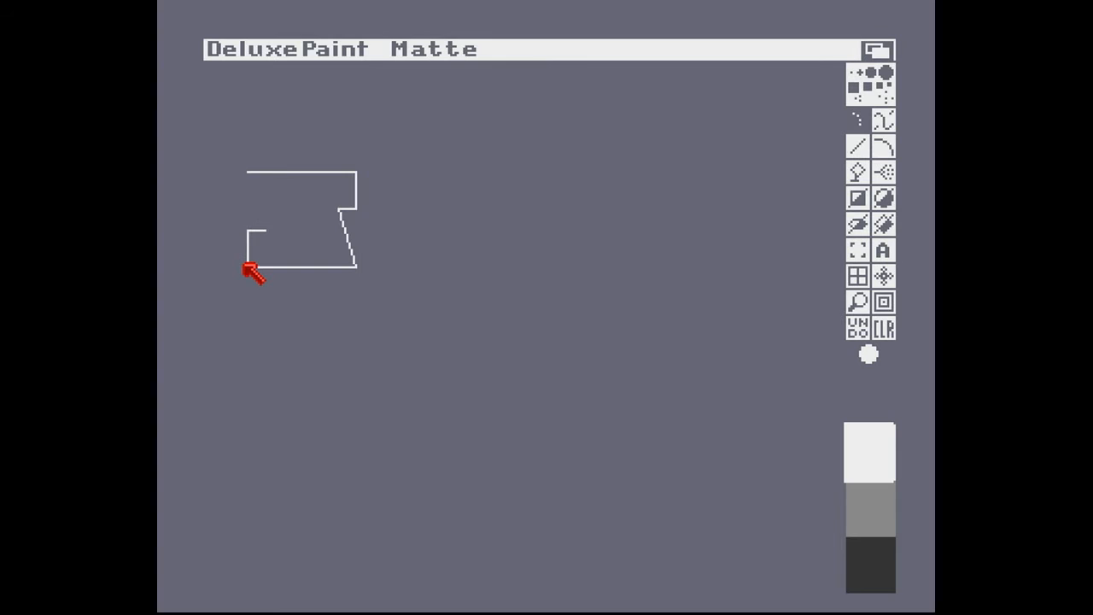
pyautogui.click(246, 266)
# Step: Close the letter outline with a slanted white line from its top-left corner to the lower-left notch
pyautogui.press('.')
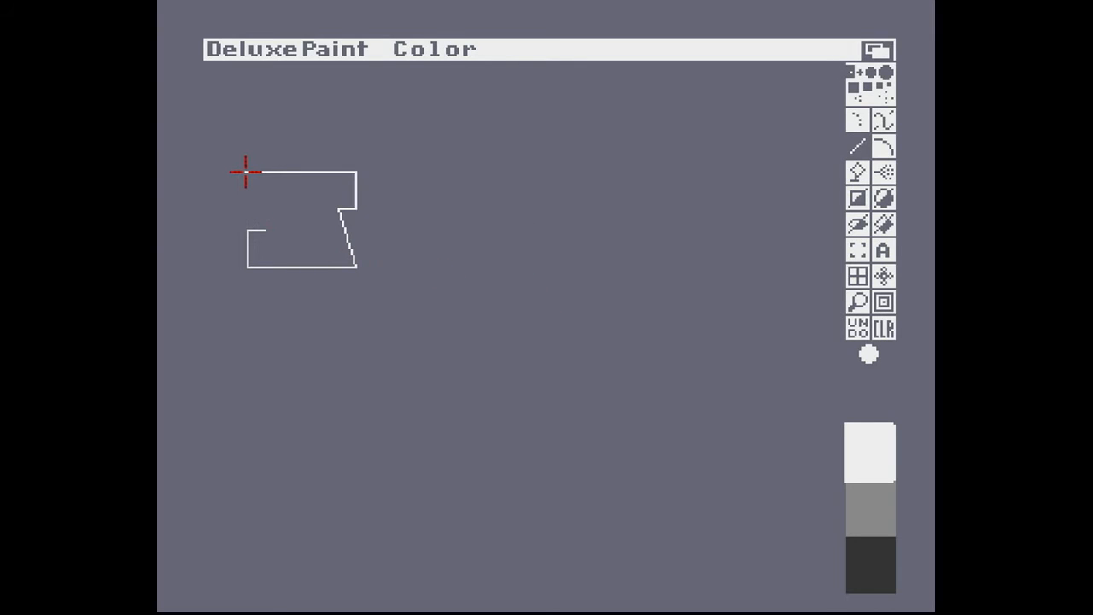
pyautogui.moveTo(247, 173); pyautogui.dragTo(265, 231)
# Step: Draw the left, top and upper-right edges of a k's stem in white lines, with a short diagonal rising to its upper arm
pyautogui.moveTo(375, 267); pyautogui.dragTo(376, 151)
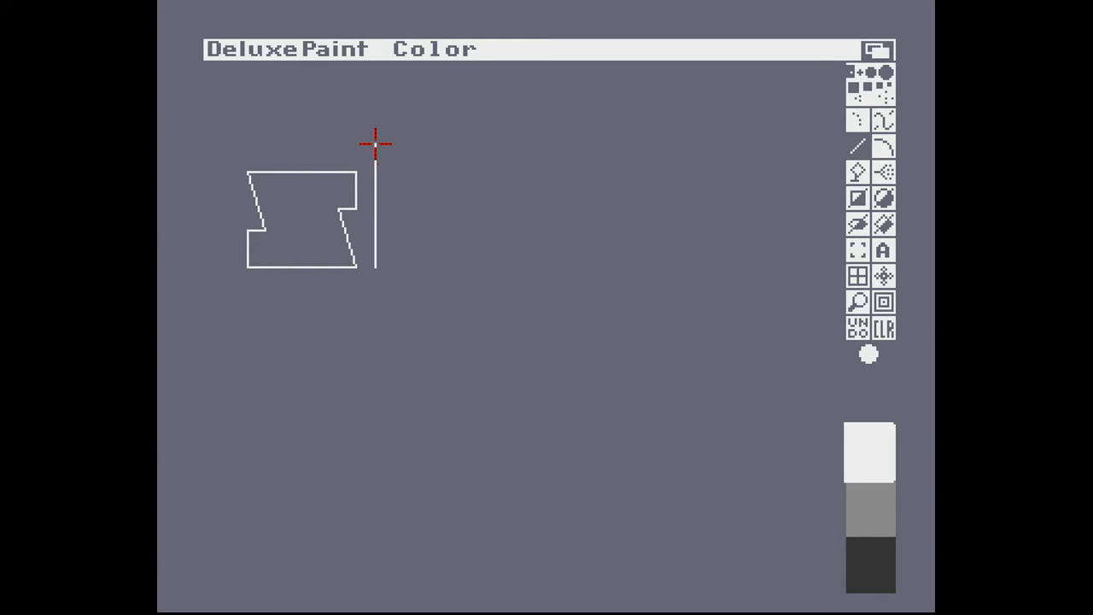
pyautogui.moveTo(375, 143); pyautogui.dragTo(423, 148)
pyautogui.moveTo(426, 143); pyautogui.dragTo(423, 203)
pyautogui.moveTo(425, 186); pyautogui.dragTo(440, 174)
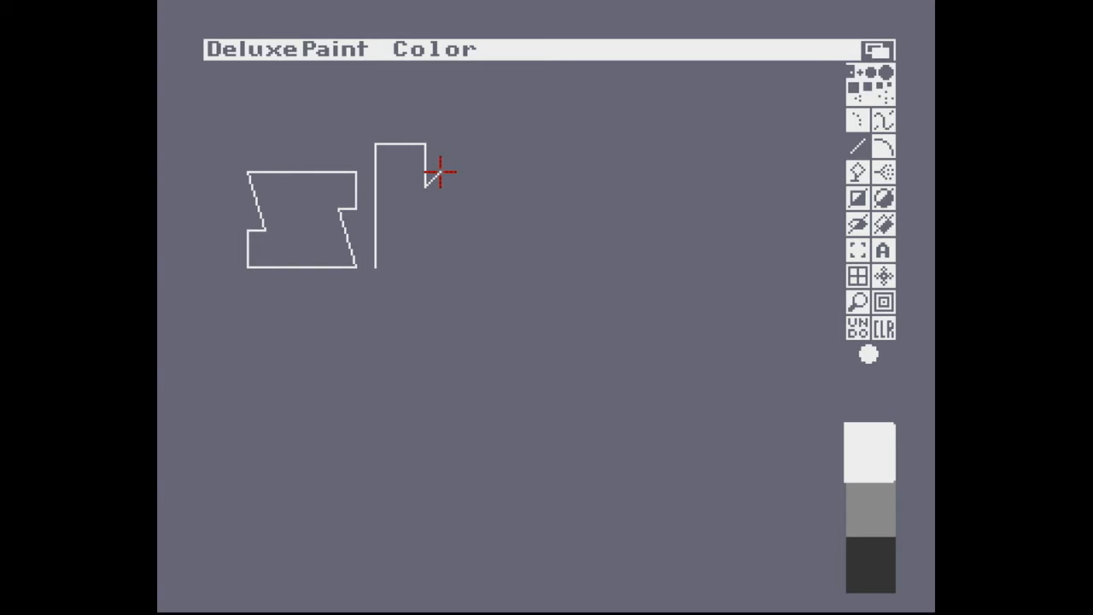
pyautogui.moveTo(441, 172); pyautogui.dragTo(440, 174)
# Step: Copy the top edge of the k's stem as a brush and stamp it as the upper arm's top edge
pyautogui.press('b')
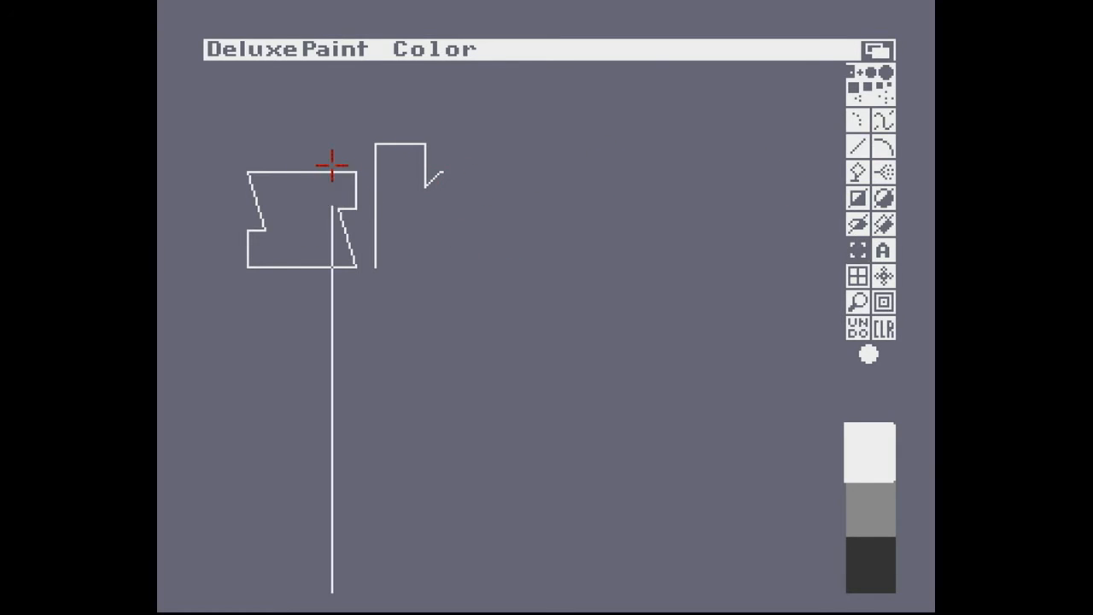
pyautogui.moveTo(359, 114)
pyautogui.mouseDown()
pyautogui.moveTo(444, 127)
pyautogui.moveTo(445, 144)
pyautogui.mouseUp()
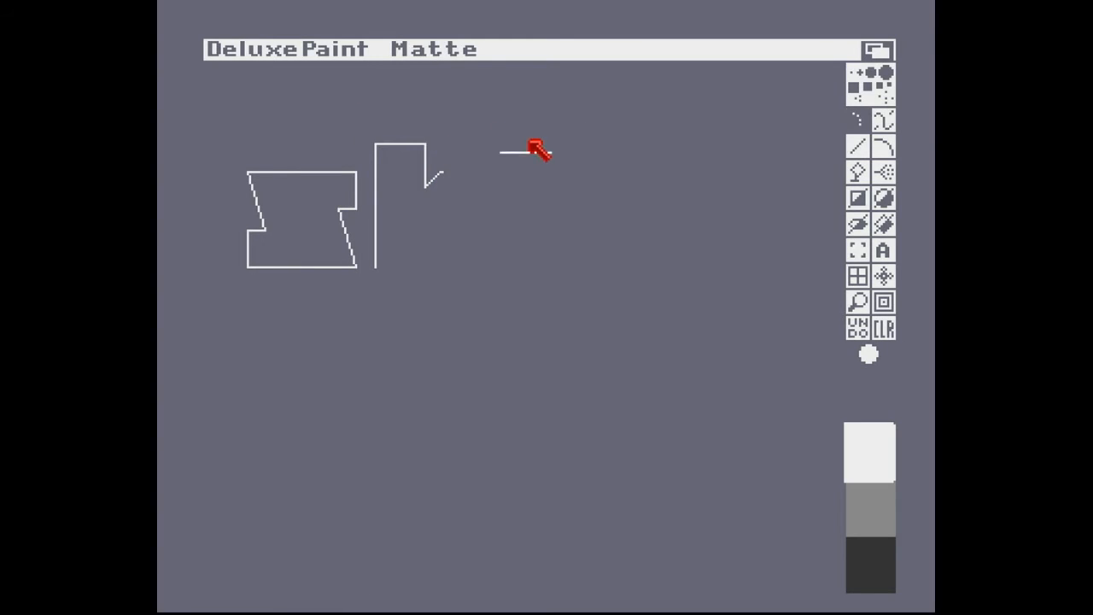
pyautogui.click(489, 160)
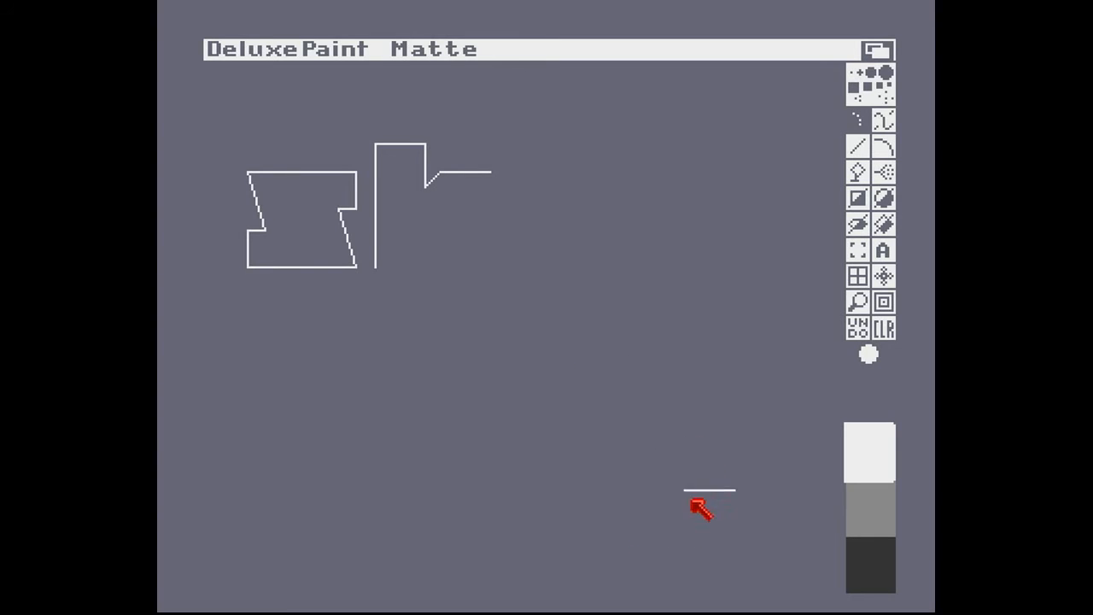
pyautogui.press('v')
pyautogui.press('.')
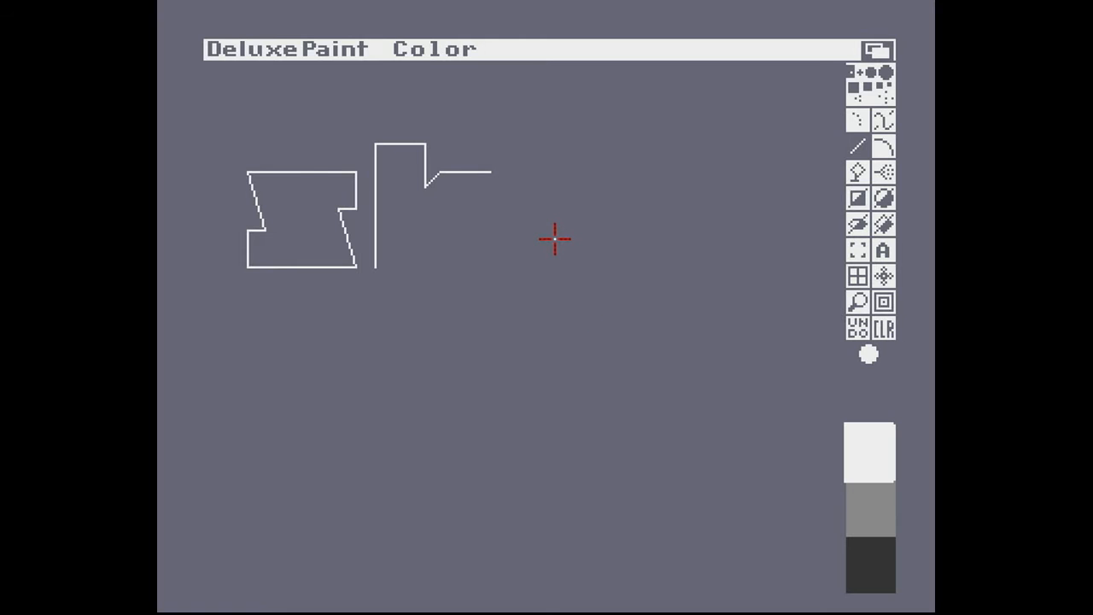
# Step: Stamp a vertically flipped copy of the k's upper arm outline below it, aligned with the stem's right edge
pyautogui.moveTo(403, 159); pyautogui.dragTo(510, 193)
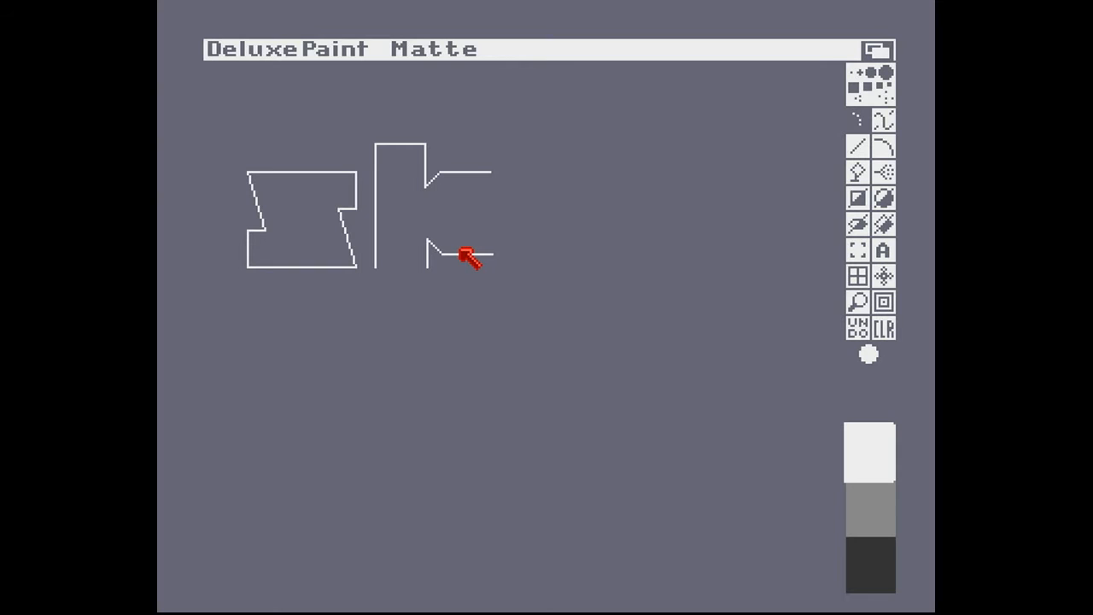
pyautogui.click(462, 250)
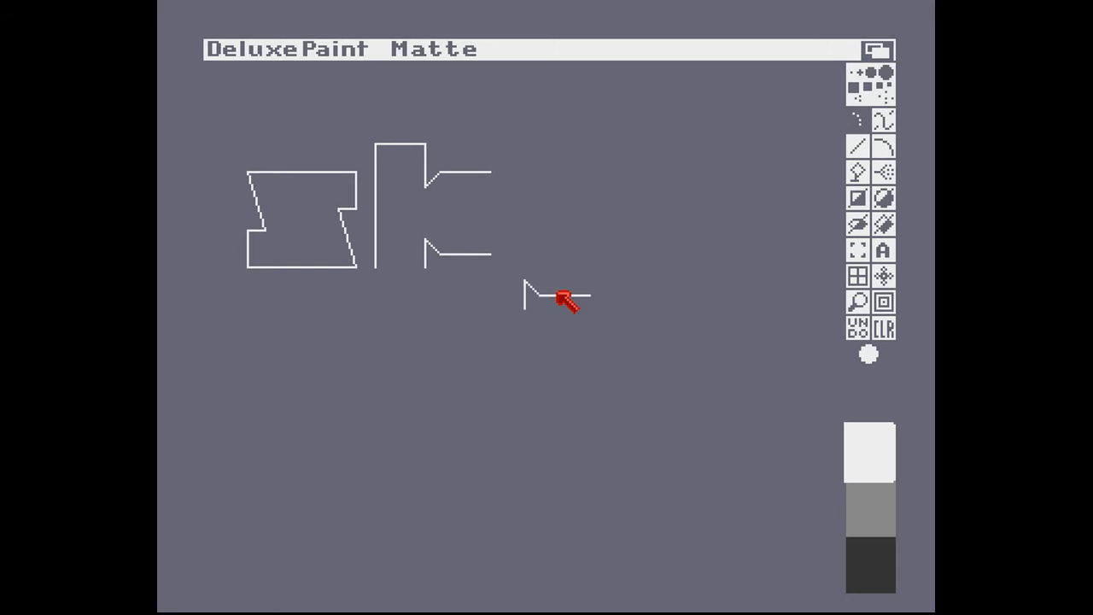
pyautogui.press('s')
pyautogui.press('.')
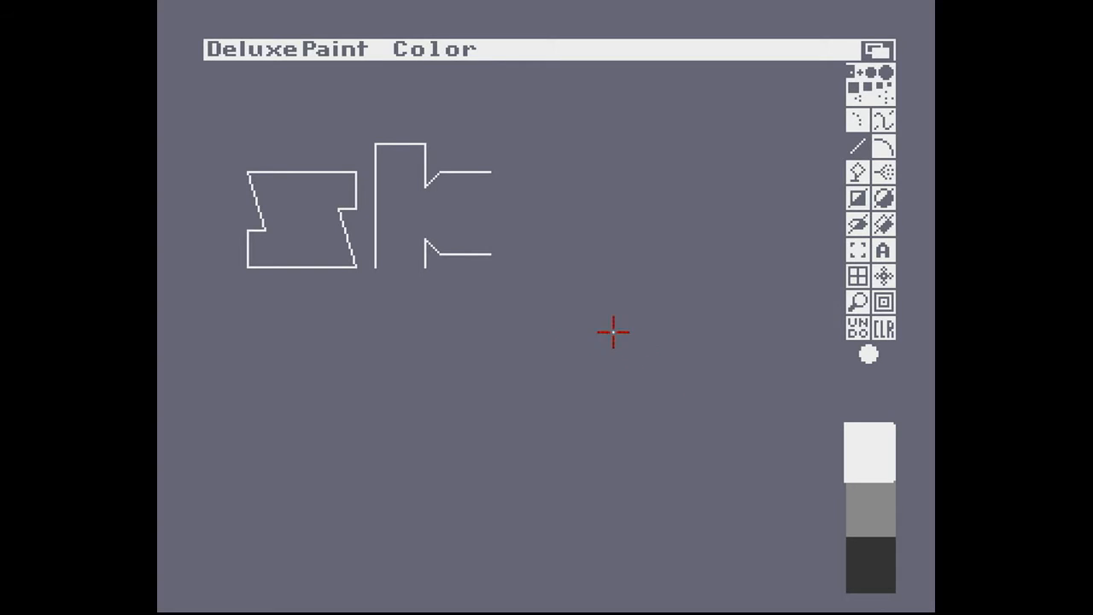
# Step: Pick up the flipped lower arm outline and place it lower so its bottom edge sits on the baseline of the s
pyautogui.press('b')
pyautogui.moveTo(390, 219)
pyautogui.mouseDown()
pyautogui.moveTo(527, 255)
pyautogui.moveTo(512, 255)
pyautogui.mouseUp()
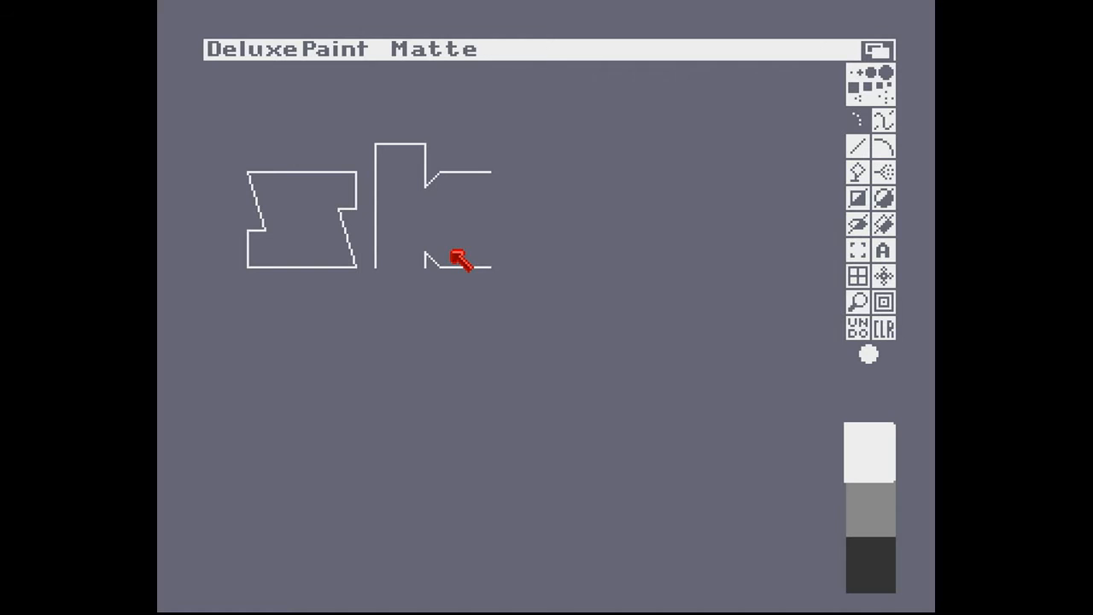
pyautogui.click(461, 260)
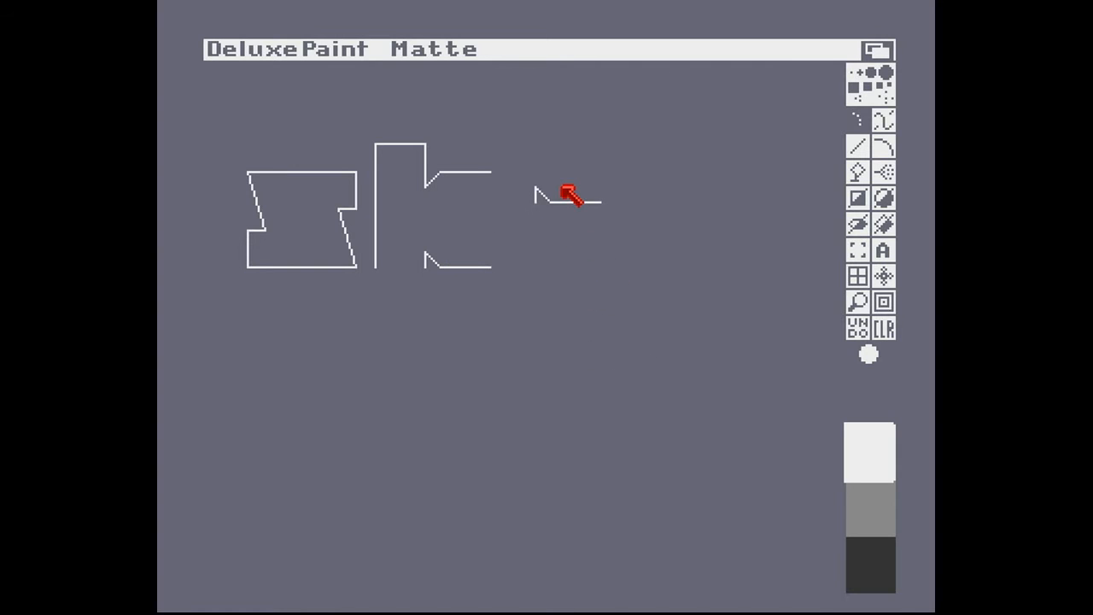
pyautogui.press('v')
pyautogui.press('.')
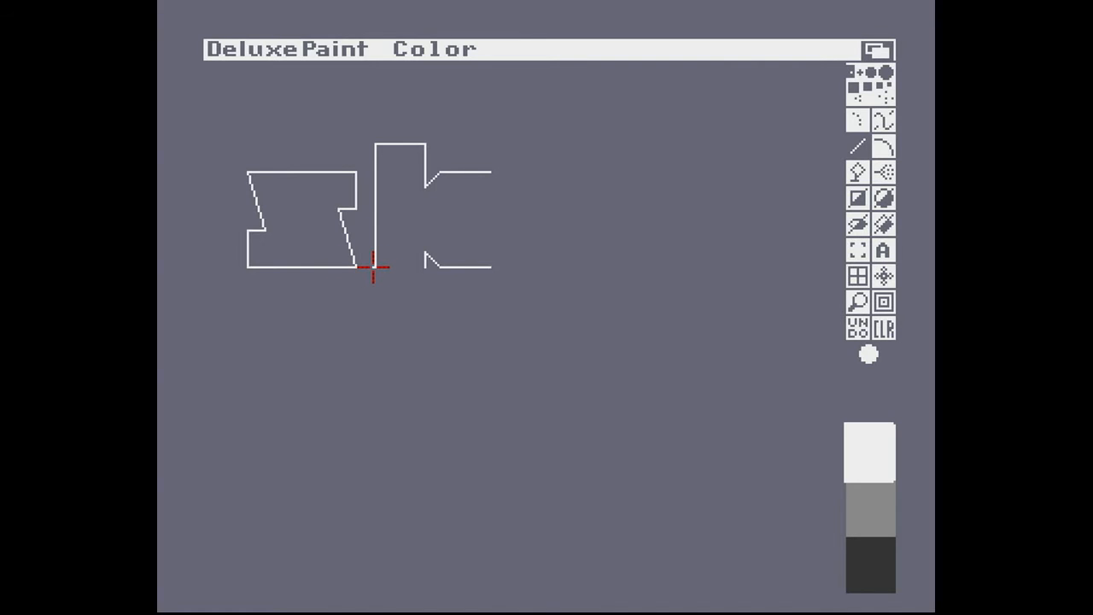
# Step: Draw the bottom edge of the k's stem and close its right side with two slanted lines meeting at an inner point
pyautogui.moveTo(379, 267)
pyautogui.mouseDown()
pyautogui.moveTo(421, 266)
pyautogui.moveTo(425, 253)
pyautogui.mouseUp()
pyautogui.moveTo(464, 217)
pyautogui.mouseDown()
pyautogui.moveTo(501, 162)
pyautogui.moveTo(489, 173)
pyautogui.mouseUp()
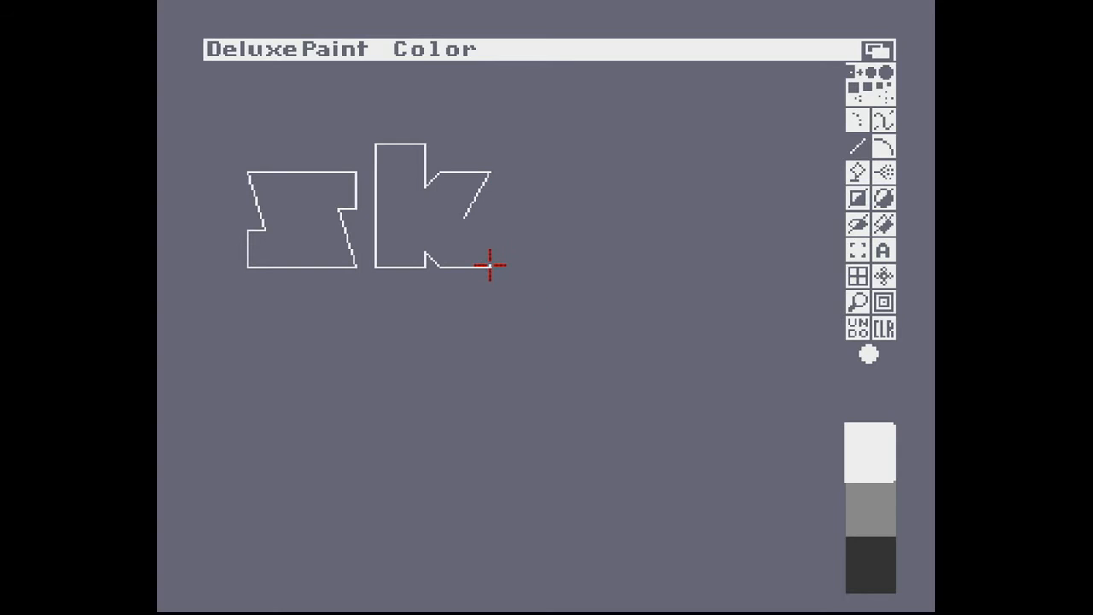
pyautogui.moveTo(490, 267)
pyautogui.mouseDown()
pyautogui.moveTo(478, 210)
pyautogui.moveTo(465, 219)
pyautogui.mouseUp()
pyautogui.hotkey('shift', 'r')
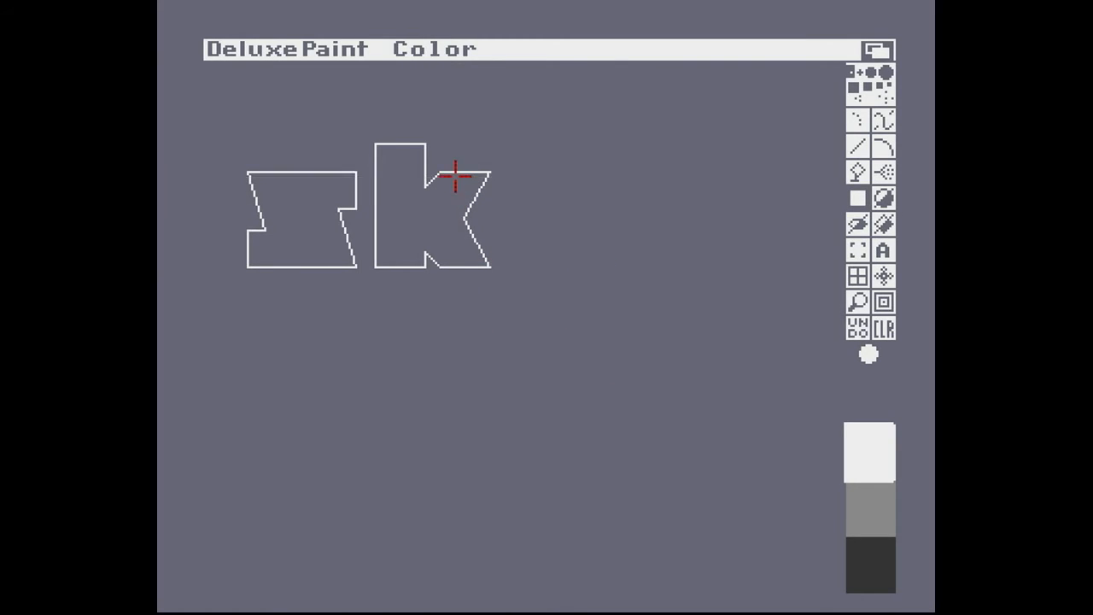
pyautogui.moveTo(454, 174); pyautogui.dragTo(489, 264)
pyautogui.press('u')
# Step: Mark a dot left of the k's right-hand vertex and erase the two slanted lines with a background-coloured rectangle
pyautogui.press('v')
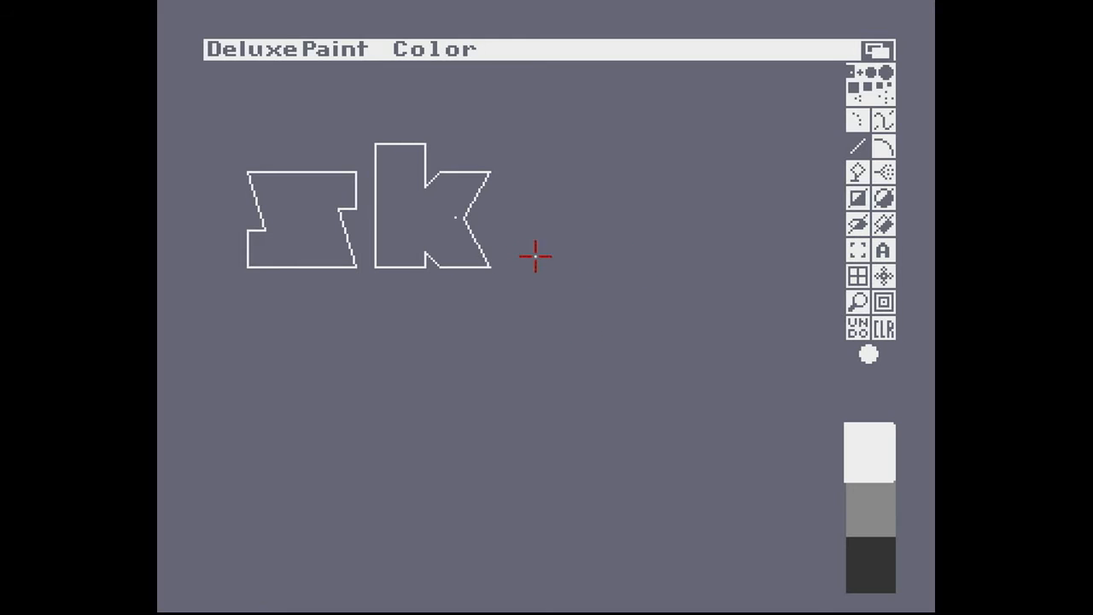
pyautogui.hotkey('shift', 'r')
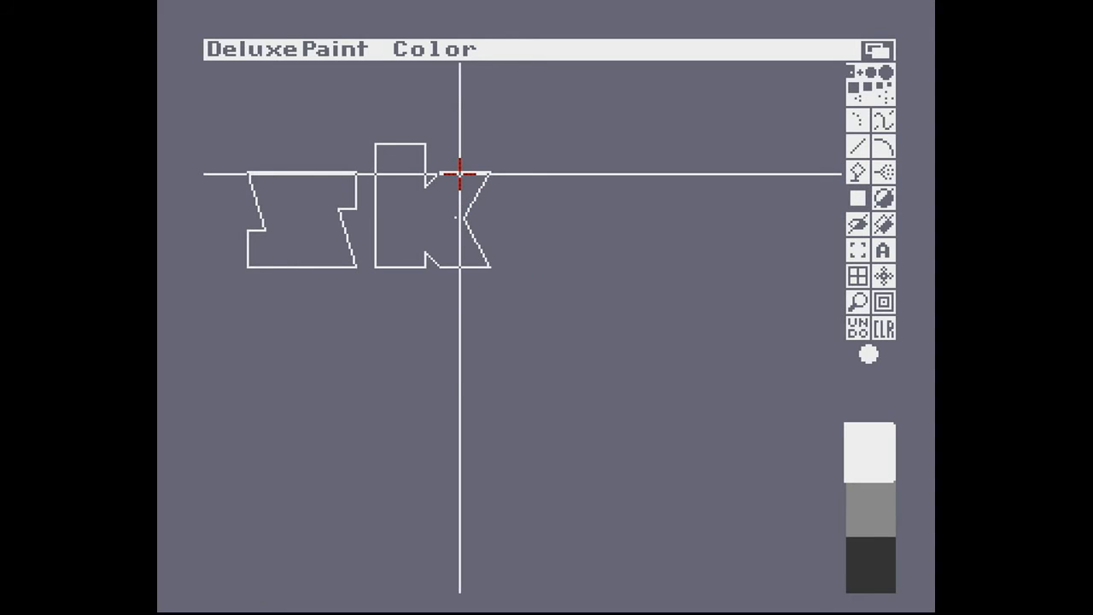
pyautogui.moveTo(459, 174); pyautogui.dragTo(540, 261)
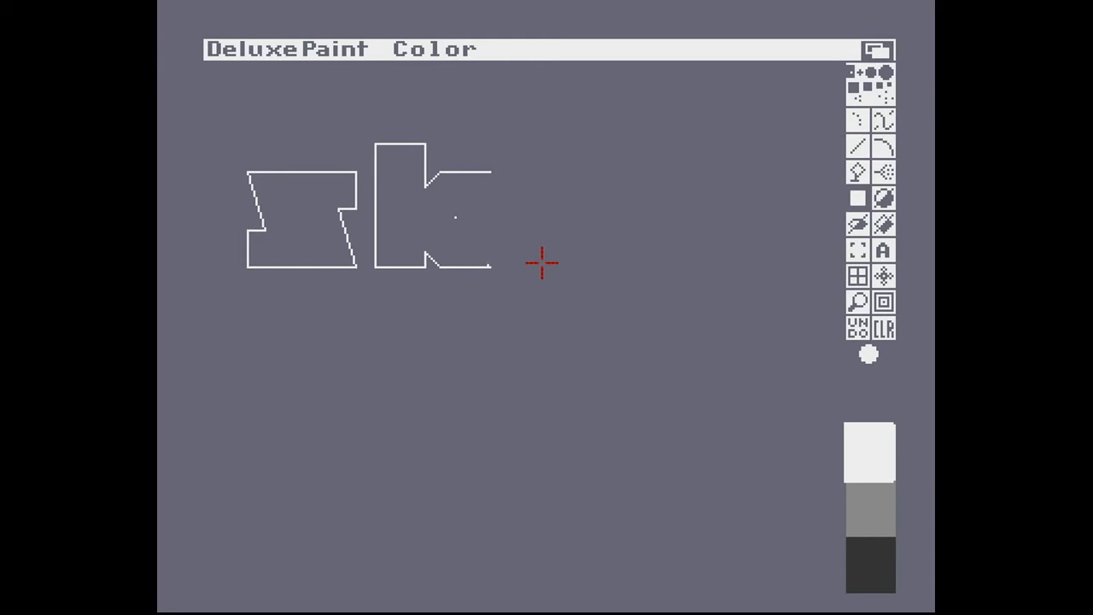
# Step: Redraw the k's two slanted right edges from the arm ends to the marked dot
pyautogui.press('v')
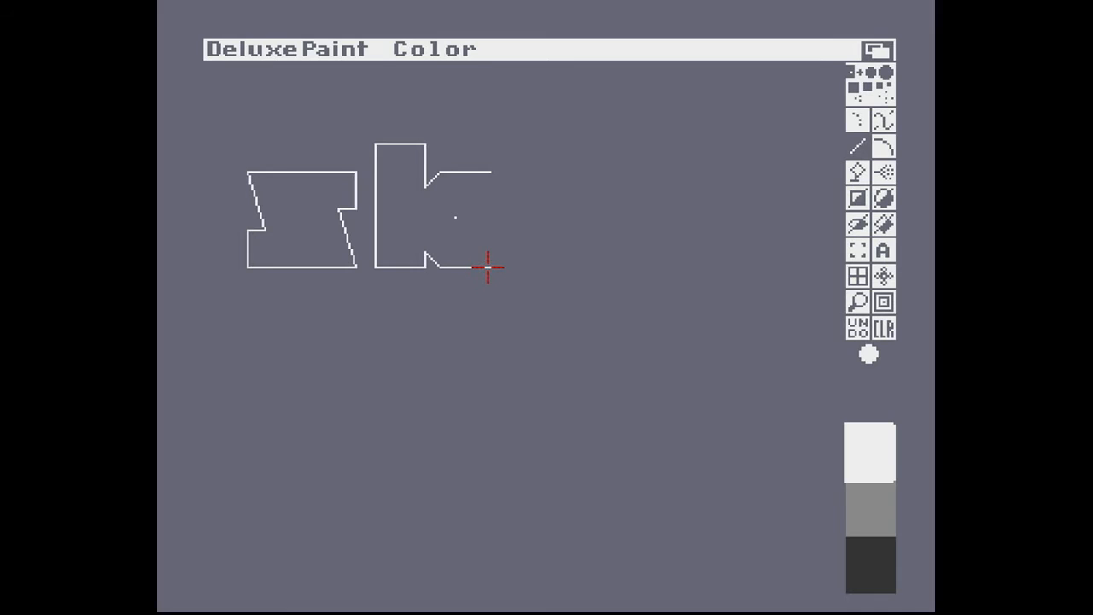
pyautogui.moveTo(490, 267); pyautogui.dragTo(456, 217)
pyautogui.moveTo(490, 171); pyautogui.dragTo(455, 214)
# Step: Pick up the k's chevron-shaped right edge as a brush and stamp a copy just to the right of the letter
pyautogui.press('b')
pyautogui.moveTo(440, 156)
pyautogui.mouseDown()
pyautogui.moveTo(471, 219)
pyautogui.moveTo(492, 217)
pyautogui.moveTo(517, 244)
pyautogui.moveTo(513, 288)
pyautogui.mouseUp()
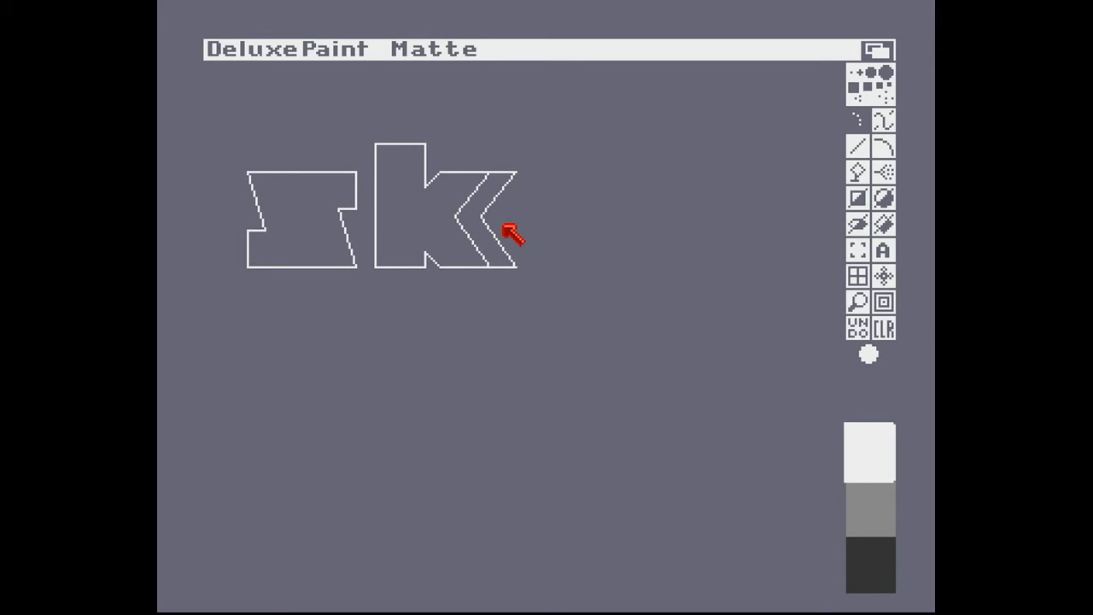
pyautogui.click(501, 228)
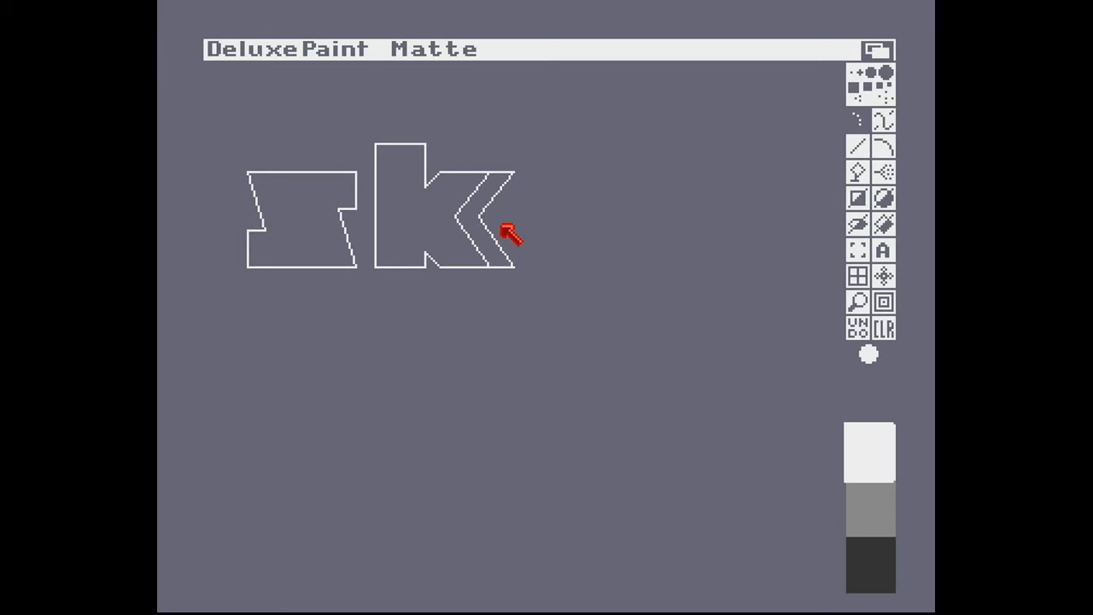
pyautogui.click(502, 225)
# Step: Erase the horizontal segments joining the copied chevron to the k at its upper and lower ends
pyautogui.press('v')
pyautogui.press('.')
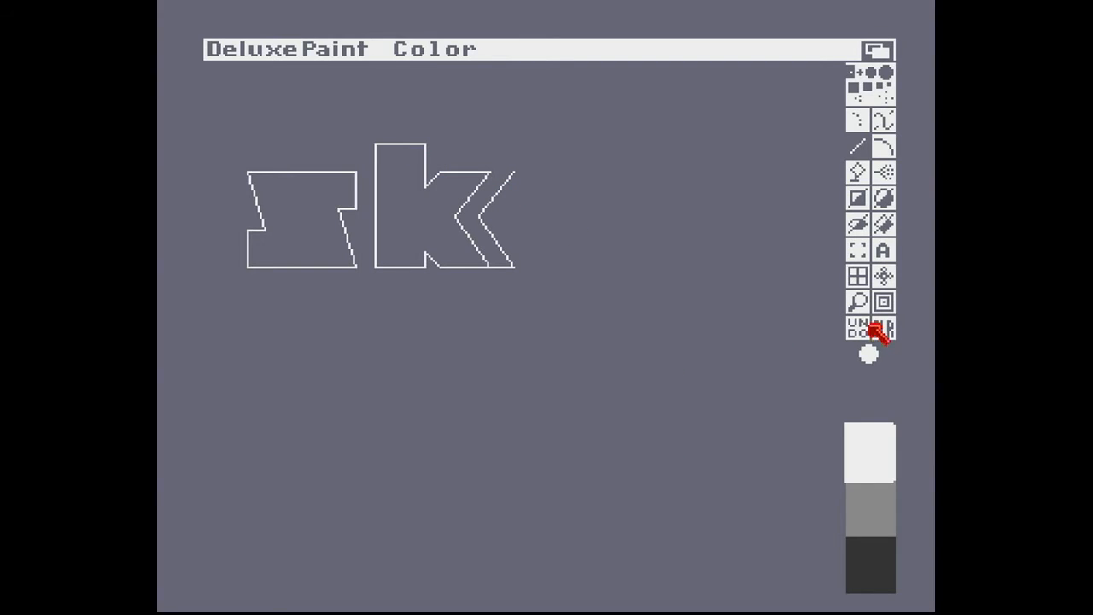
pyautogui.press('m')
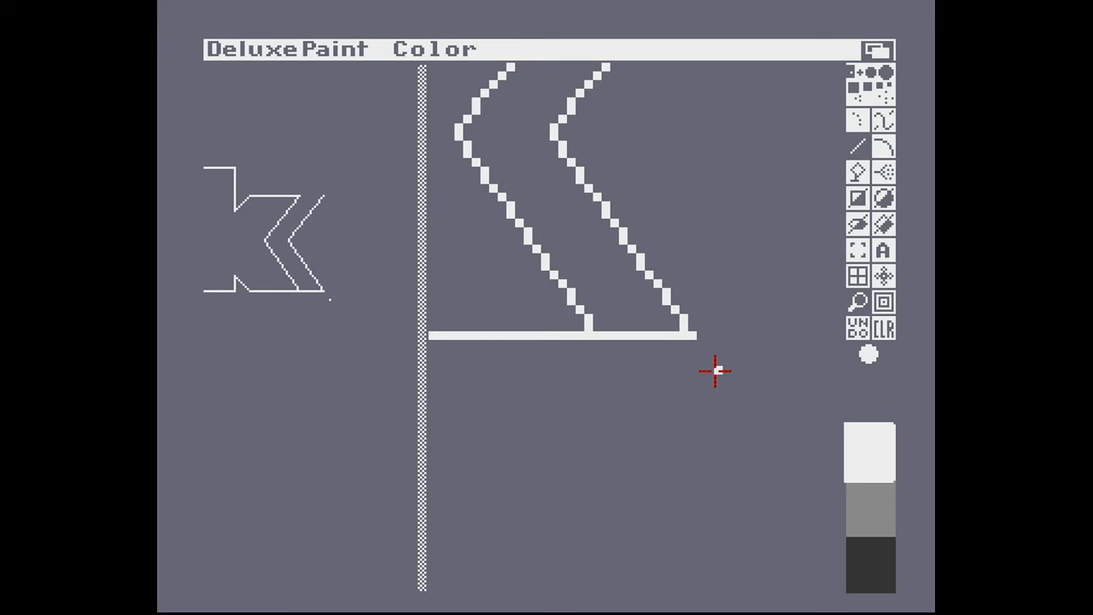
pyautogui.press('less')
pyautogui.press('>')
pyautogui.moveTo(603, 335); pyautogui.dragTo(678, 339)
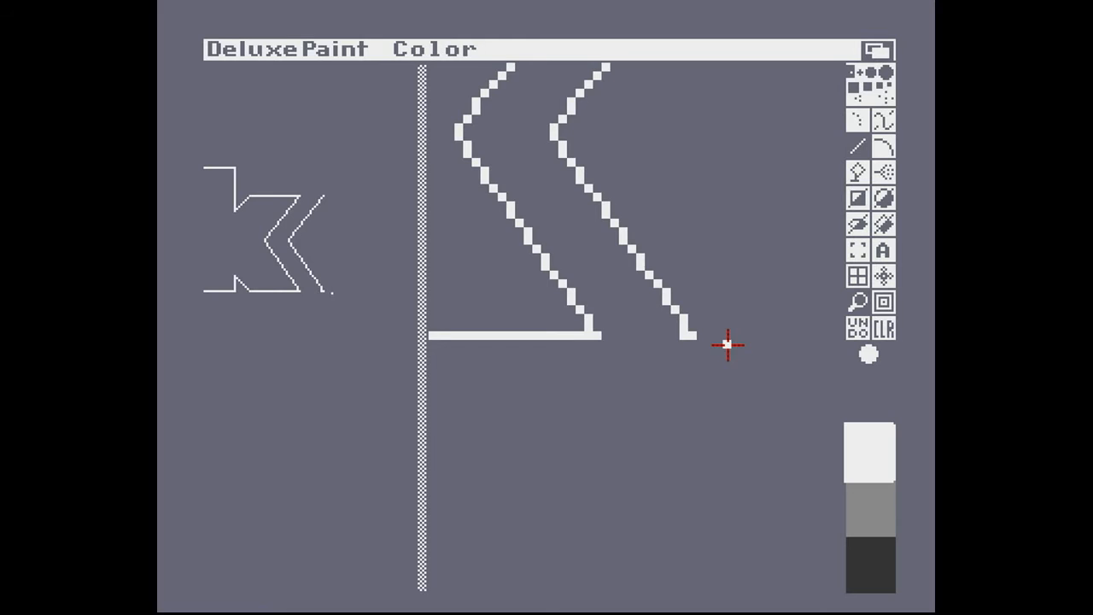
pyautogui.press('m')
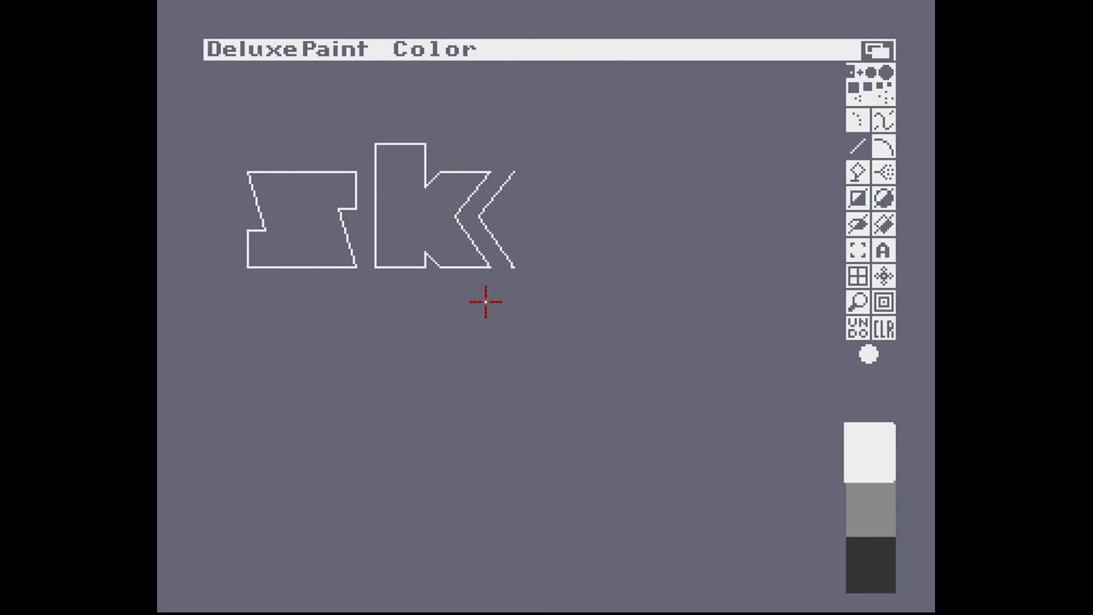
# Step: Erase the stray pixel beside the lower end of the copied chevron
pyautogui.press('m')
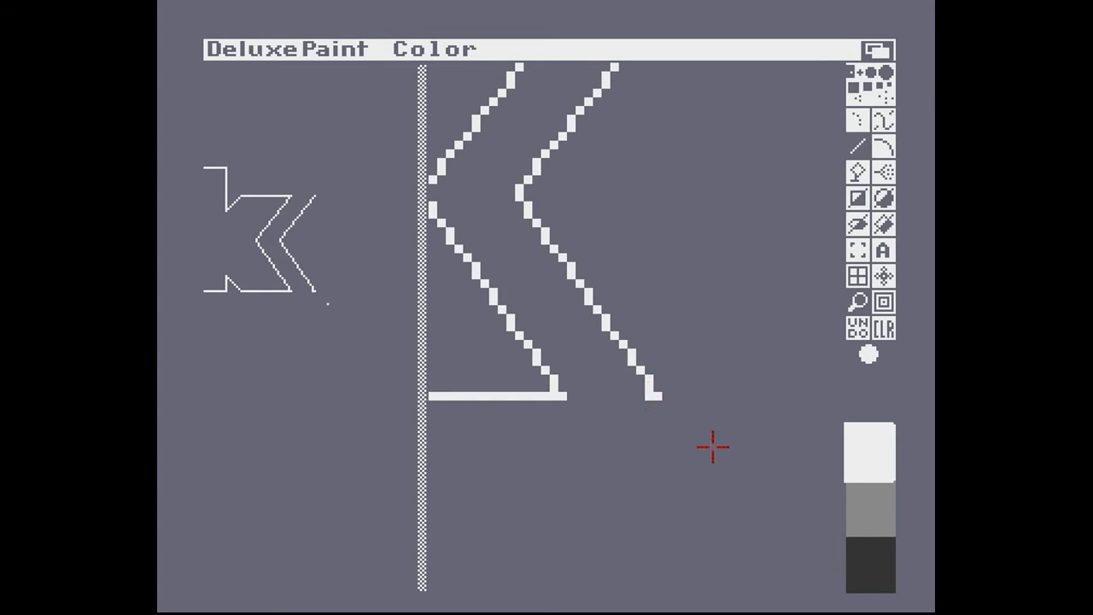
pyautogui.press('m')
pyautogui.press('m')
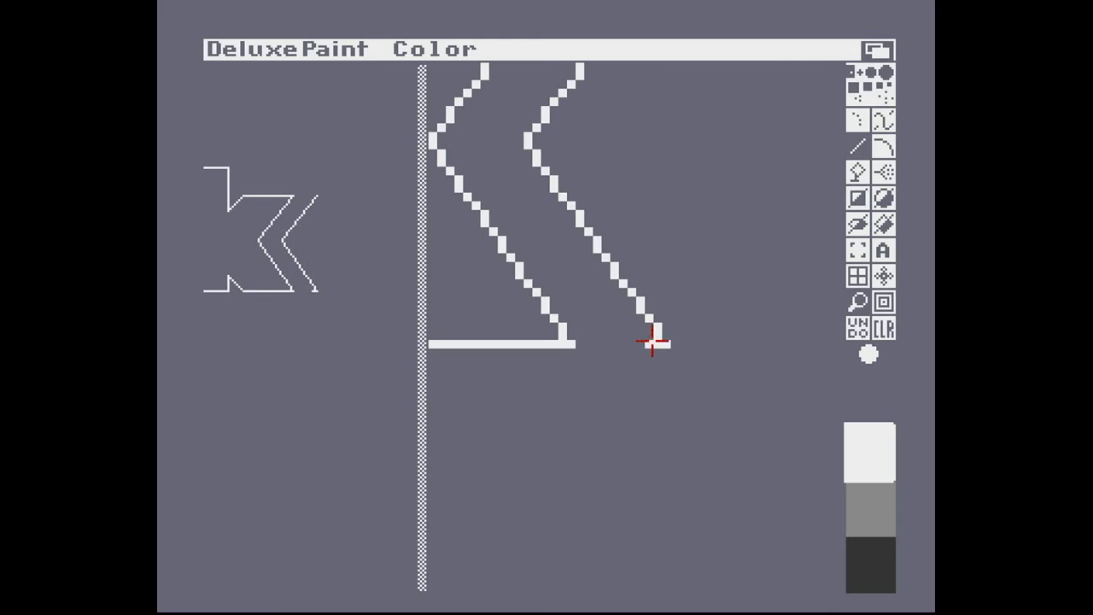
pyautogui.press('m')
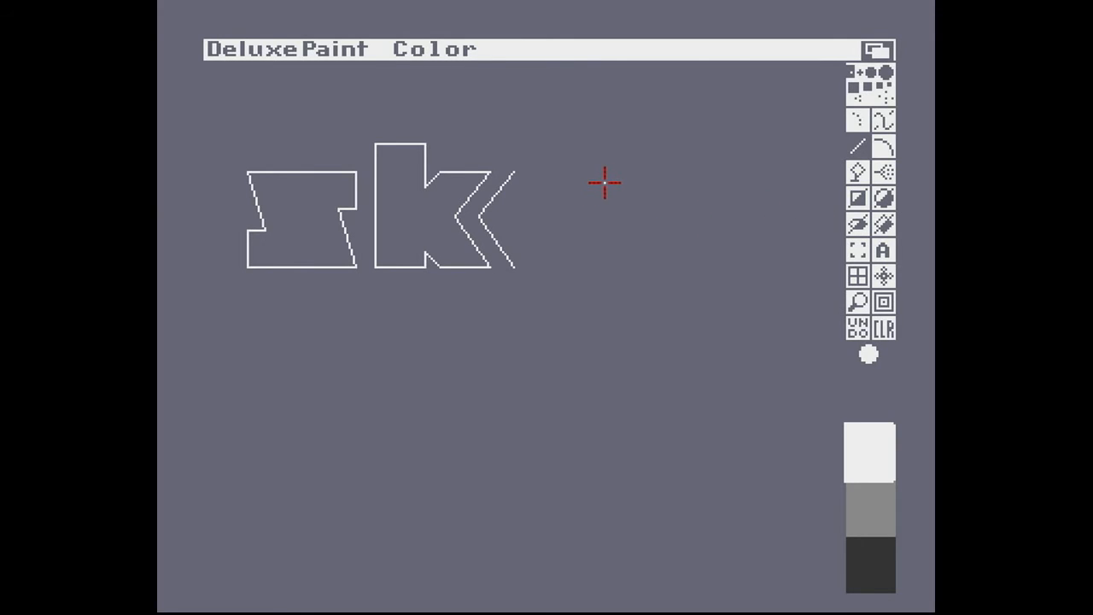
# Step: Copy the k's upper arm end as a brush and stamp it as the third letter's top edge, joined to the chevron
pyautogui.press('b')
pyautogui.moveTo(440, 156)
pyautogui.mouseDown()
pyautogui.moveTo(495, 182)
pyautogui.moveTo(483, 190)
pyautogui.moveTo(489, 203)
pyautogui.mouseUp()
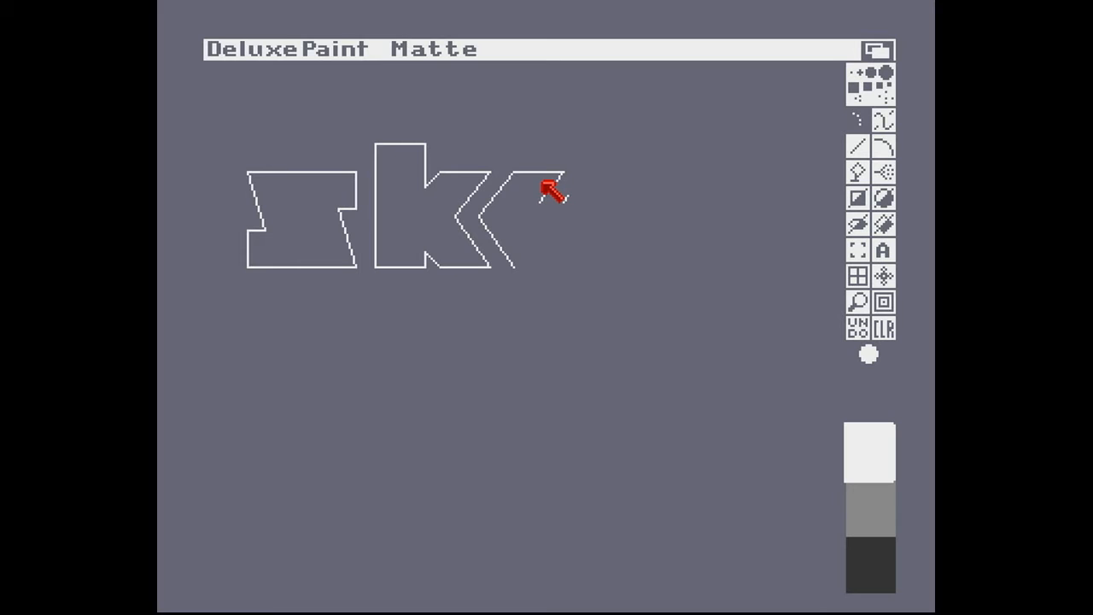
pyautogui.click(550, 190)
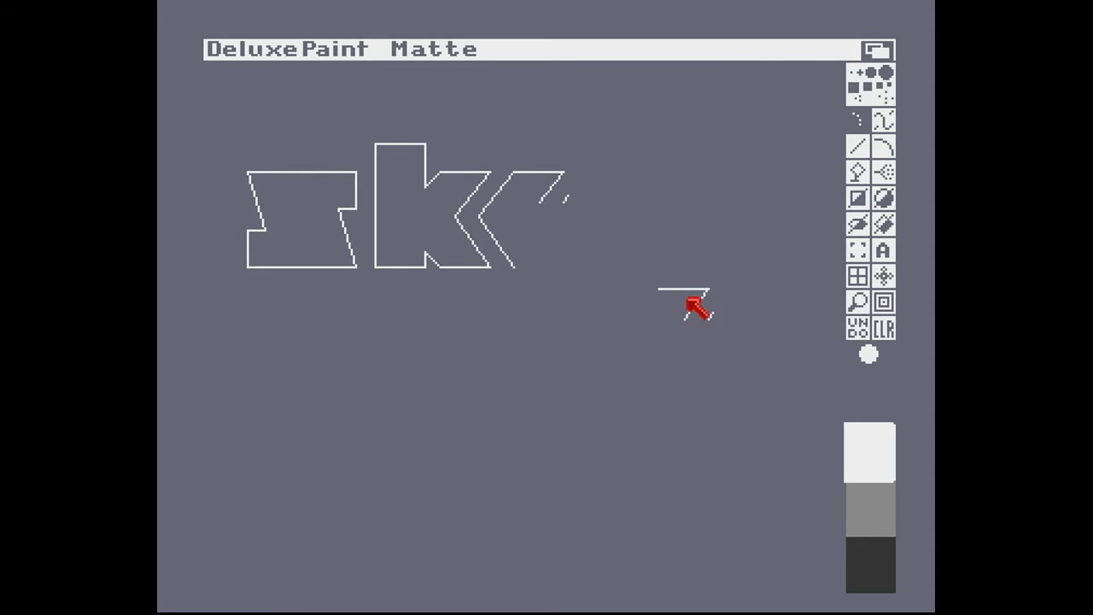
# Step: Copy the gap between the k's upper arm and the third letter and stamp it at the third letter's upper-right end
pyautogui.press('b')
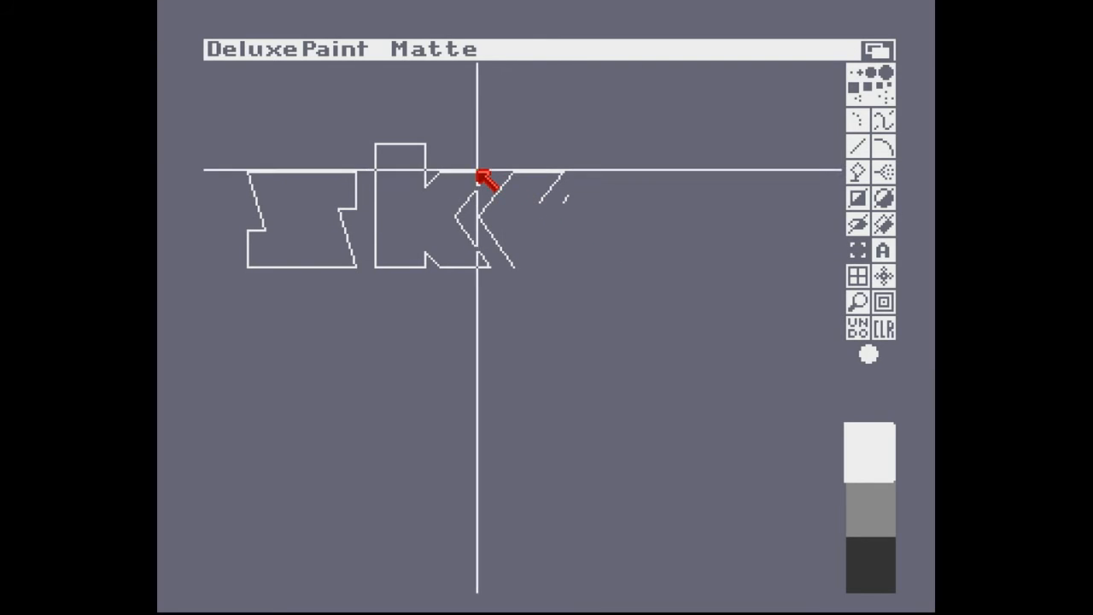
pyautogui.moveTo(453, 152); pyautogui.dragTo(525, 205)
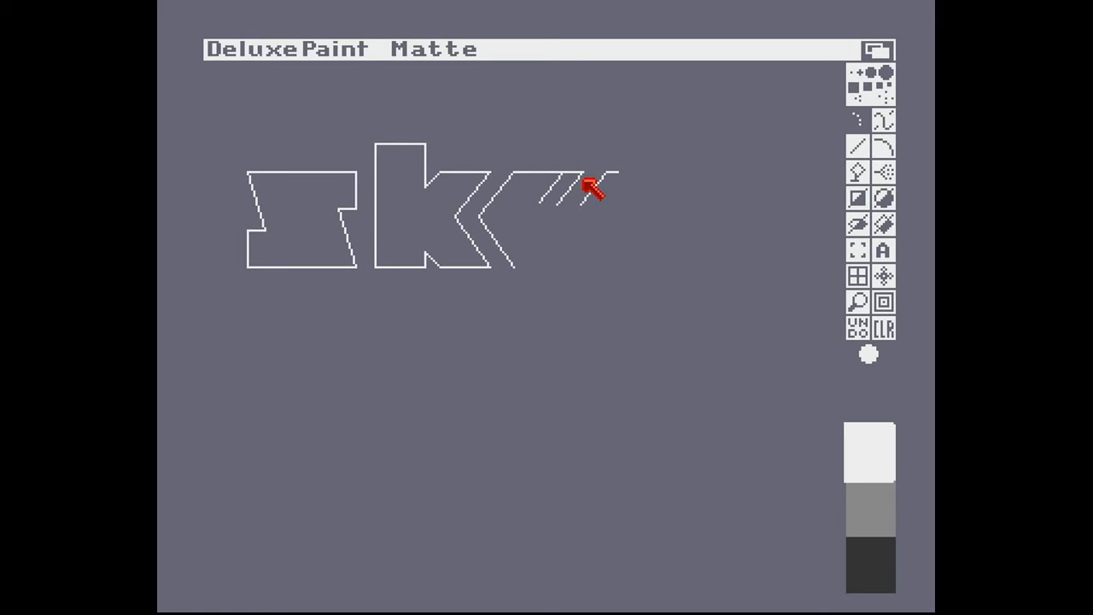
pyautogui.click(584, 178)
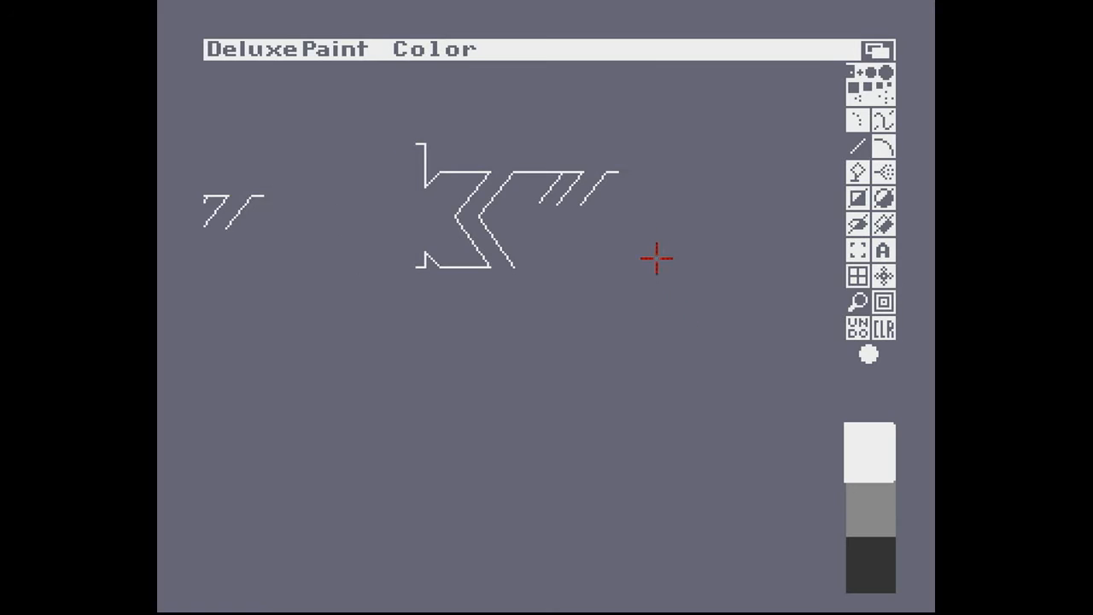
# Step: Erase the horizontal segment joining the third letter's top edge to the first stamped slanted stroke beside it
pyautogui.press('m')
pyautogui.press('m')
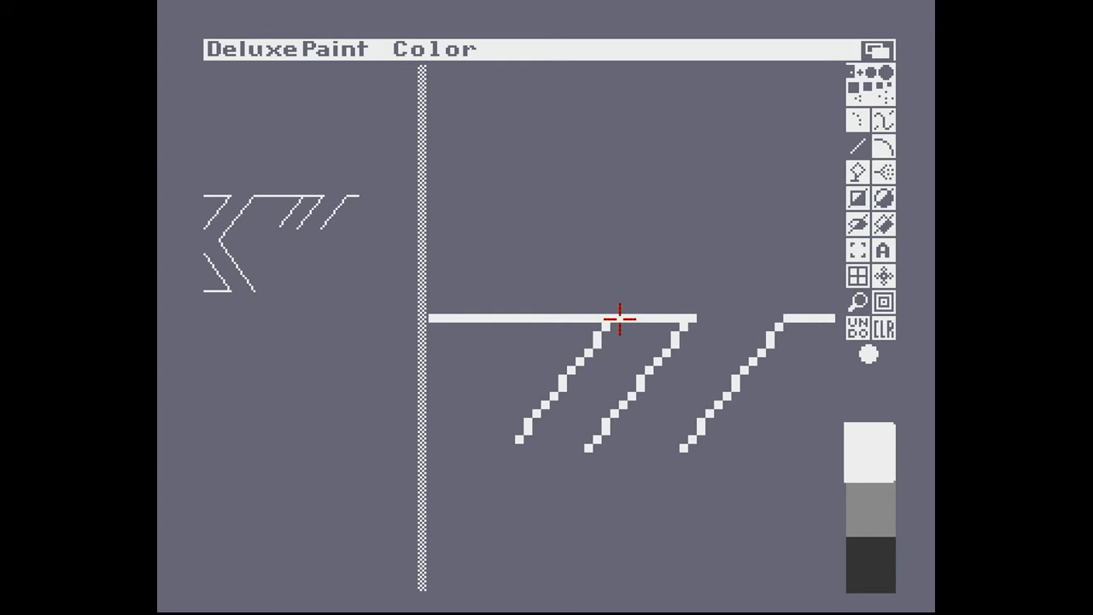
pyautogui.moveTo(620, 319); pyautogui.dragTo(678, 319)
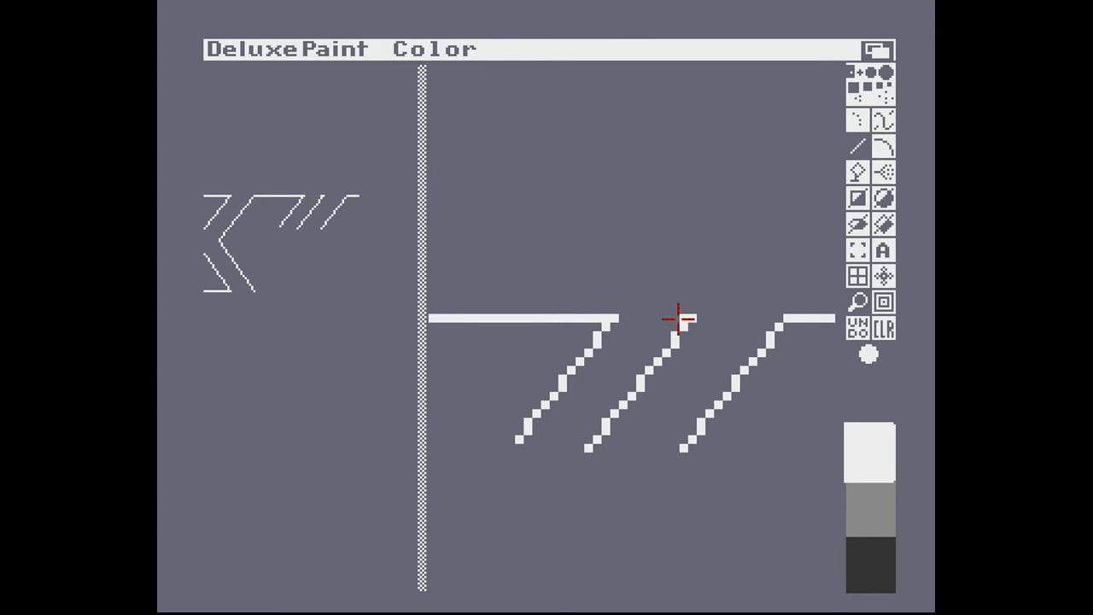
pyautogui.press('m')
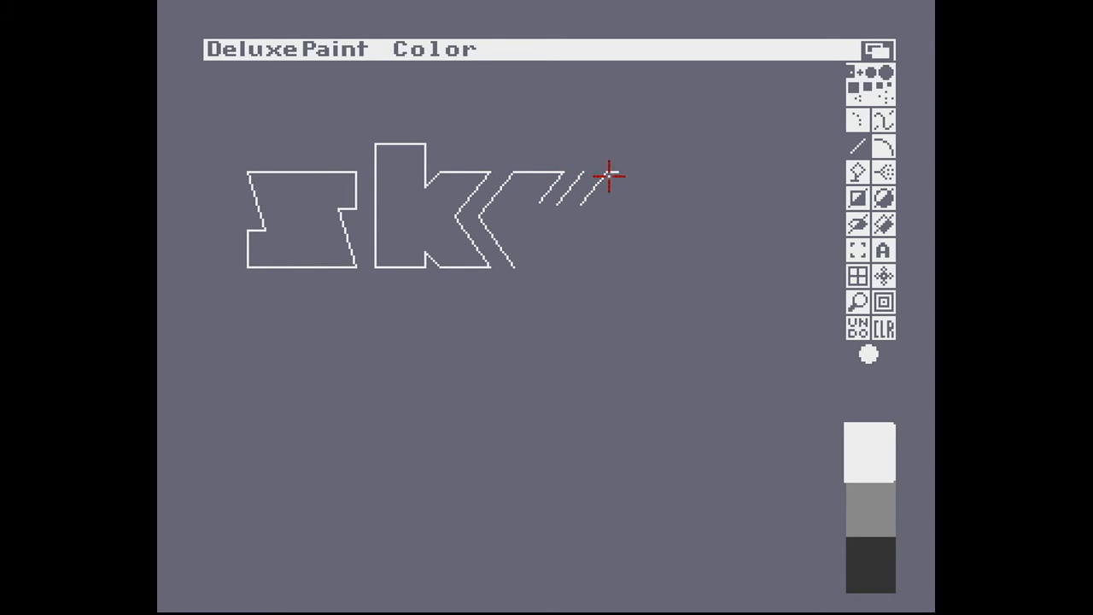
# Step: Erase the spare slanted stroke furthest right, then copy the third letter's top edge and stamp it onto the remaining slanted stroke
pyautogui.hotkey('shift', 'r')
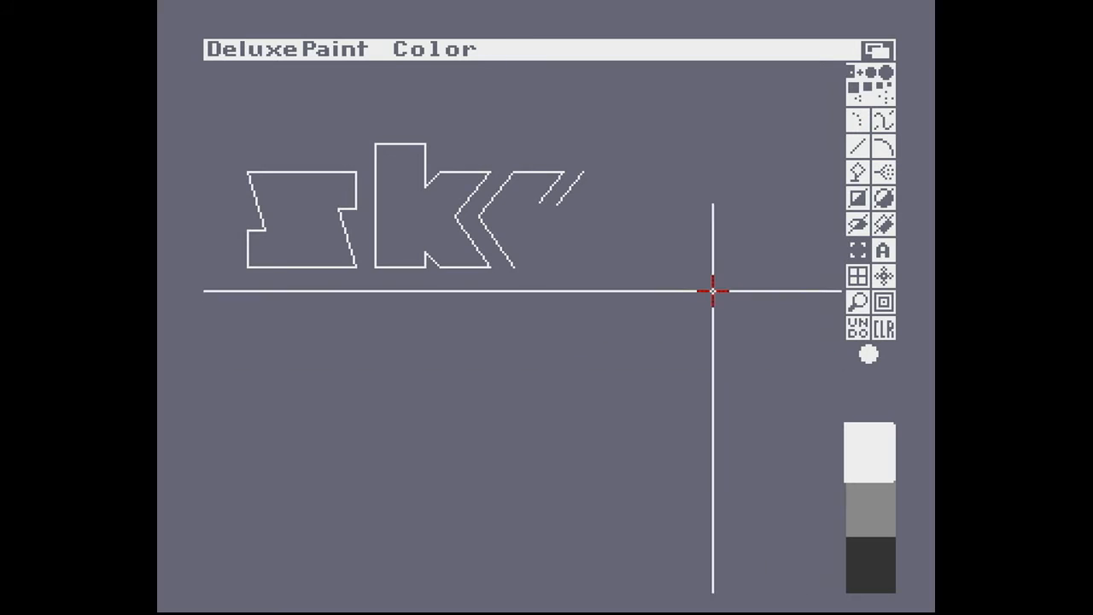
pyautogui.moveTo(501, 160); pyautogui.dragTo(571, 186)
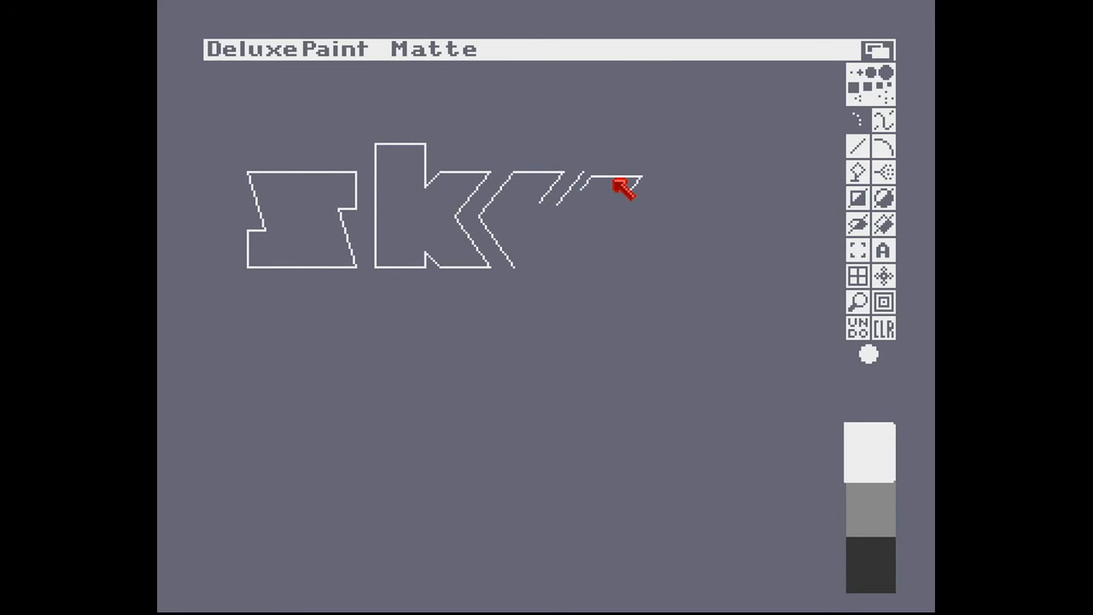
pyautogui.click(606, 176)
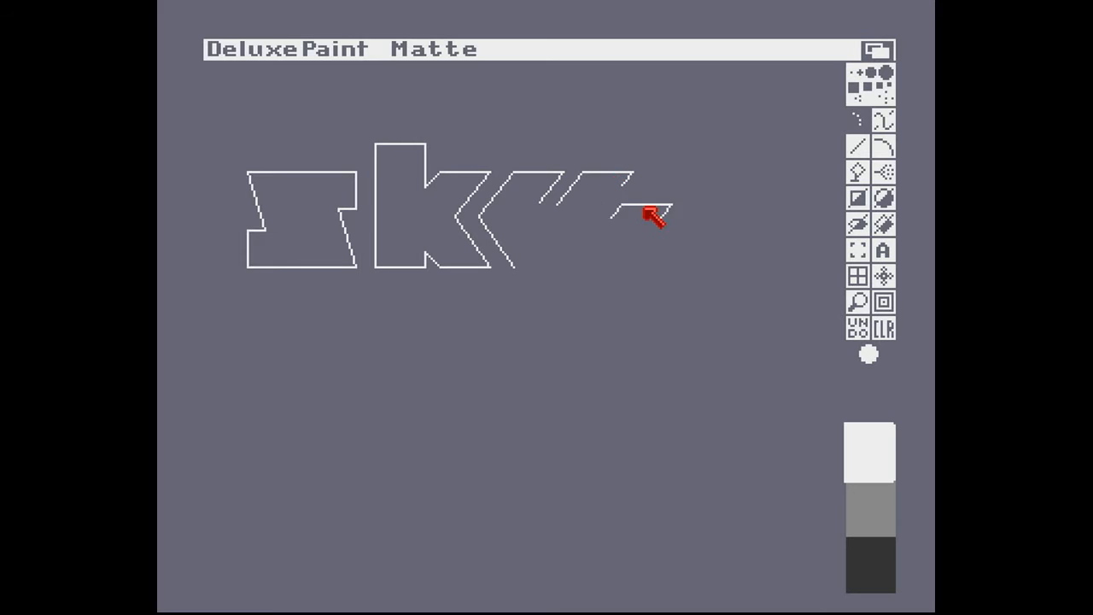
# Step: Close the third letter's notch with a horizontal line between its two inner slanted strokes and erase the stroke ends below it
pyautogui.press('v')
pyautogui.press('.')
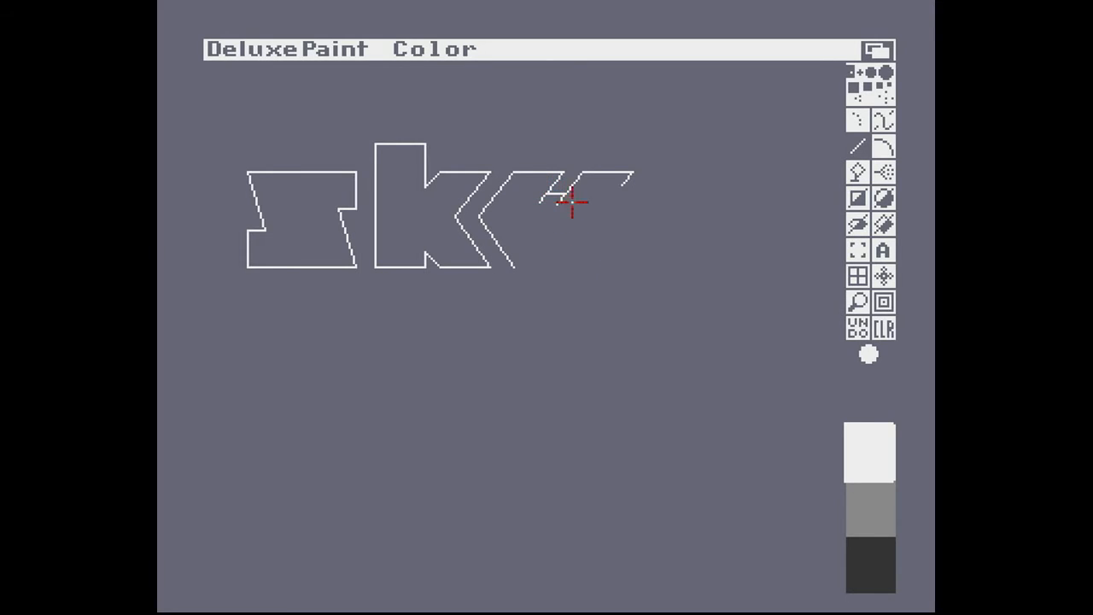
pyautogui.hotkey('shift', 'r')
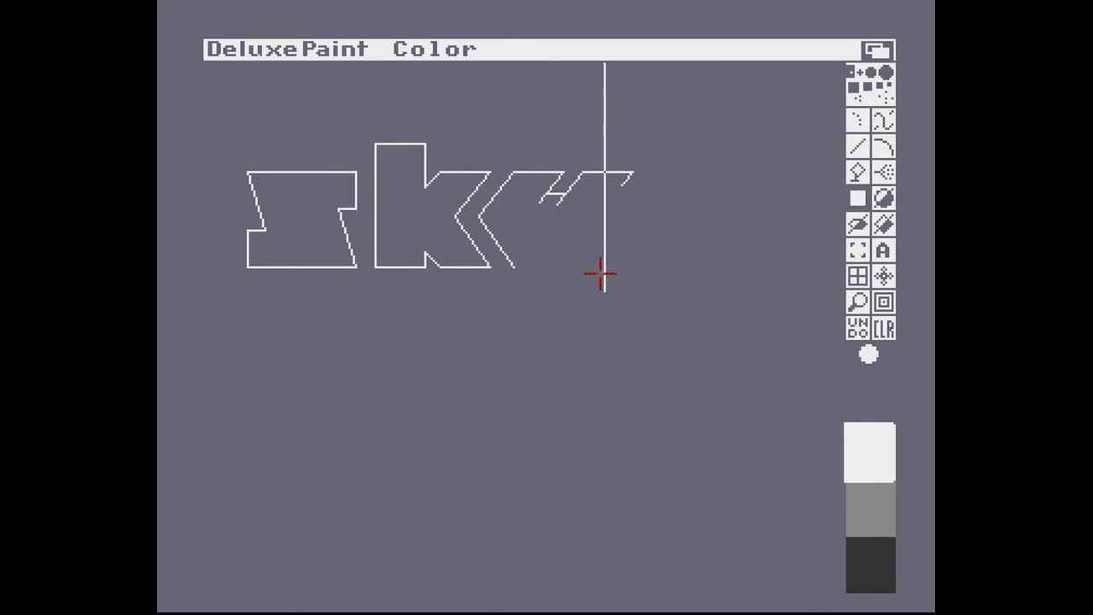
pyautogui.press('m')
pyautogui.press('r')
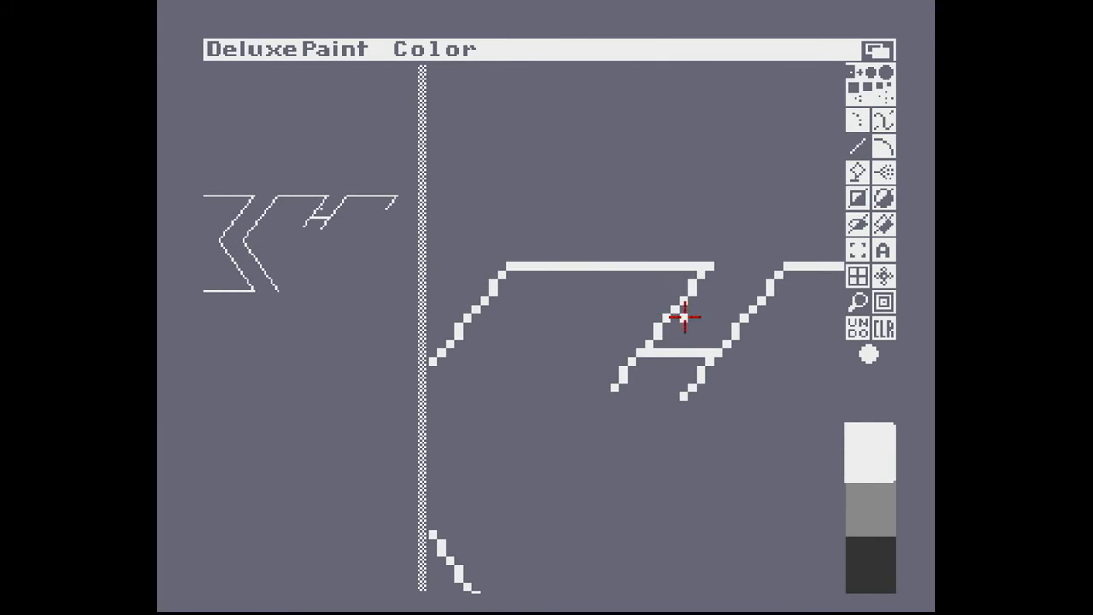
pyautogui.moveTo(639, 351); pyautogui.dragTo(708, 353)
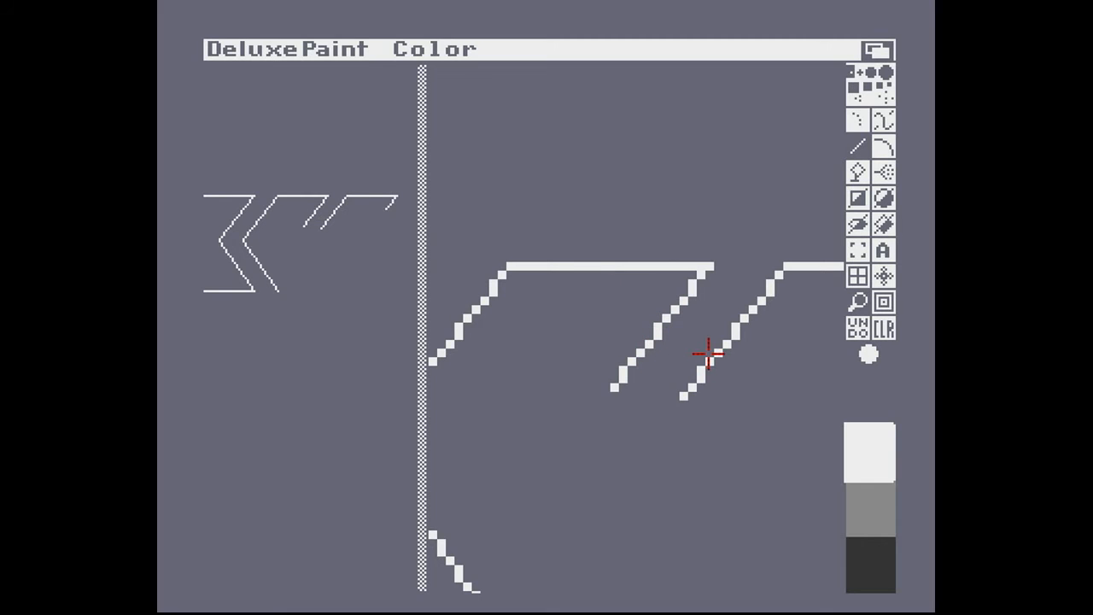
pyautogui.moveTo(631, 370); pyautogui.dragTo(704, 369)
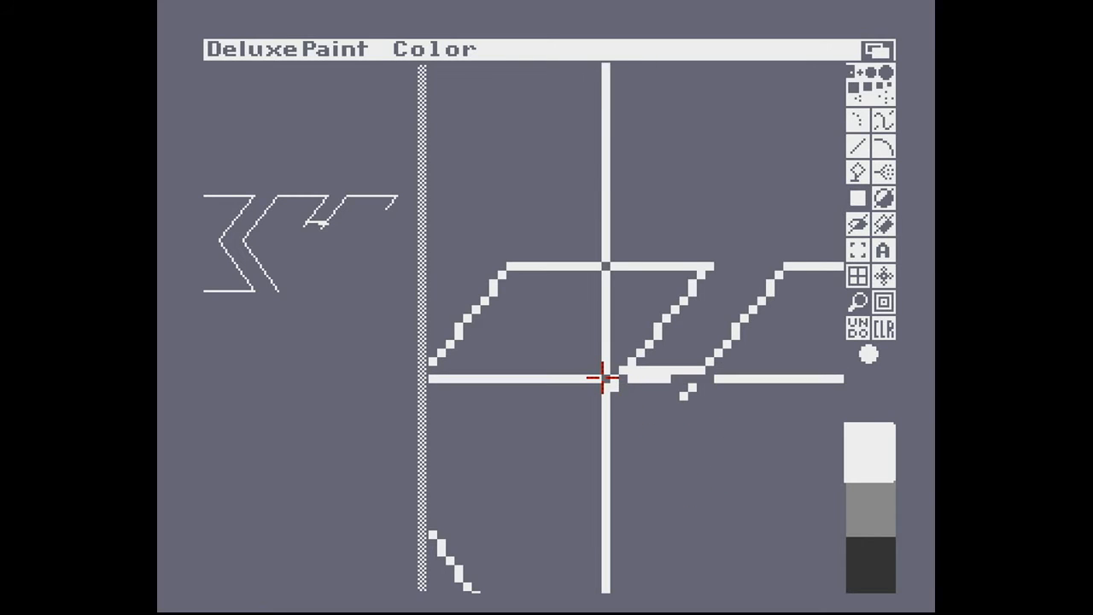
pyautogui.press('m')
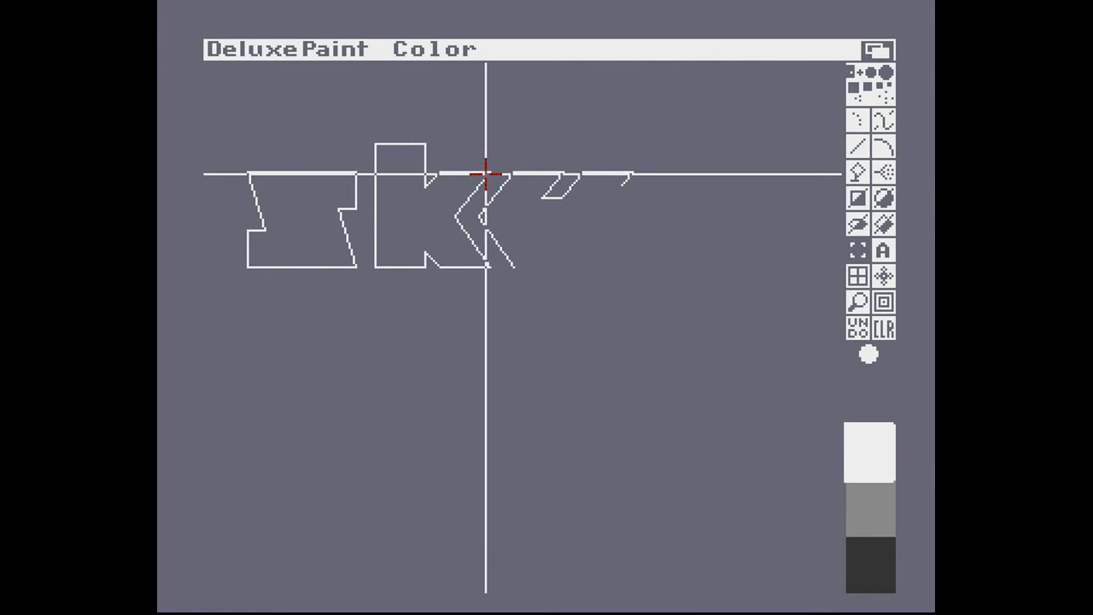
# Step: Copy the slanted strokes between the k and third letter, stamp them below the lettering, and isolate one stroke as a brush
pyautogui.moveTo(466, 175); pyautogui.dragTo(516, 213)
pyautogui.click(478, 395)
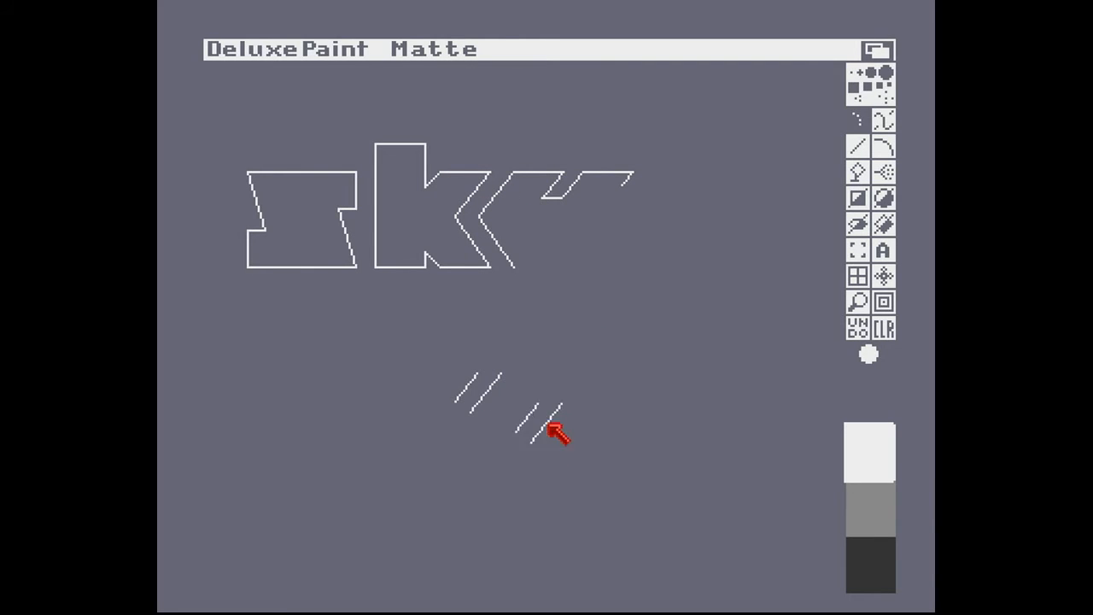
pyautogui.press('r')
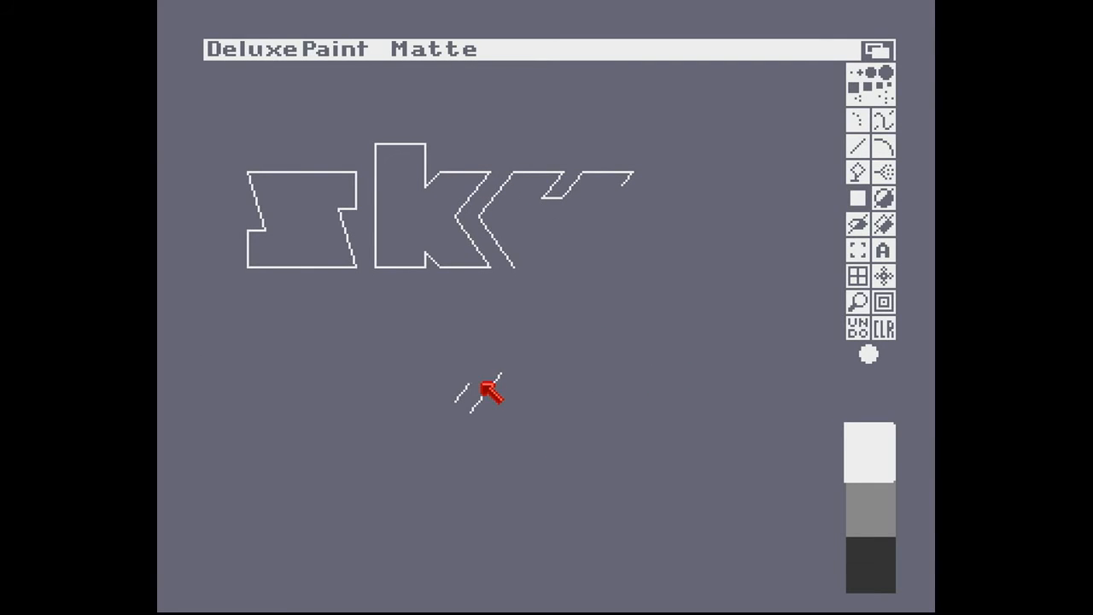
pyautogui.moveTo(450, 376)
pyautogui.mouseDown()
pyautogui.moveTo(468, 387)
pyautogui.moveTo(448, 397)
pyautogui.moveTo(459, 406)
pyautogui.moveTo(460, 391)
pyautogui.moveTo(492, 418)
pyautogui.mouseUp()
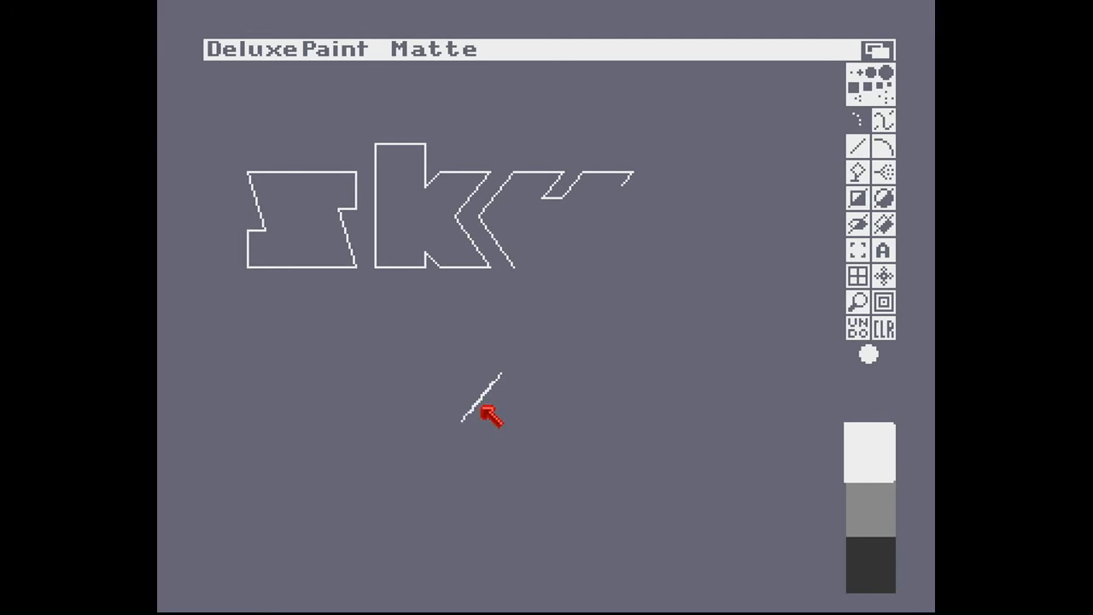
pyautogui.press('b')
pyautogui.moveTo(447, 351); pyautogui.dragTo(523, 419)
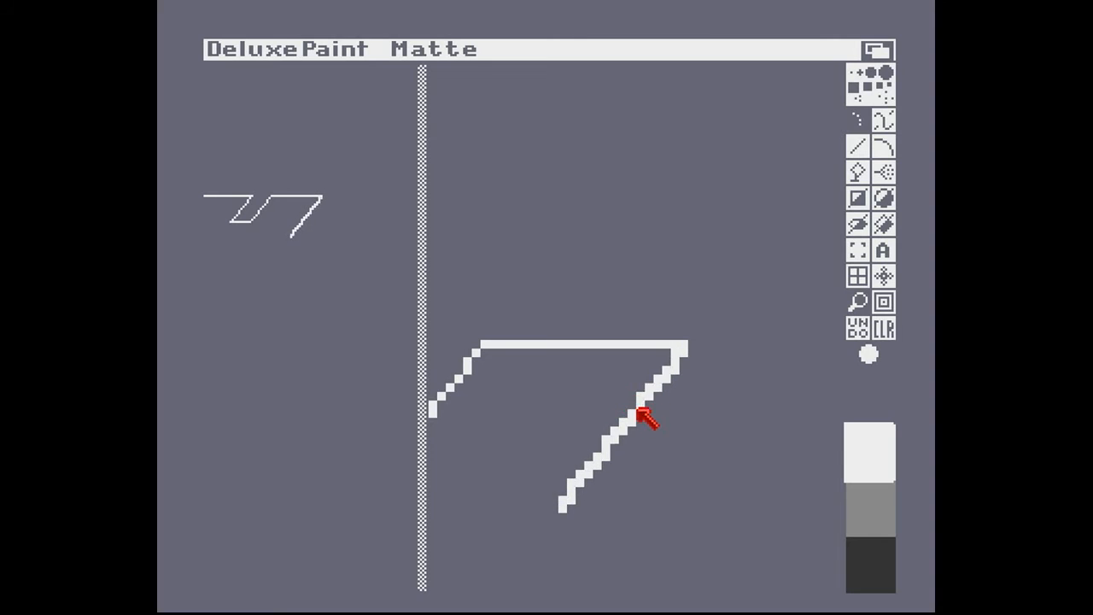
# Step: Try to build the third letter's long outer diagonal from stamped copies of the slanted stroke, then erase that diagonal
pyautogui.press('m')
pyautogui.press('m')
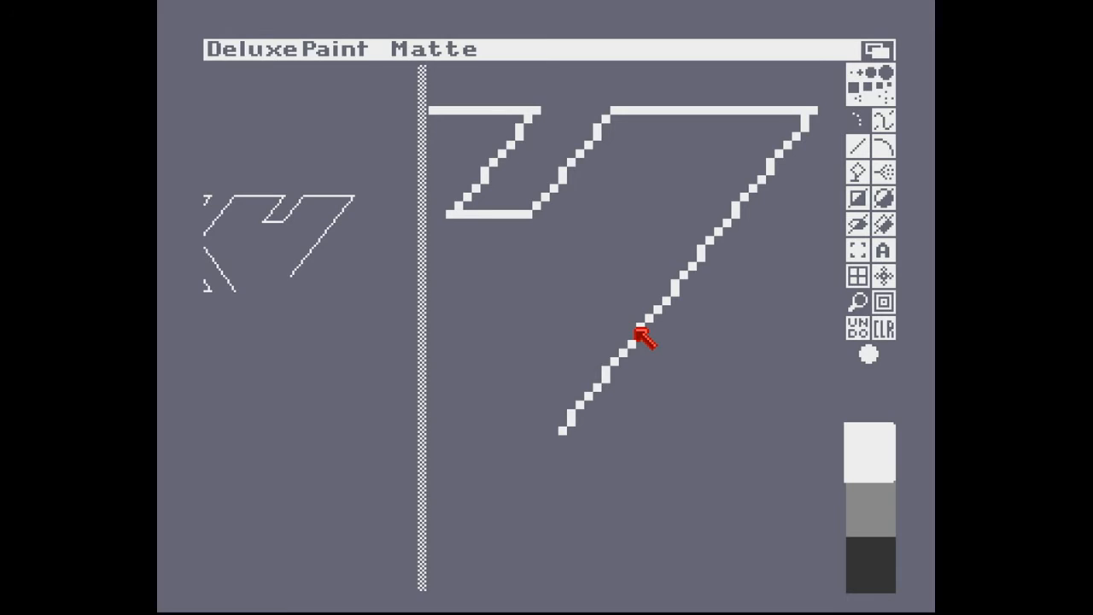
pyautogui.press('m')
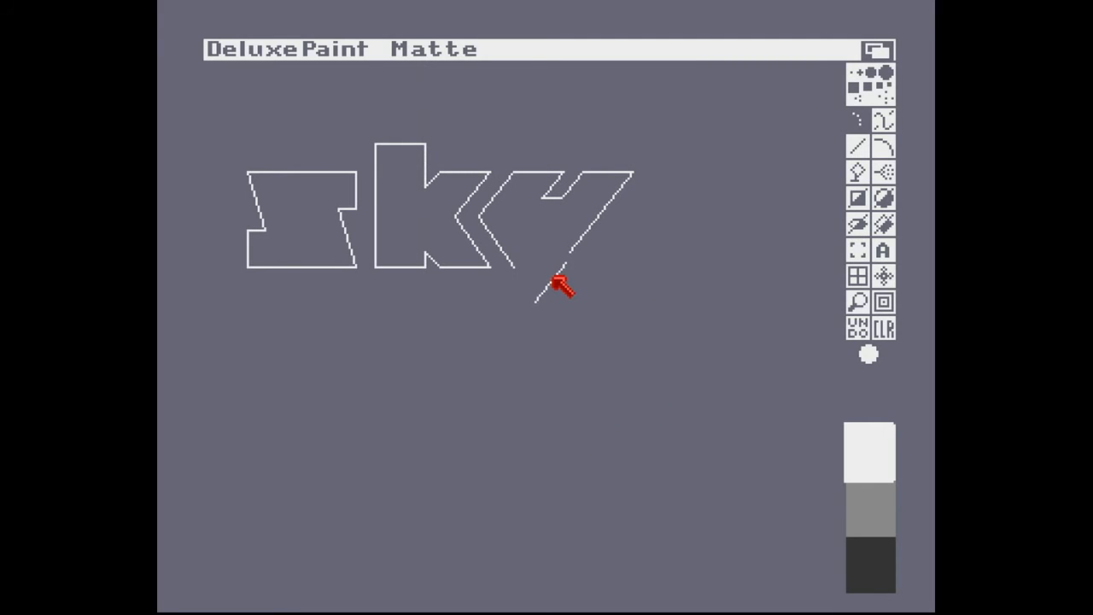
pyautogui.press('m')
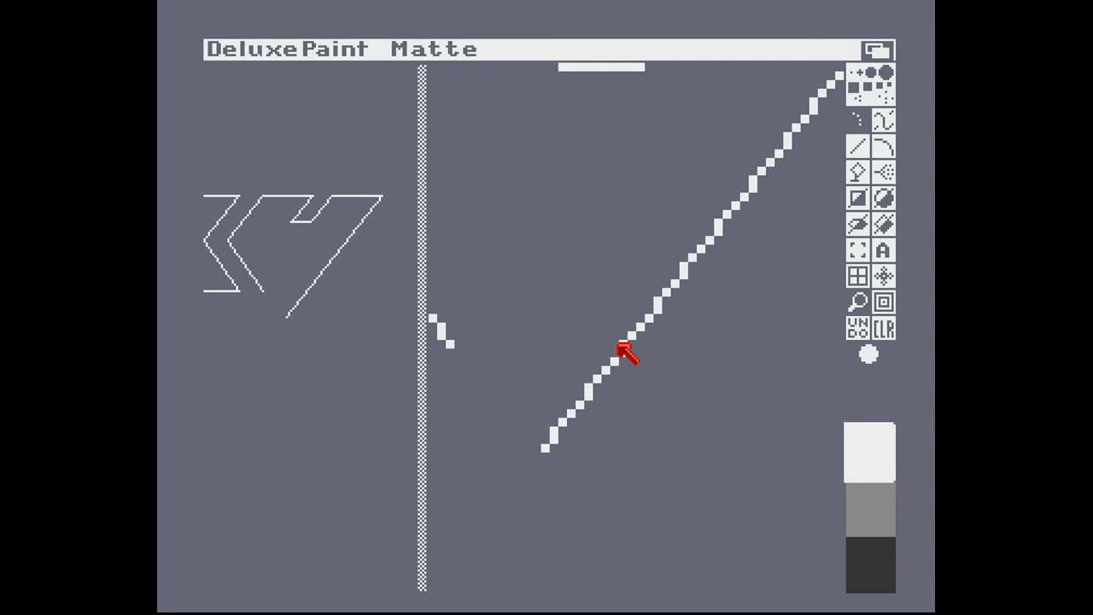
pyautogui.press('m')
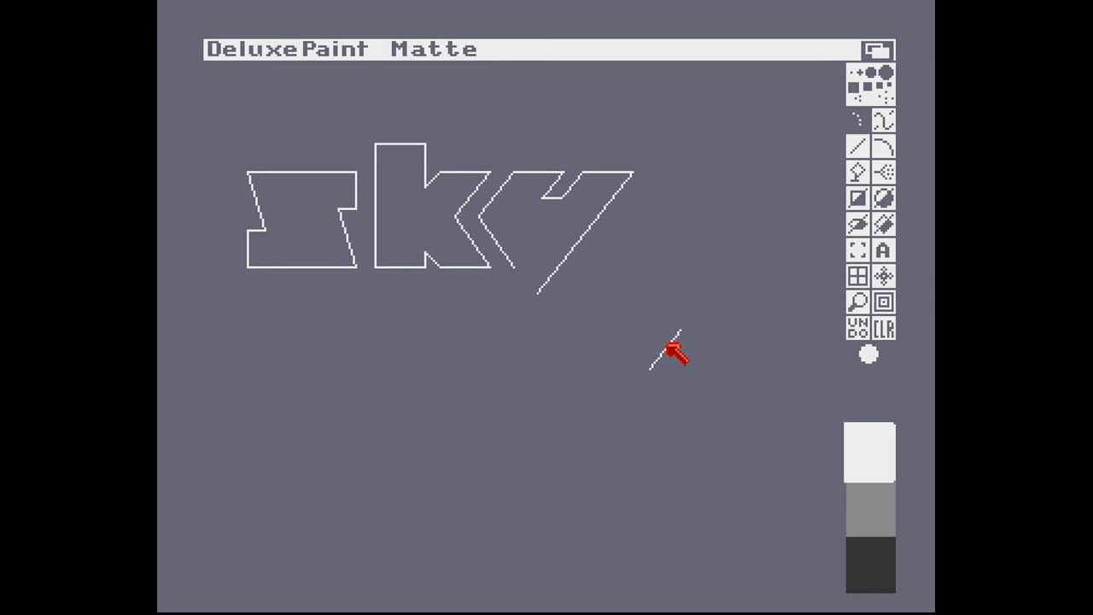
pyautogui.press('r')
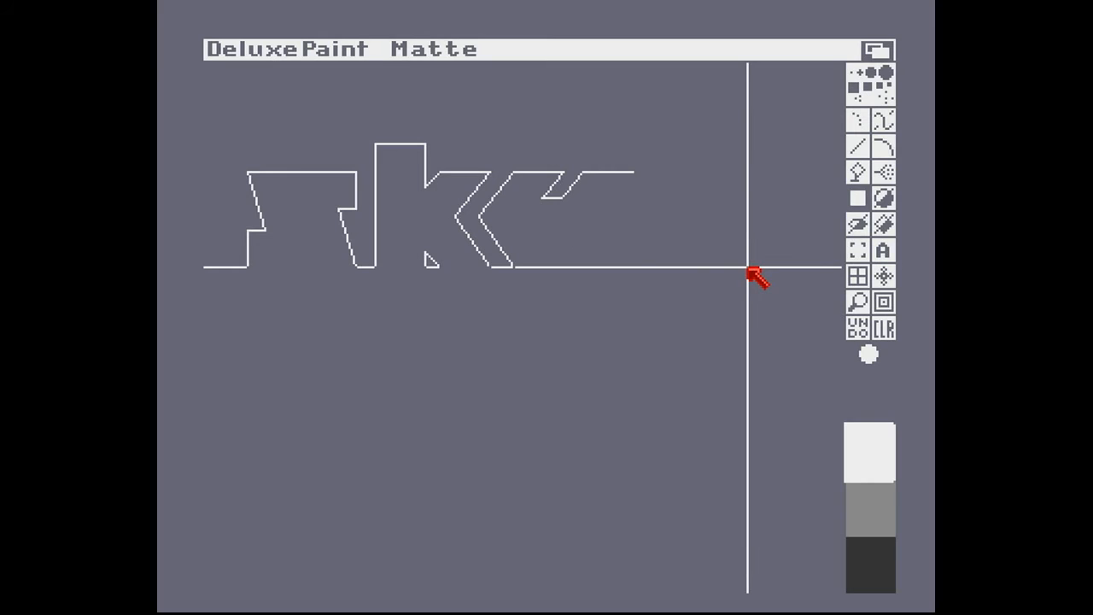
# Step: Draw a straight line from the chevron's lower end diagonally down to the left as the side of the y's tail
pyautogui.press('F2')
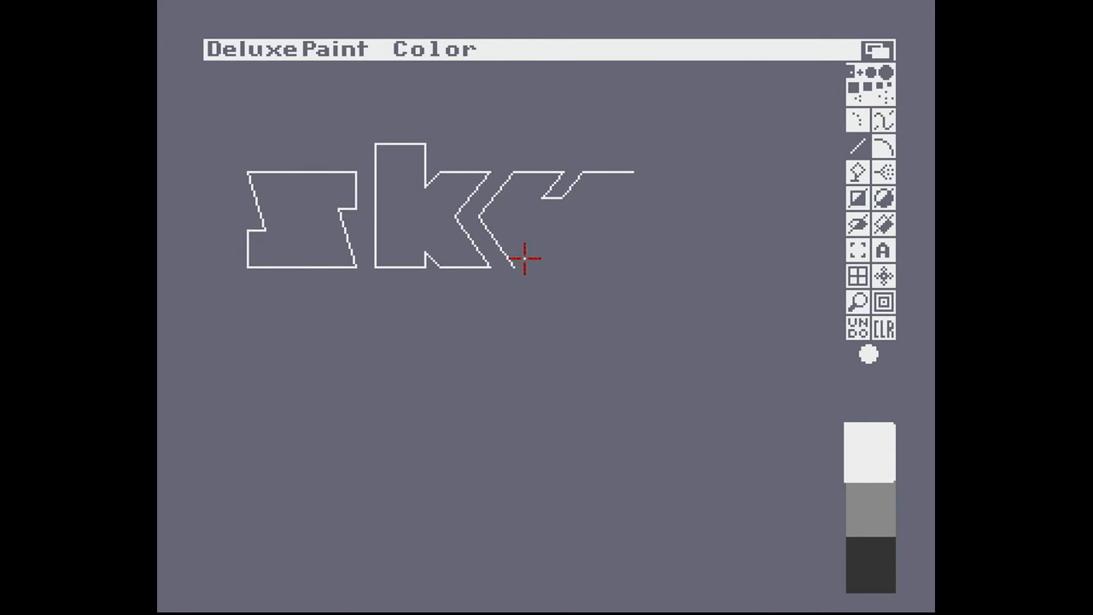
pyautogui.press('m')
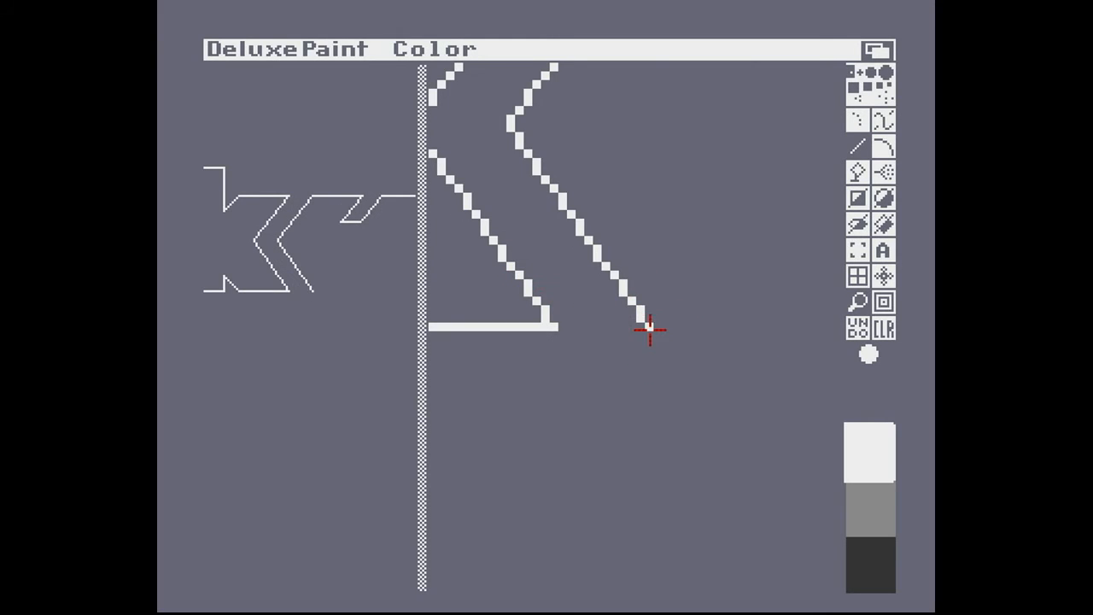
pyautogui.moveTo(649, 327)
pyautogui.mouseDown()
pyautogui.moveTo(606, 381)
pyautogui.moveTo(570, 402)
pyautogui.mouseUp()
pyautogui.press('m')
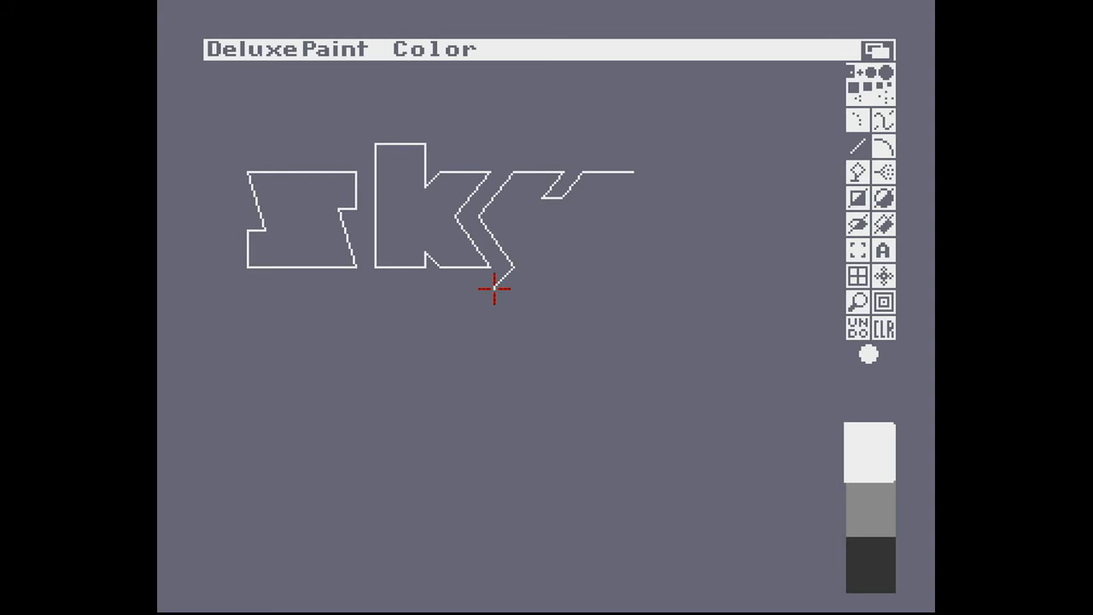
# Step: Draw the y's horizontal bottom edge from the tail's tip and close the outline with a straight diagonal from the upper-right corner
pyautogui.press('m')
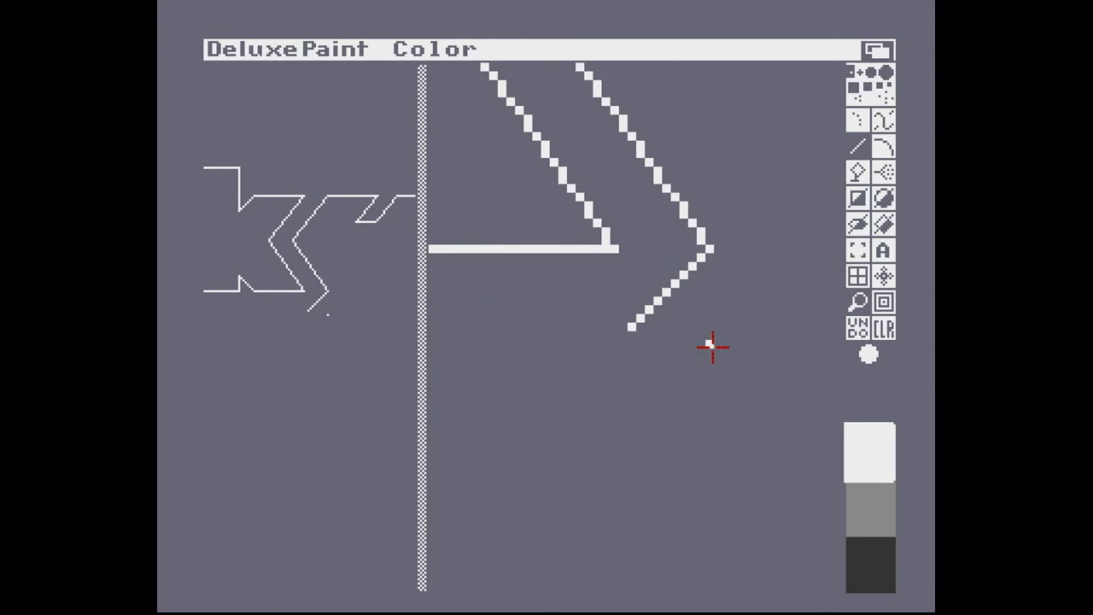
pyautogui.press('Right')
pyautogui.press('Right')
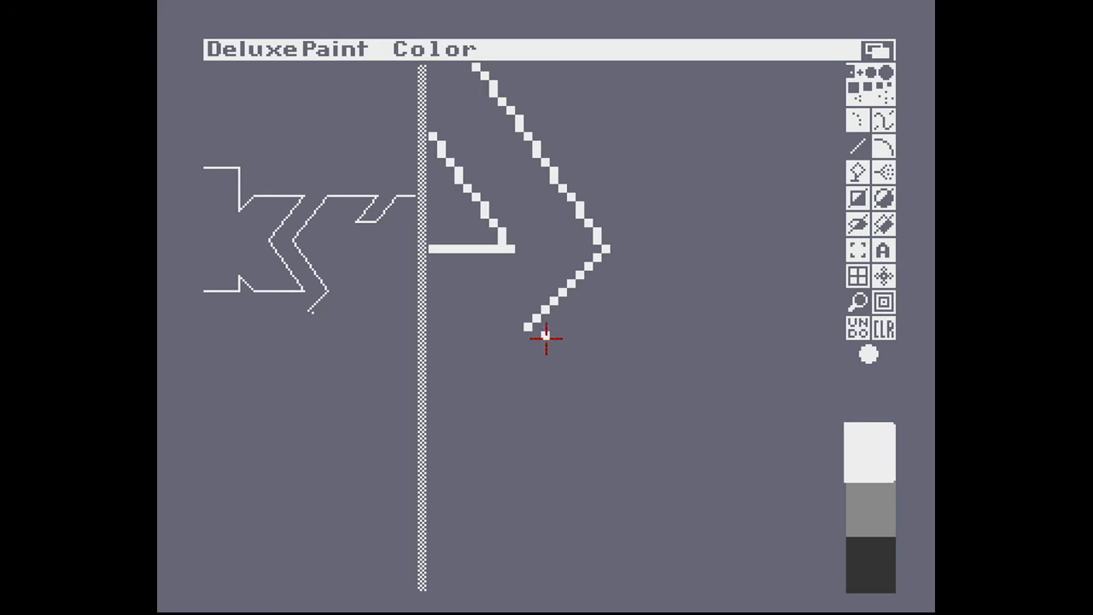
pyautogui.moveTo(537, 327); pyautogui.dragTo(740, 327)
pyautogui.press('m')
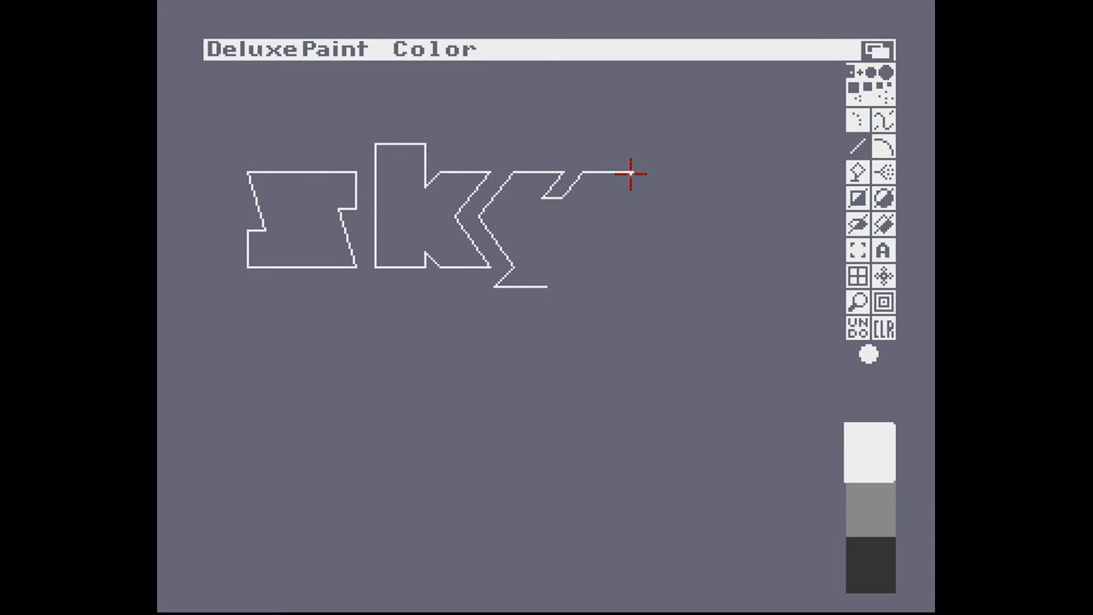
pyautogui.moveTo(633, 172); pyautogui.dragTo(547, 286)
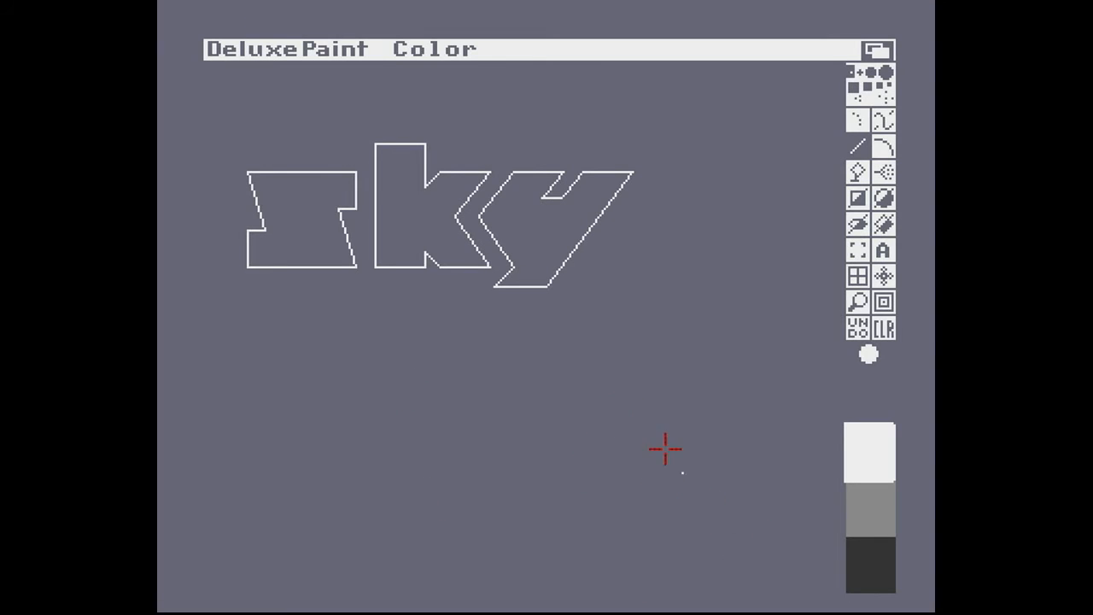
# Step: Cut out the whole "sky" outline as a brush and stamp it lower and further right, near the middle of the canvas
pyautogui.press('b')
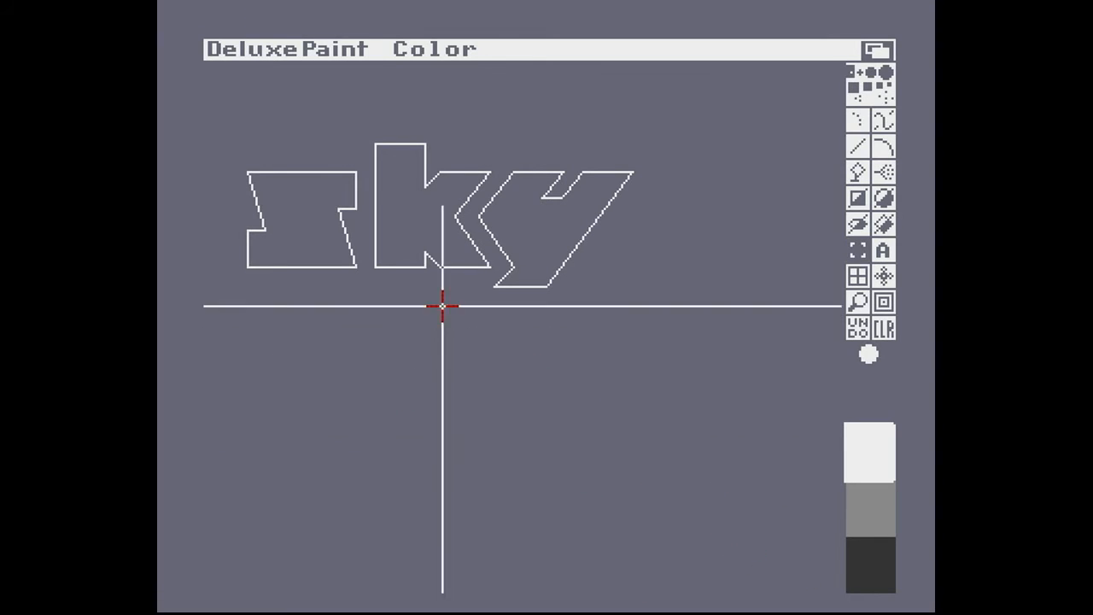
pyautogui.moveTo(225, 100)
pyautogui.mouseDown()
pyautogui.moveTo(402, 244)
pyautogui.moveTo(685, 337)
pyautogui.mouseUp()
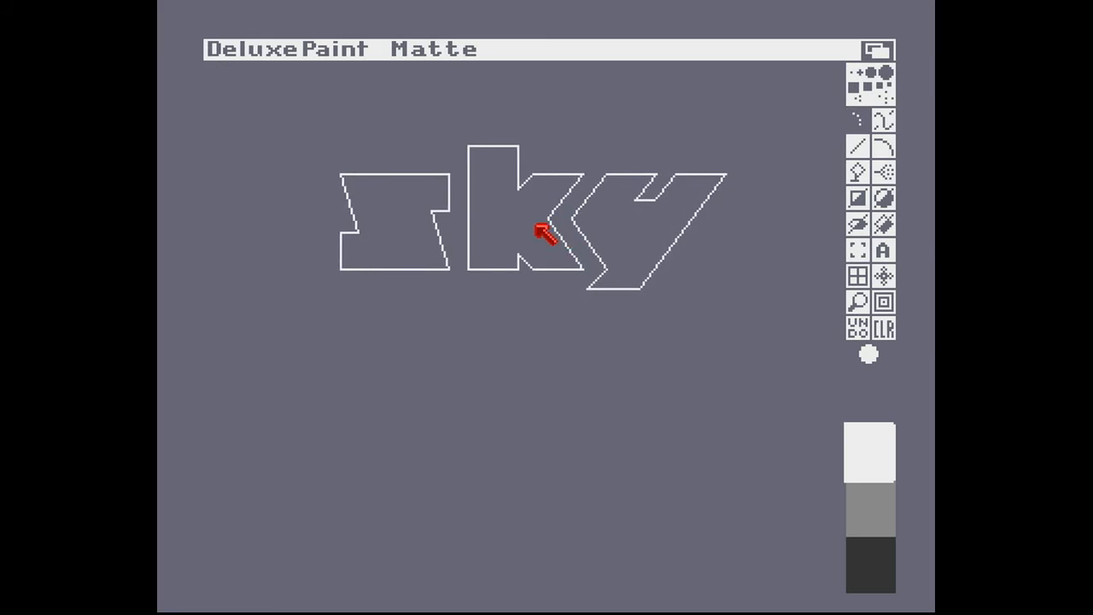
pyautogui.click(538, 263)
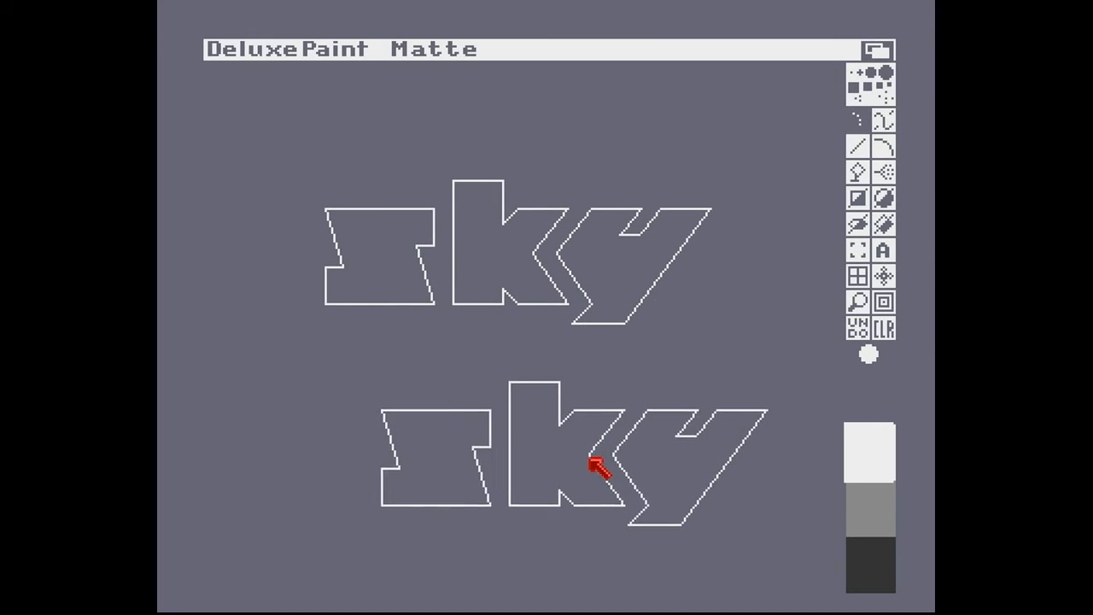
pyautogui.press('.')
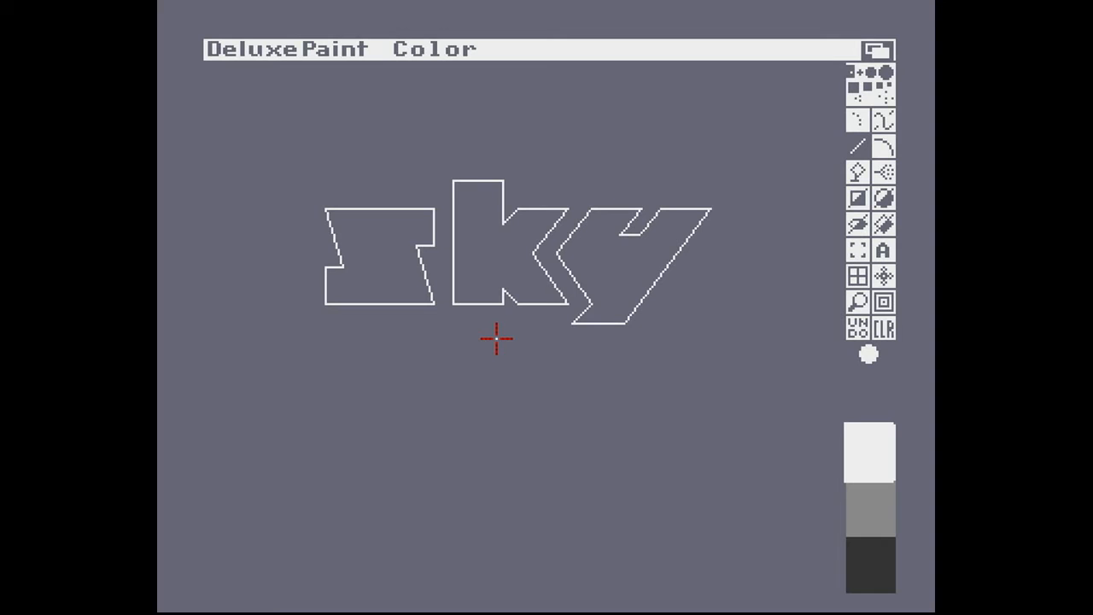
# Step: Fill the insides of the outlined s, k and y with the medium gray palette colour
pyautogui.rightClick(609, 103)
pyautogui.click(867, 570)
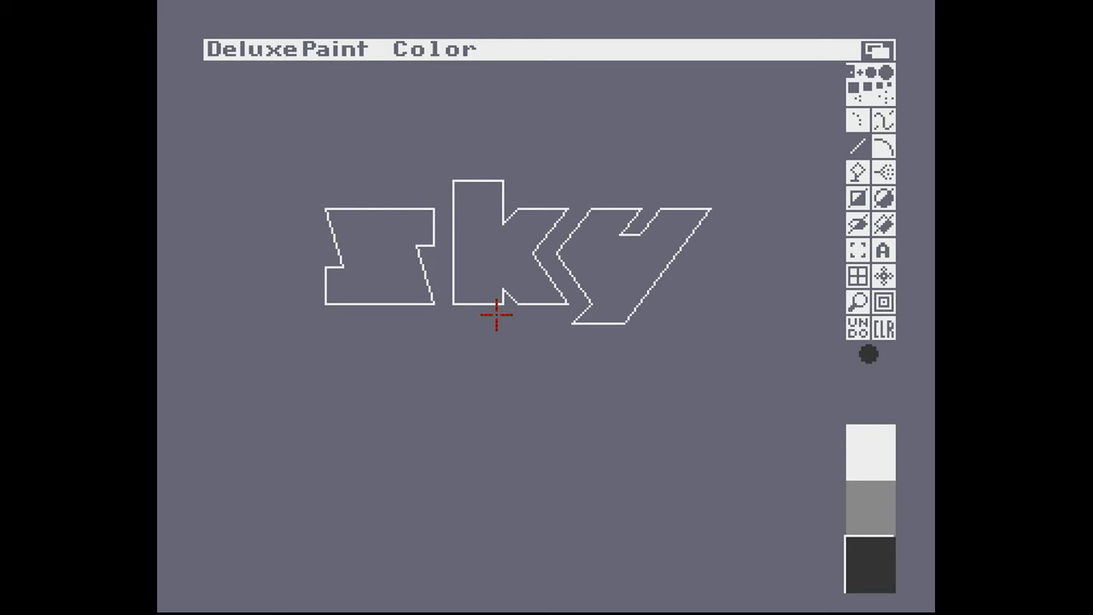
pyautogui.click(888, 505)
pyautogui.press('f')
pyautogui.click(411, 263)
pyautogui.click(491, 243)
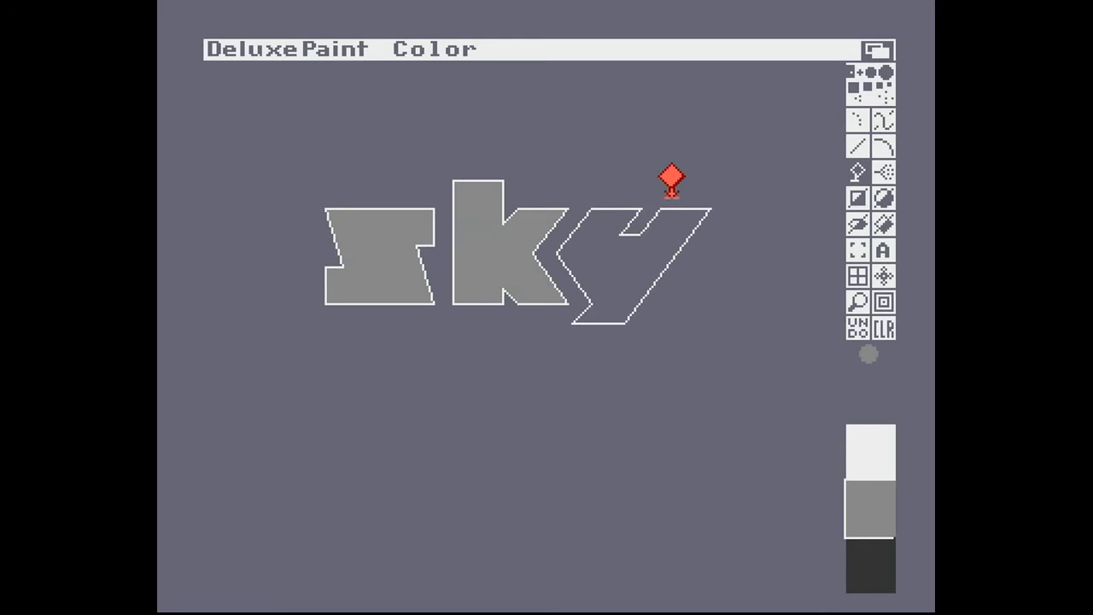
pyautogui.click(621, 256)
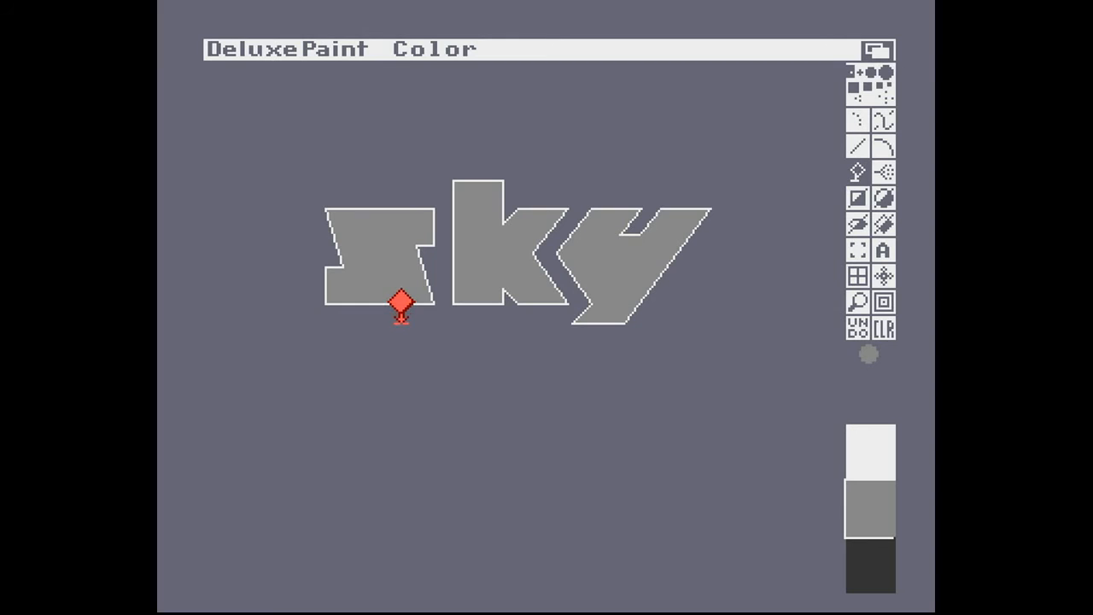
# Step: Mark the s's lower-left corner and the inner corner of its right notch with dark gray pixels
pyautogui.click(868, 565)
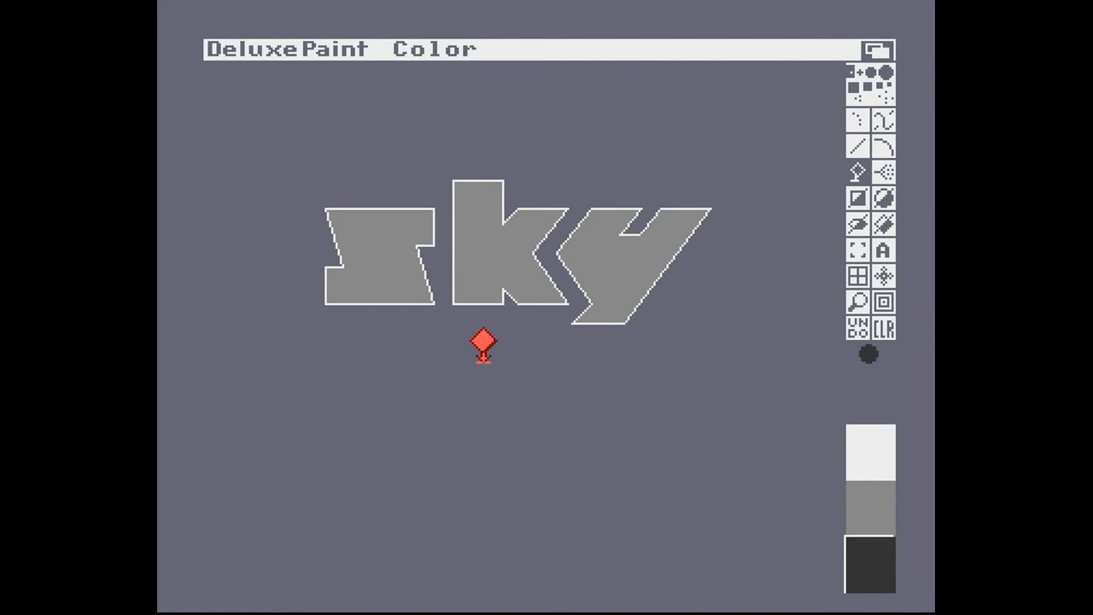
pyautogui.click(858, 145)
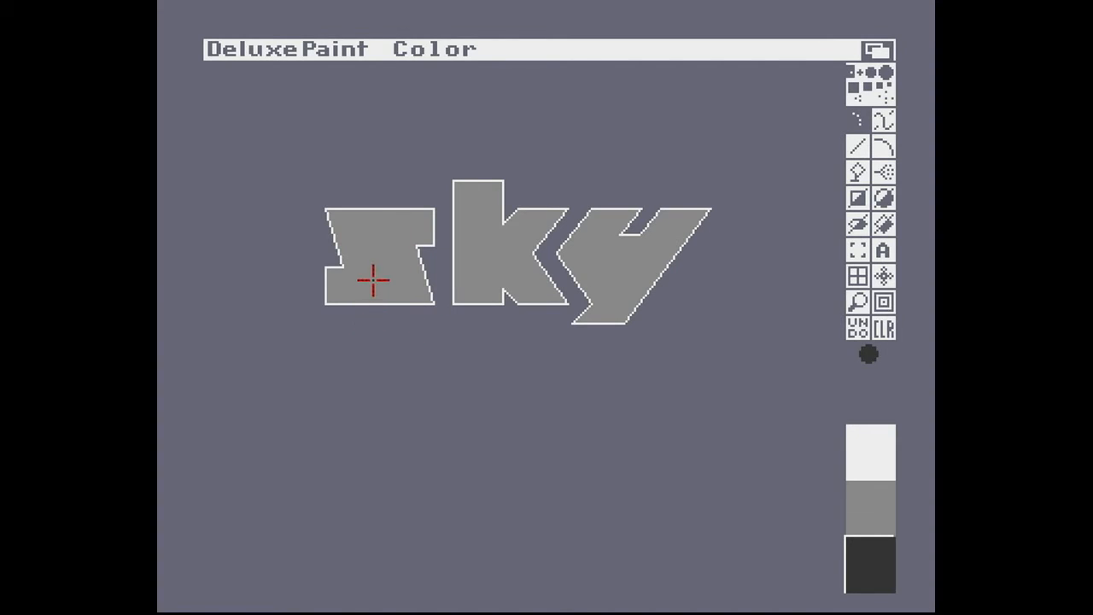
pyautogui.click(859, 148)
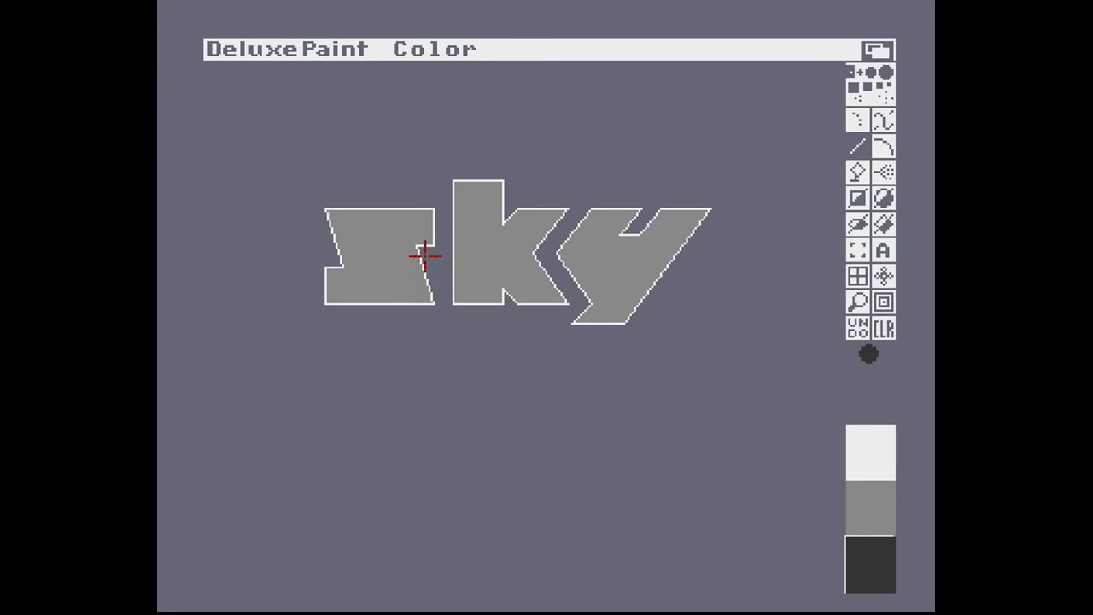
pyautogui.press('m')
pyautogui.click(606, 298)
pyautogui.press('m')
pyautogui.press('m')
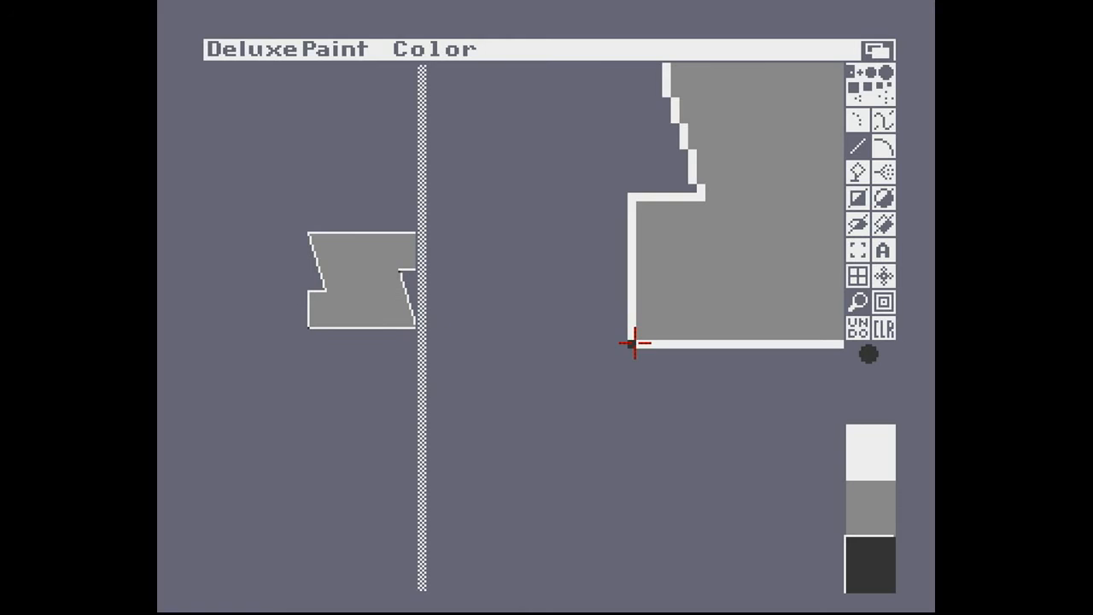
pyautogui.press('m')
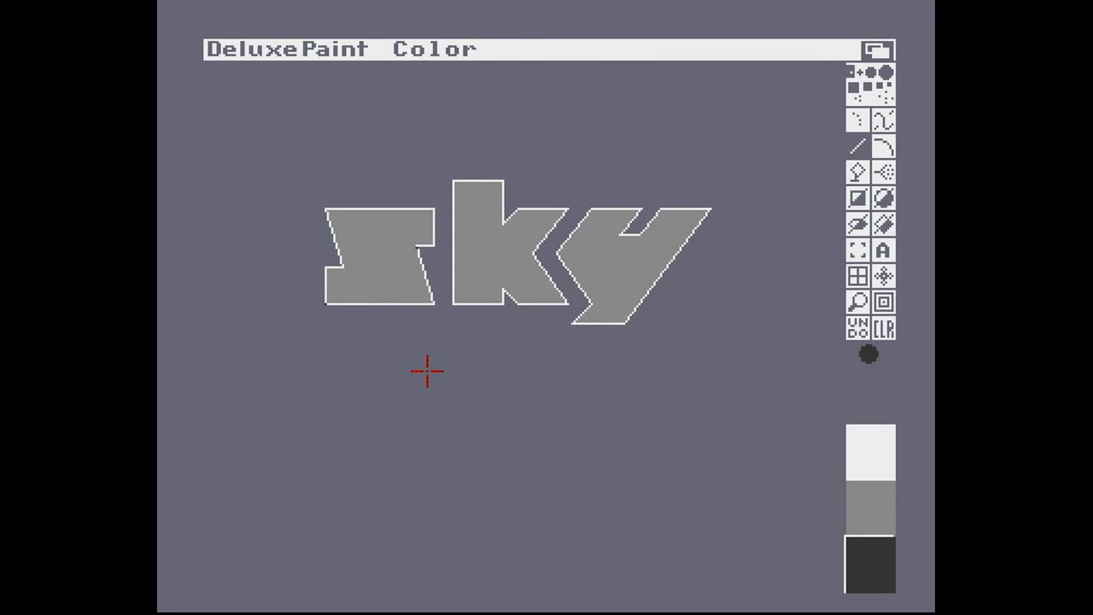
# Step: Fill the s's horizontal bottom edge with dark gray
pyautogui.press('f')
pyautogui.press('m')
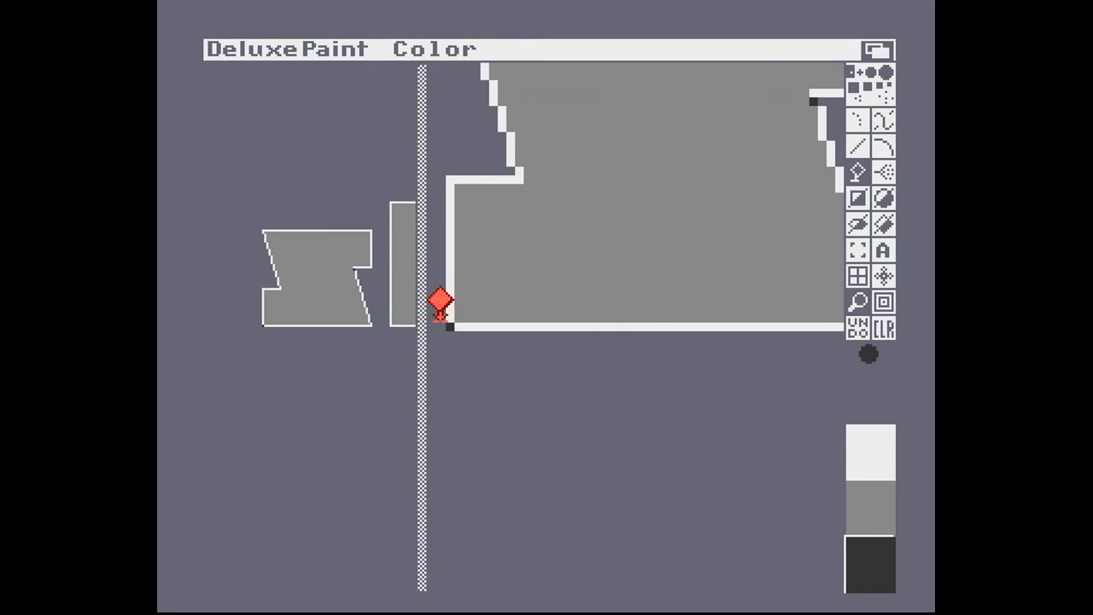
pyautogui.click(517, 324)
pyautogui.press('m')
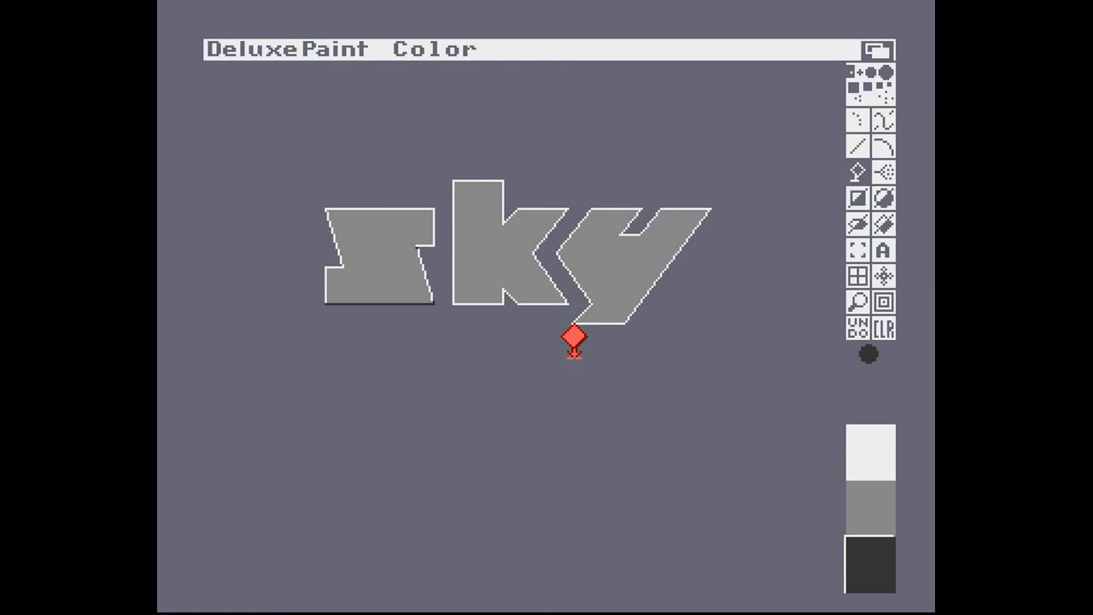
# Step: Recolour every stair-step segment of the s's lower right diagonal edge in dark gray with the Fill tool
pyautogui.press('m')
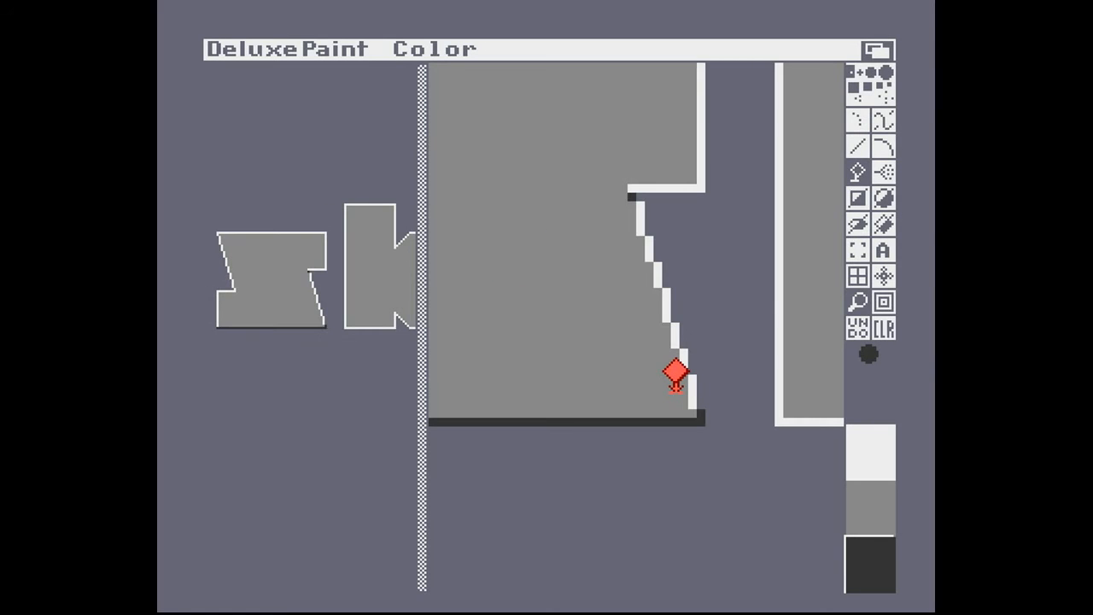
pyautogui.click(692, 386)
pyautogui.click(684, 362)
pyautogui.click(676, 336)
pyautogui.click(667, 308)
pyautogui.click(656, 272)
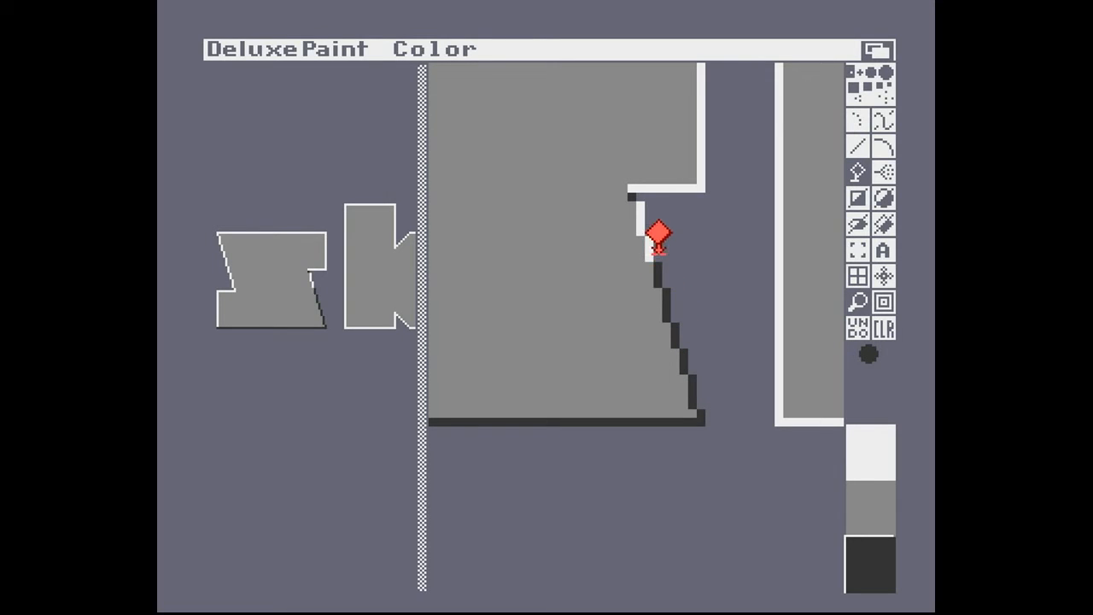
pyautogui.click(649, 249)
pyautogui.click(638, 220)
pyautogui.press('m')
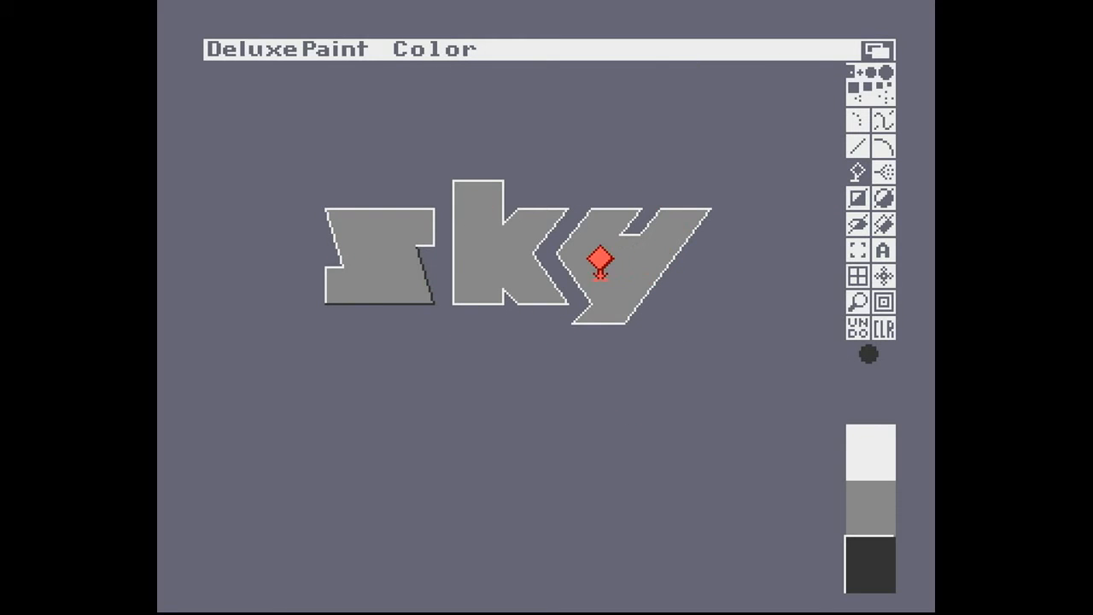
# Step: Mark the lower-right corner of the s's upper arm in dark gray and try to fill the arm's right edge
pyautogui.press('v')
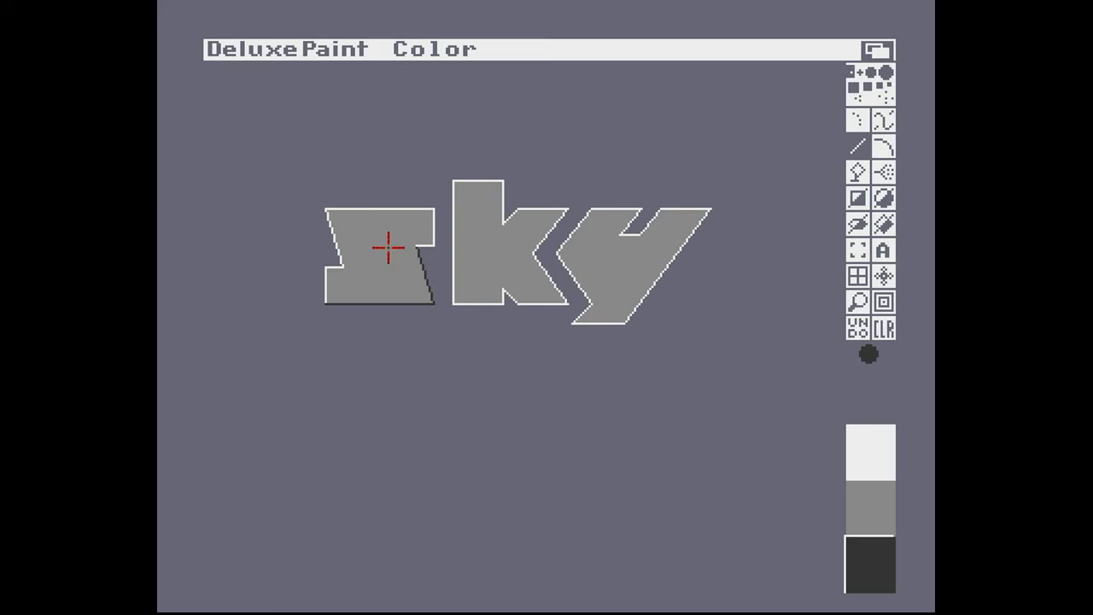
pyautogui.press('m')
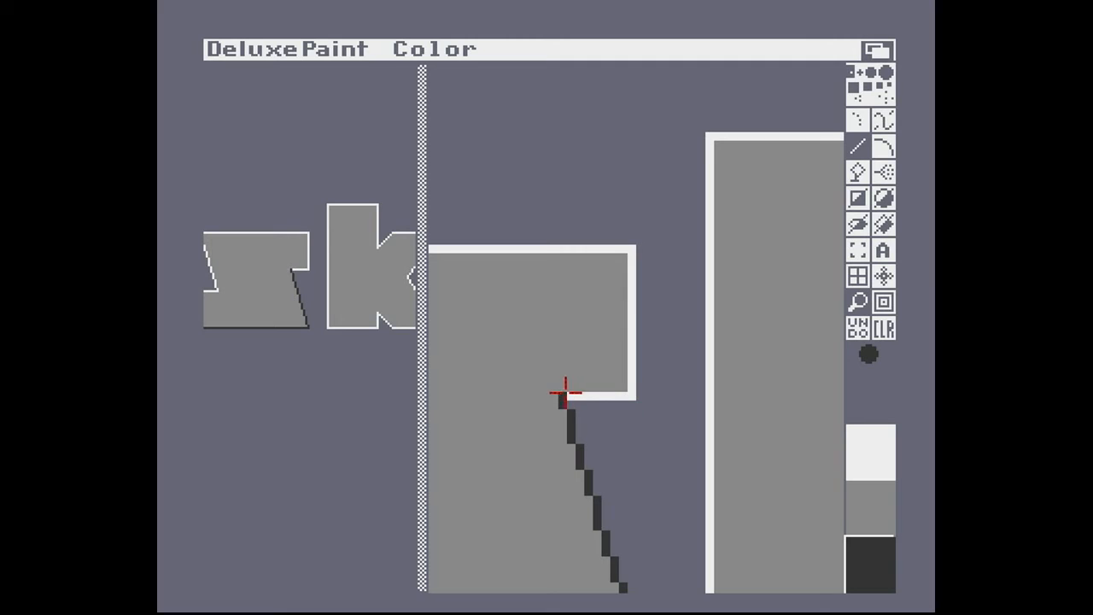
pyautogui.click(633, 399)
pyautogui.press('f')
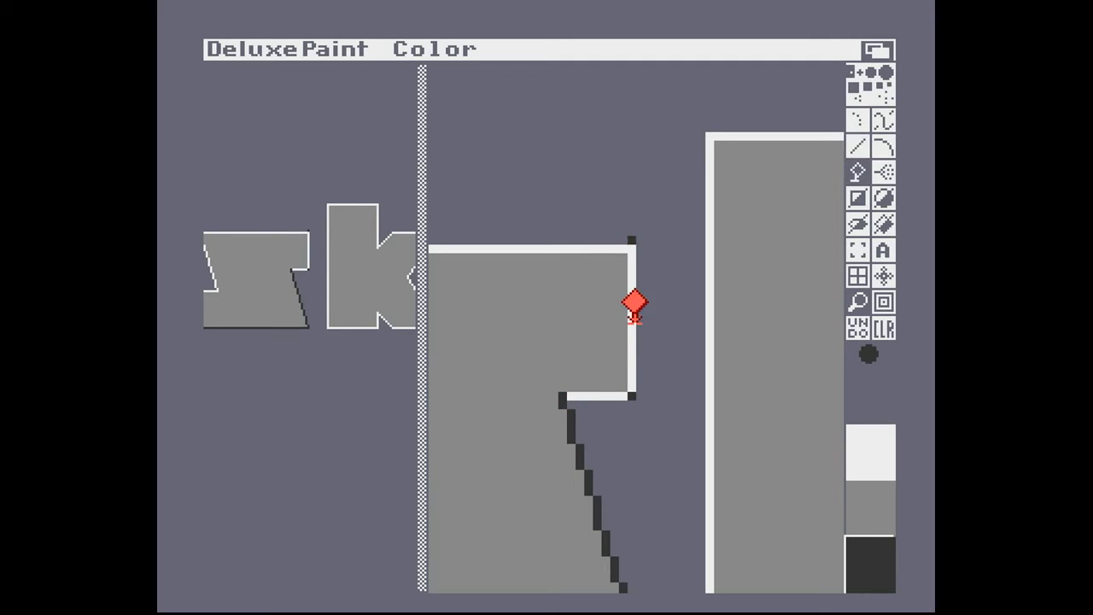
pyautogui.click(632, 286)
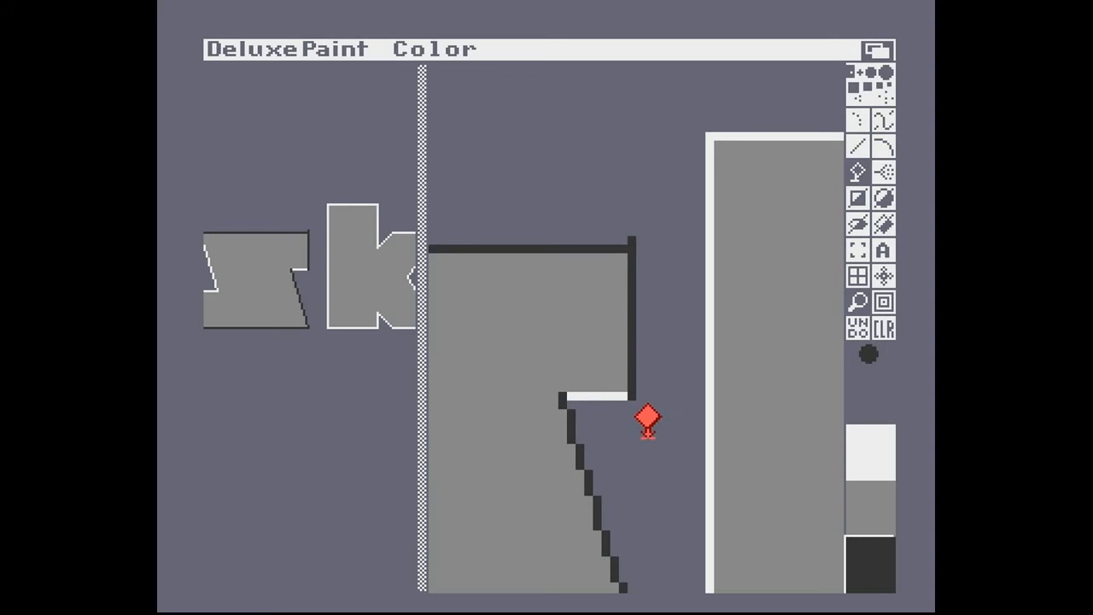
pyautogui.press('u')
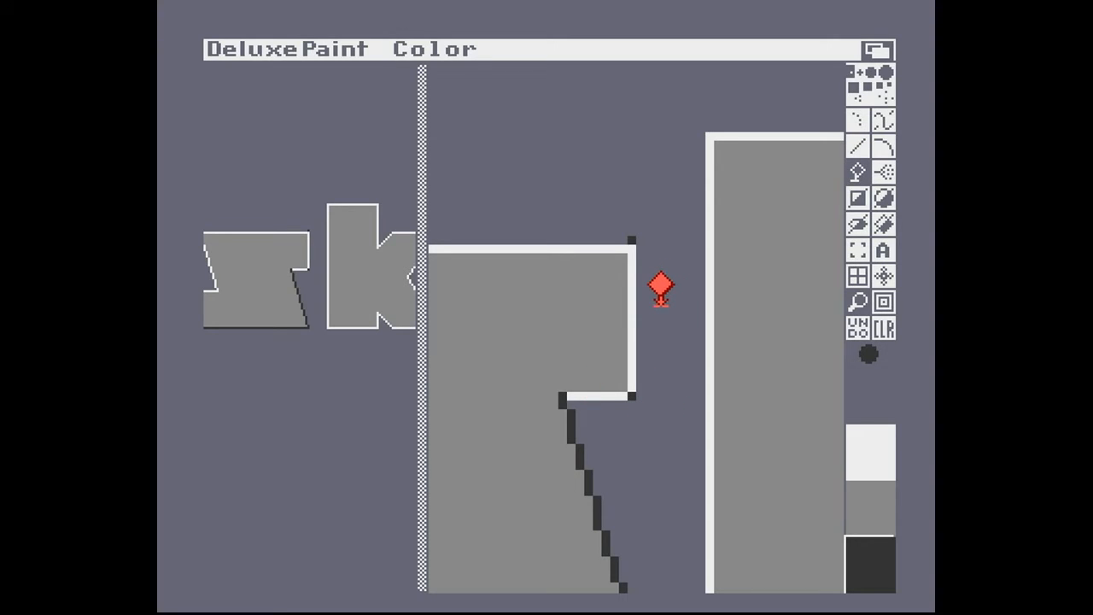
# Step: Put a dark gray pixel on the s's upper-right corner and fill the upper arm's right and lower edges dark gray
pyautogui.press('v')
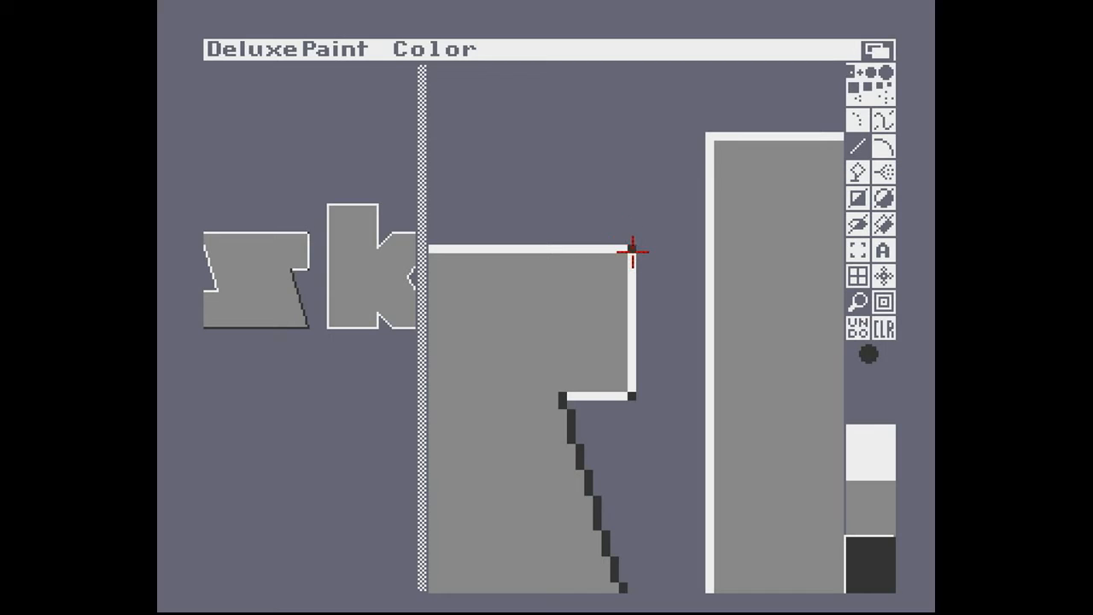
pyautogui.press('f')
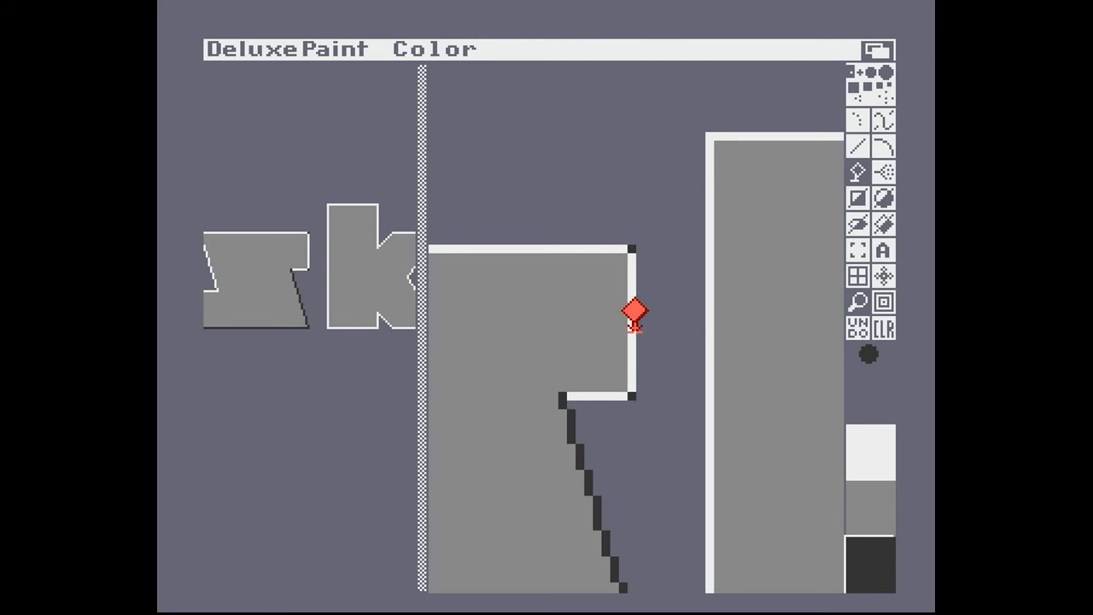
pyautogui.click(630, 324)
pyautogui.click(623, 395)
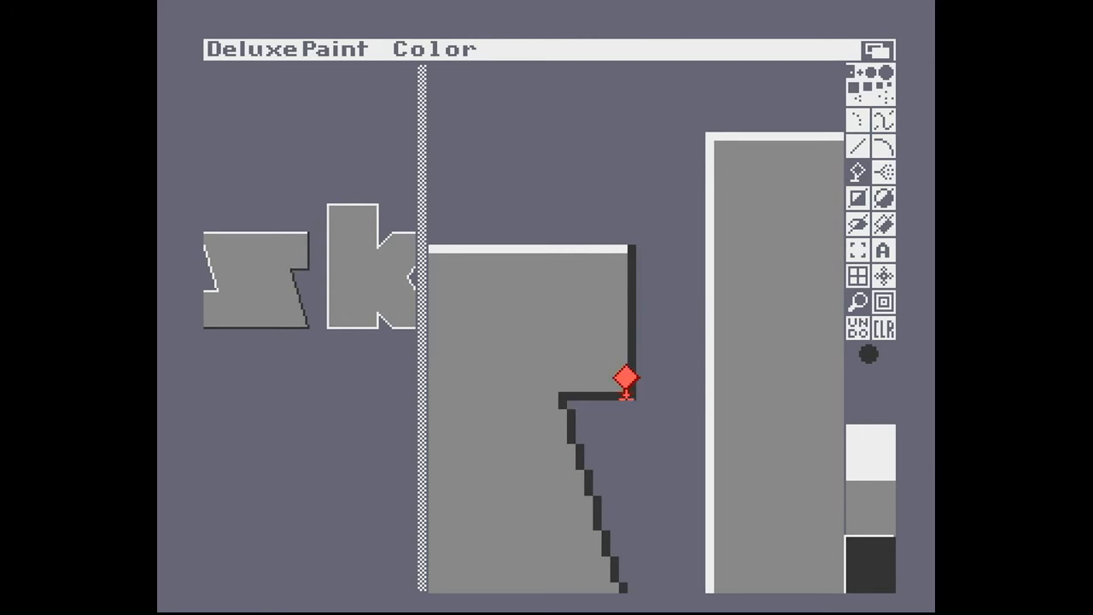
pyautogui.press('m')
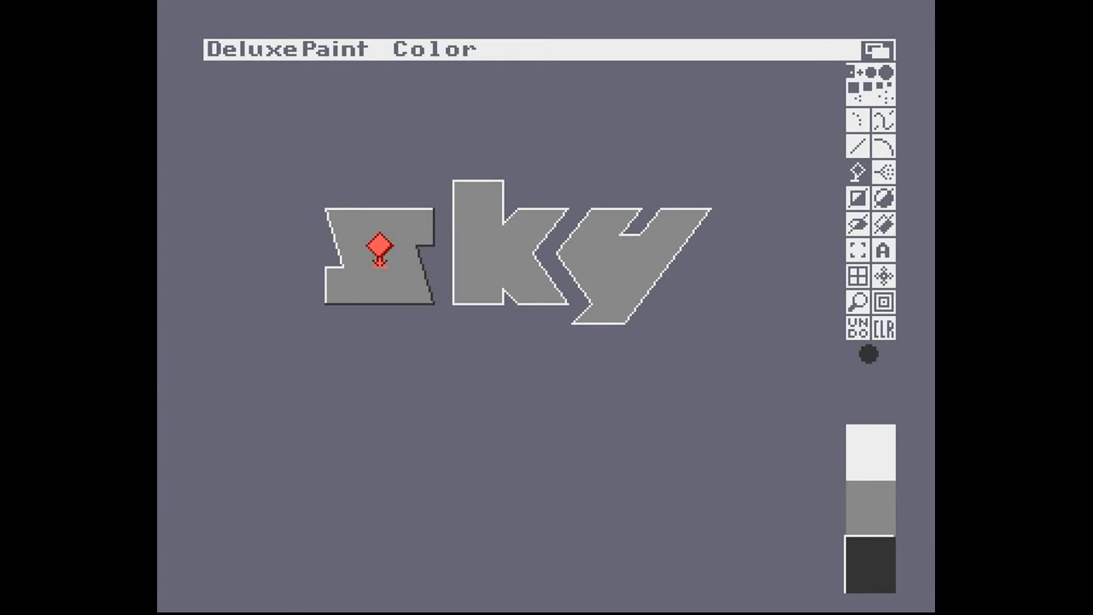
pyautogui.click(439, 299)
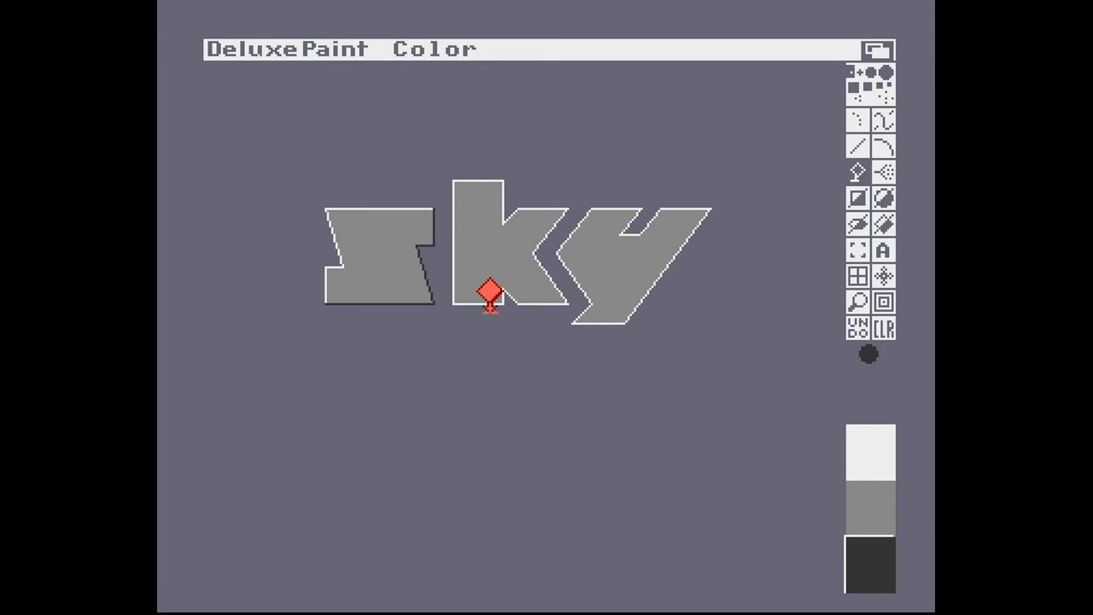
# Step: Mark the k's lower-left corner in dark gray and draw a dark gray line along the diagonal of its bottom notch
pyautogui.press('m')
pyautogui.press('v')
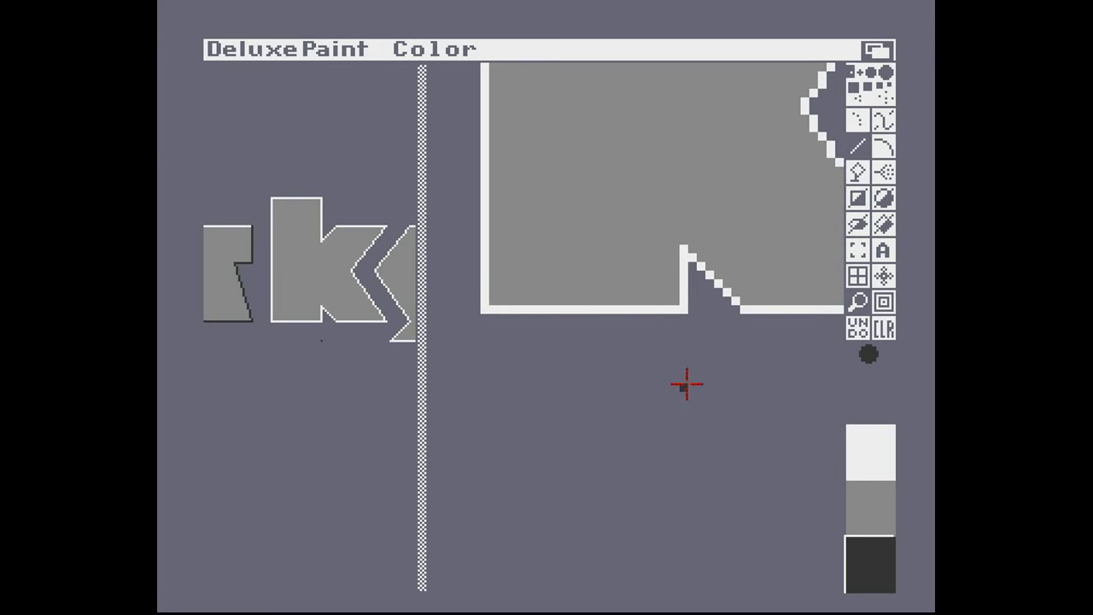
pyautogui.click(484, 309)
pyautogui.moveTo(689, 254); pyautogui.dragTo(741, 308)
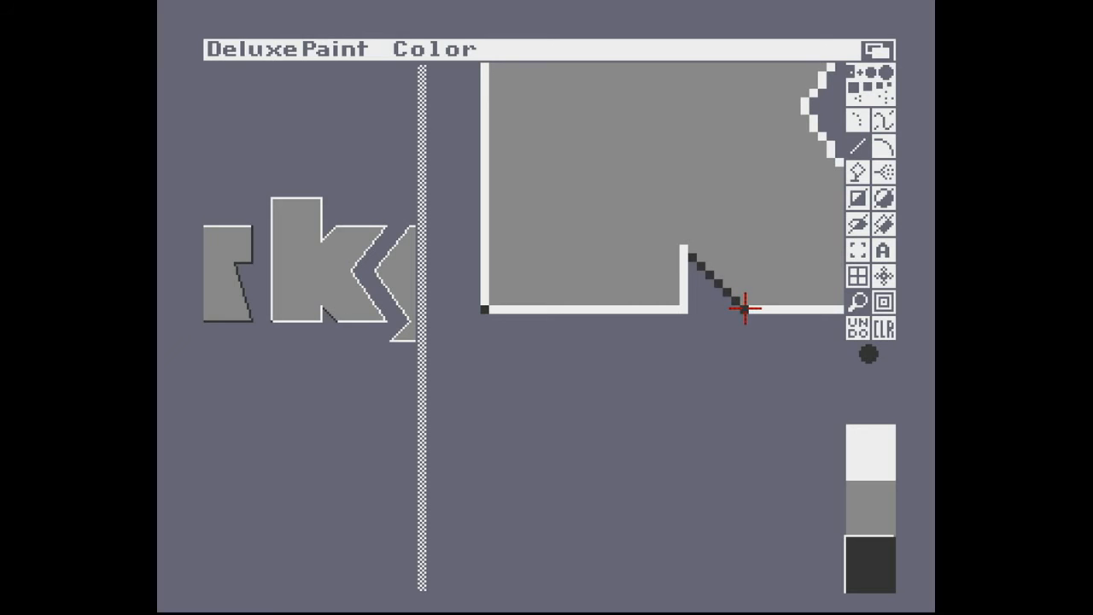
pyautogui.press('m')
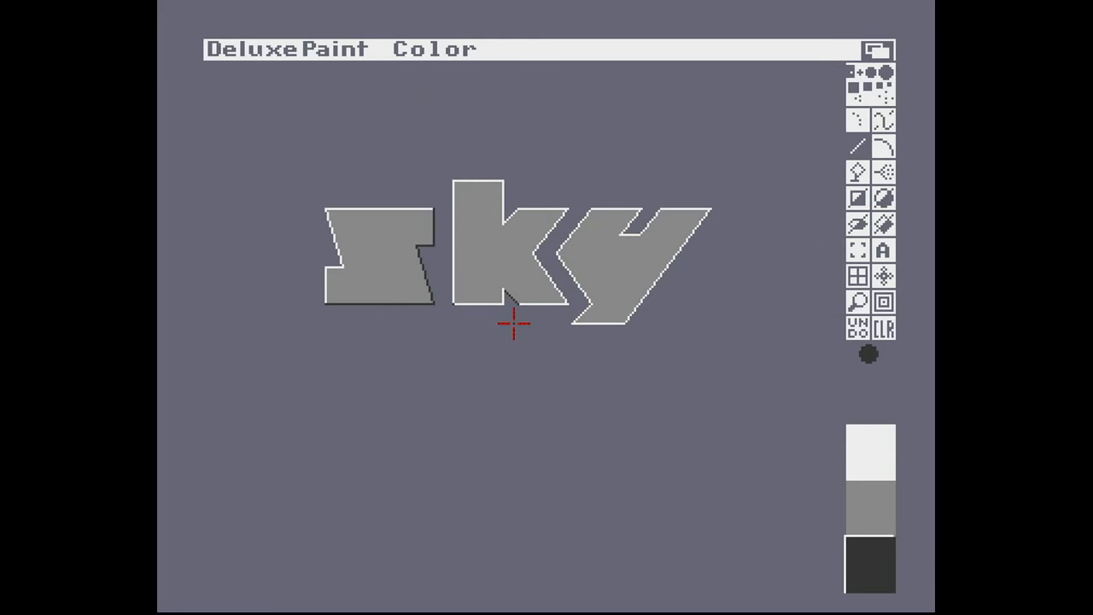
# Step: Mark the k's lower-right foot corner and the tip of its upper arm with dark gray pixels
pyautogui.press('m')
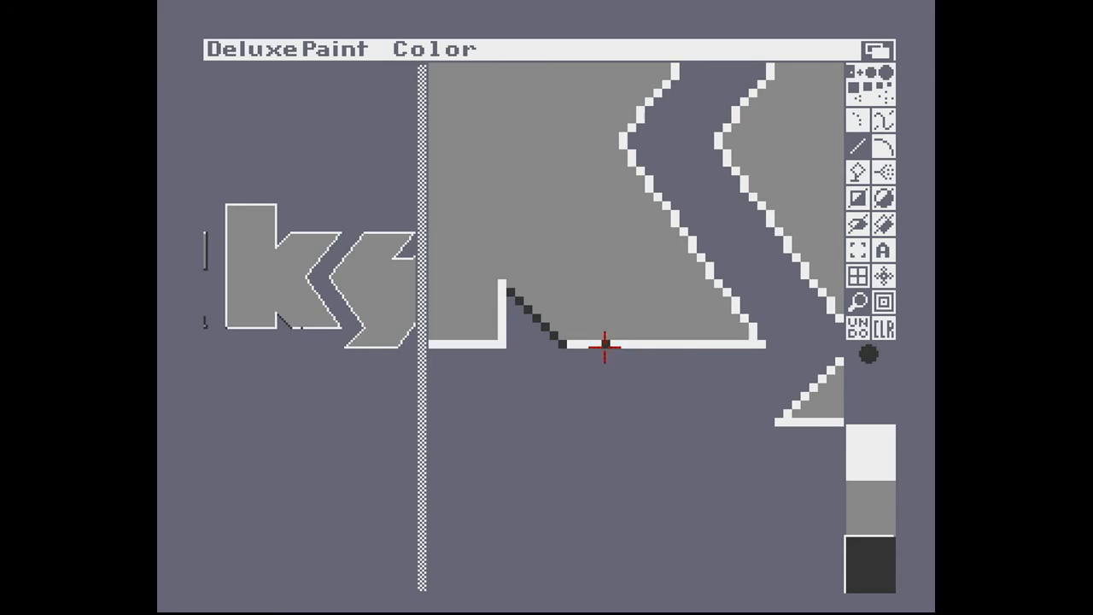
pyautogui.click(768, 344)
pyautogui.press('m')
pyautogui.press('m')
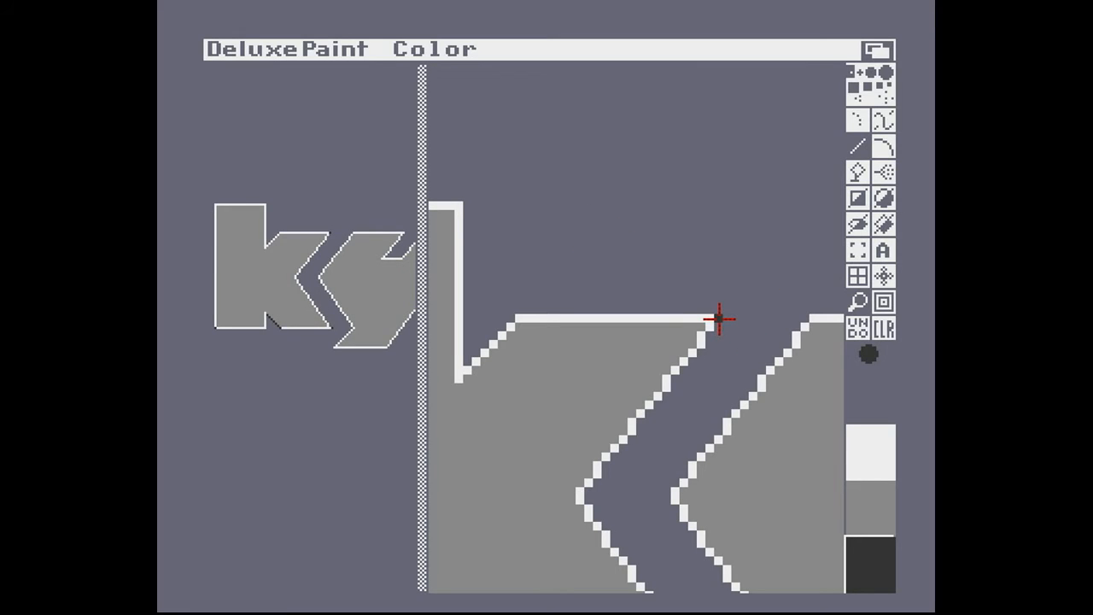
pyautogui.press('m')
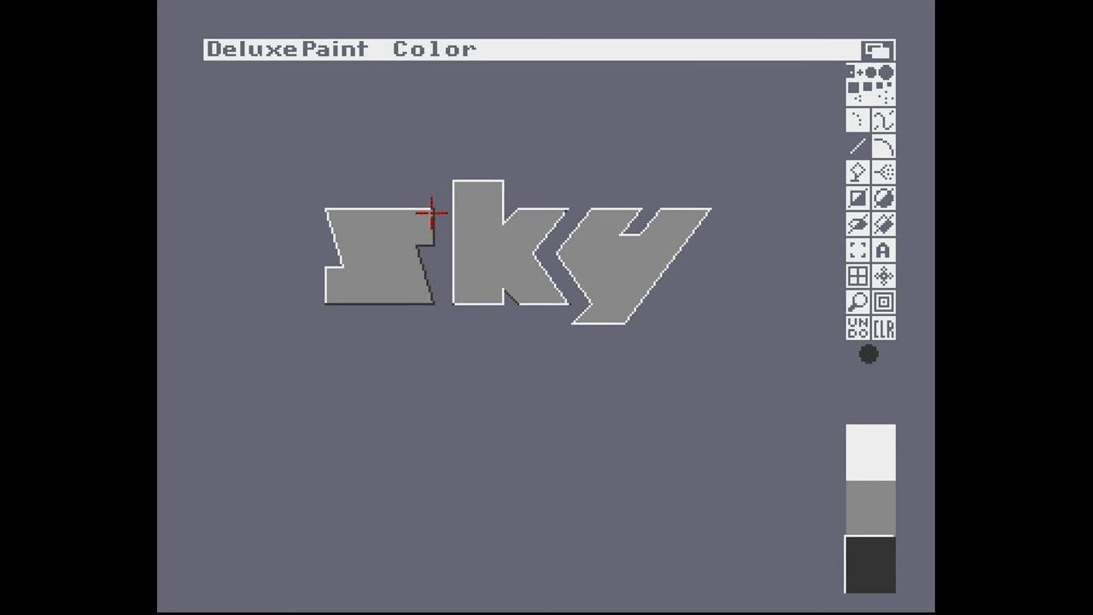
# Step: Place medium gray pixels on the s's upper-right and lower-left corners and on the tip of the k's upper arm
pyautogui.press('m')
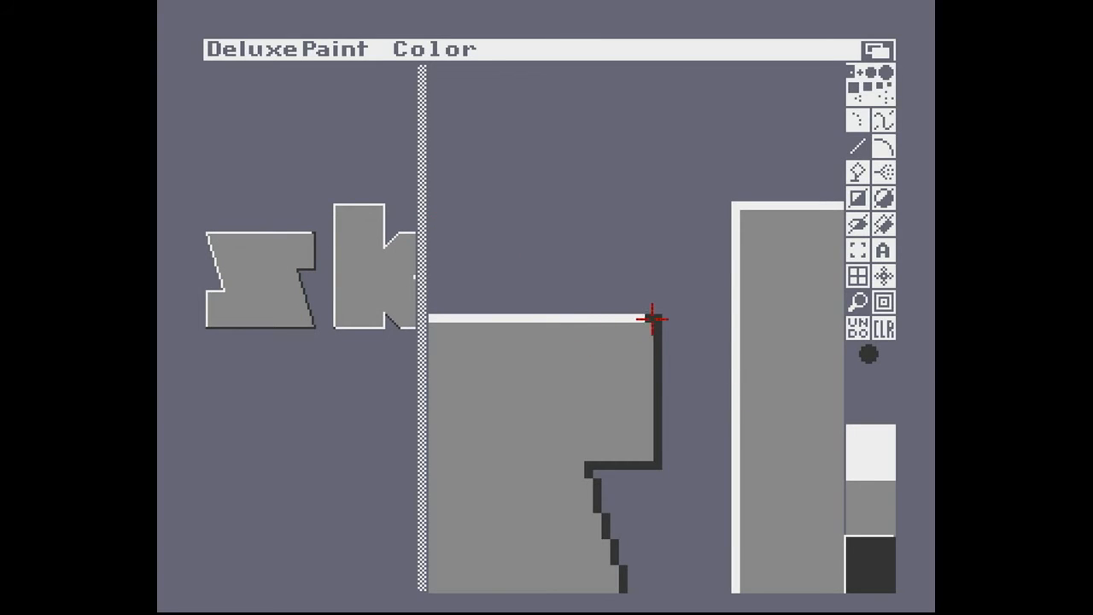
pyautogui.click(875, 506)
pyautogui.press('m')
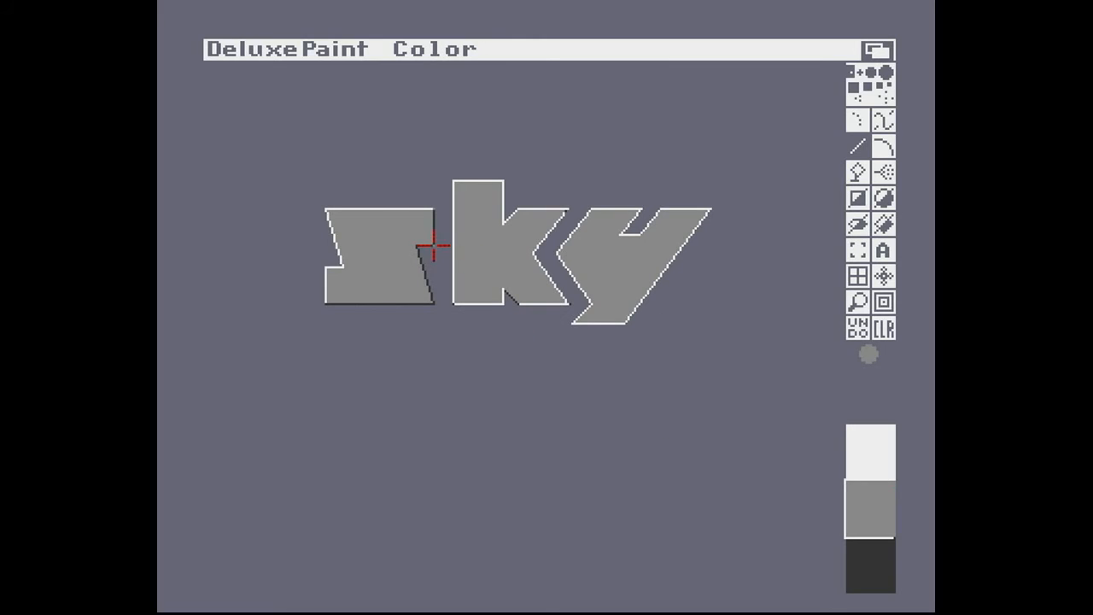
pyautogui.press('m')
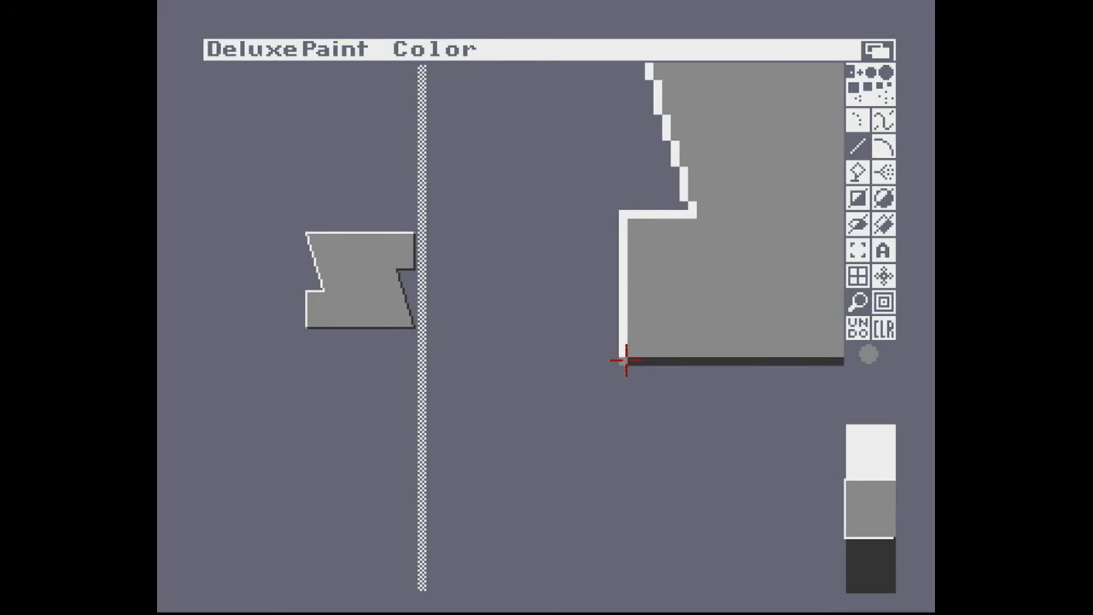
pyautogui.press('m')
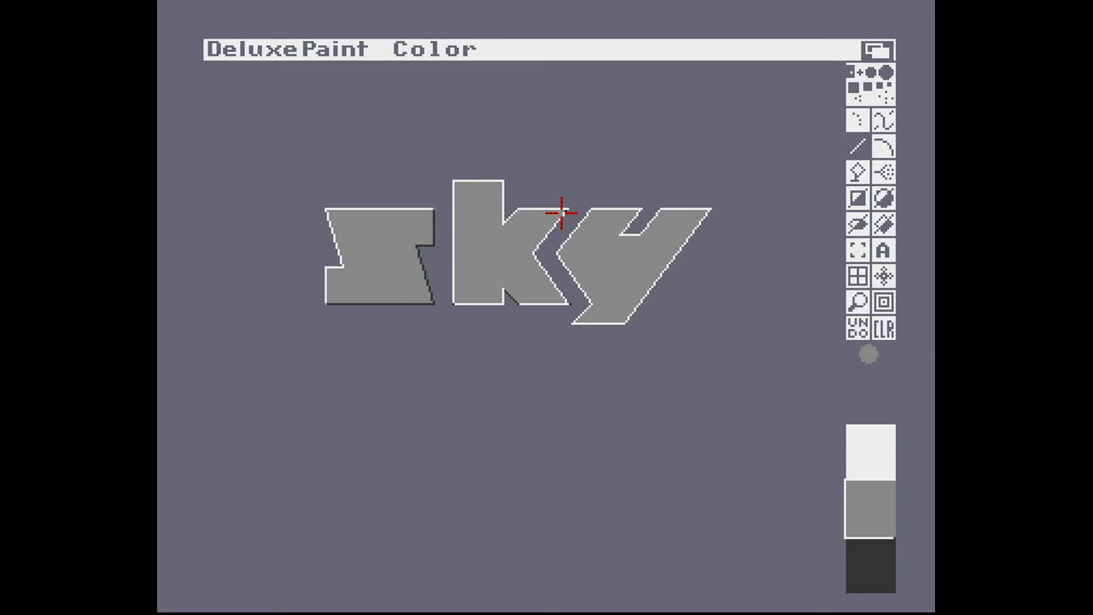
pyautogui.press('m')
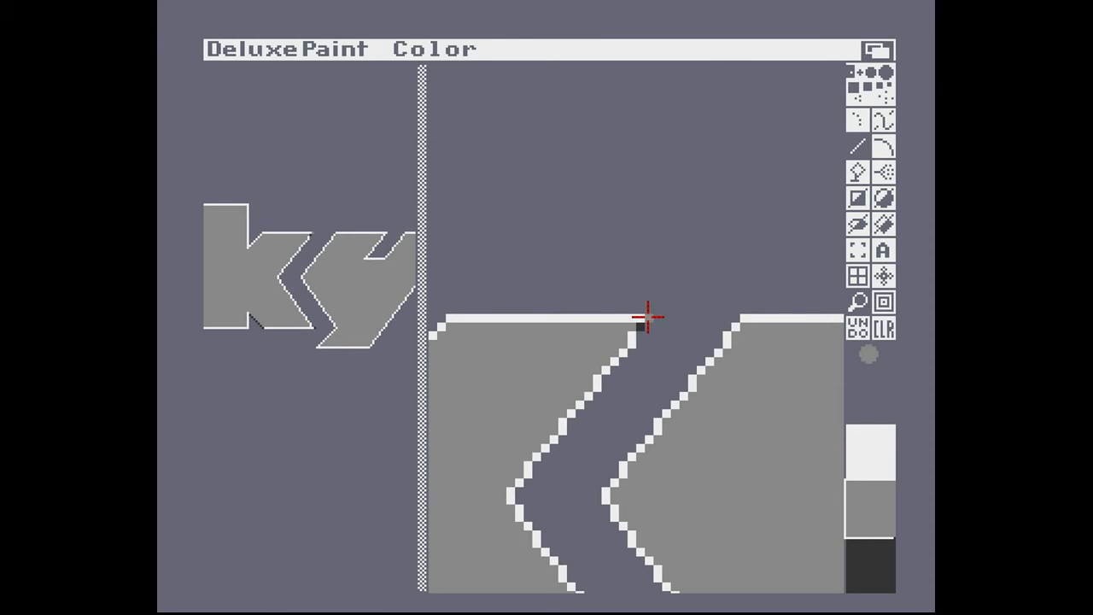
pyautogui.press('m')
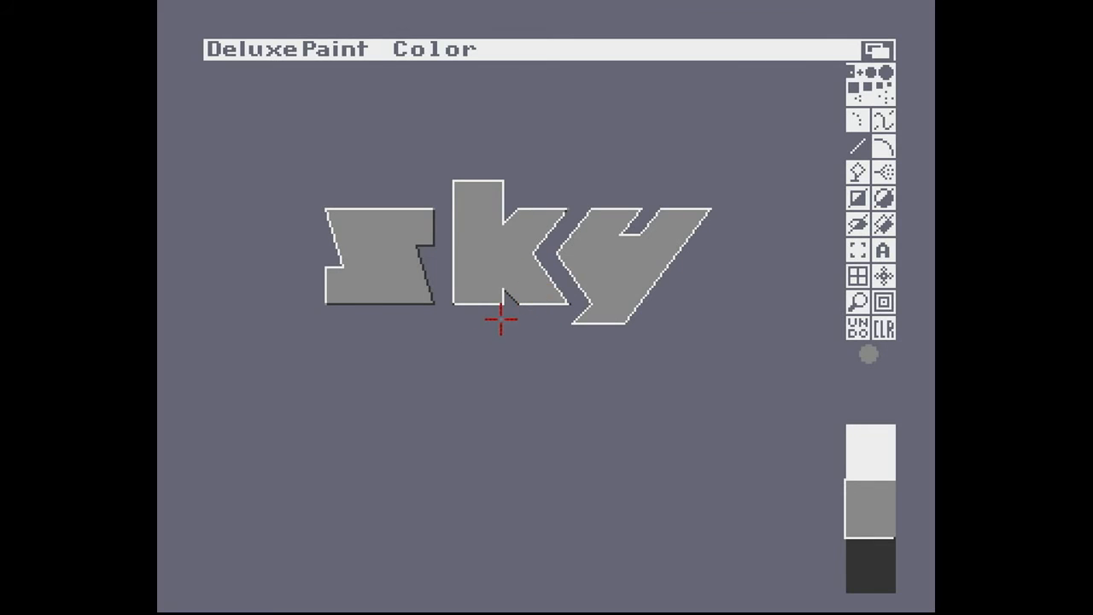
# Step: Fill the k's white bottom edges and the vertical edge of its bottom notch with dark gray
pyautogui.press('m')
pyautogui.press('f')
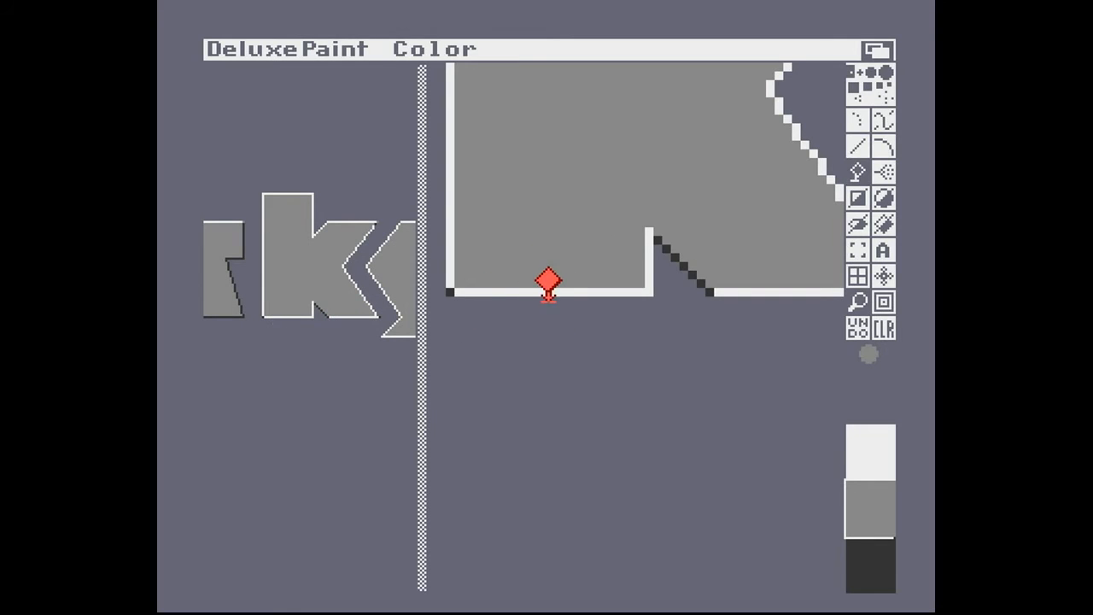
pyautogui.click(548, 292)
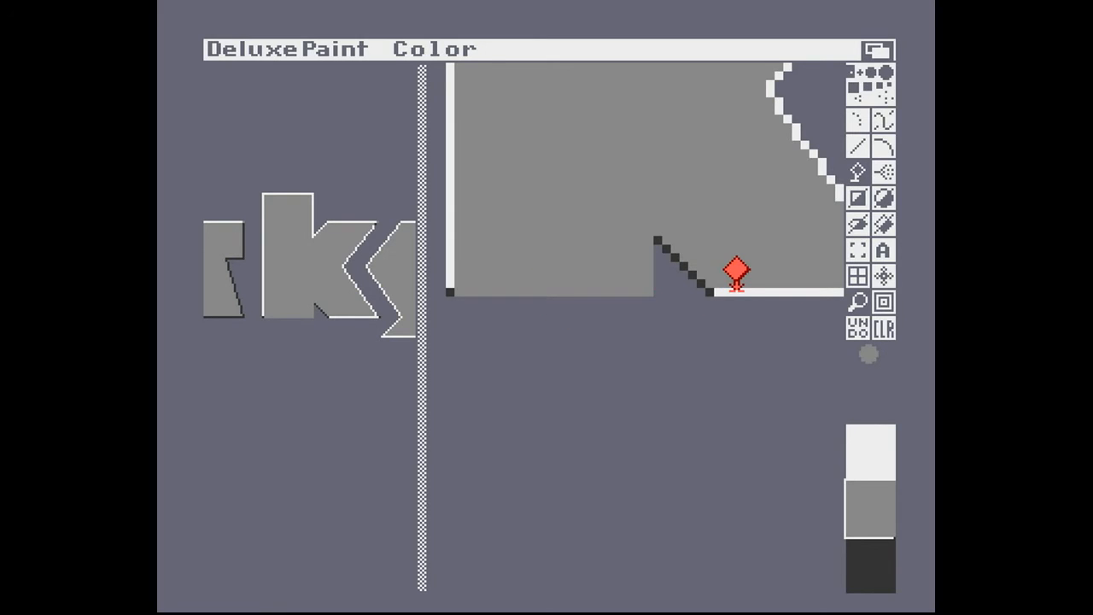
pyautogui.press('u')
pyautogui.click(887, 581)
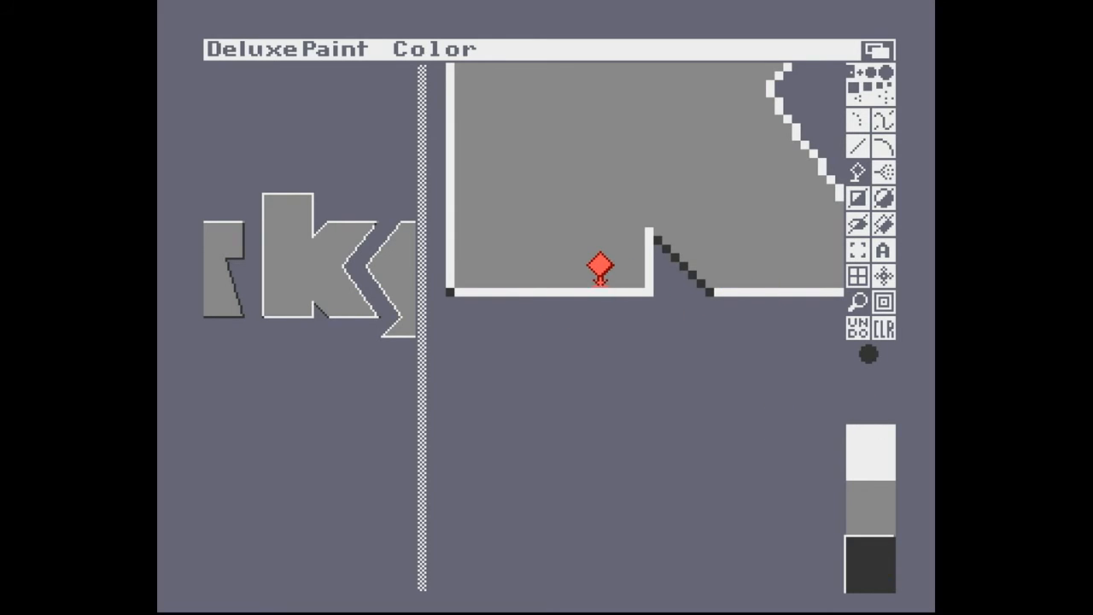
pyautogui.click(602, 291)
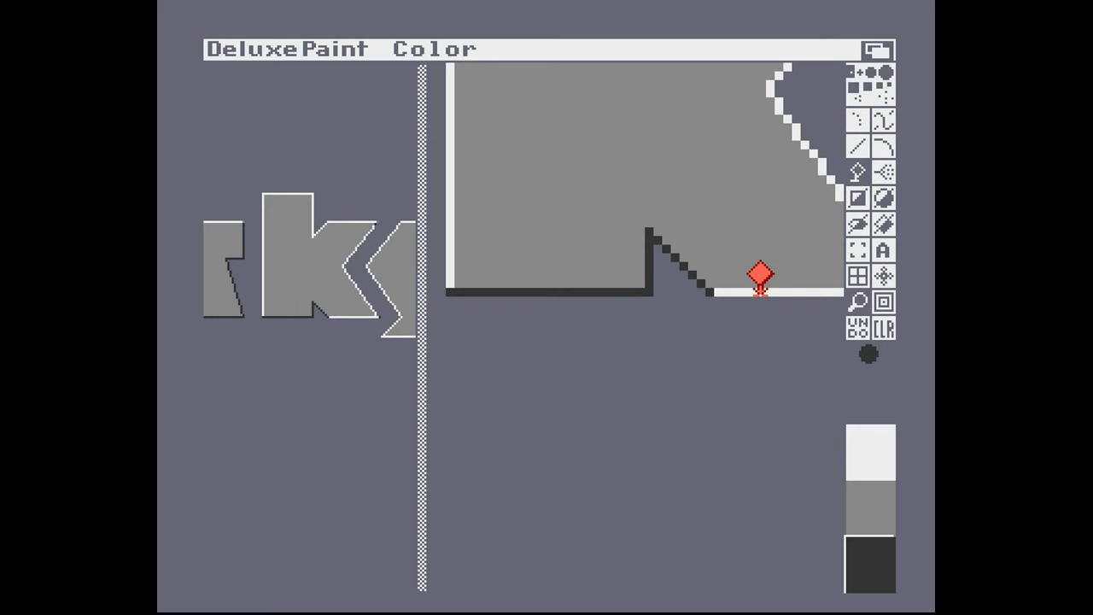
pyautogui.press('m')
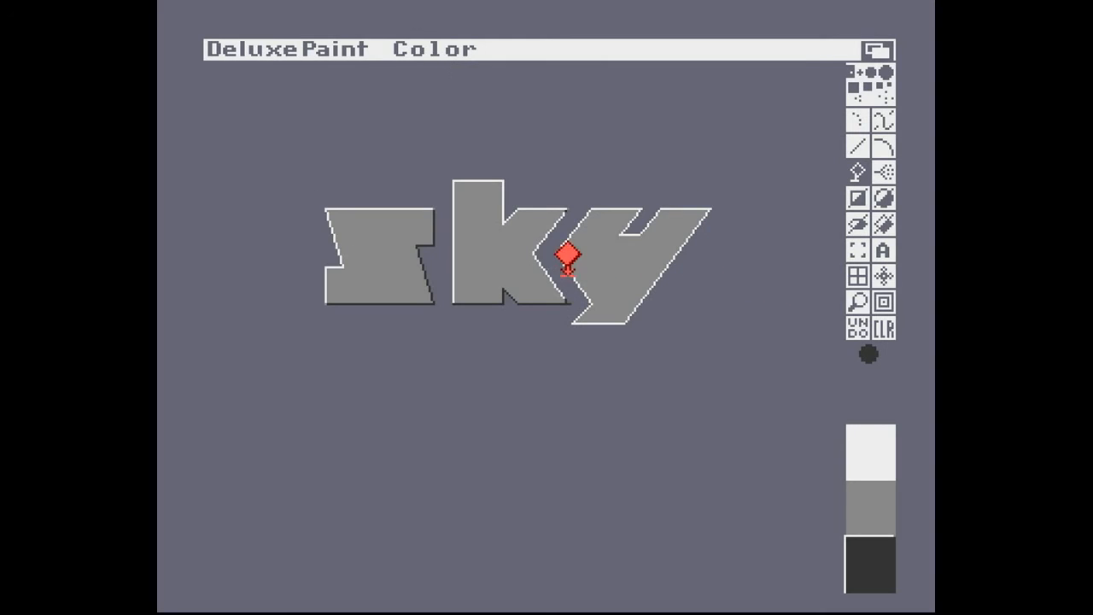
# Step: Draw dark gray lines along both right-hand diagonals of the k, from the arm tip and foot corner to the inner vertex
pyautogui.press('m')
pyautogui.click(745, 495)
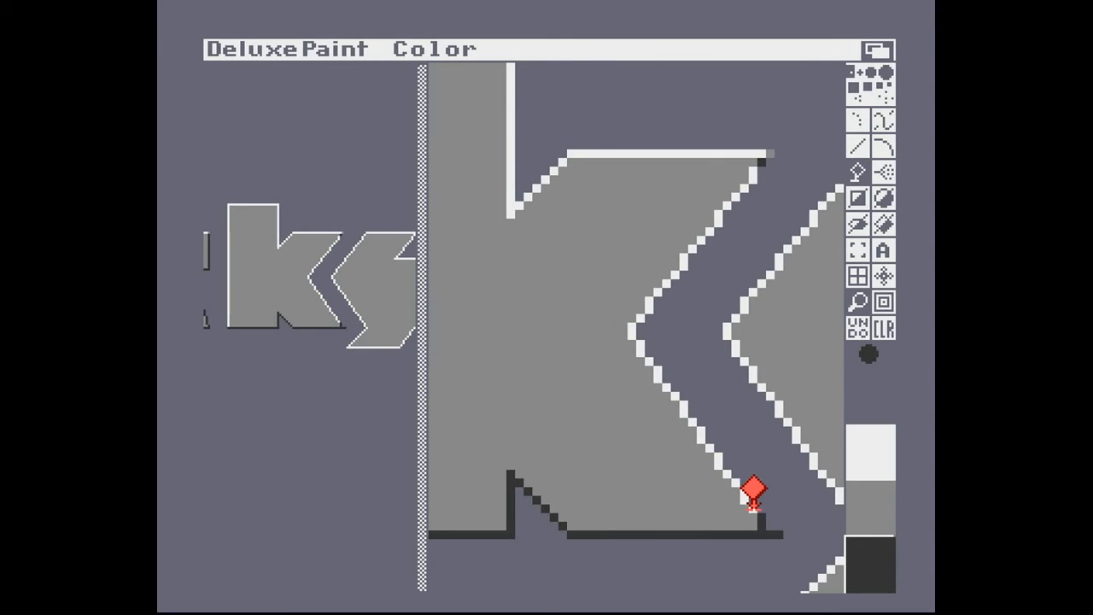
pyautogui.click(744, 491)
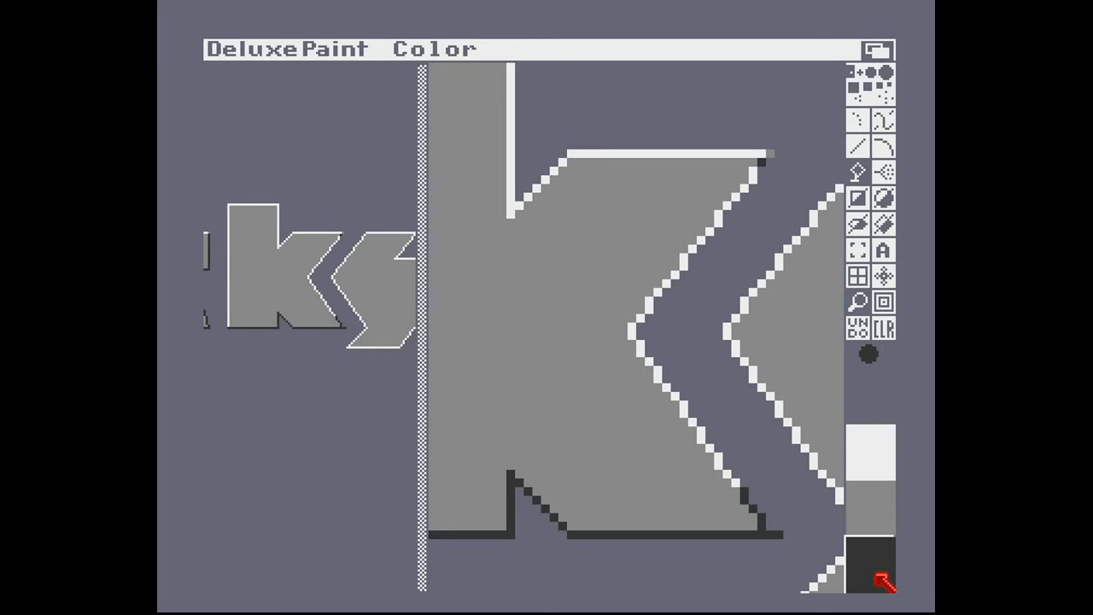
pyautogui.press('v')
pyautogui.moveTo(710, 255); pyautogui.dragTo(633, 327)
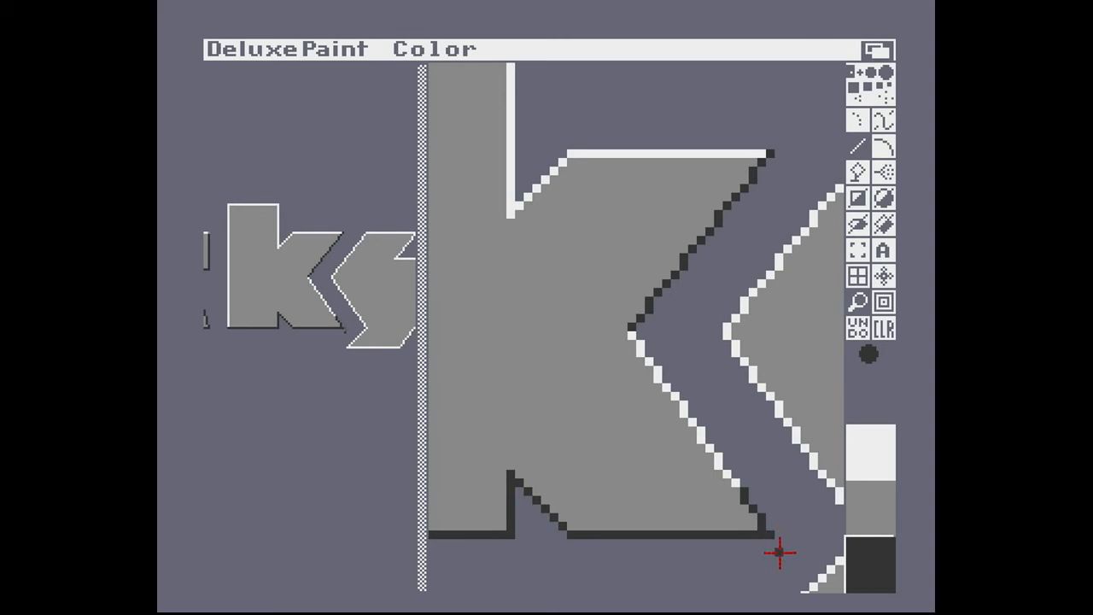
pyautogui.moveTo(758, 512); pyautogui.dragTo(633, 334)
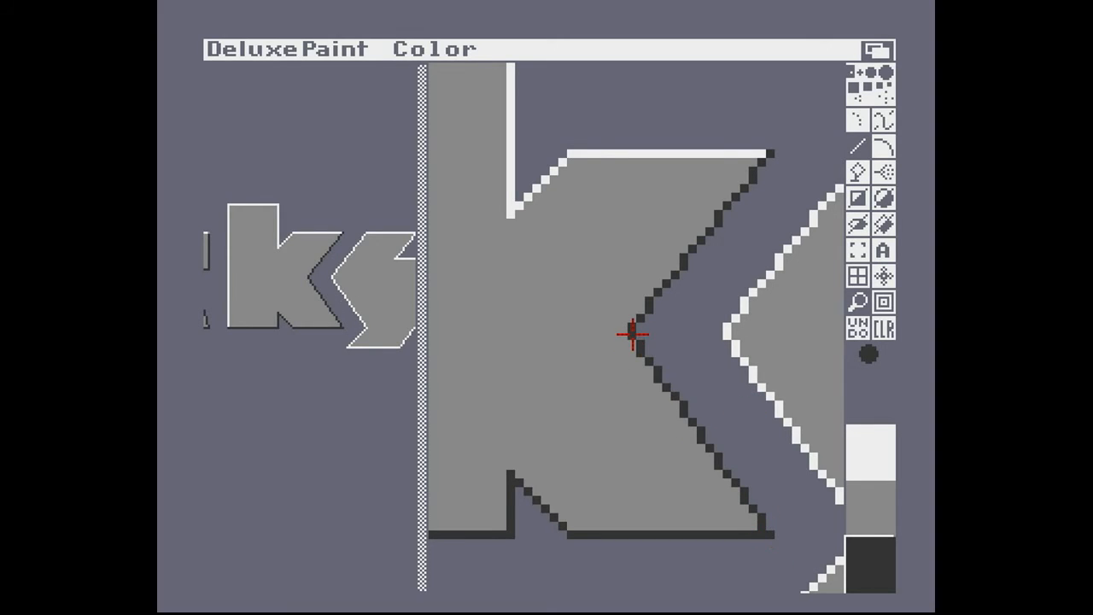
pyautogui.press('m')
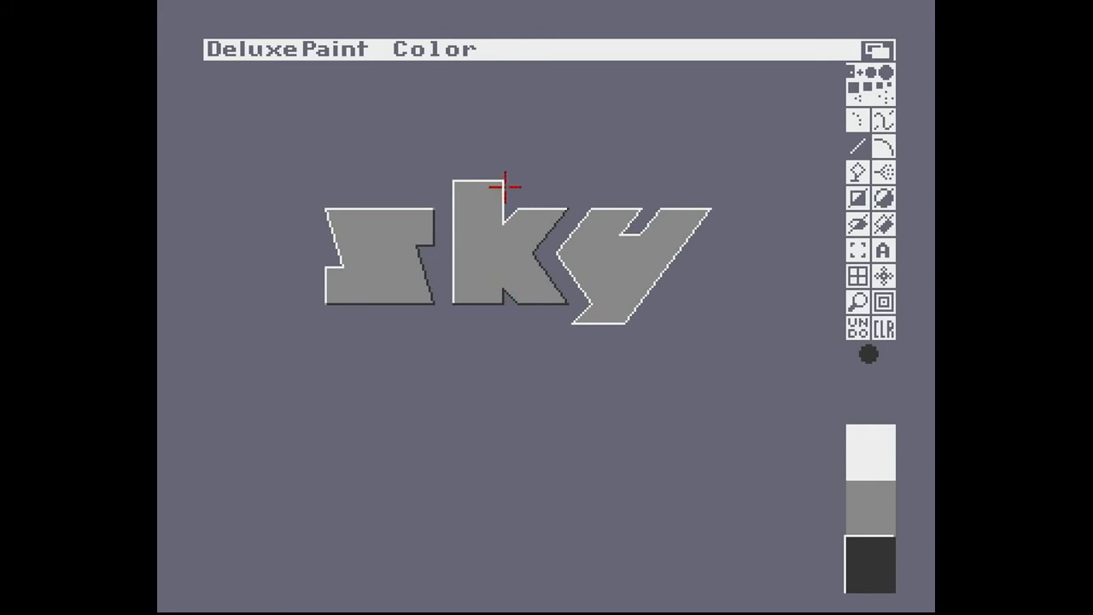
# Step: Fill the right edge of the k's stem dark gray and put a medium gray pixel on its upper-right corner
pyautogui.press('m')
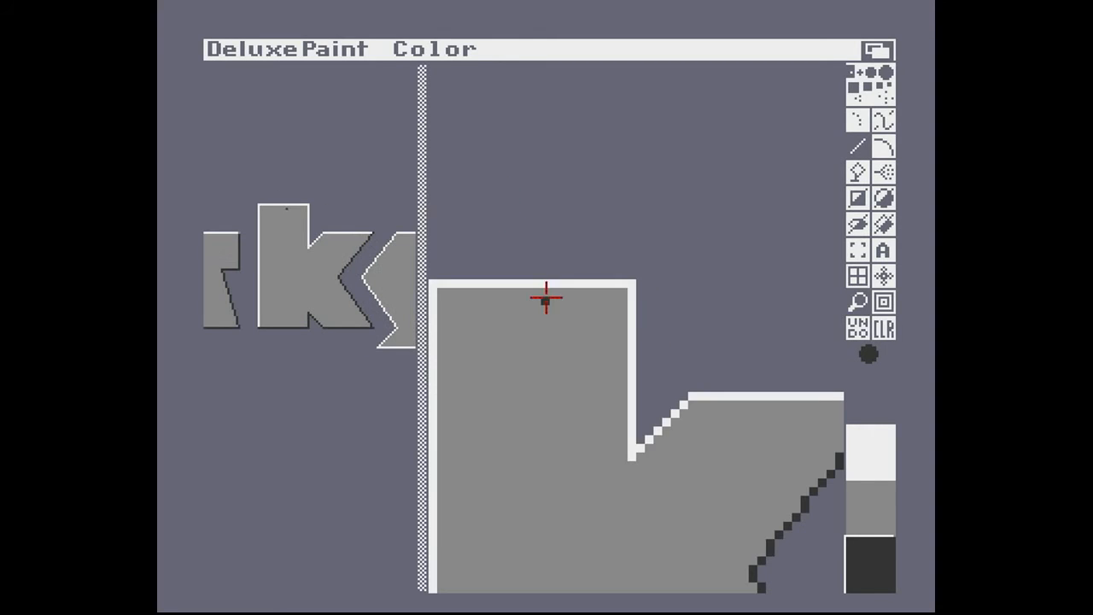
pyautogui.click(631, 291)
pyautogui.press('f')
pyautogui.click(630, 330)
pyautogui.click(871, 507)
pyautogui.press('v')
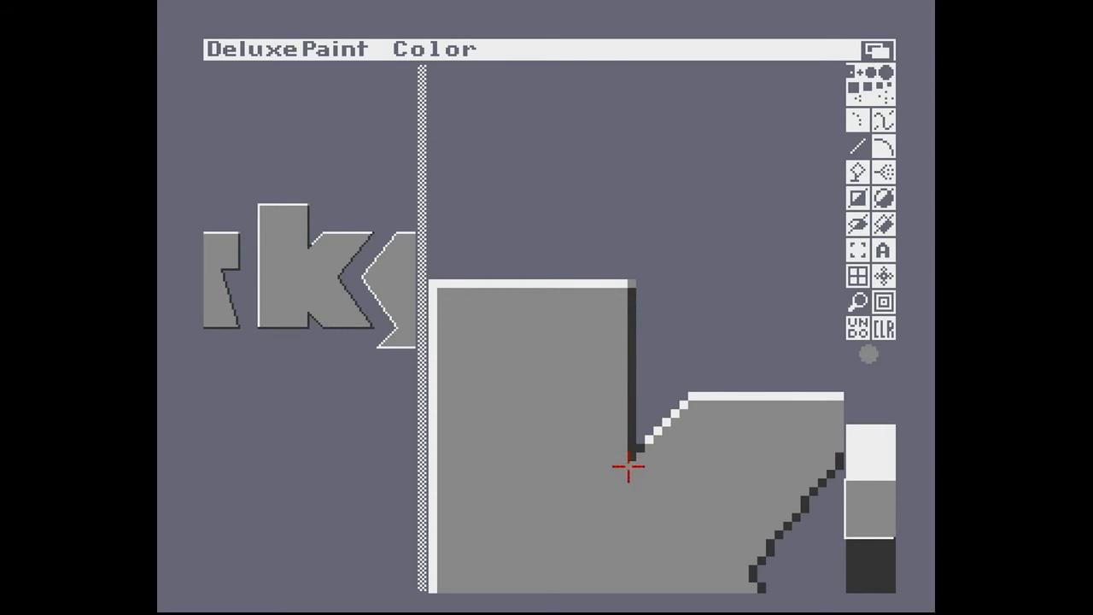
# Step: Restore the white pixel at the lower end of the k's upper-arm diagonal, beside the stem
pyautogui.press('m')
pyautogui.press('m')
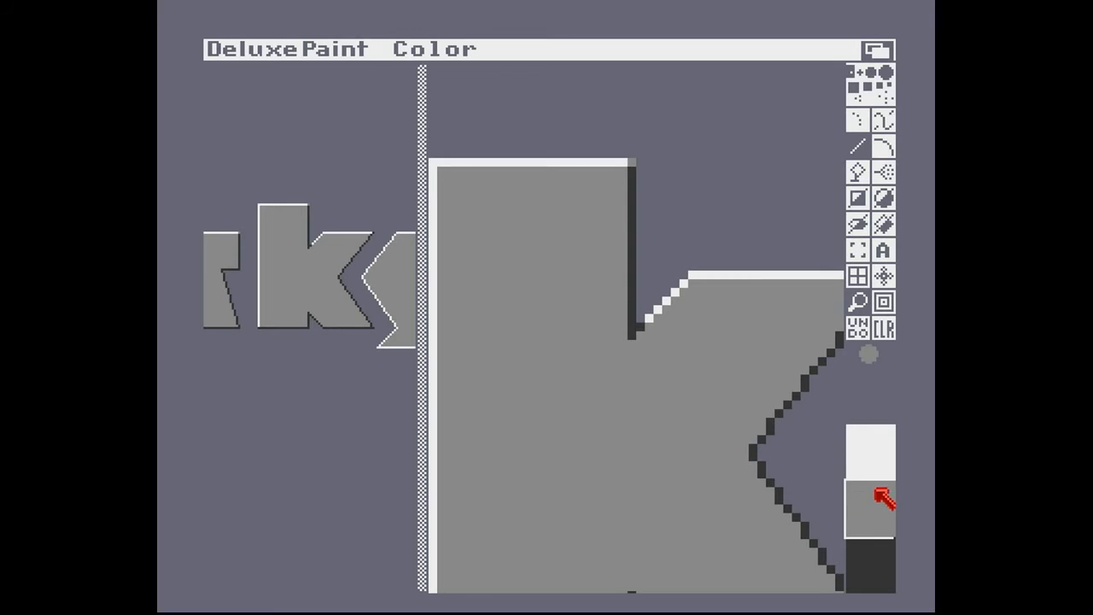
pyautogui.click(879, 444)
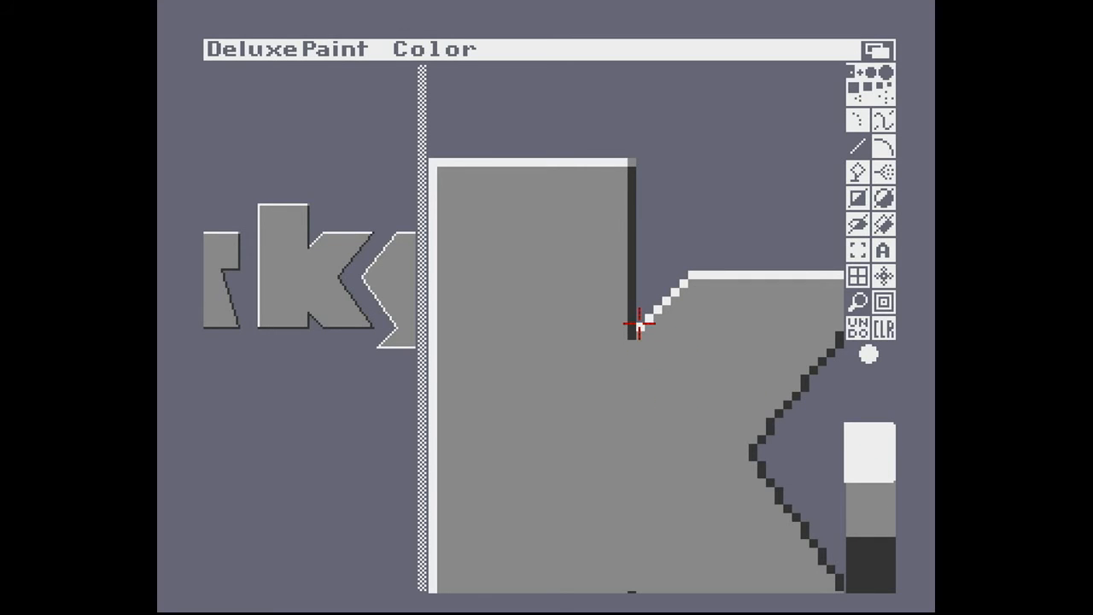
pyautogui.press('m')
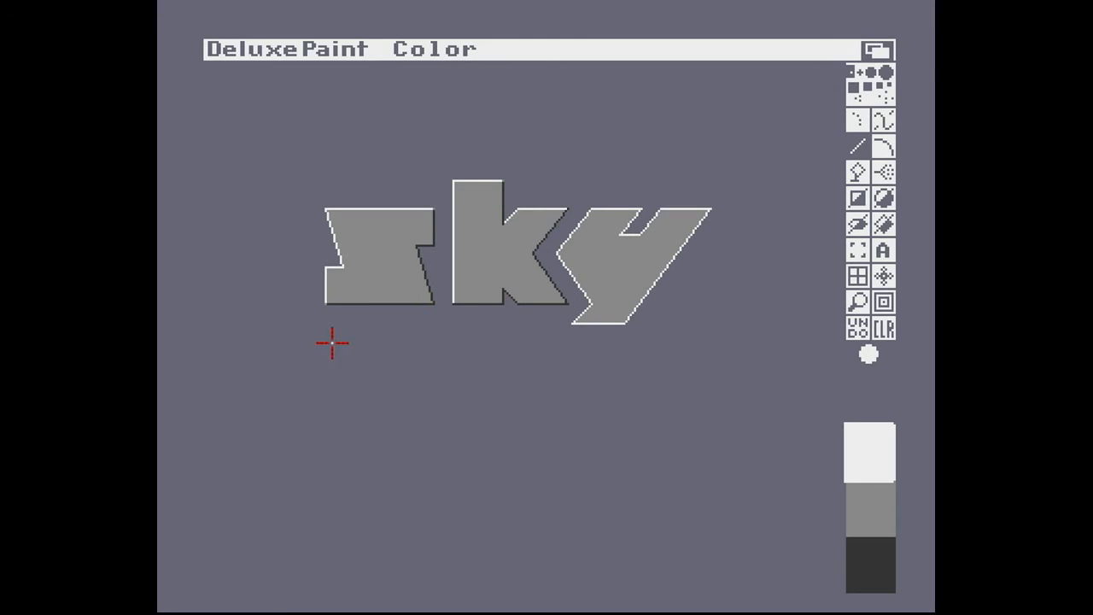
pyautogui.press('m')
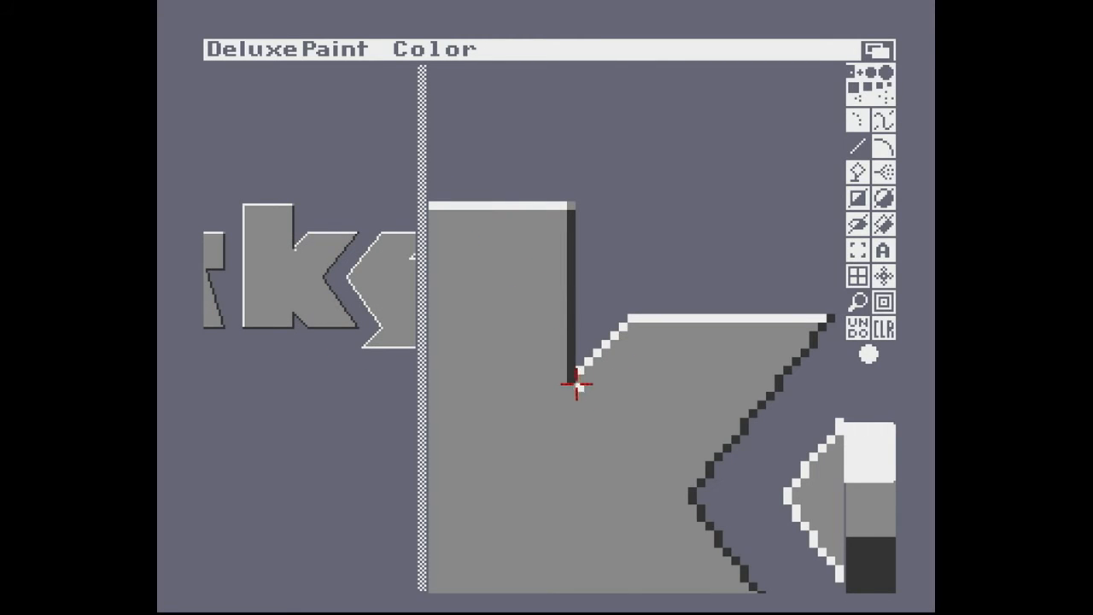
pyautogui.press('m')
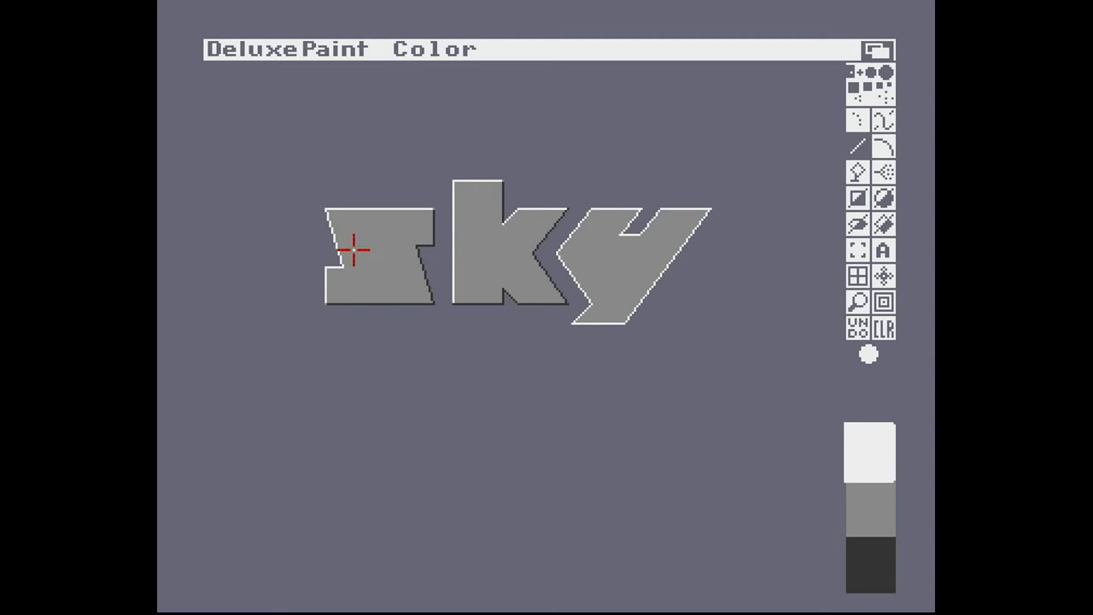
# Step: Magnify the y's upper notch and choose dark gray as the drawing colour
pyautogui.press('m')
pyautogui.press('m')
pyautogui.press('m')
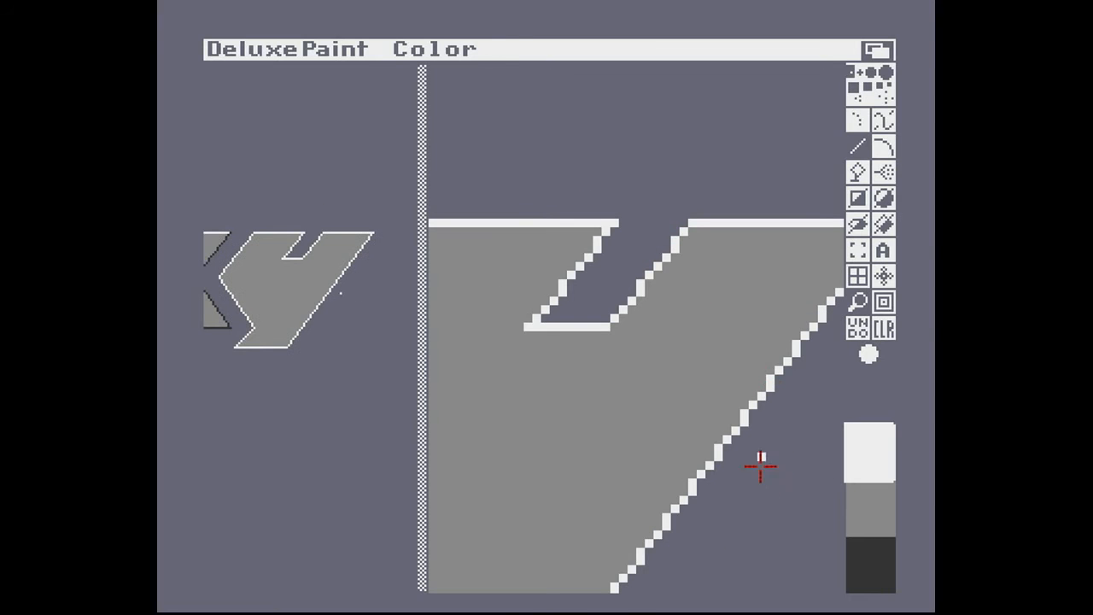
pyautogui.click(871, 570)
# Step: Try to draw a dark gray line along the left diagonal of the y's upper notch
pyautogui.moveTo(613, 224)
pyautogui.mouseDown()
pyautogui.moveTo(530, 326)
pyautogui.moveTo(561, 300)
pyautogui.moveTo(526, 325)
pyautogui.moveTo(538, 328)
pyautogui.moveTo(529, 326)
pyautogui.moveTo(611, 222)
pyautogui.moveTo(620, 241)
pyautogui.moveTo(527, 326)
pyautogui.moveTo(607, 231)
pyautogui.mouseUp()
pyautogui.press('u')
pyautogui.press('u')
pyautogui.press('u')
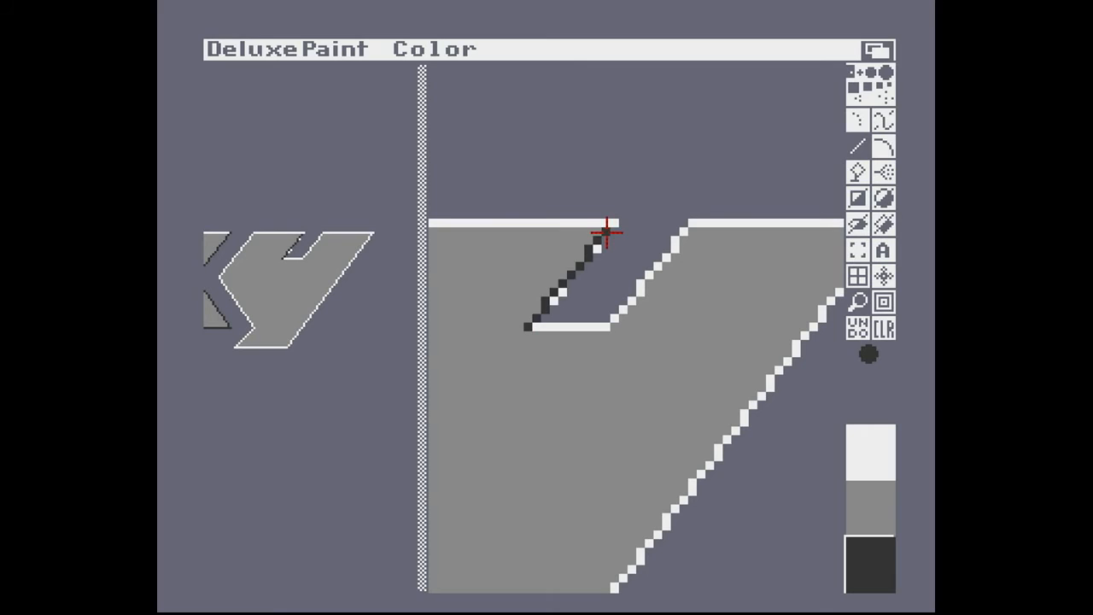
pyautogui.press('u')
pyautogui.moveTo(534, 319); pyautogui.dragTo(604, 226)
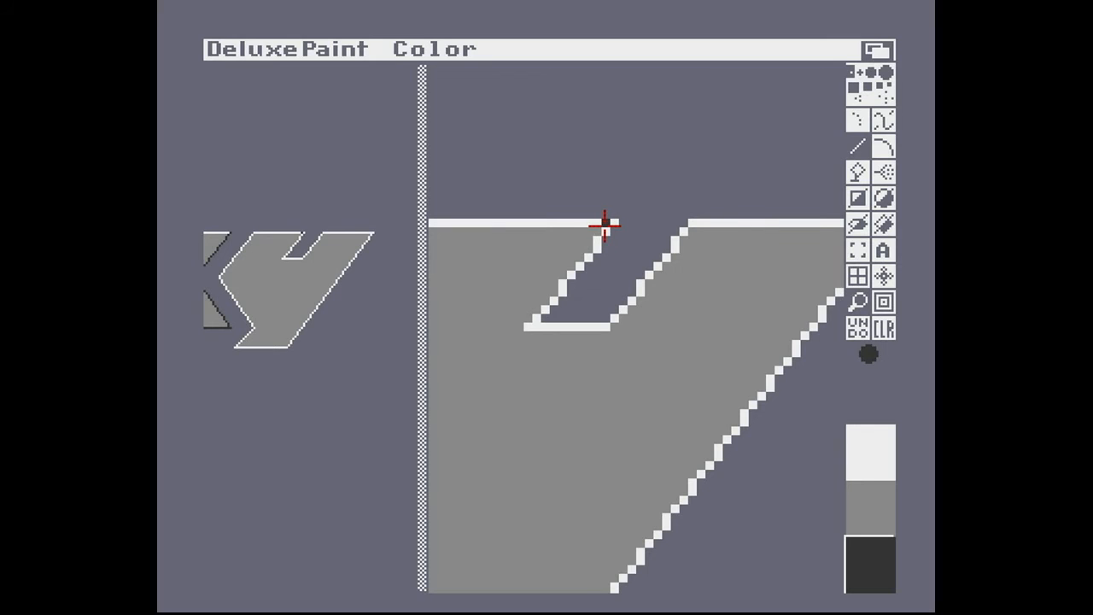
# Step: Recolor the left diagonal of the y's upper notch dark gray, following the existing white outline pixels
pyautogui.moveTo(606, 231); pyautogui.dragTo(537, 317)
pyautogui.moveTo(604, 237); pyautogui.dragTo(597, 246)
pyautogui.press('f')
pyautogui.moveTo(543, 309); pyautogui.dragTo(598, 246)
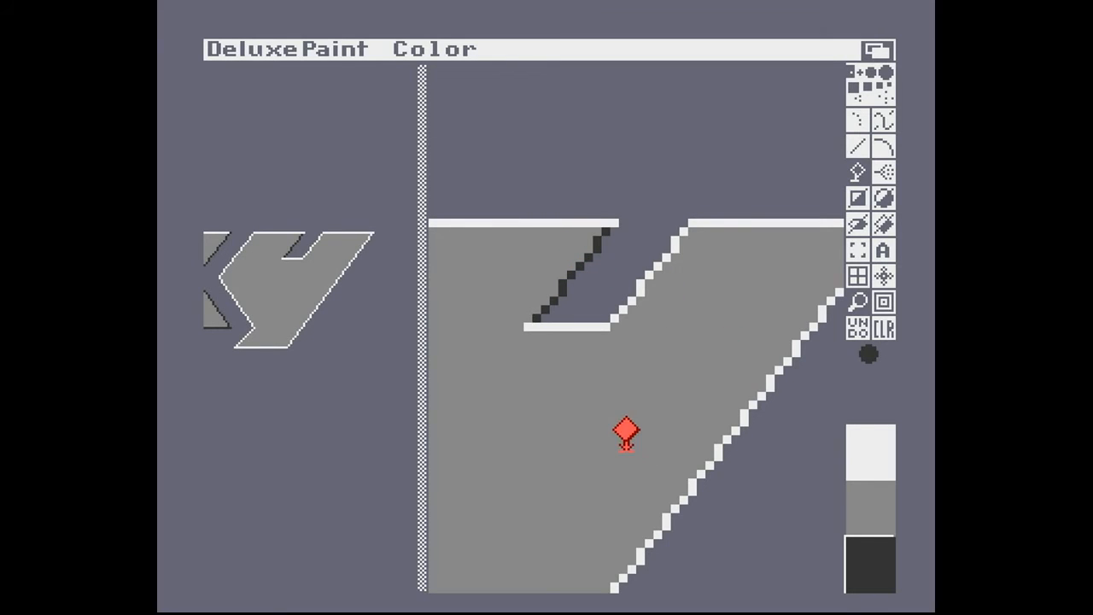
pyautogui.press('m')
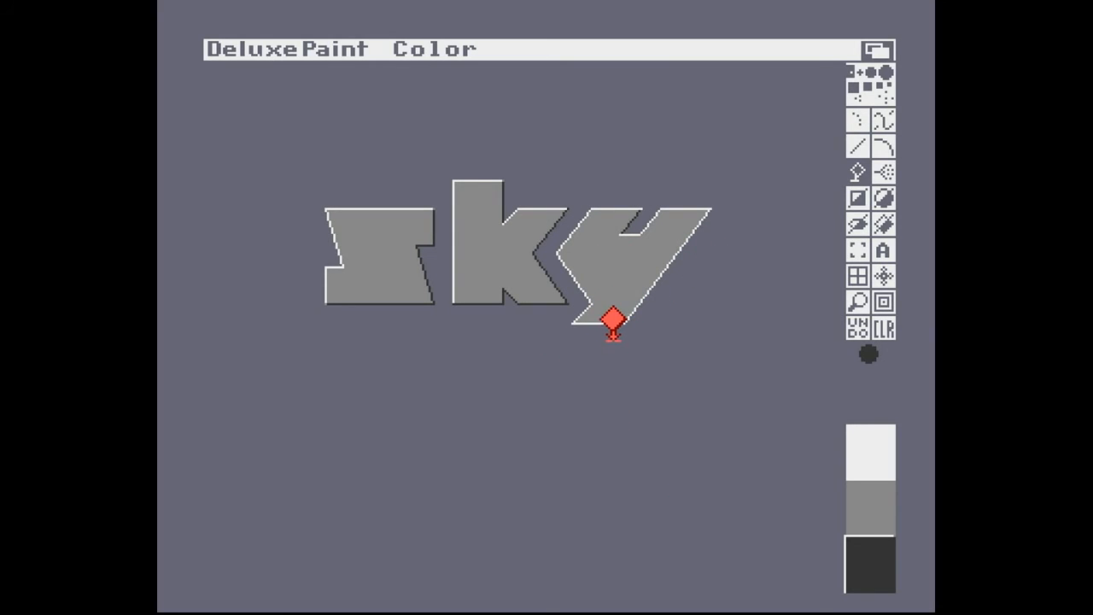
# Step: Mark the y's lower-left tip with dark gray pixels and fill its bottom edge dark gray
pyautogui.press('v')
pyautogui.press('m')
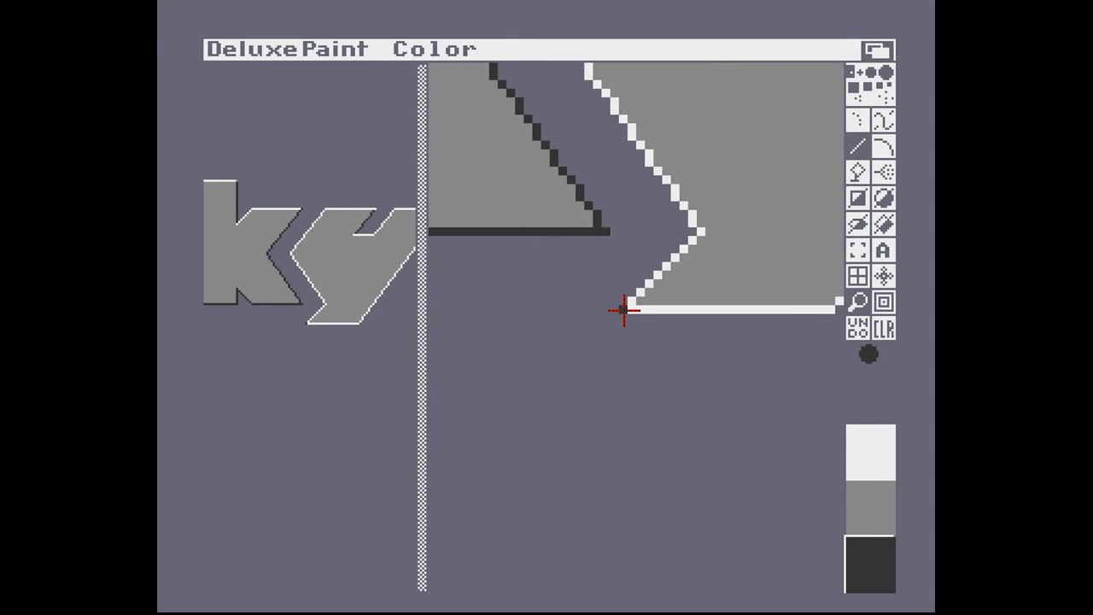
pyautogui.press('m')
pyautogui.press('m')
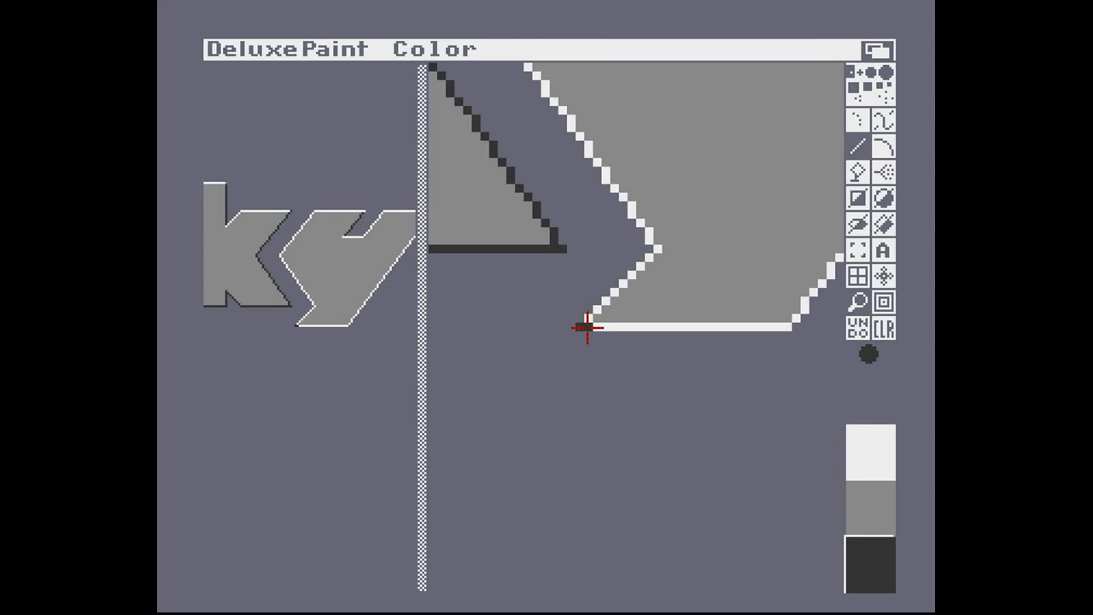
pyautogui.press('f')
pyautogui.click(629, 325)
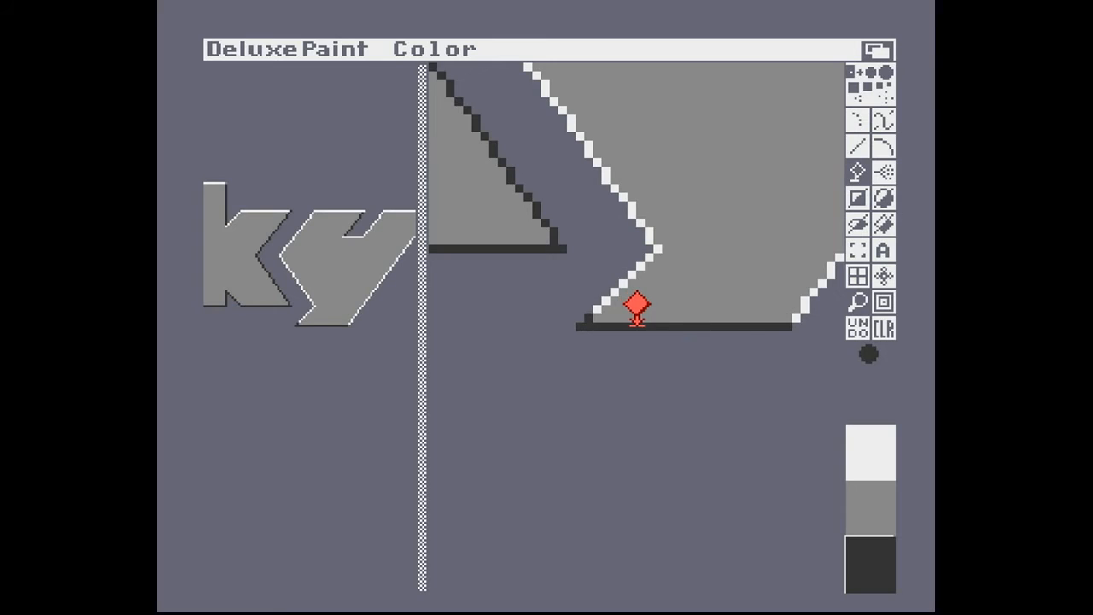
# Step: Draw a dark gray line along the y's long right diagonal, from the upper-right tip to the bottom edge
pyautogui.press('m')
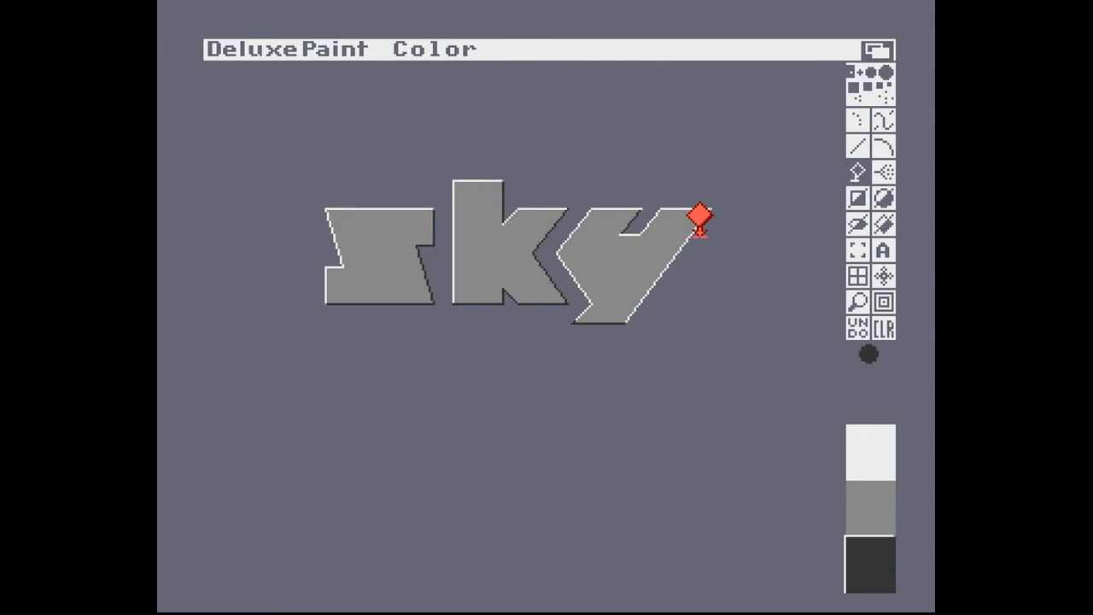
pyautogui.press('m')
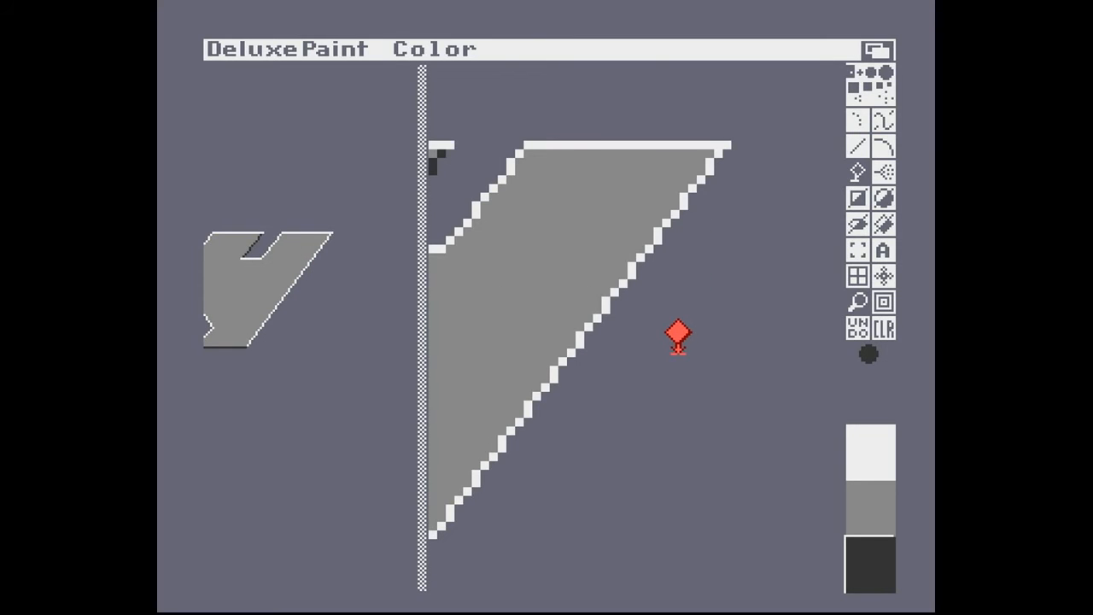
pyautogui.press('Left')
pyautogui.press('Left')
pyautogui.press('Down')
pyautogui.press('Right')
pyautogui.press('Down')
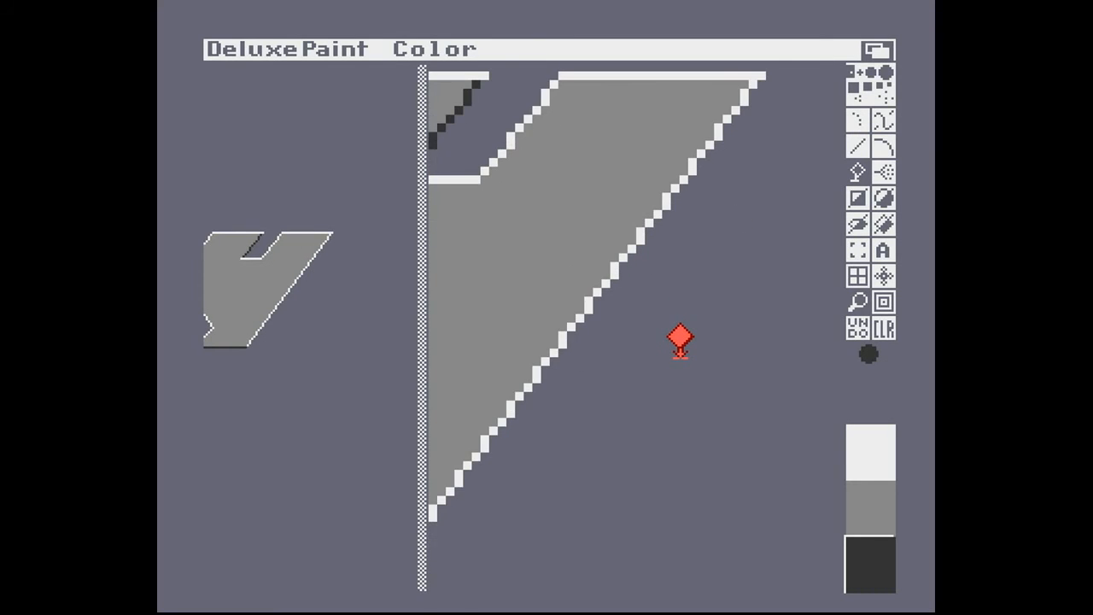
pyautogui.press('Left')
pyautogui.press('Left')
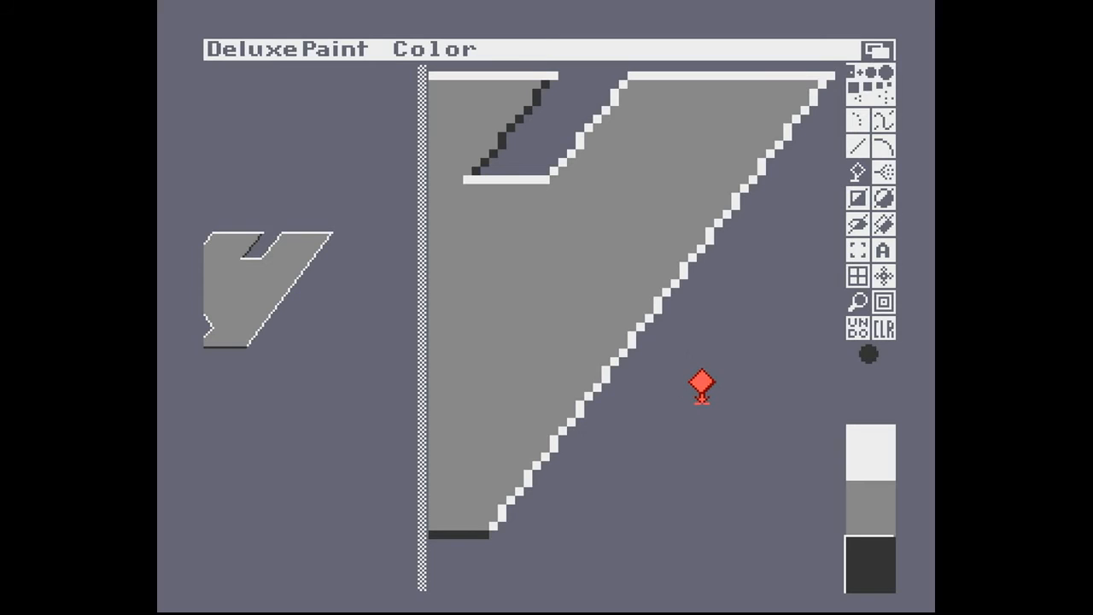
pyautogui.press('f')
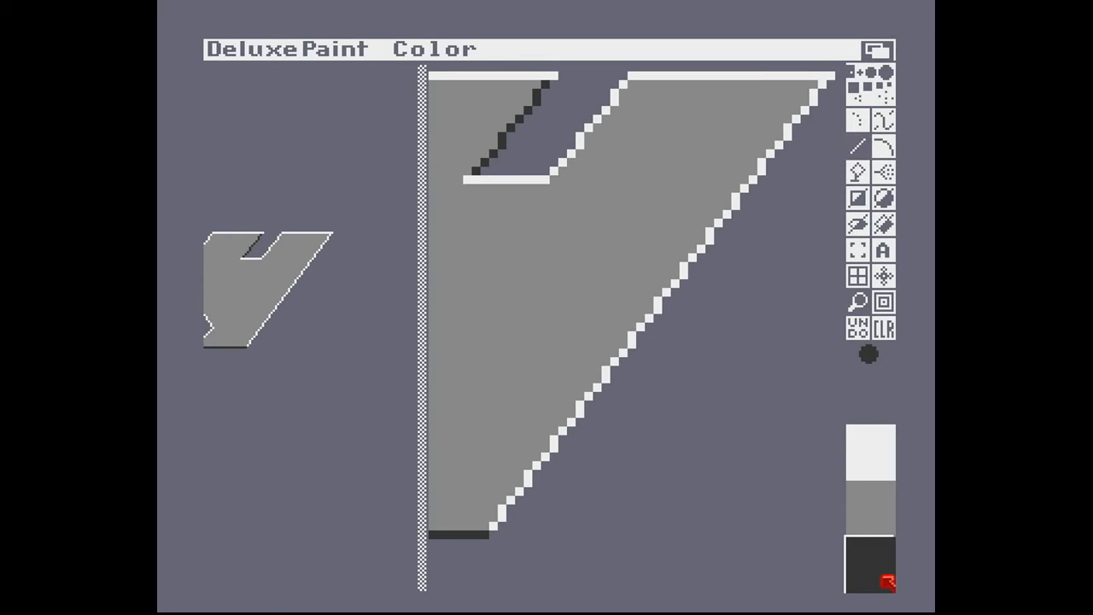
pyautogui.moveTo(831, 75); pyautogui.dragTo(492, 527)
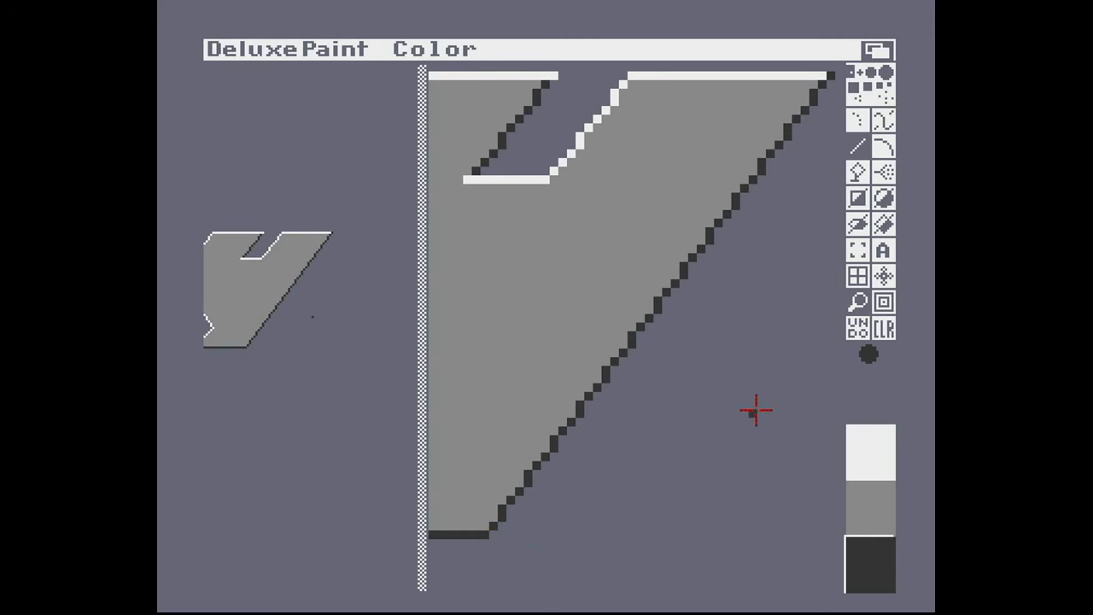
# Step: Soften the upper-right tips of the y and the k with medium gray pixels
pyautogui.click(851, 514)
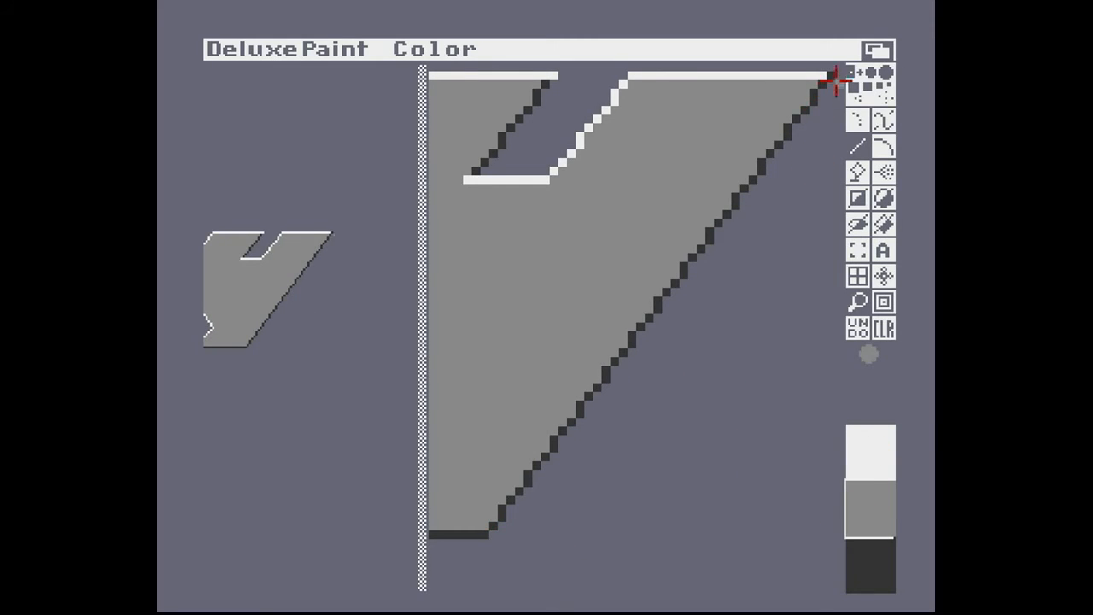
pyautogui.press('m')
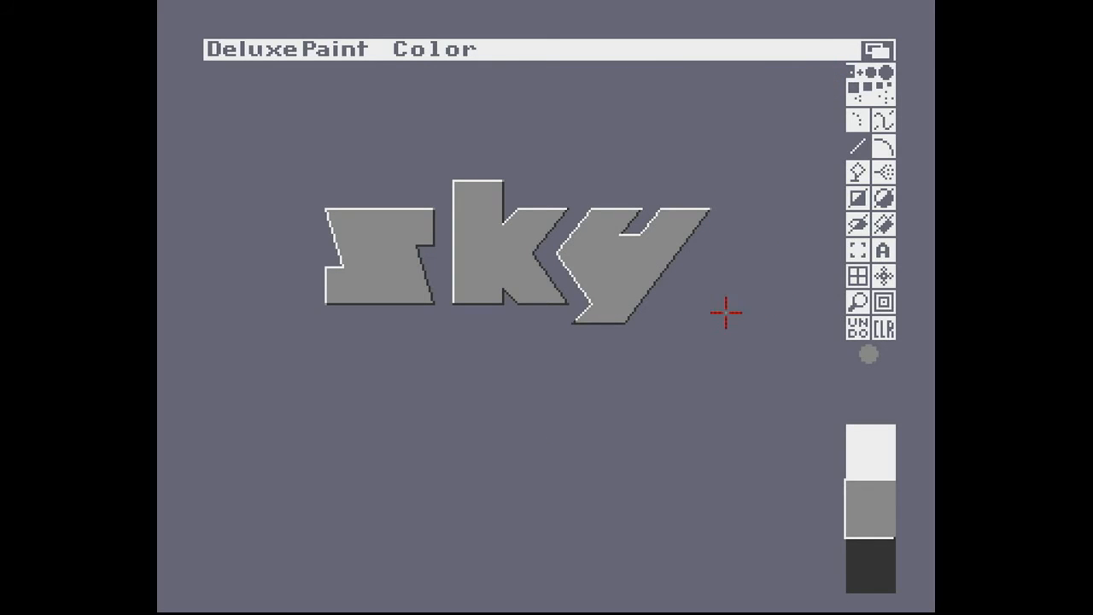
pyautogui.press('m')
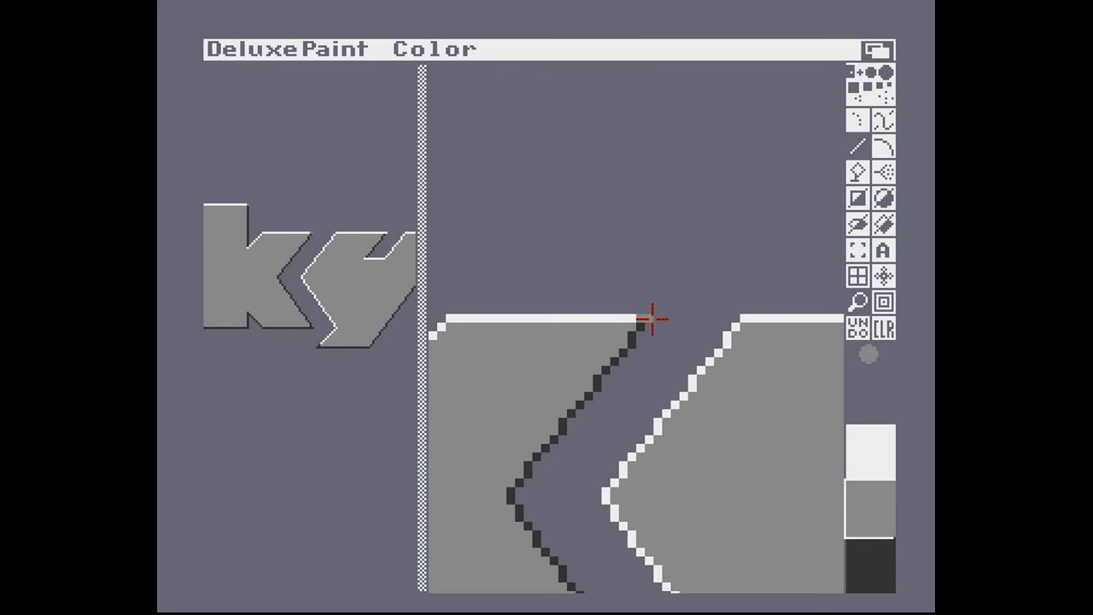
# Step: Trim the k's lower-right tip by one pixel and soften the corner with a medium gray pixel
pyautogui.press('m')
pyautogui.press('m')
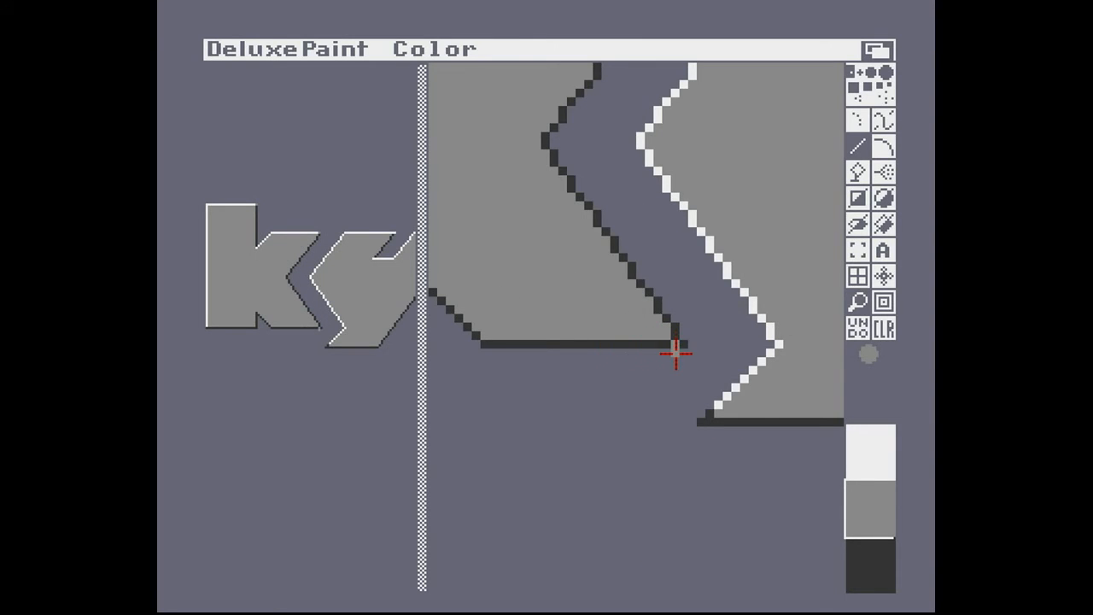
pyautogui.press('m')
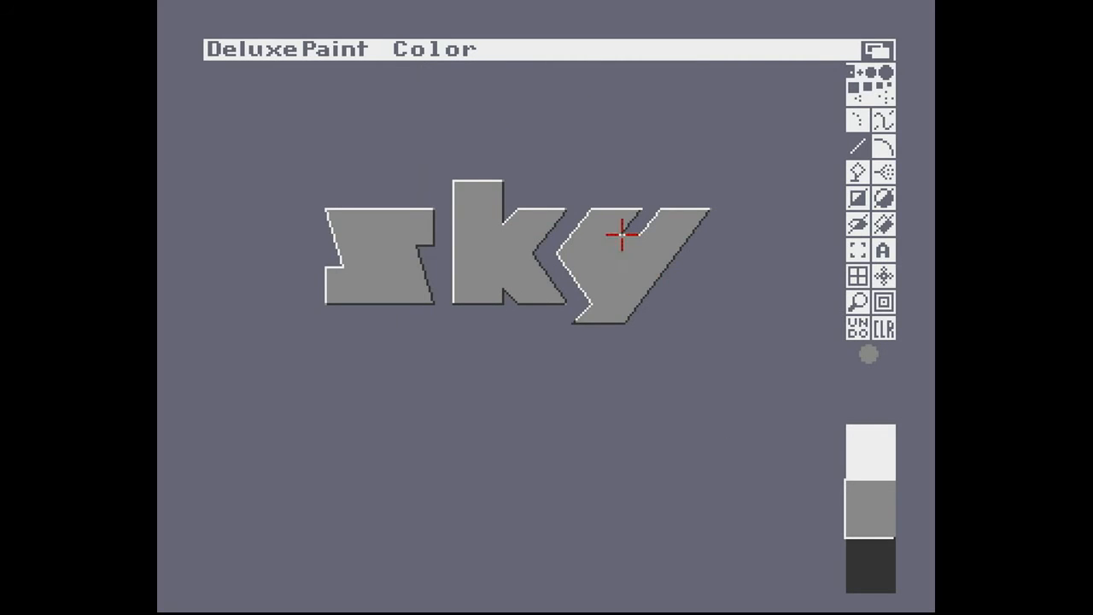
pyautogui.press('m')
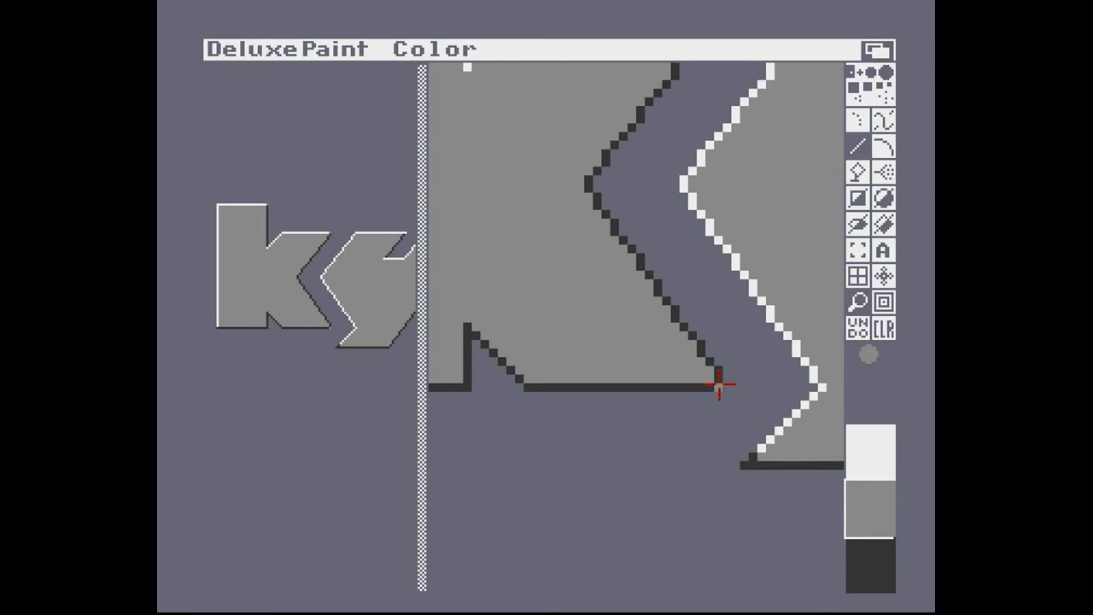
pyautogui.press('m')
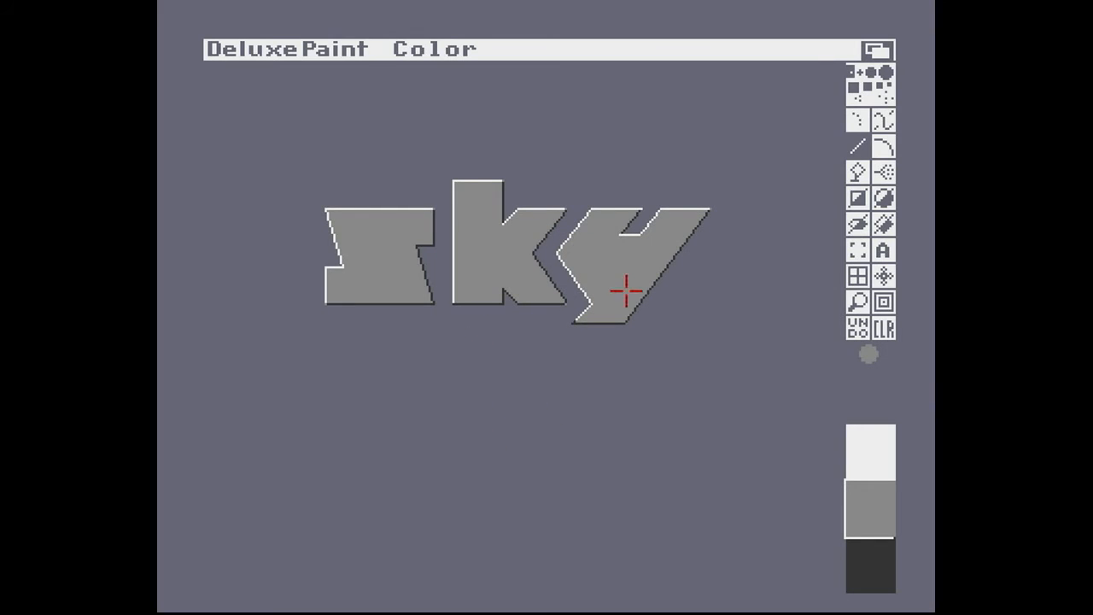
pyautogui.press('m')
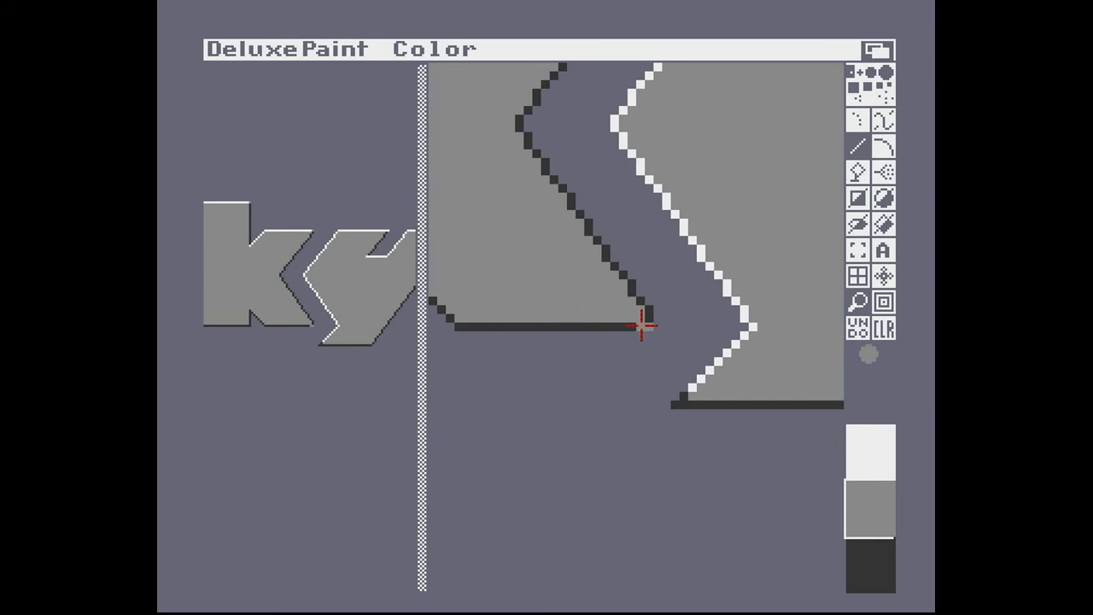
pyautogui.press('m')
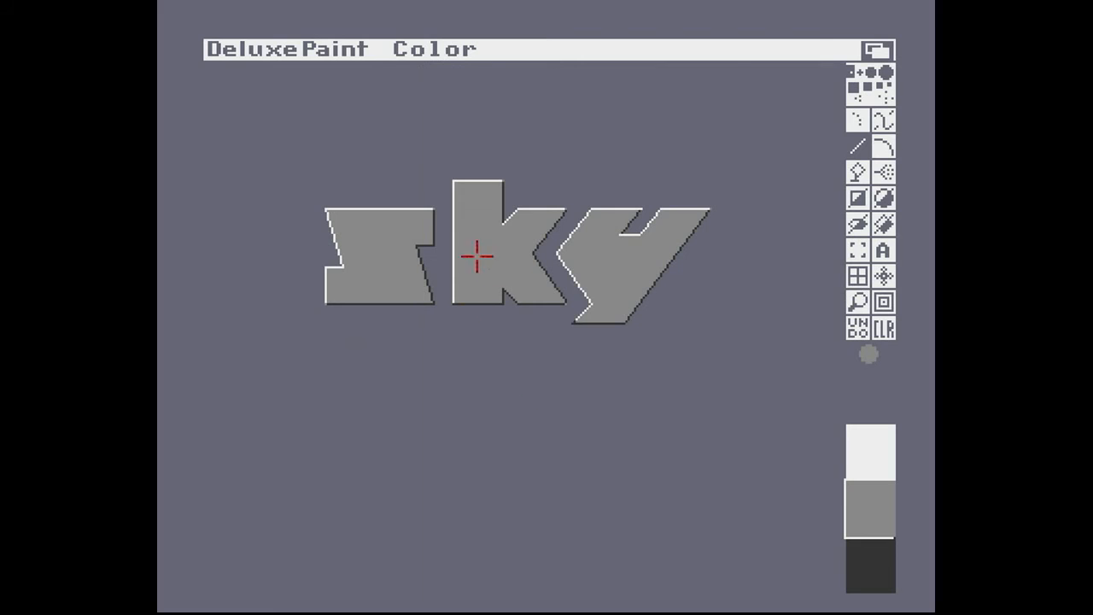
pyautogui.press('m')
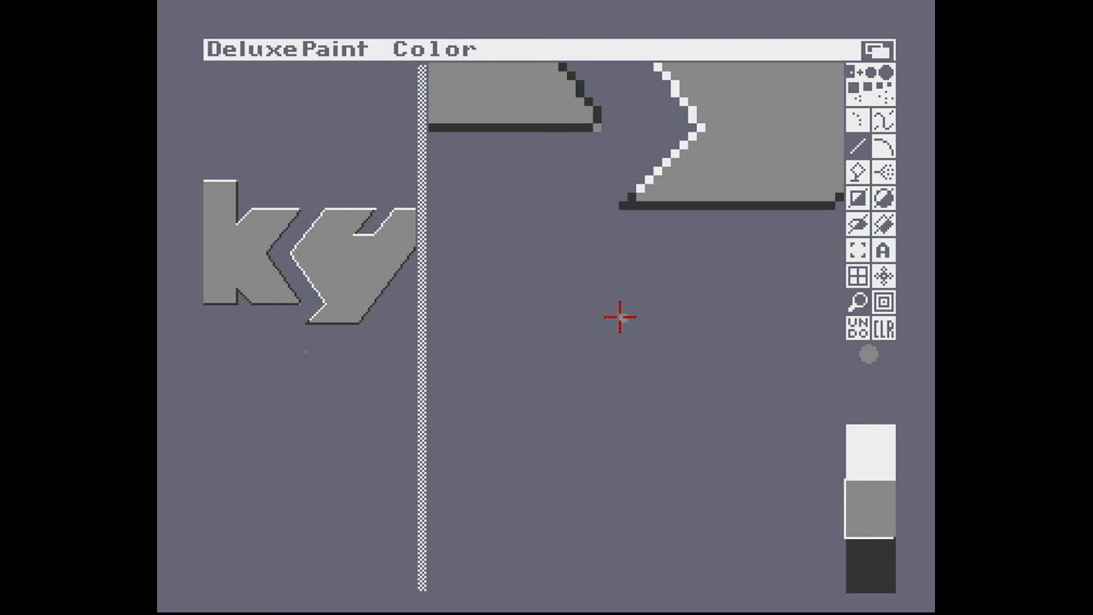
pyautogui.press('m')
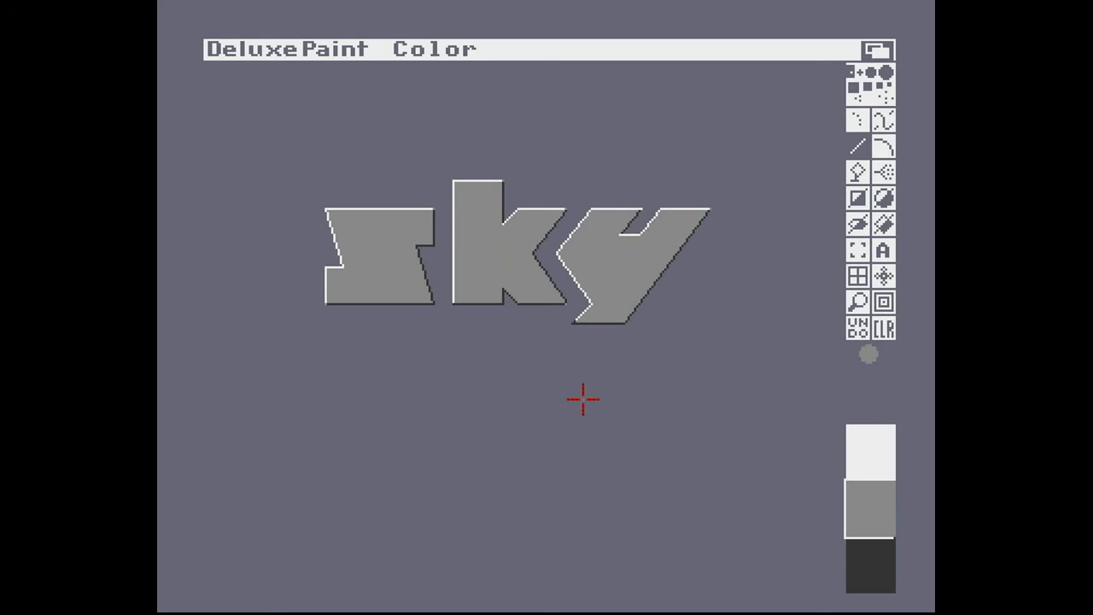
# Step: Recolor the k's lower-right corner pixel dark gray
pyautogui.press('m')
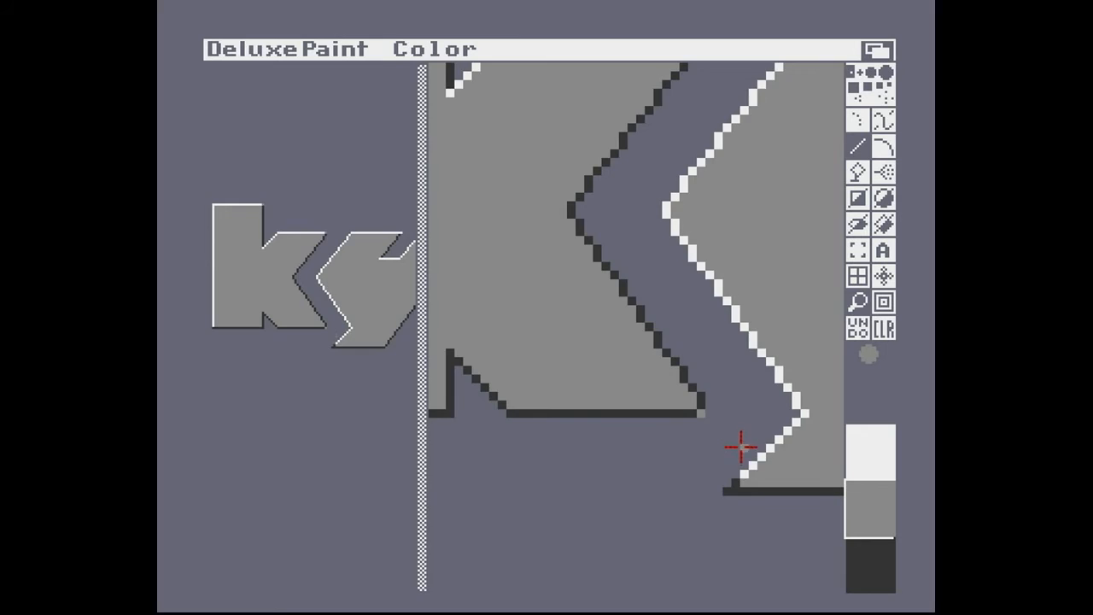
pyautogui.press('m')
pyautogui.press('m')
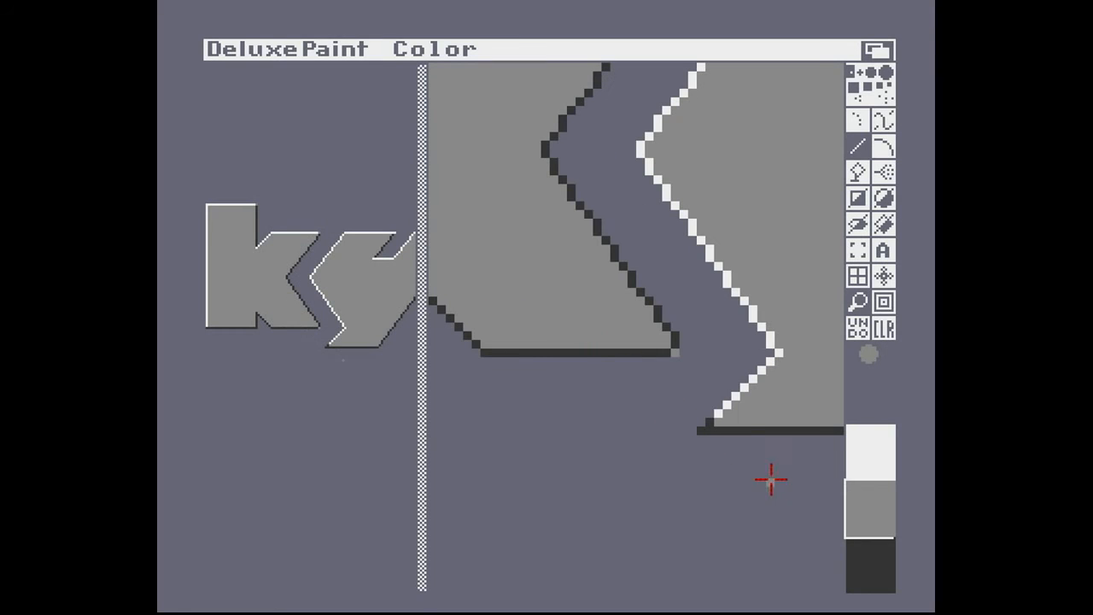
pyautogui.click(889, 564)
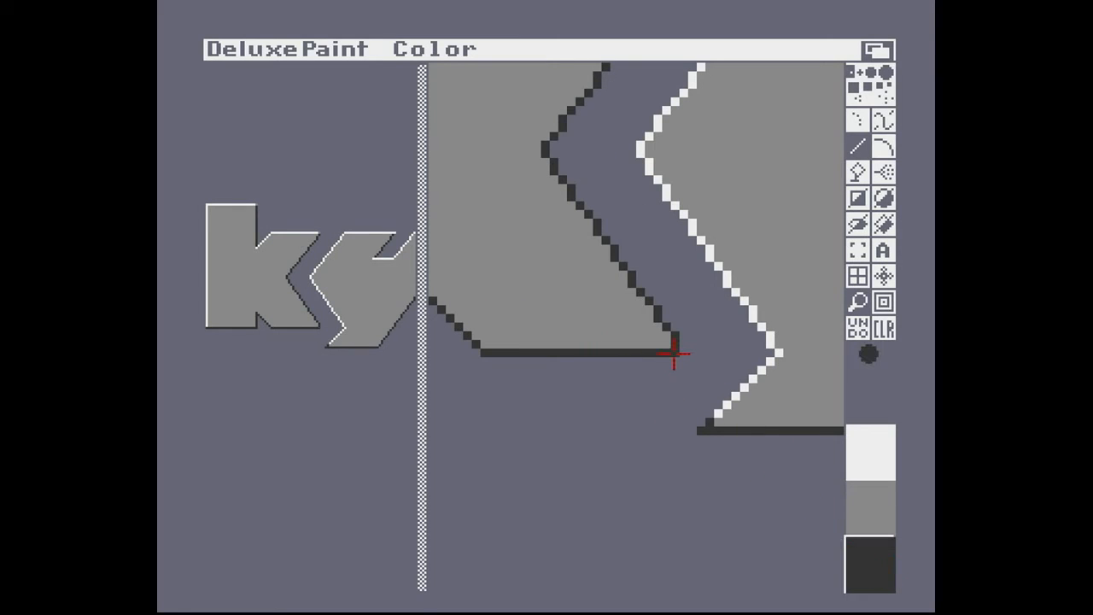
pyautogui.press('m')
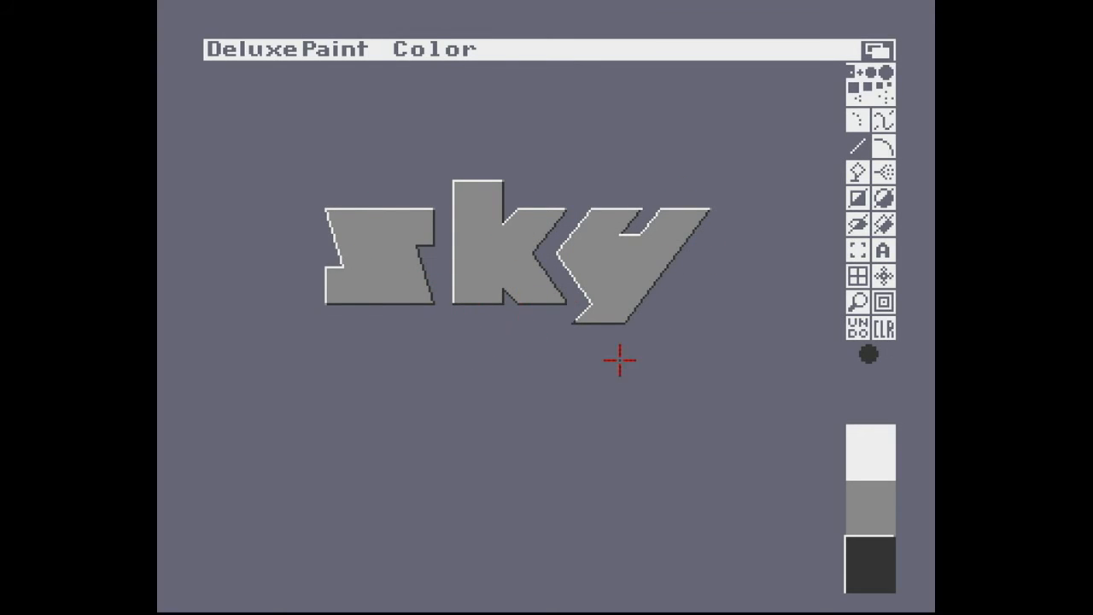
# Step: Extend the white highlight to the y's lower-left tip and soften the tip with a medium gray pixel
pyautogui.press('m')
pyautogui.click(874, 461)
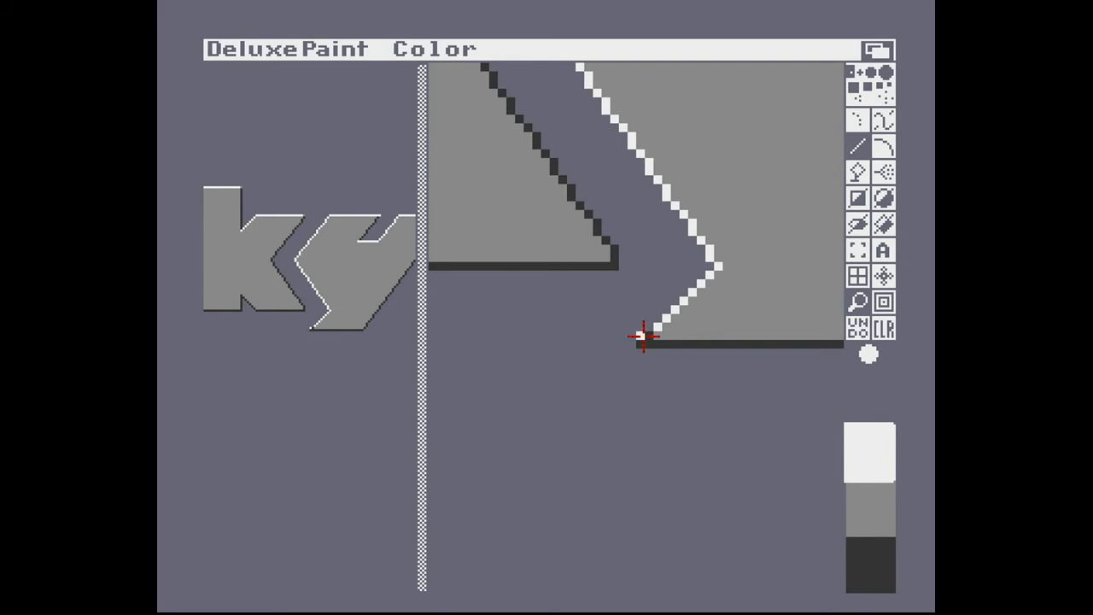
pyautogui.click(860, 505)
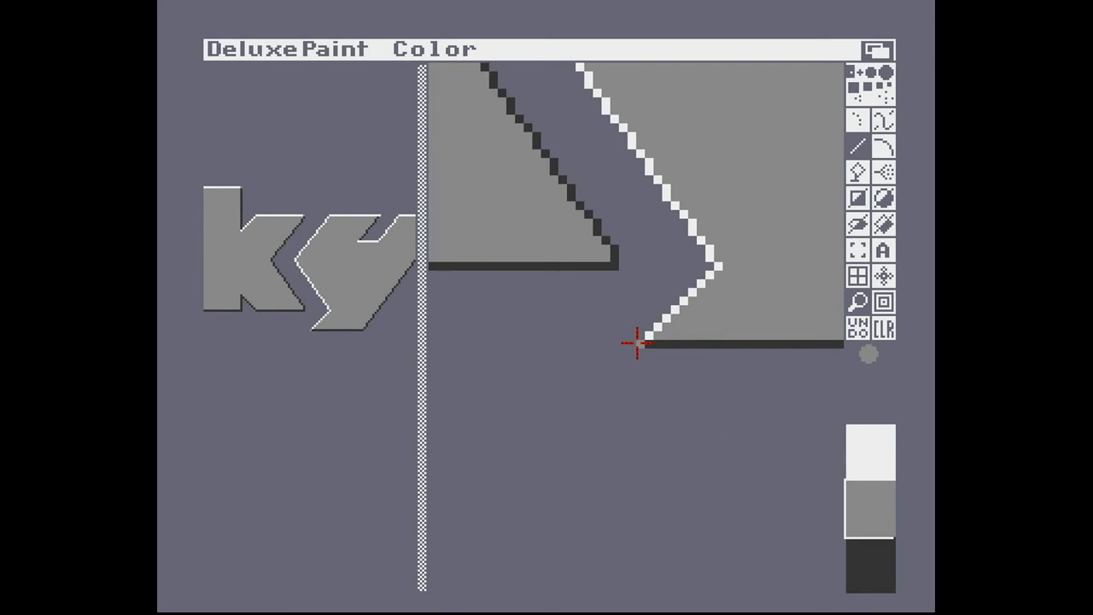
pyautogui.press('m')
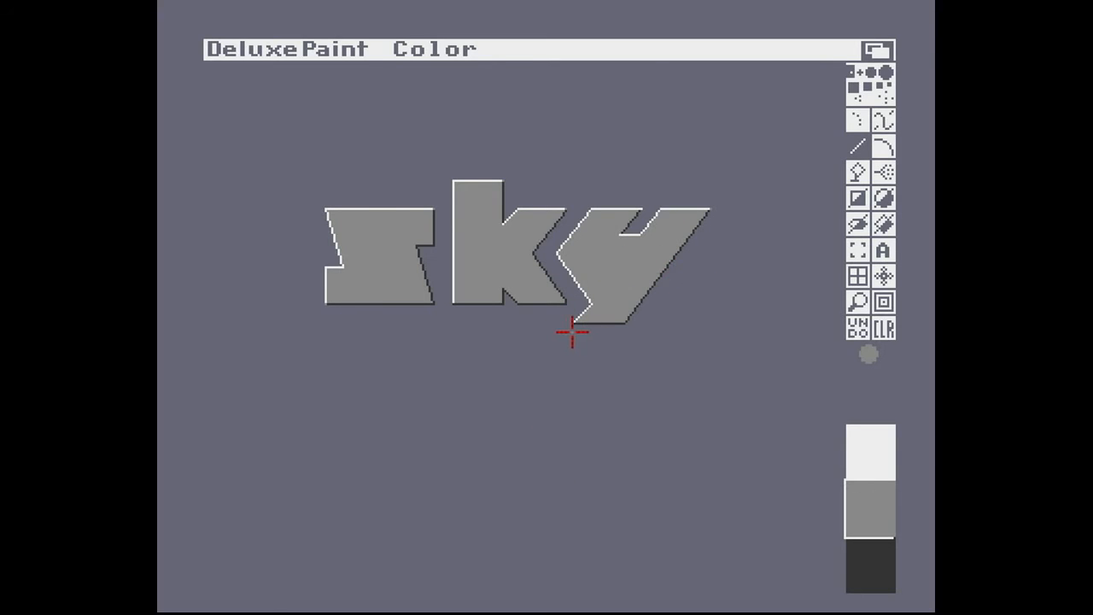
pyautogui.press('m')
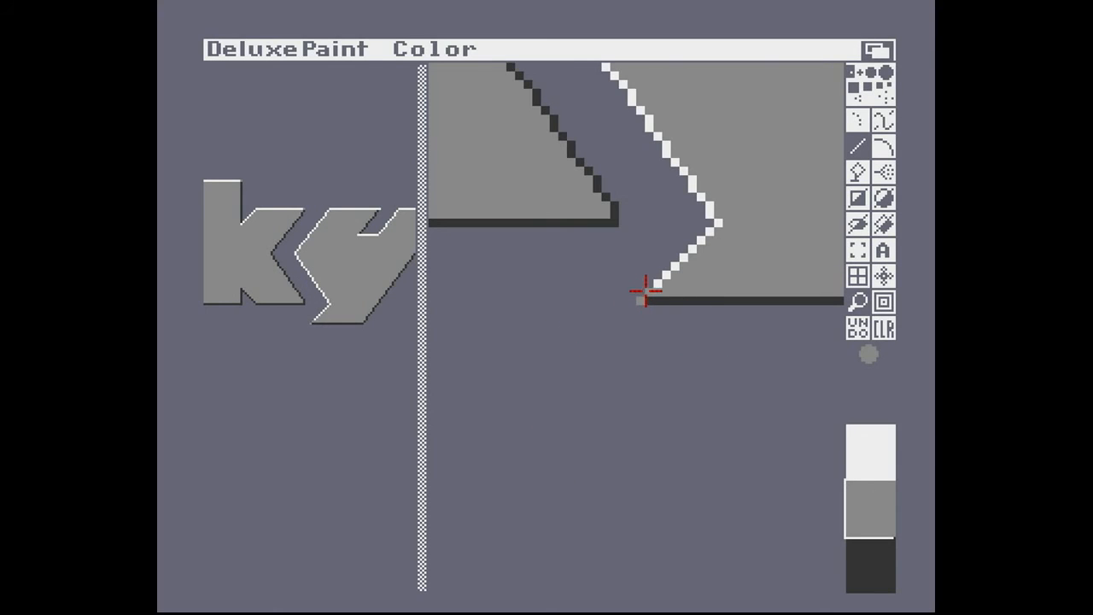
pyautogui.press('m')
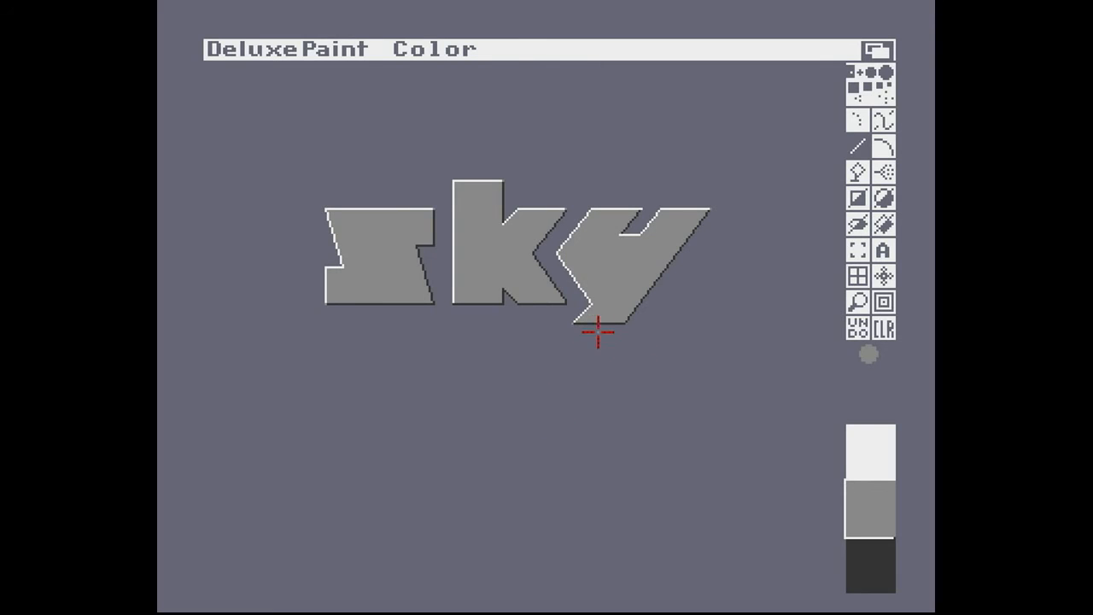
pyautogui.press('m')
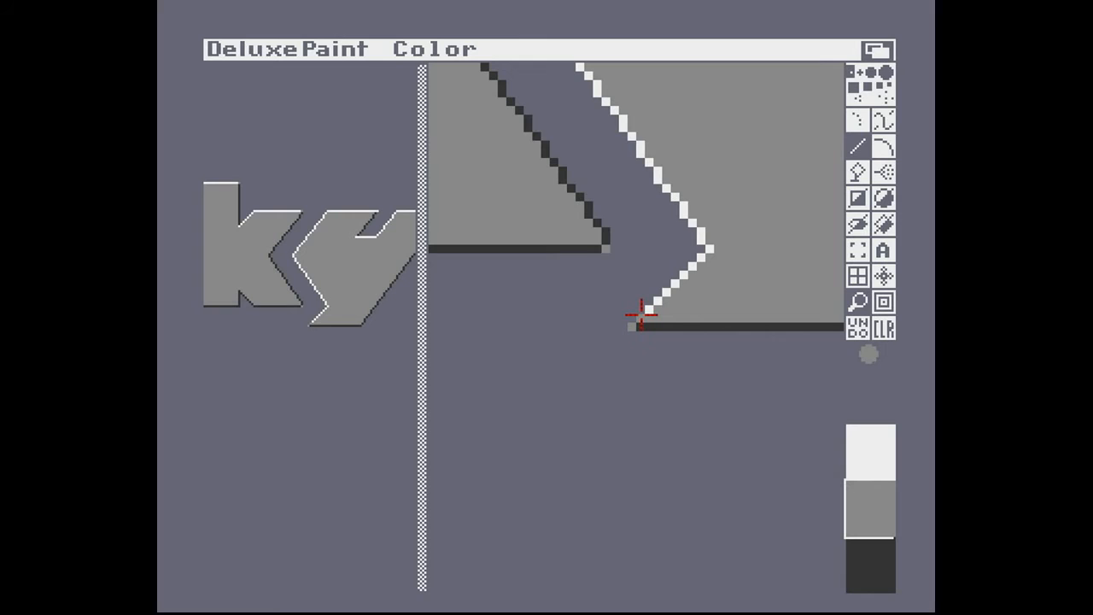
pyautogui.press('m')
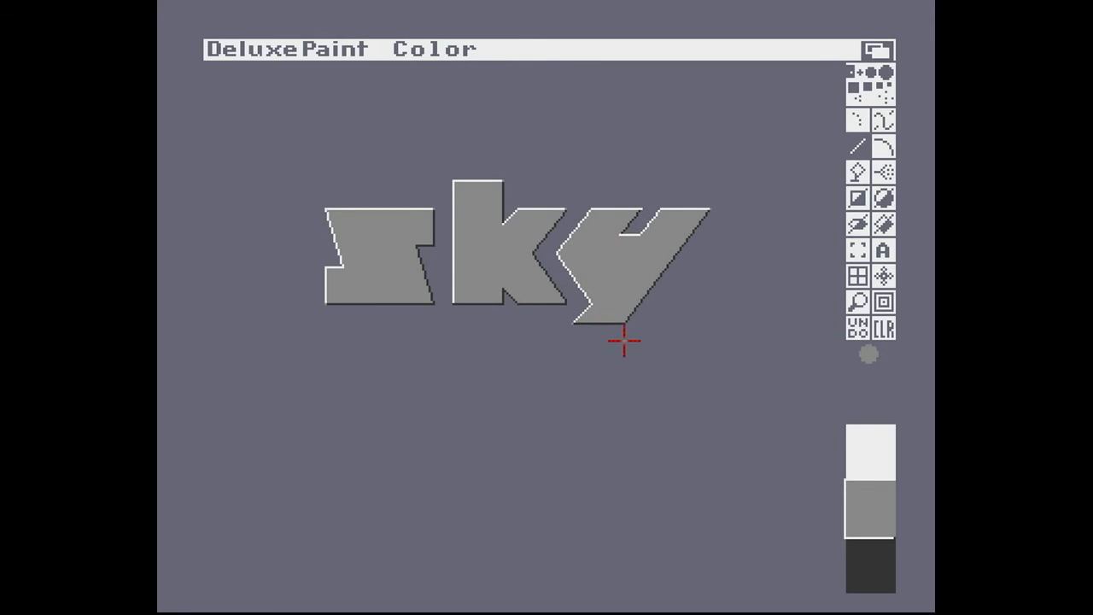
# Step: Trim the end pixels from the upper-right tips of the y's two arms
pyautogui.press('m')
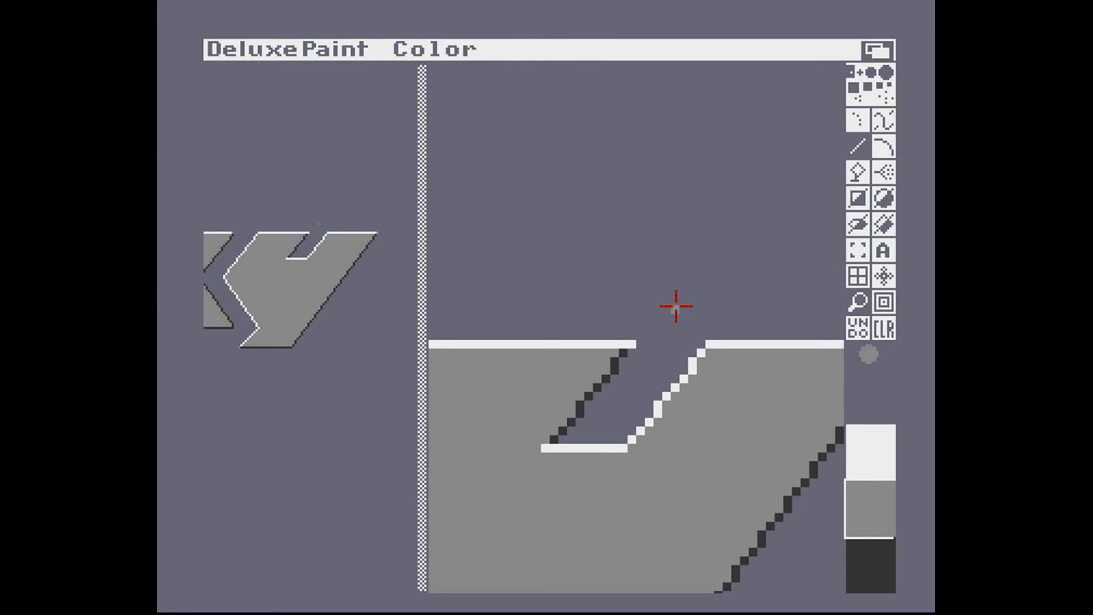
pyautogui.press('m')
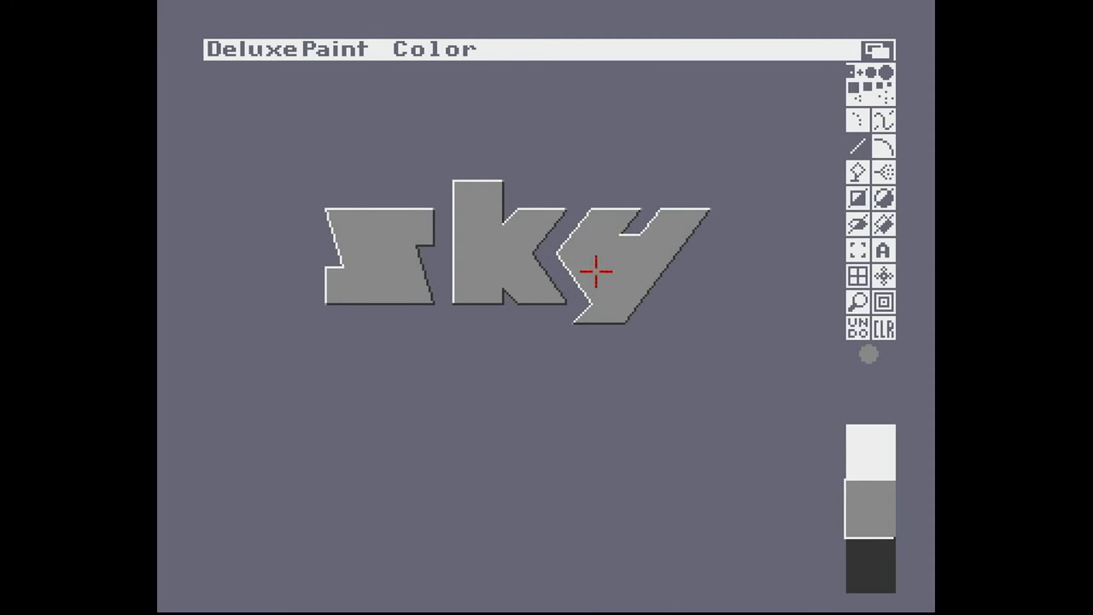
pyautogui.press('m')
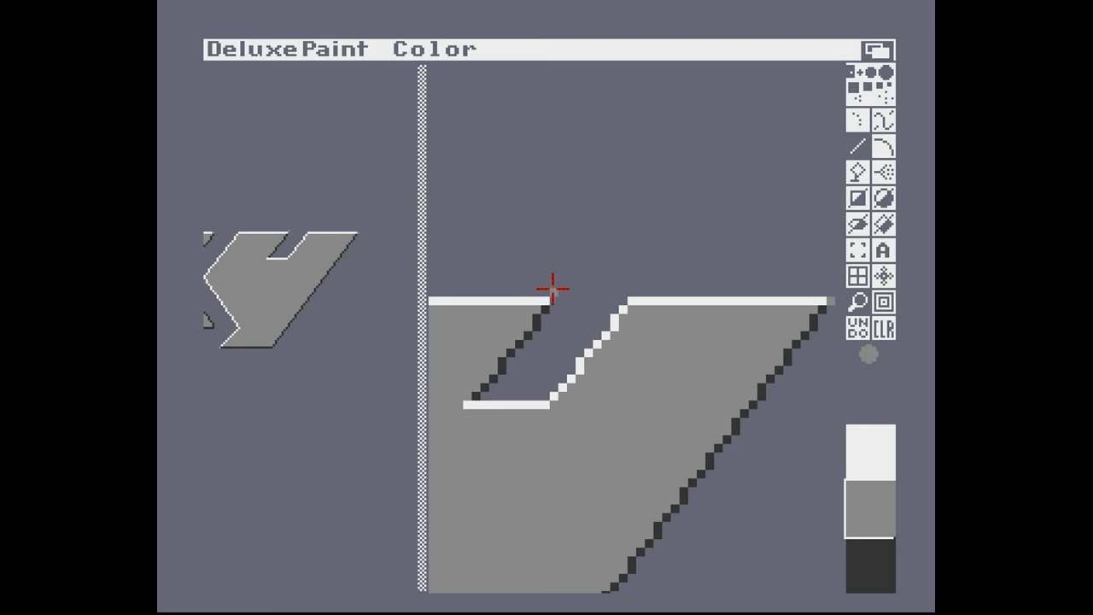
pyautogui.press('m')
pyautogui.press('m')
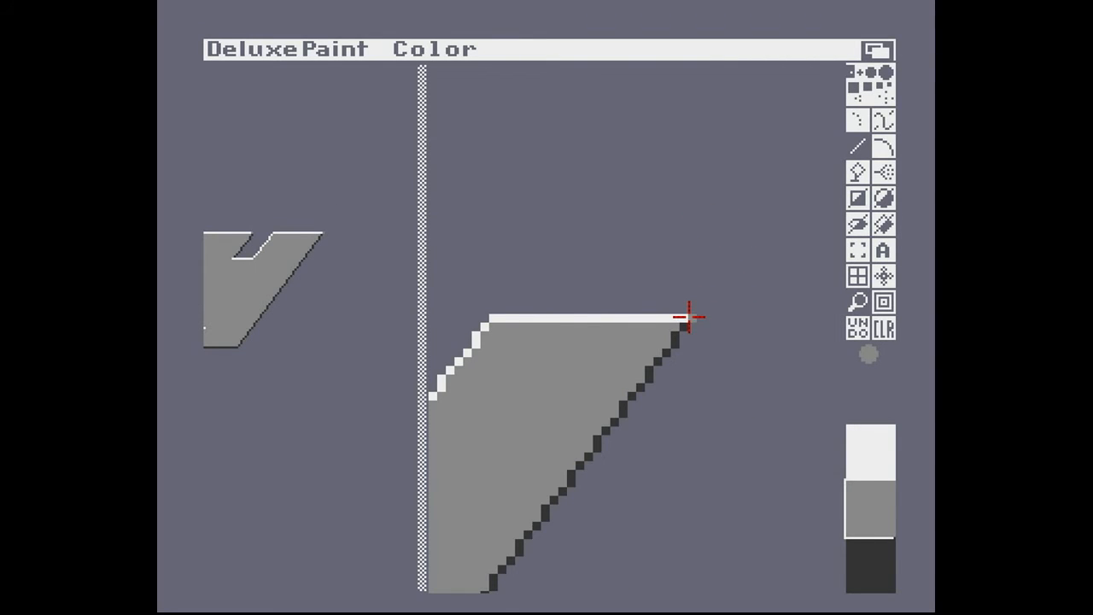
pyautogui.press('m')
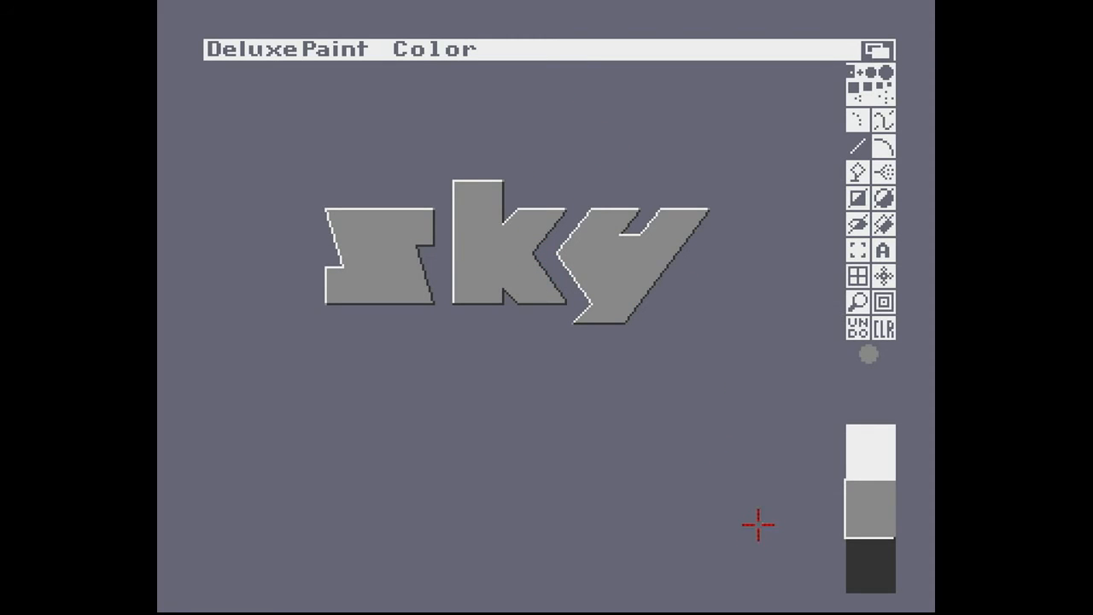
# Step: Change the medium gray palette color to a muted blue with R 5, G 6 and B 7
pyautogui.press('p')
pyautogui.click(439, 122)
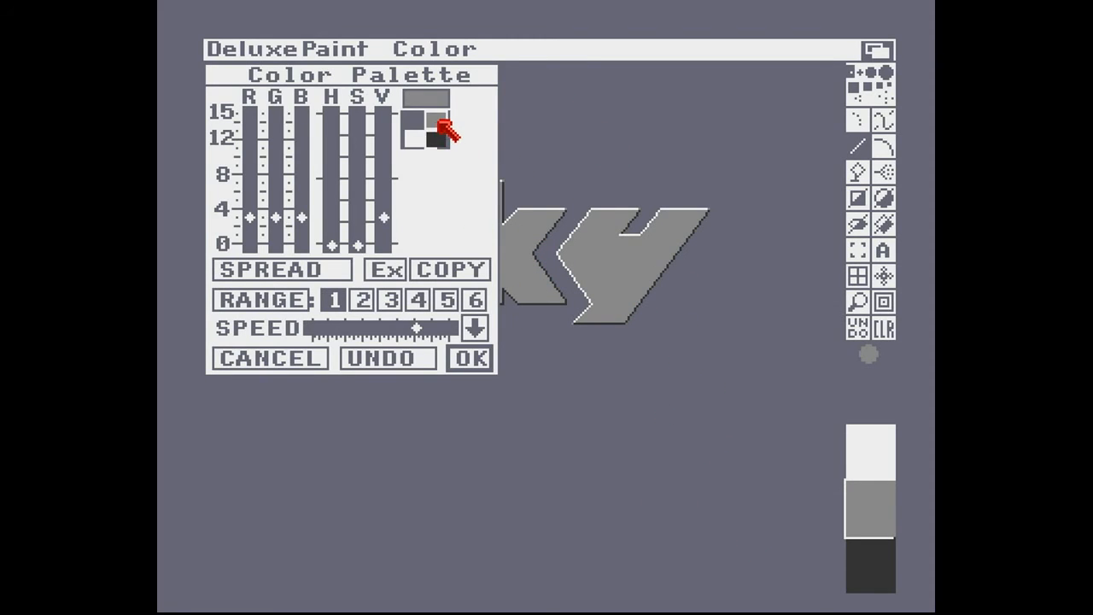
pyautogui.click(248, 214)
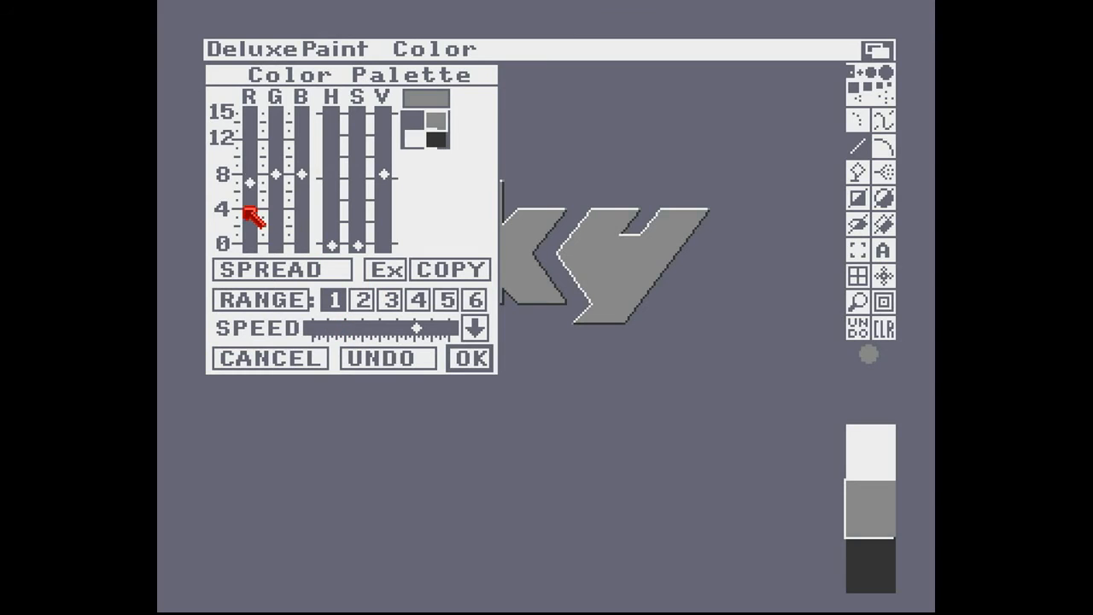
pyautogui.click(248, 213)
pyautogui.click(277, 213)
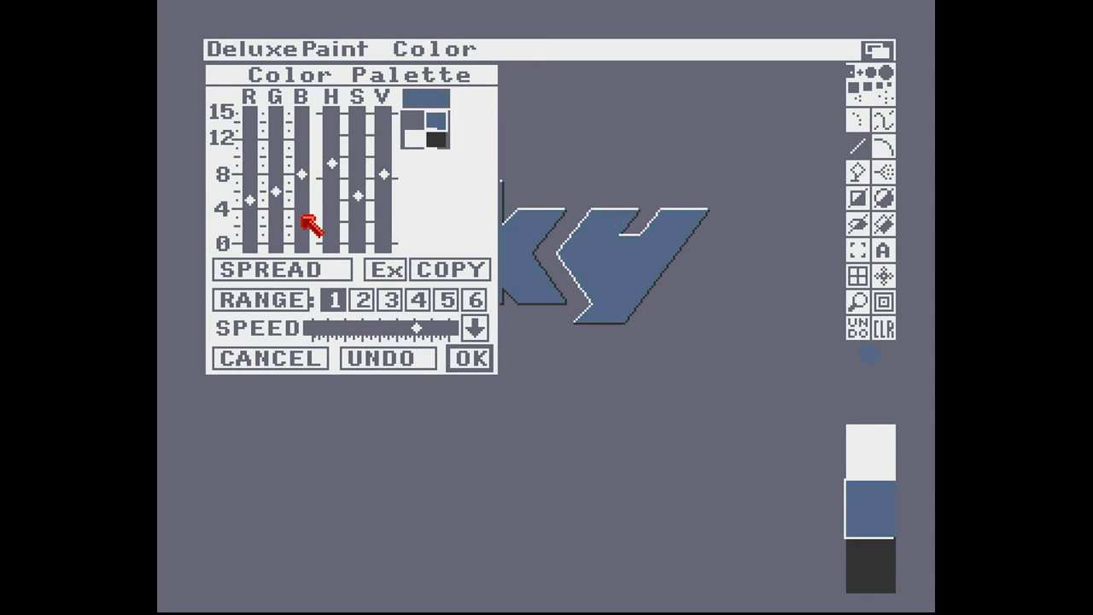
pyautogui.click(306, 215)
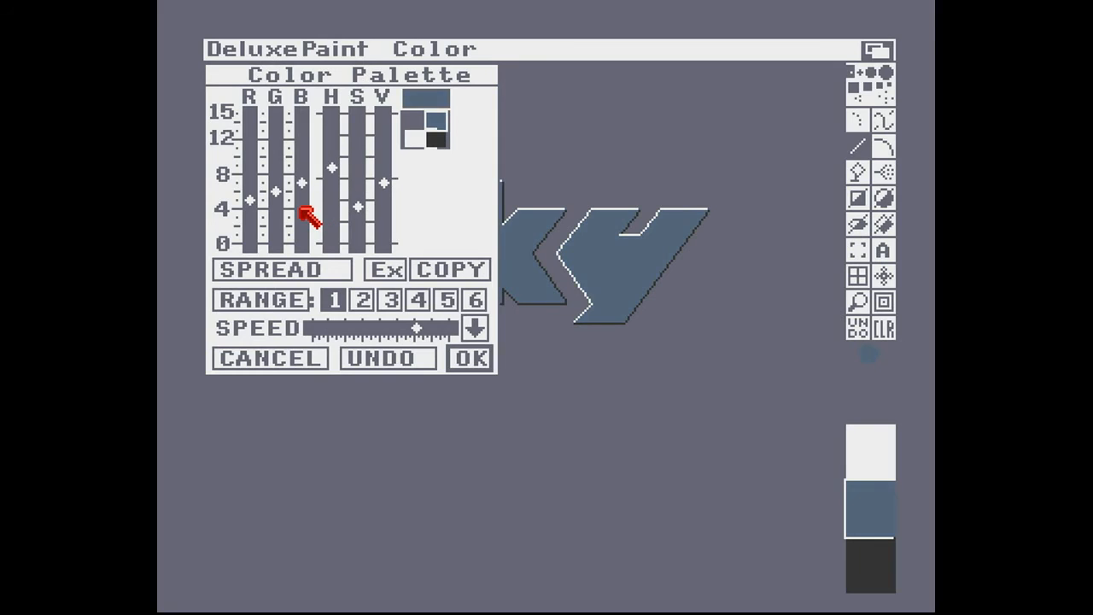
pyautogui.click(299, 137)
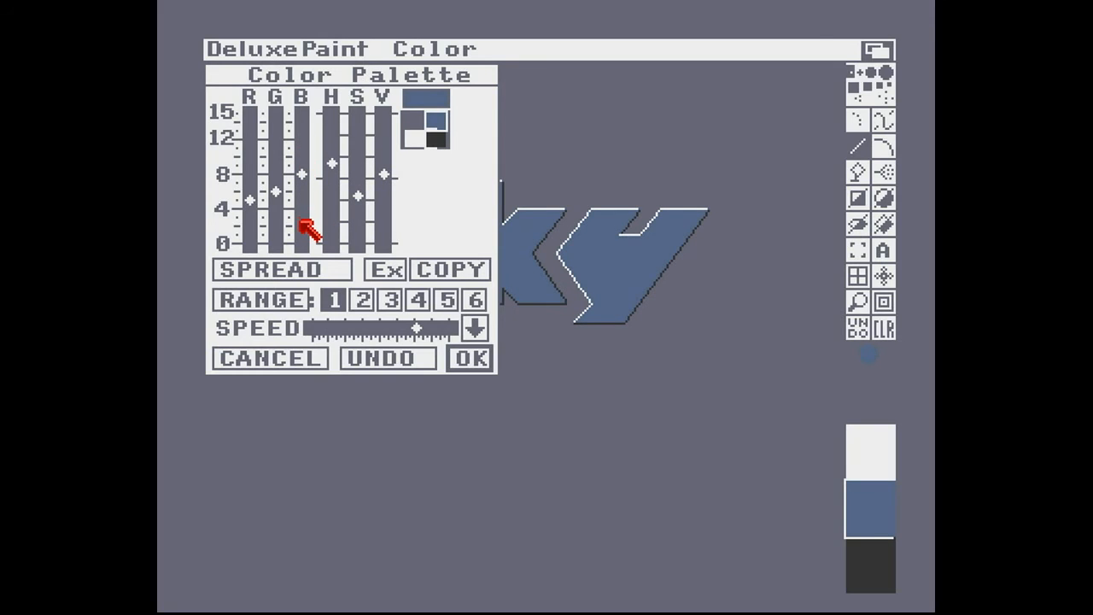
pyautogui.click(301, 234)
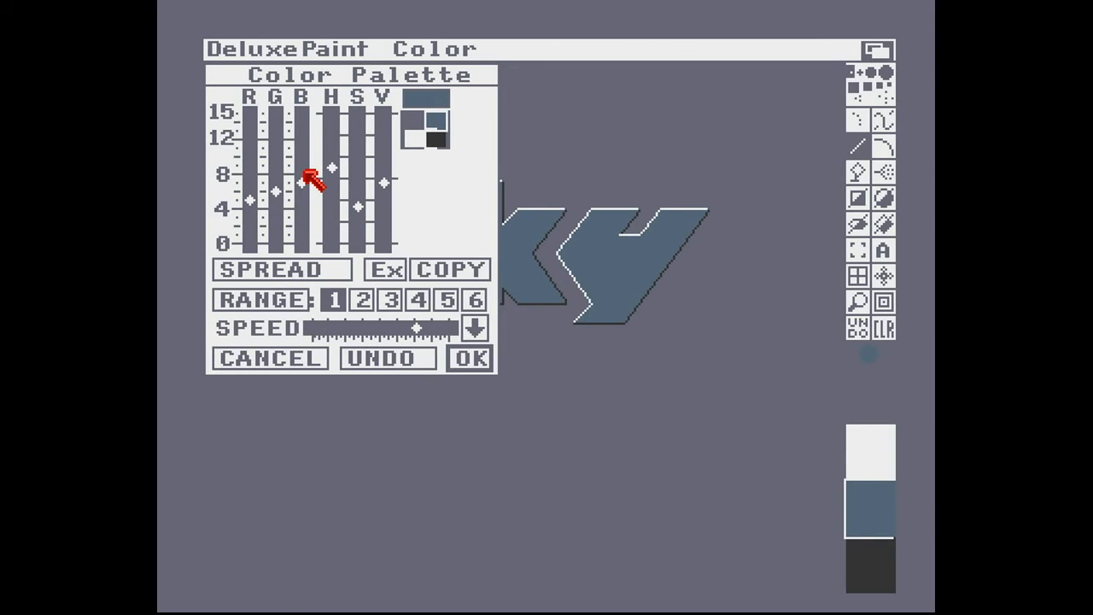
pyautogui.click(469, 358)
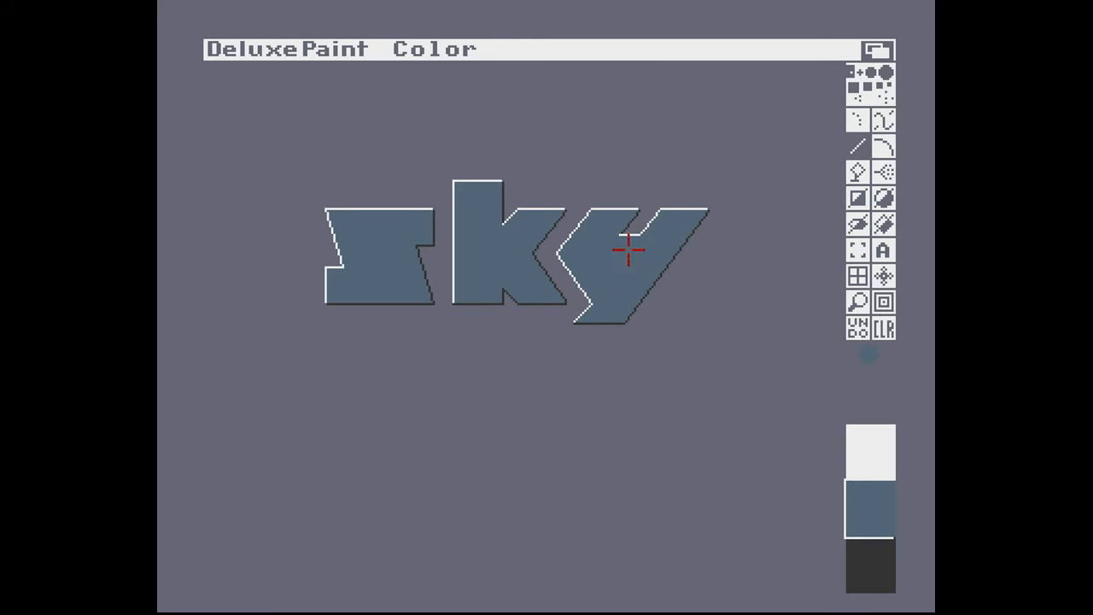
# Step: Clear the stray blue pixel just outside the k's lower-right corner
pyautogui.press('m')
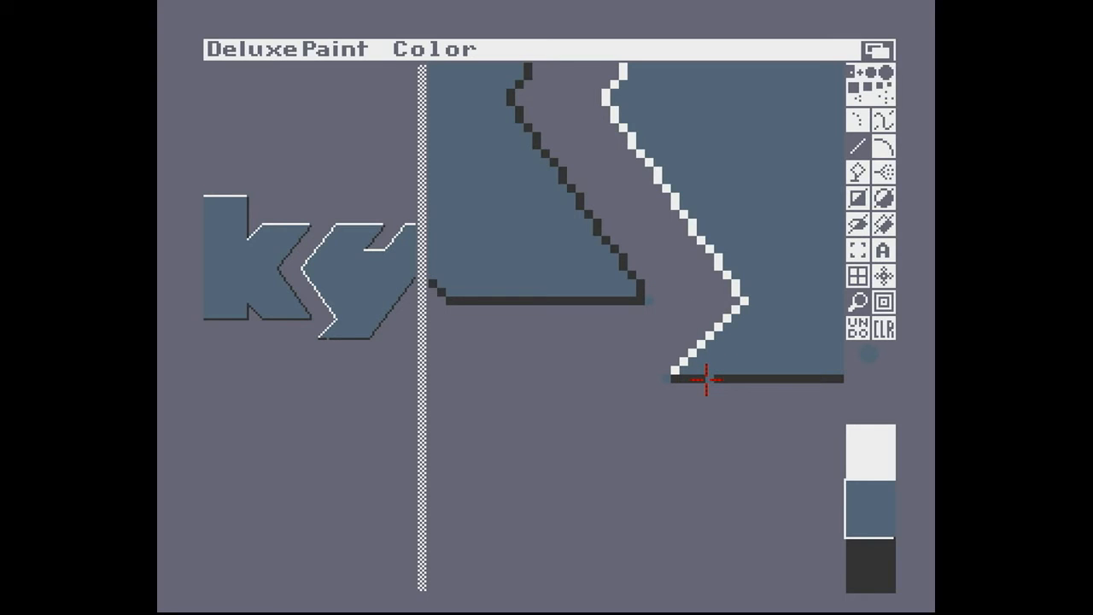
pyautogui.press('m')
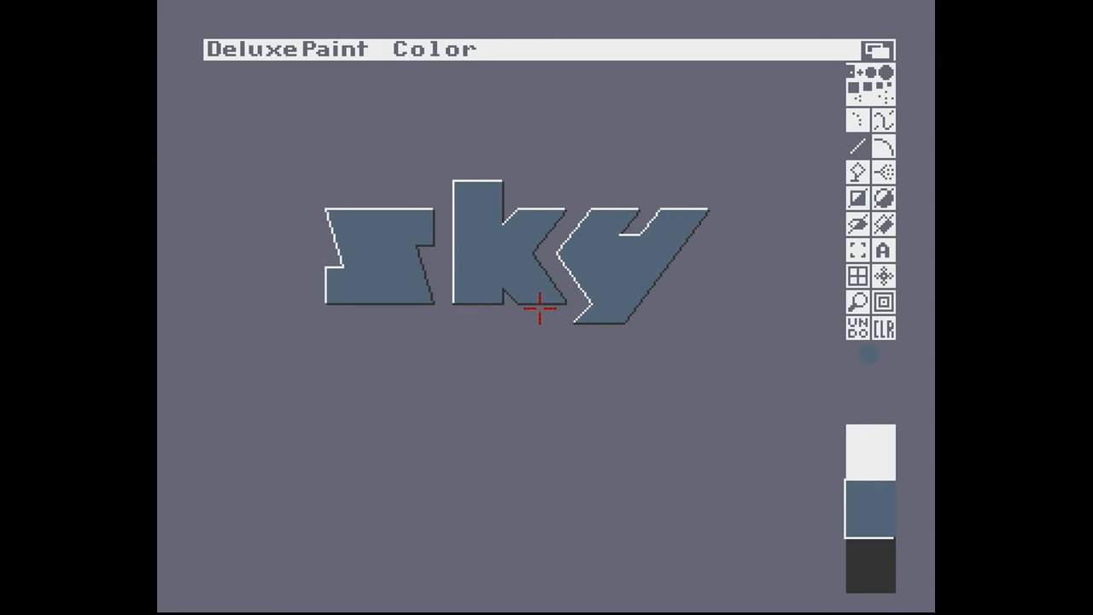
pyautogui.press('m')
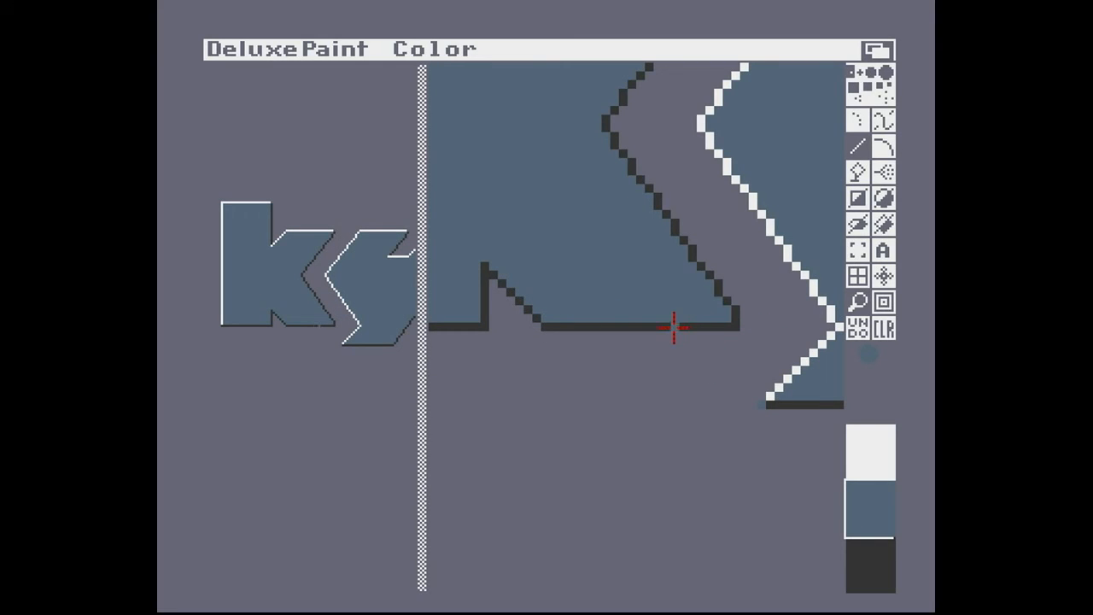
pyautogui.press('m')
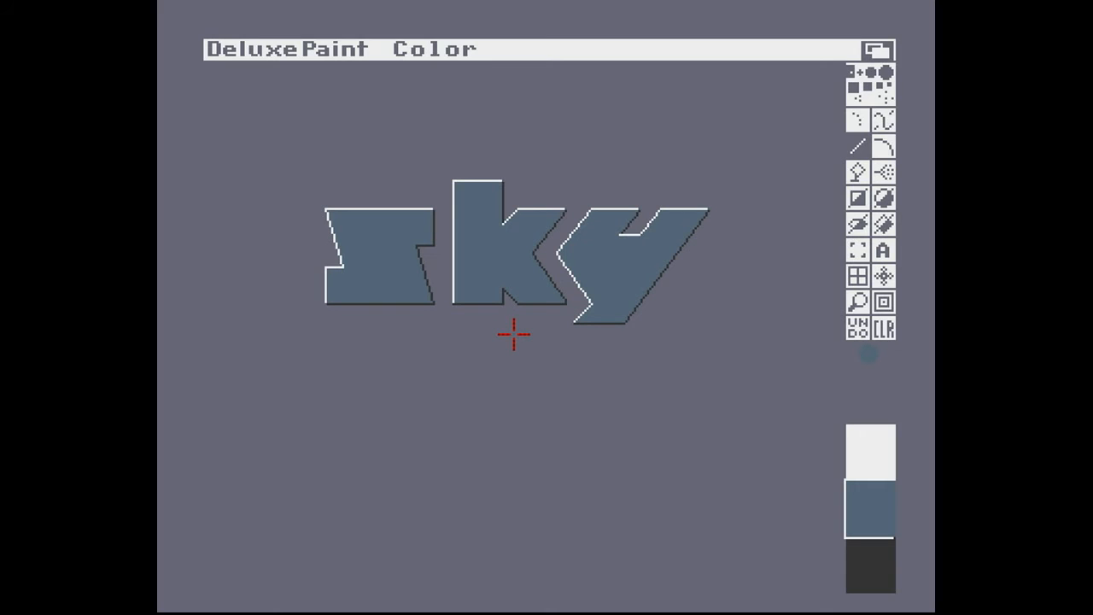
# Step: Open the color palette and select the background color for editing
pyautogui.press('p')
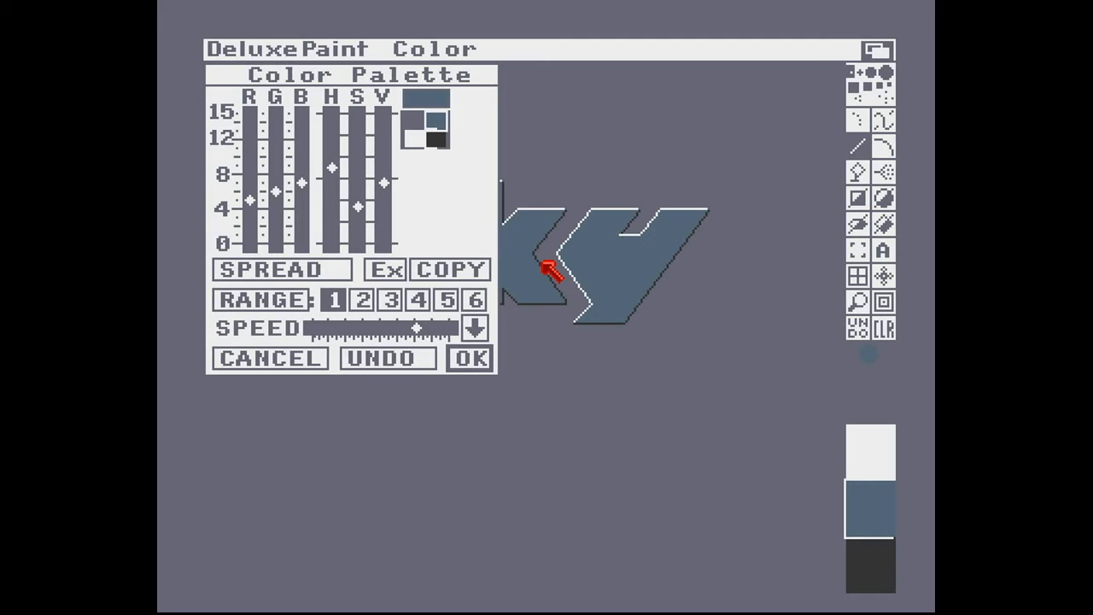
pyautogui.click(413, 121)
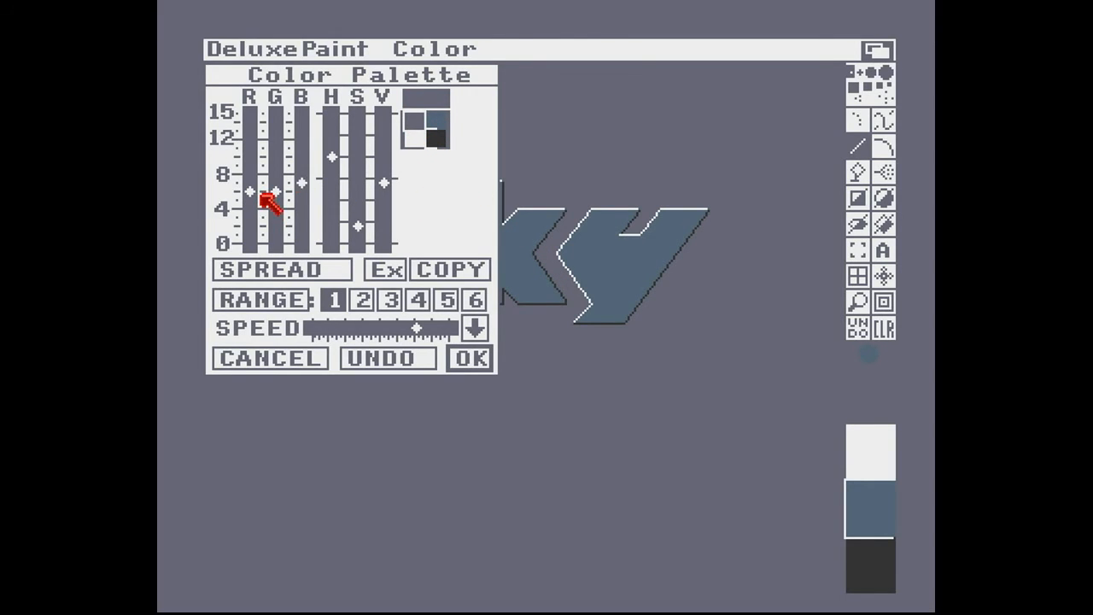
# Step: Examine the dark grey and blue palette colours and the magnified stepped outlines of the k and y
pyautogui.click(436, 137)
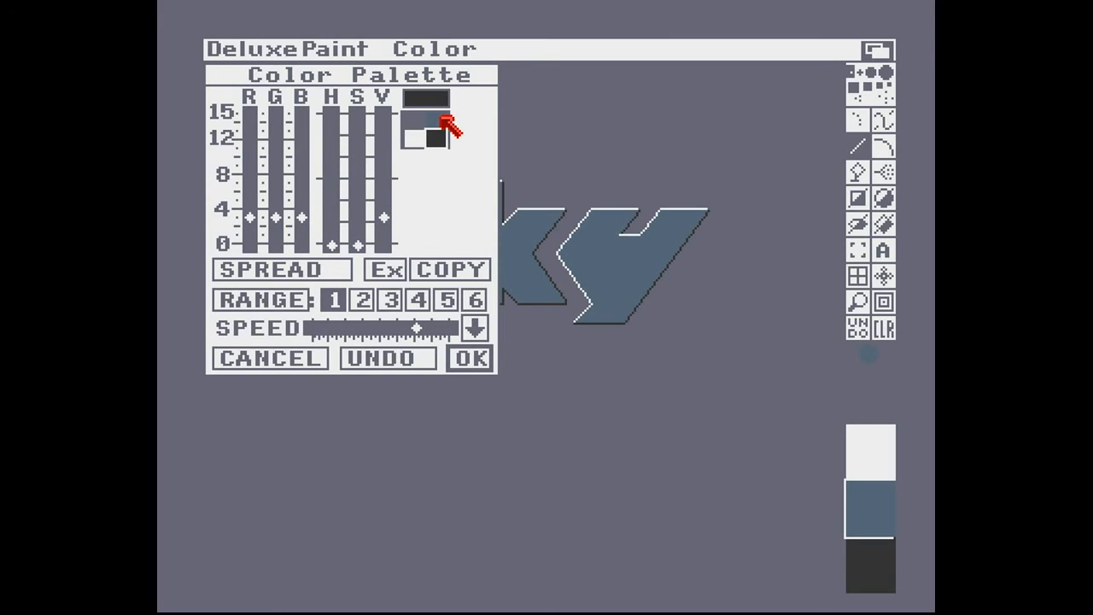
pyautogui.click(441, 117)
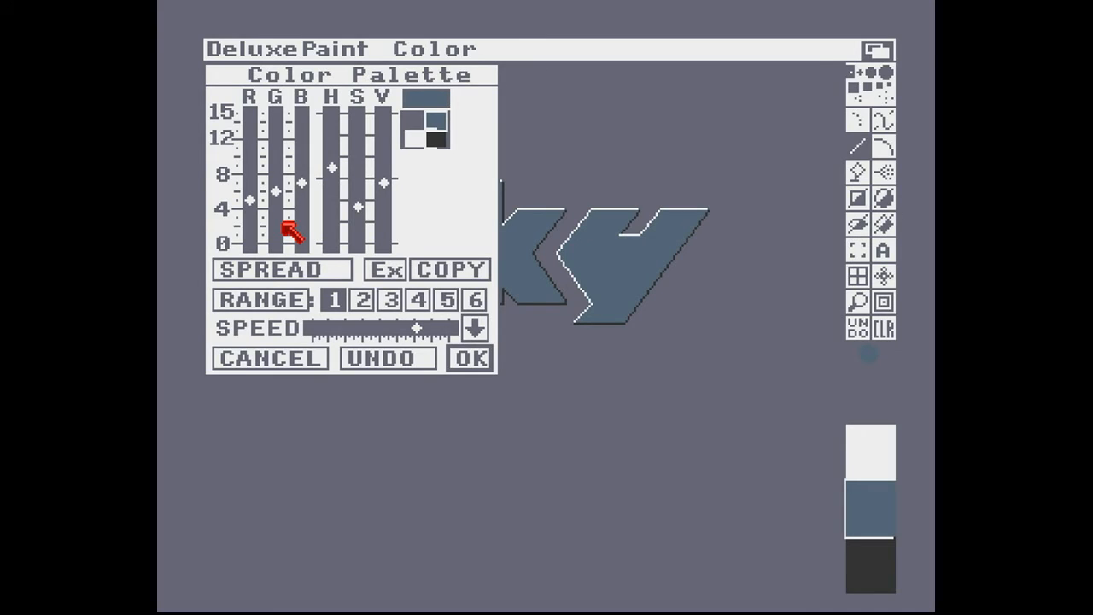
pyautogui.click(293, 359)
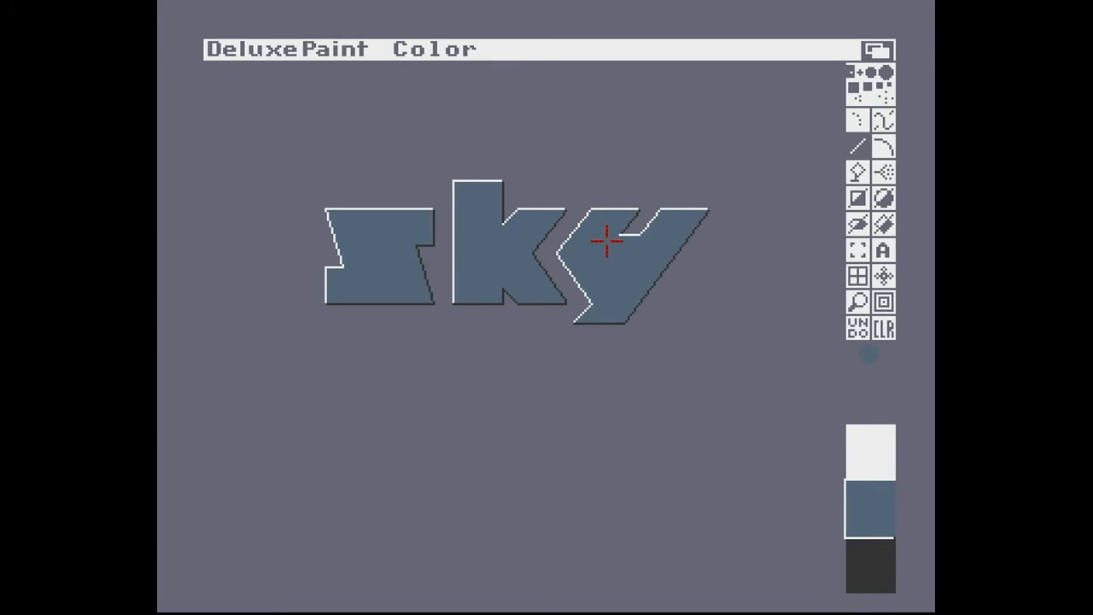
pyautogui.press('m')
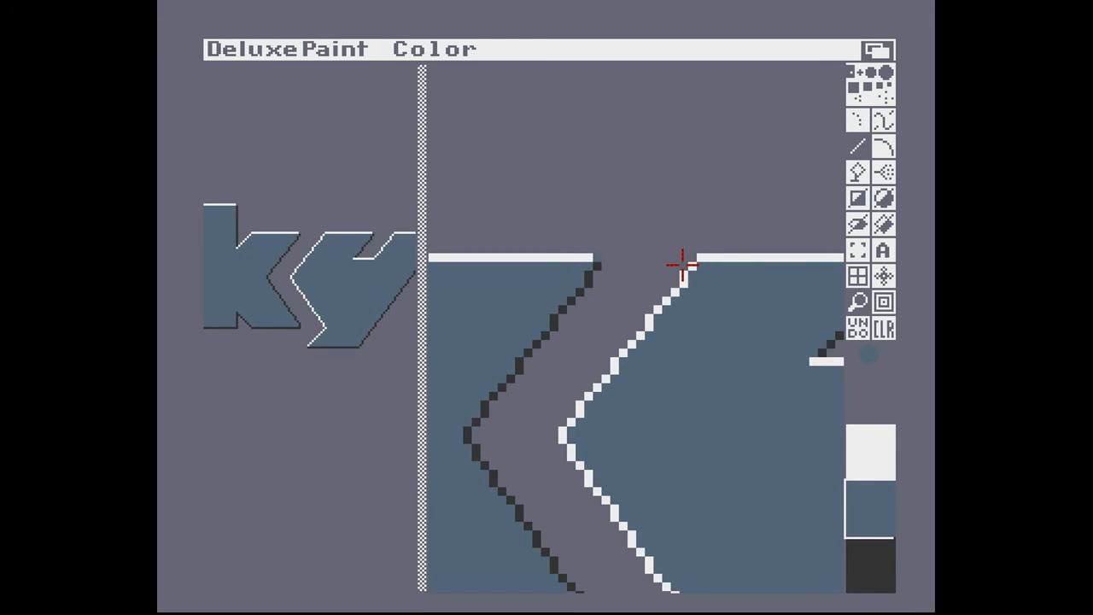
pyautogui.press('m')
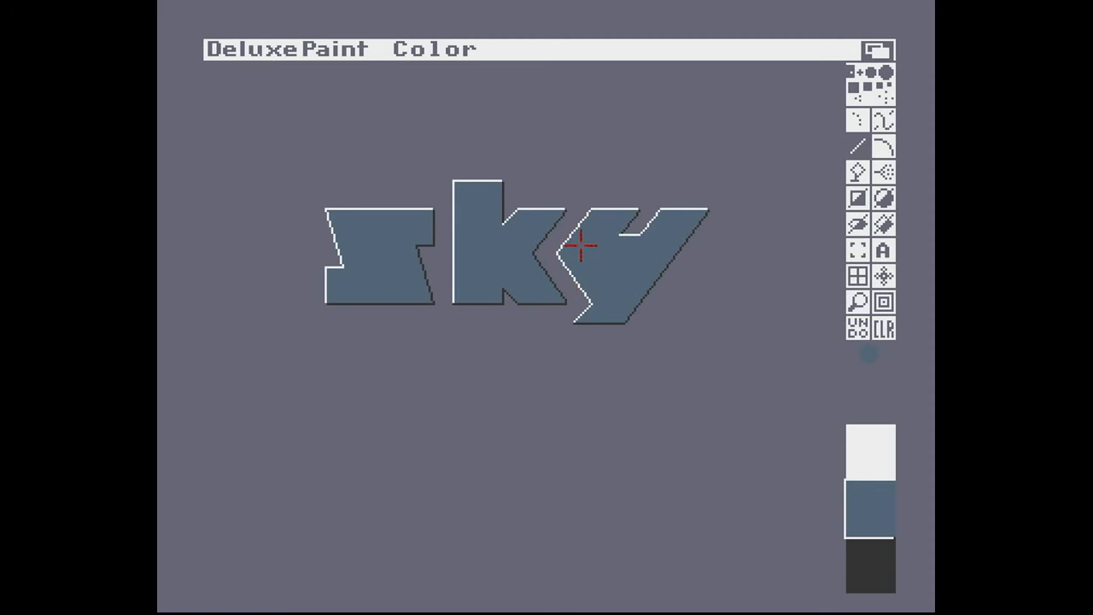
pyautogui.press('m')
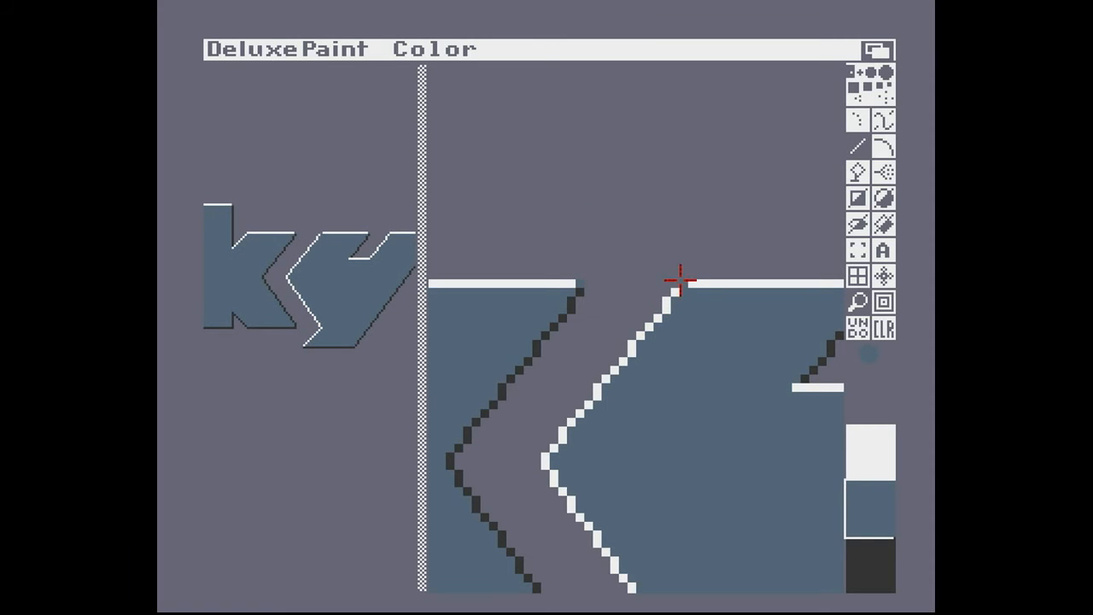
pyautogui.press('m')
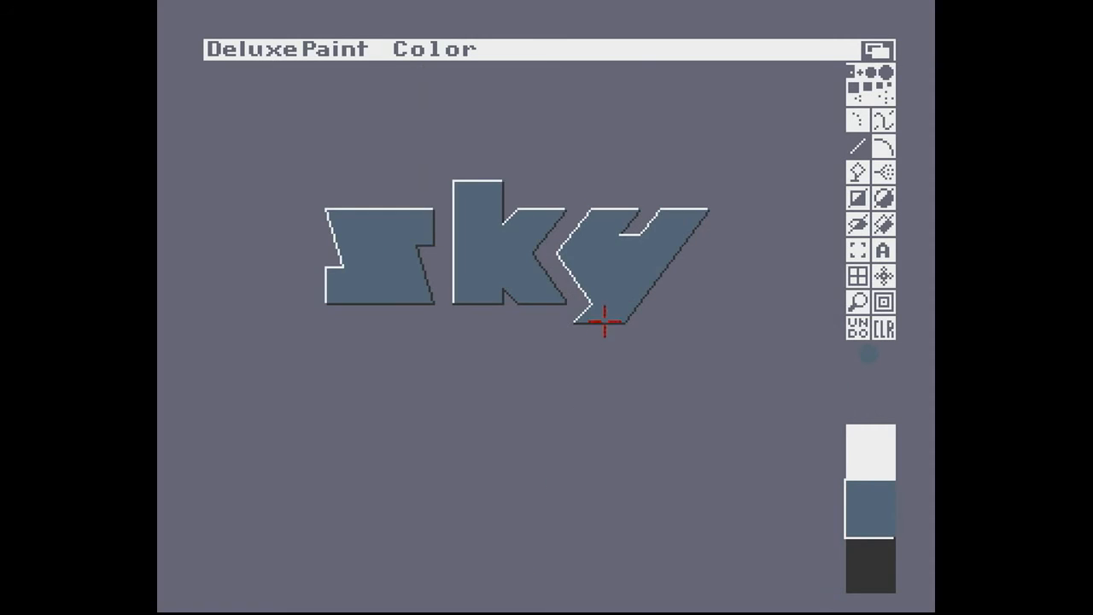
pyautogui.press('m')
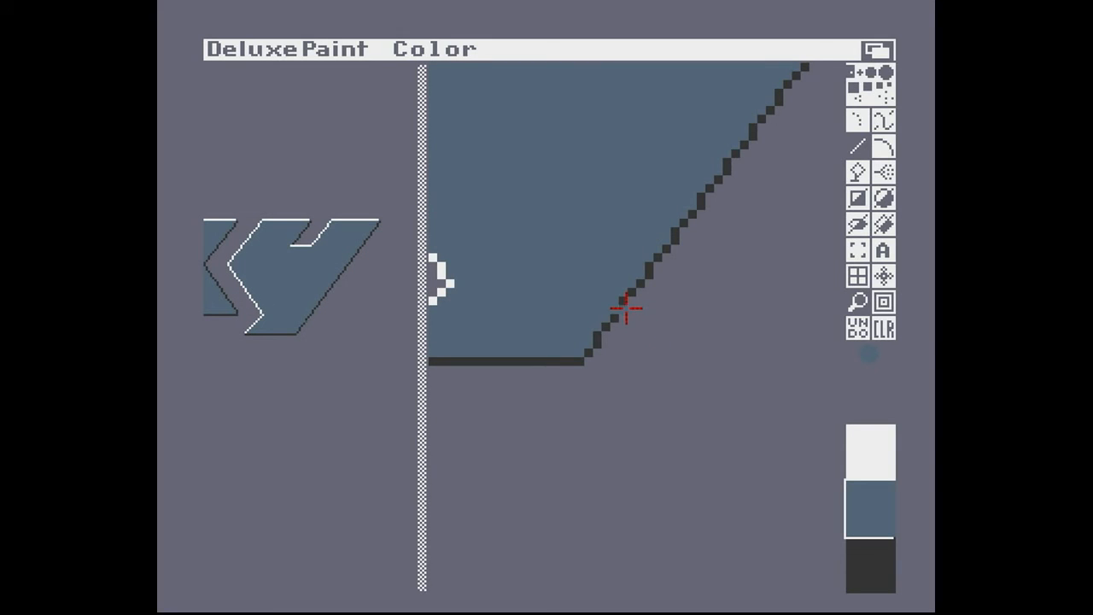
pyautogui.press('m')
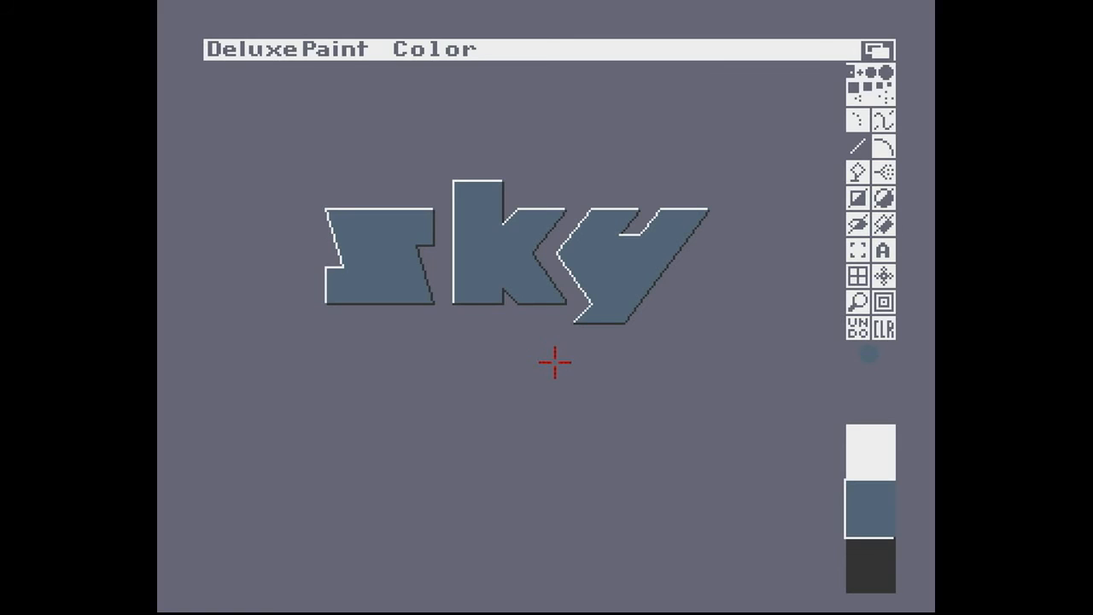
# Step: Change the picture's screen format to 8 colours
pyautogui.rightClick(241, 52)
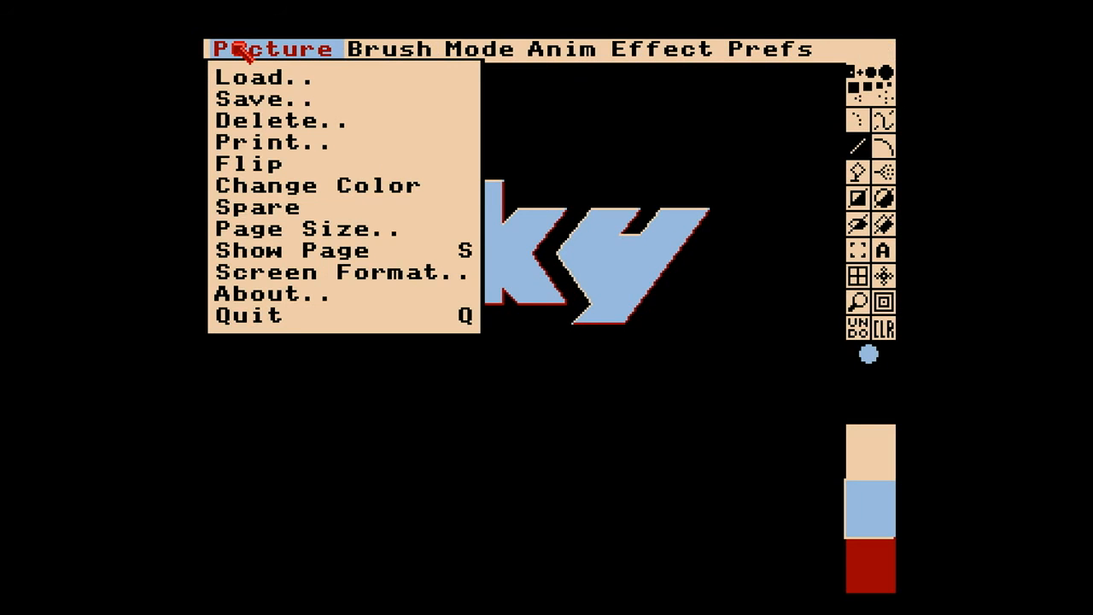
pyautogui.rightClick(311, 272)
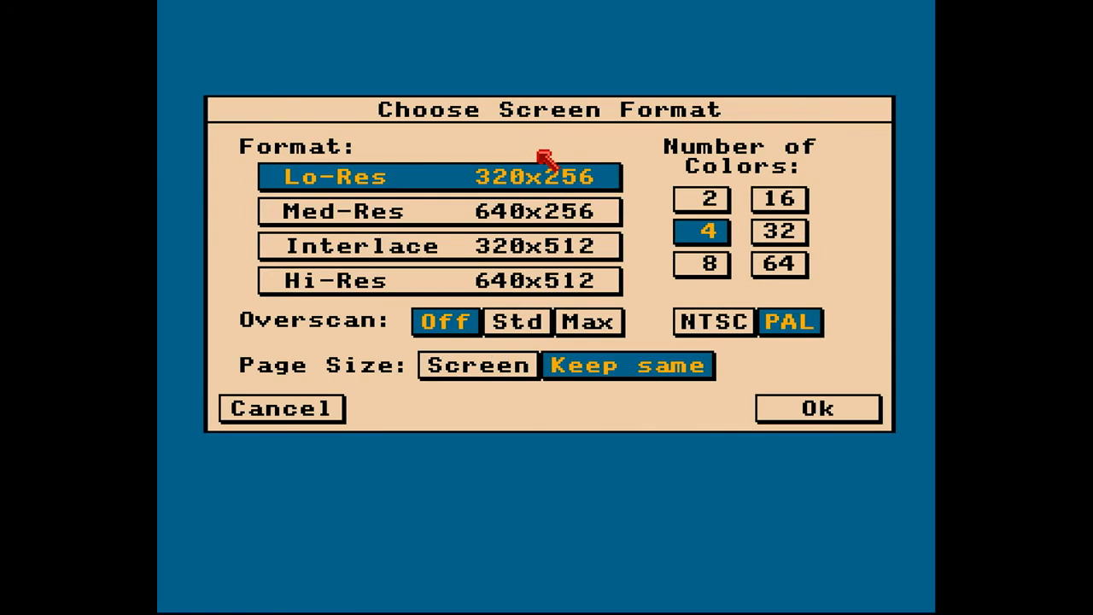
pyautogui.click(707, 265)
pyautogui.click(792, 411)
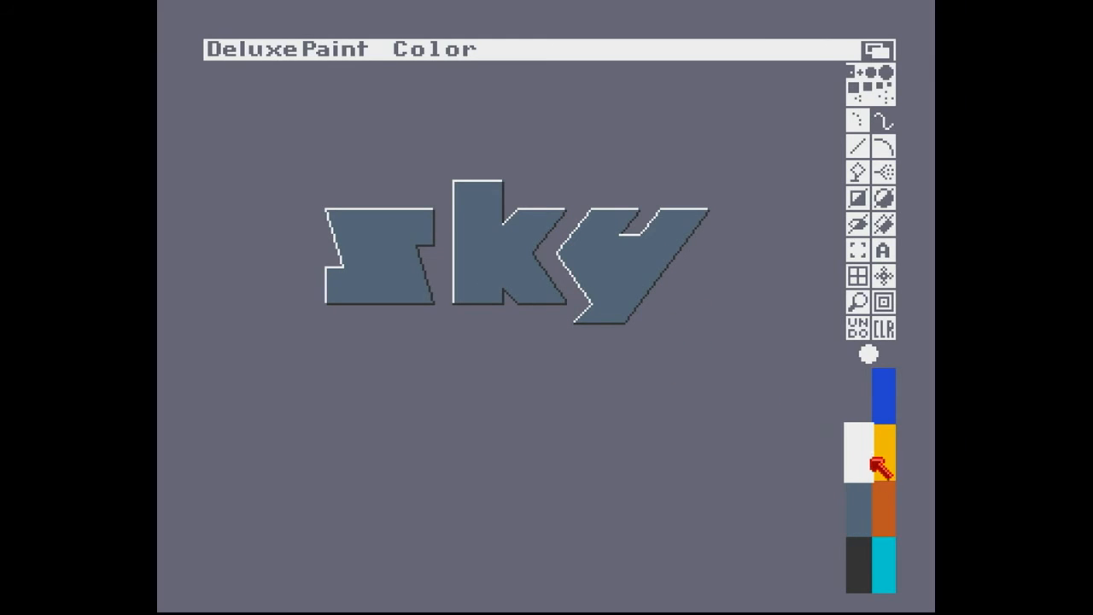
# Step: In the colour palette, copy white over the blue swatch and dark grey over the cyan swatch
pyautogui.press('p')
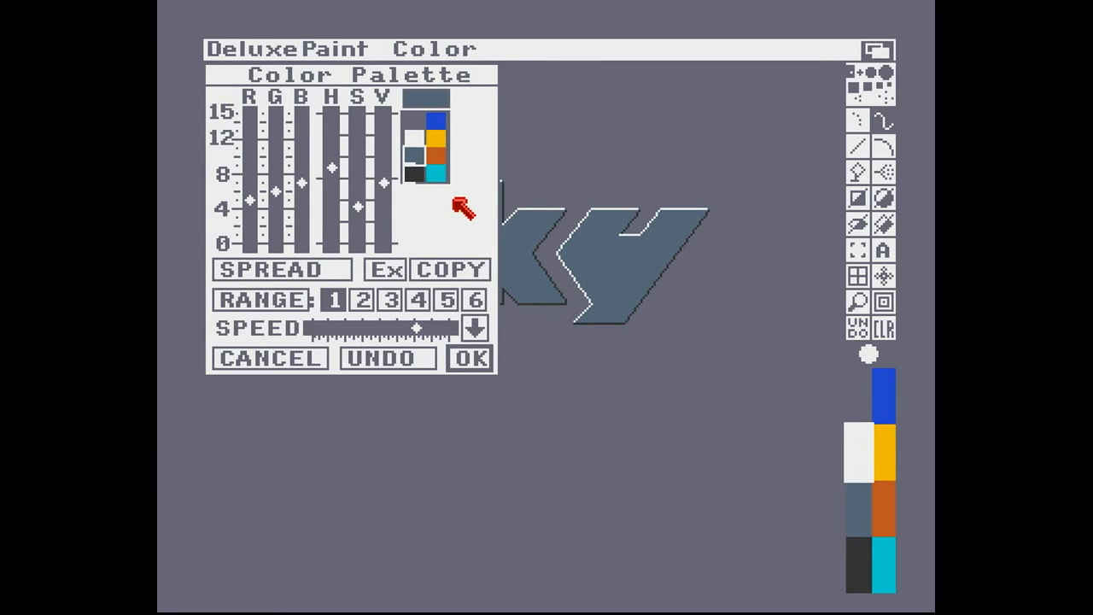
pyautogui.click(410, 138)
pyautogui.click(444, 270)
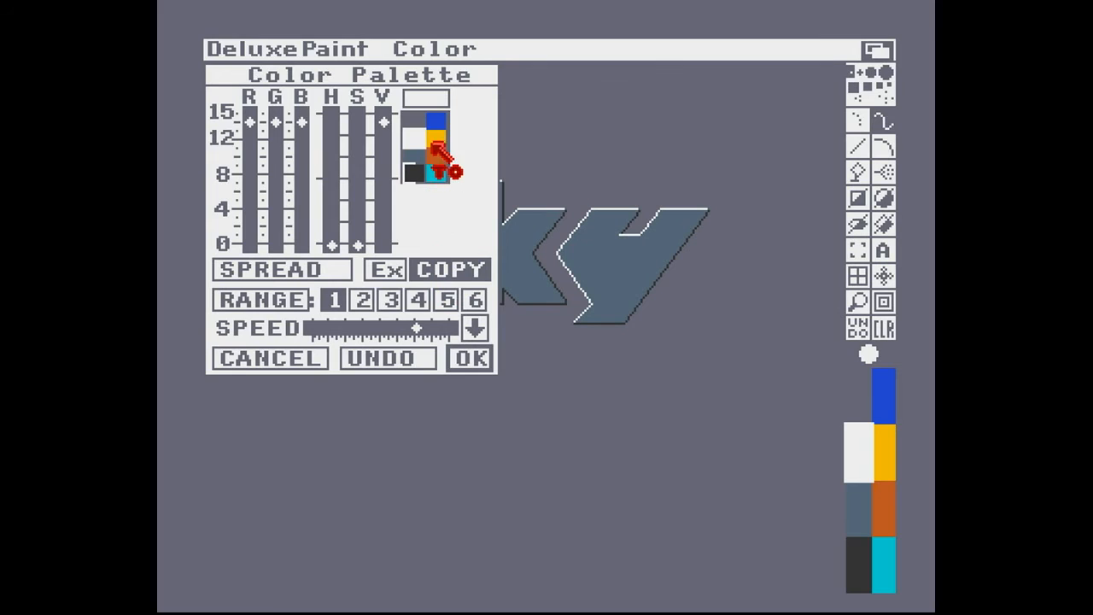
pyautogui.click(433, 121)
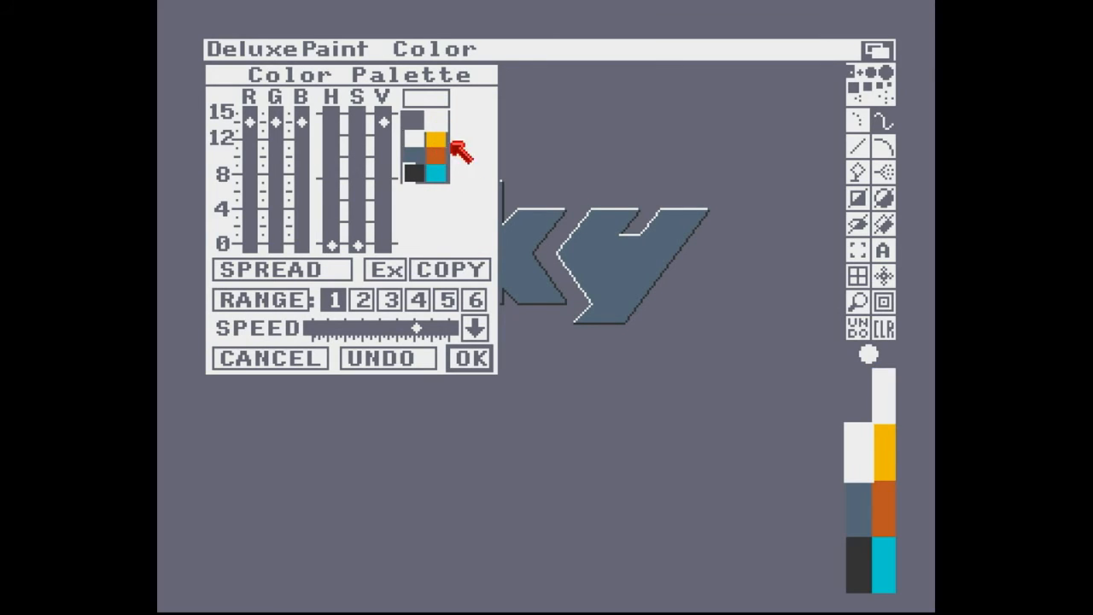
pyautogui.click(416, 174)
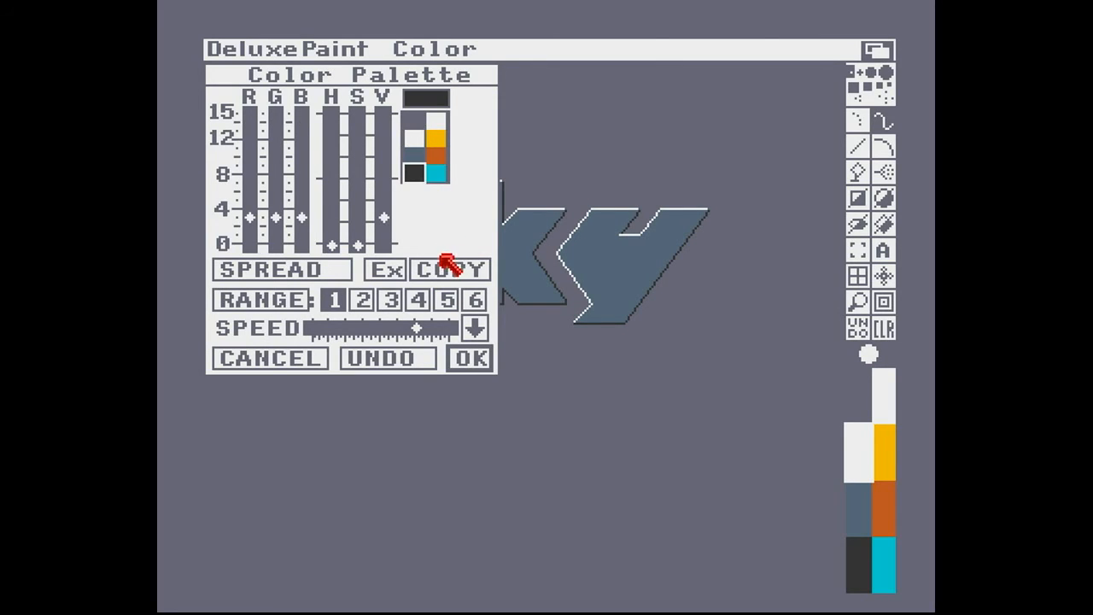
pyautogui.click(447, 268)
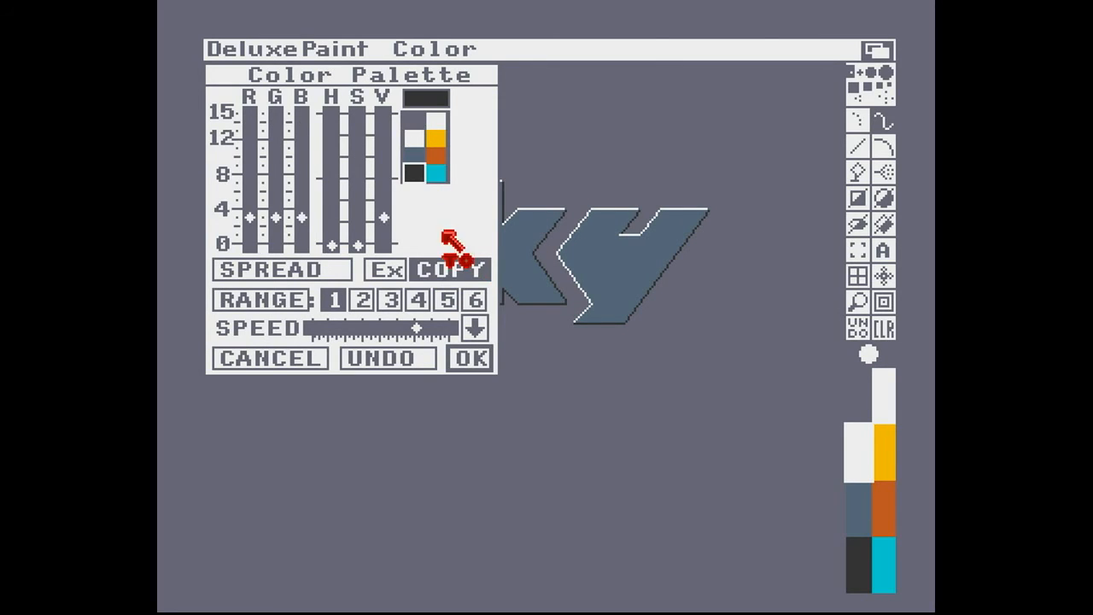
pyautogui.click(438, 174)
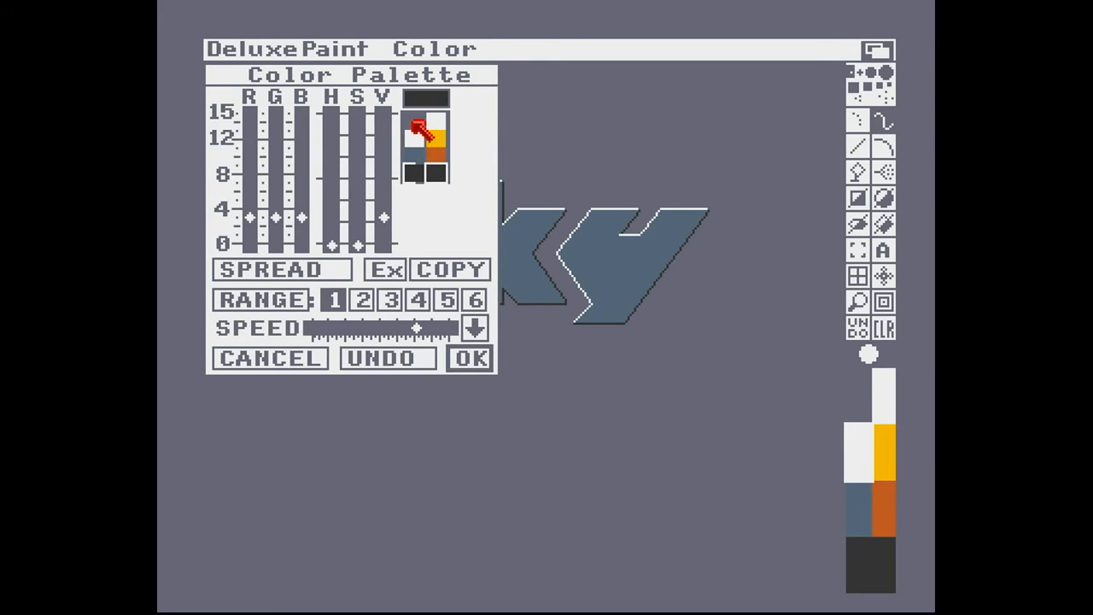
# Step: Copy the background grey over the yellow swatch and spread the colours from it to the copied dark grey
pyautogui.click(415, 124)
pyautogui.click(447, 271)
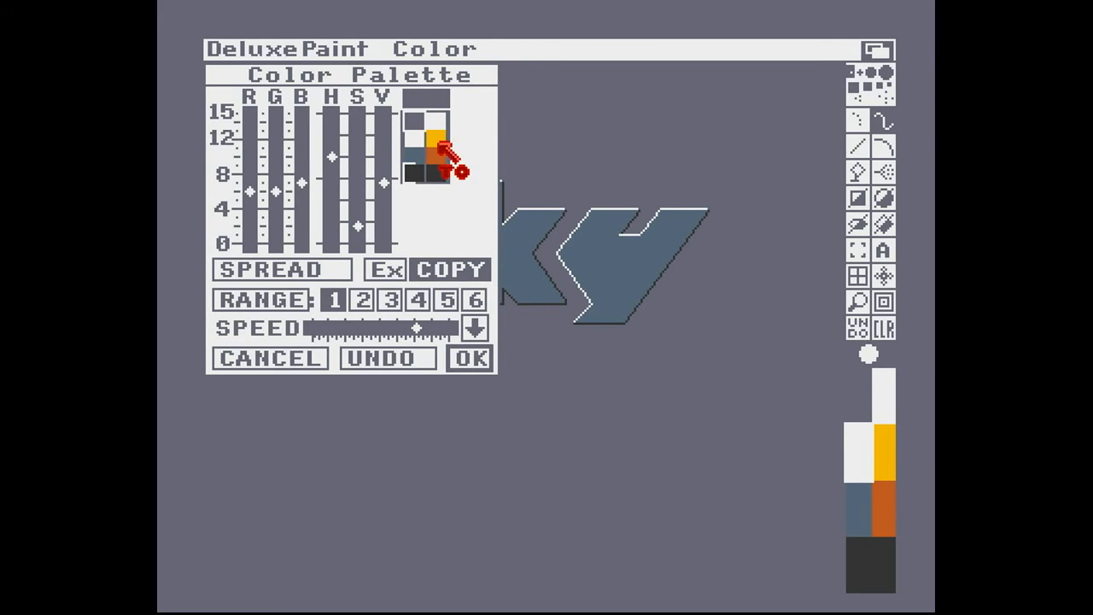
pyautogui.click(436, 138)
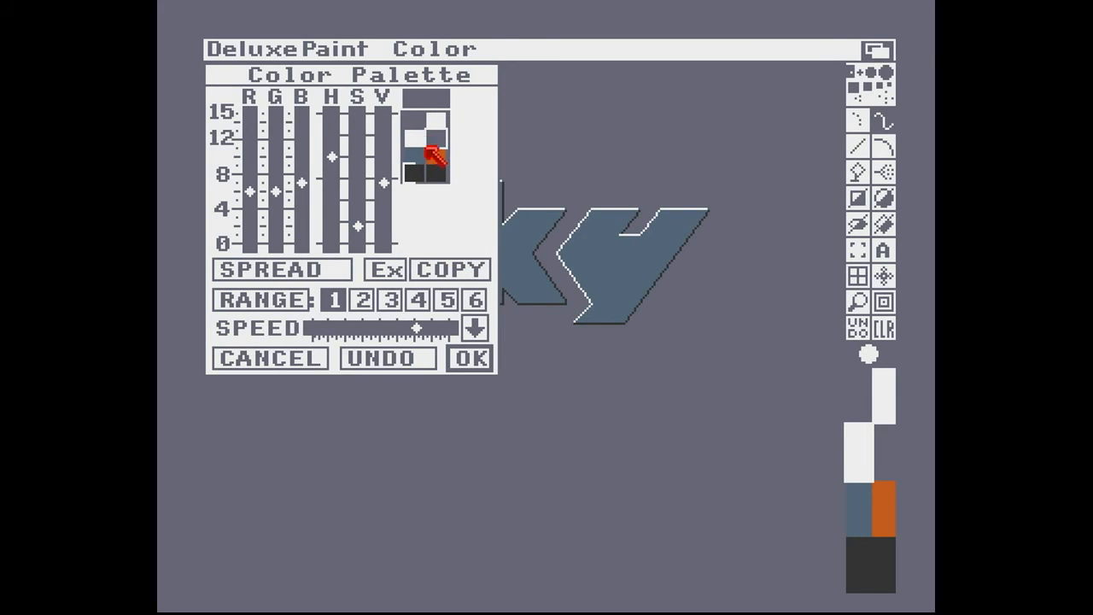
pyautogui.click(307, 274)
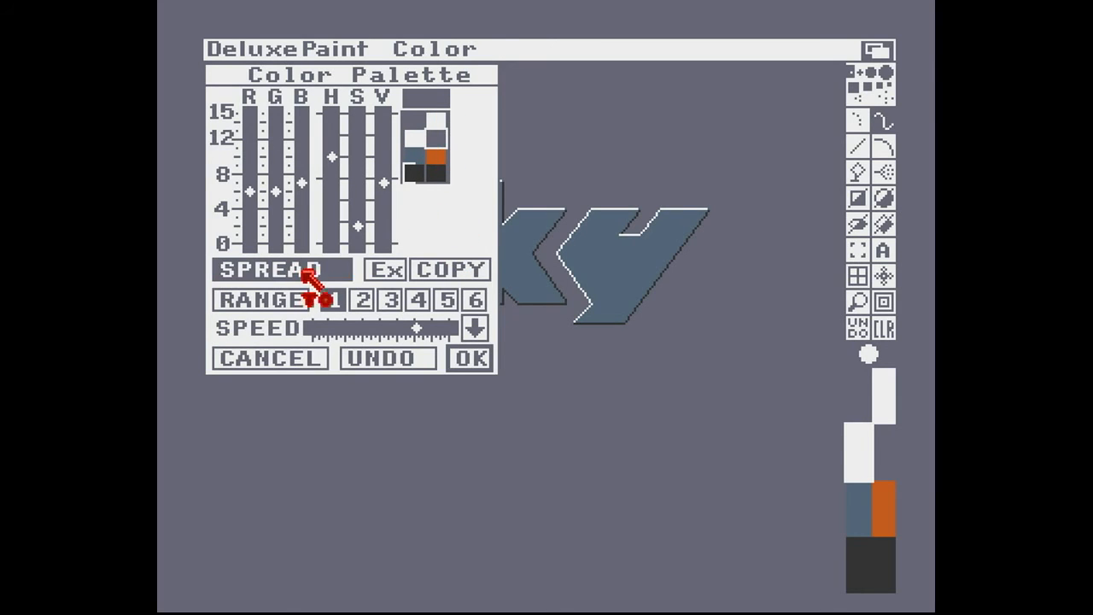
pyautogui.click(437, 173)
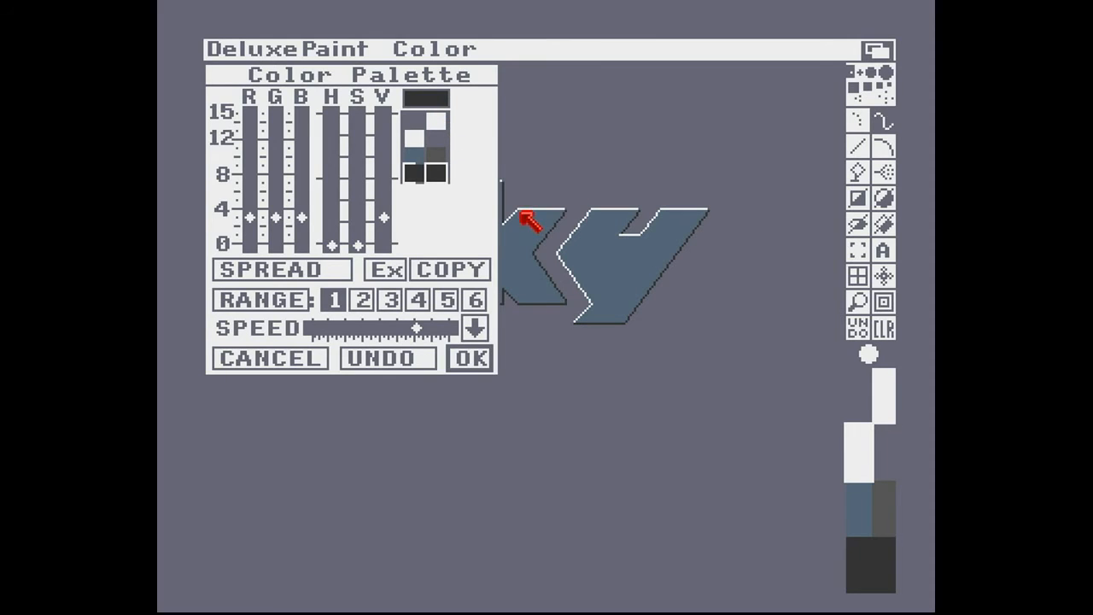
# Step: Change the swatch beside white to a light grey with red, green and blue all at 11
pyautogui.click(436, 156)
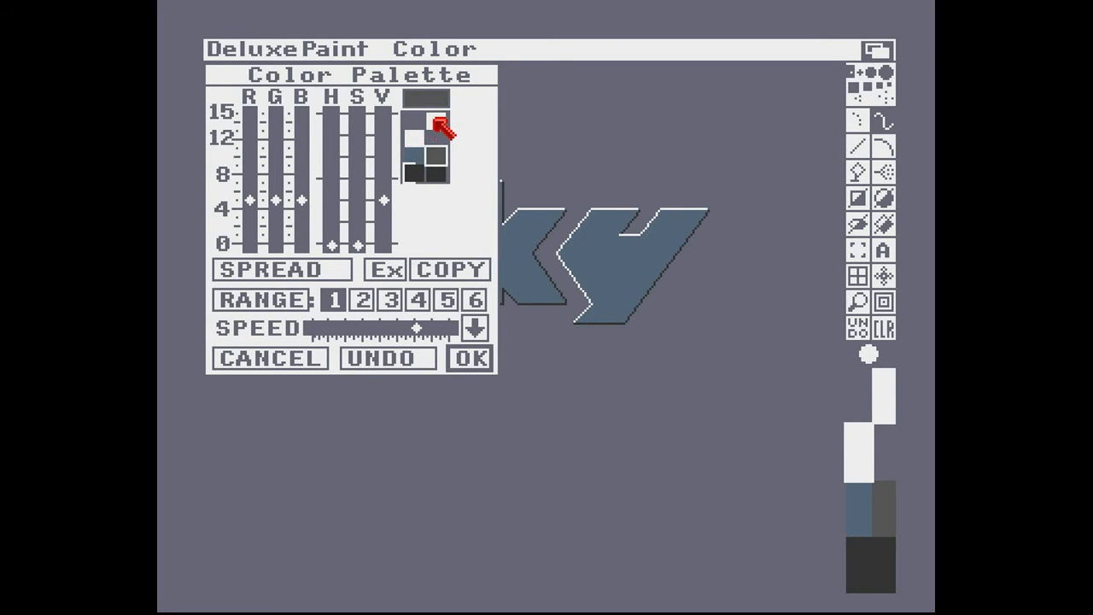
pyautogui.click(439, 128)
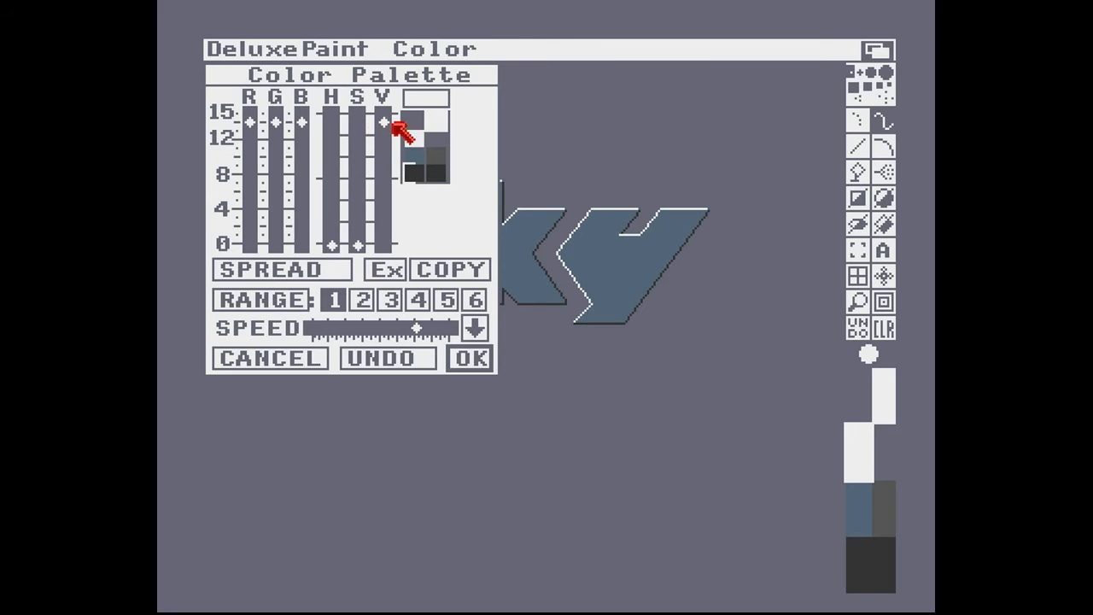
pyautogui.click(411, 122)
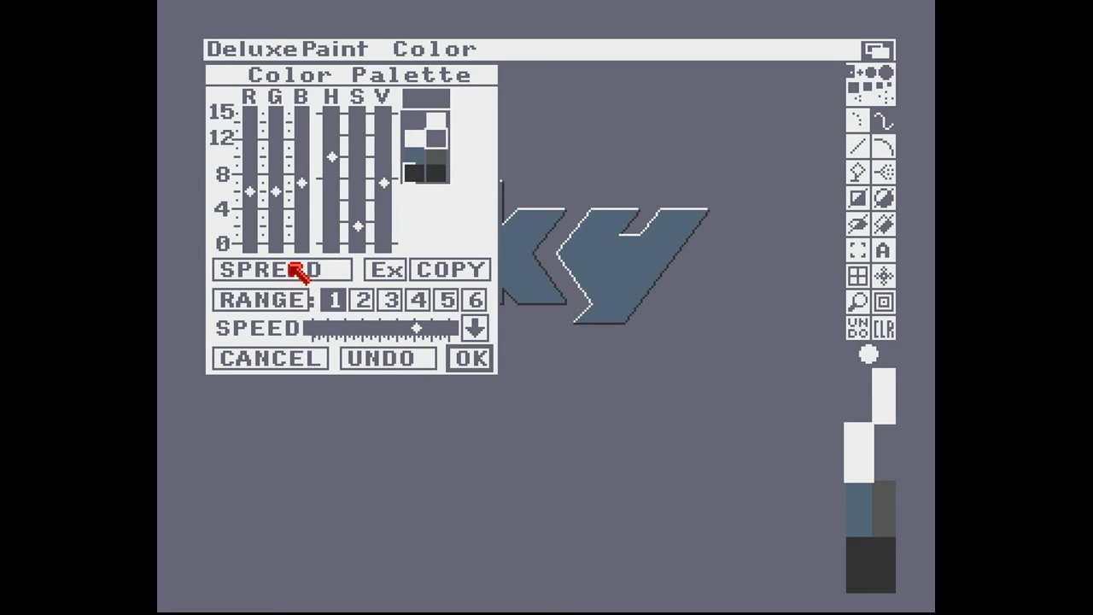
pyautogui.moveTo(252, 198); pyautogui.dragTo(252, 151)
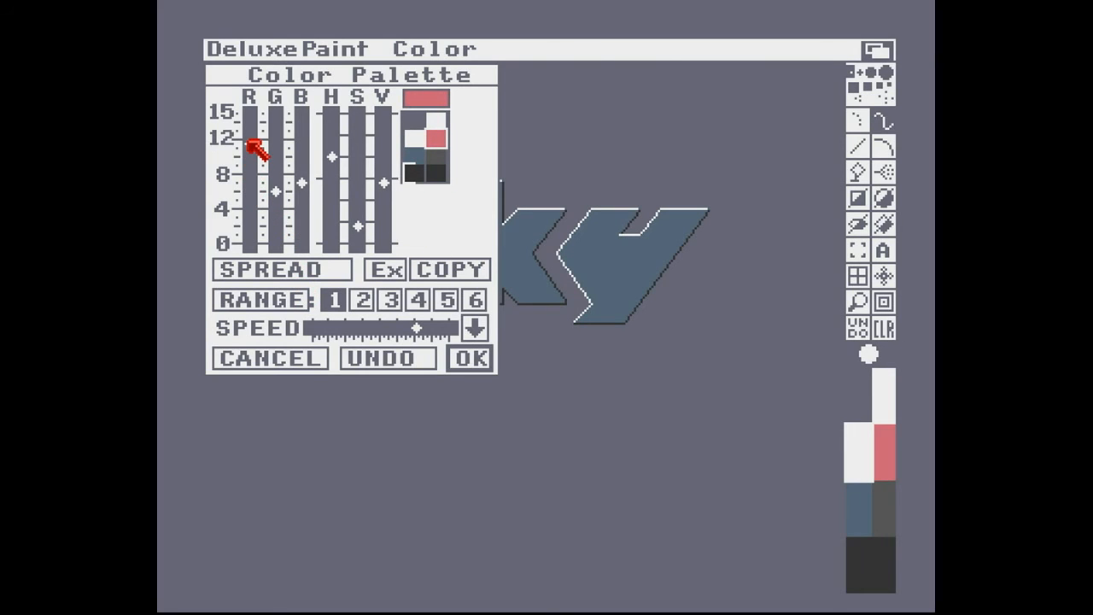
pyautogui.moveTo(276, 195); pyautogui.dragTo(300, 150)
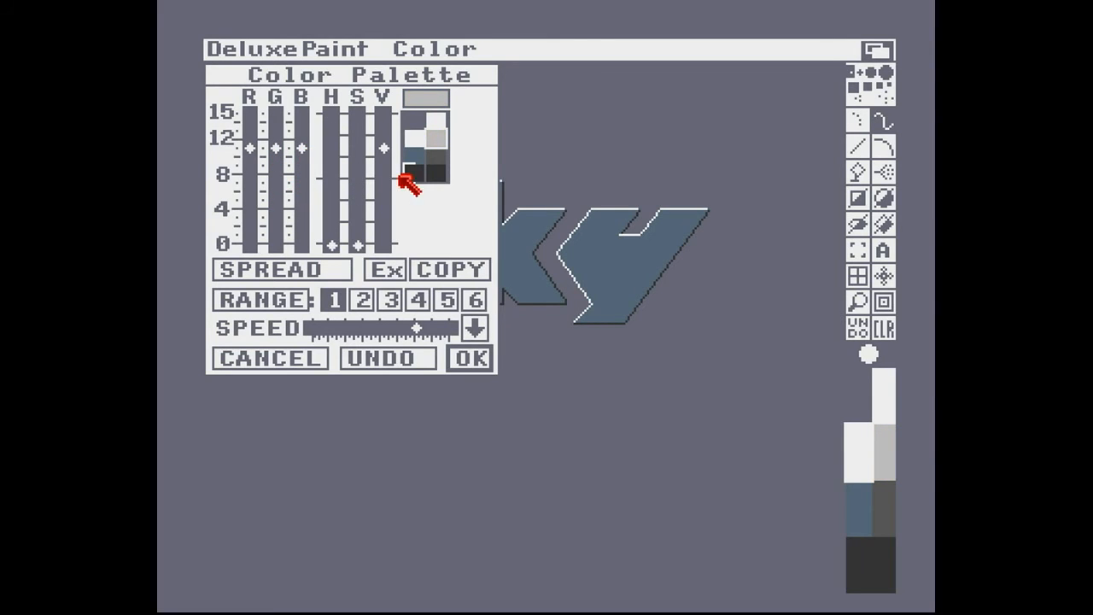
# Step: Turn the first and last swatches of the second palette column magenta, with green at 0, and accept the palette
pyautogui.click(431, 118)
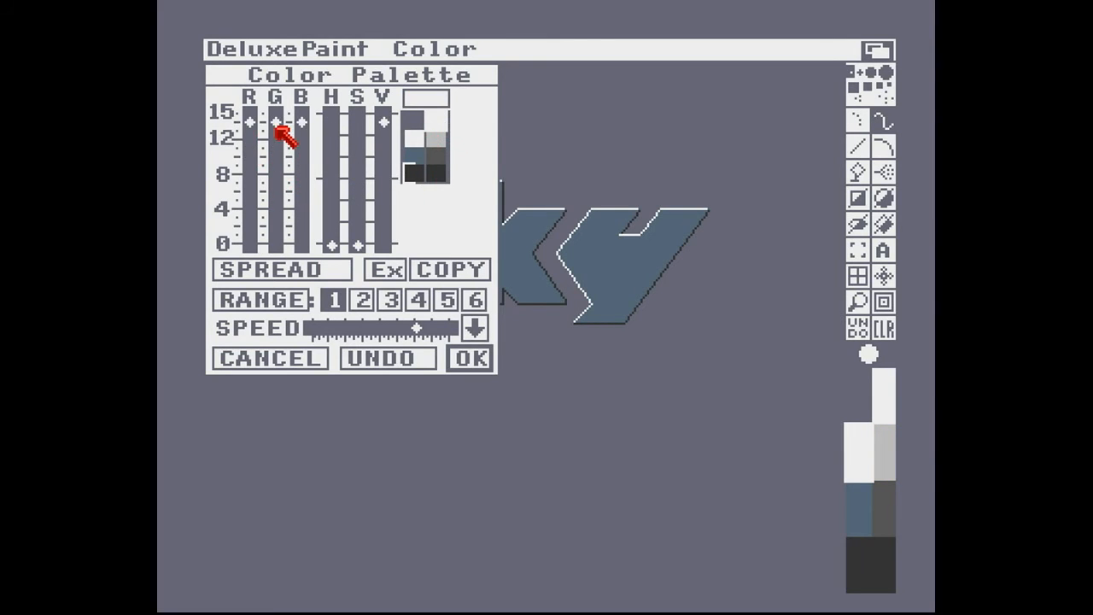
pyautogui.moveTo(274, 122); pyautogui.dragTo(285, 299)
pyautogui.click(438, 173)
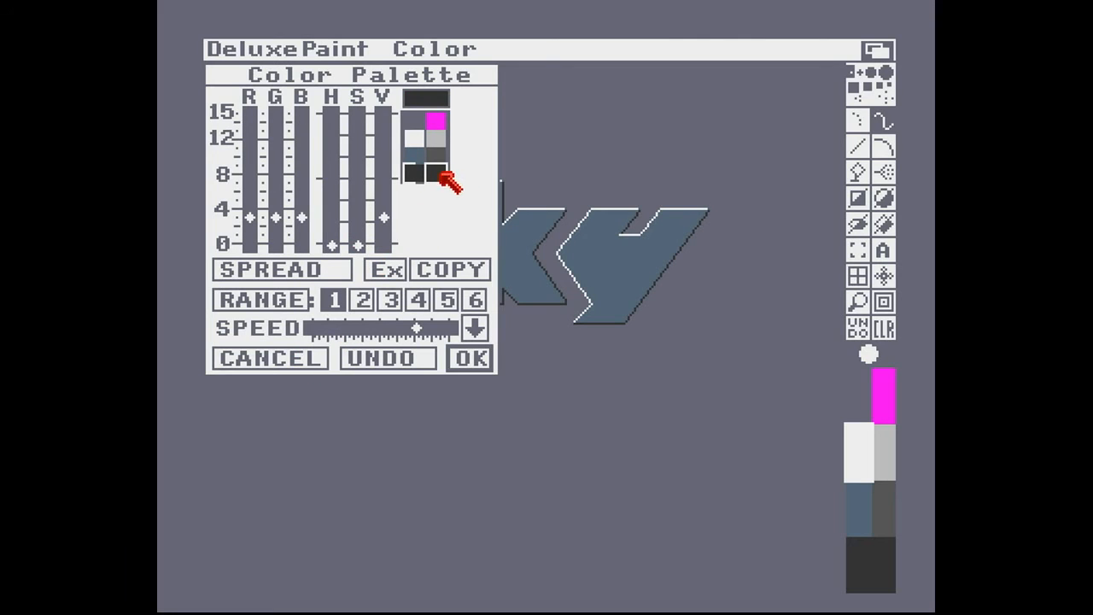
pyautogui.moveTo(274, 214); pyautogui.dragTo(255, 90)
pyautogui.moveTo(303, 240); pyautogui.dragTo(309, 114)
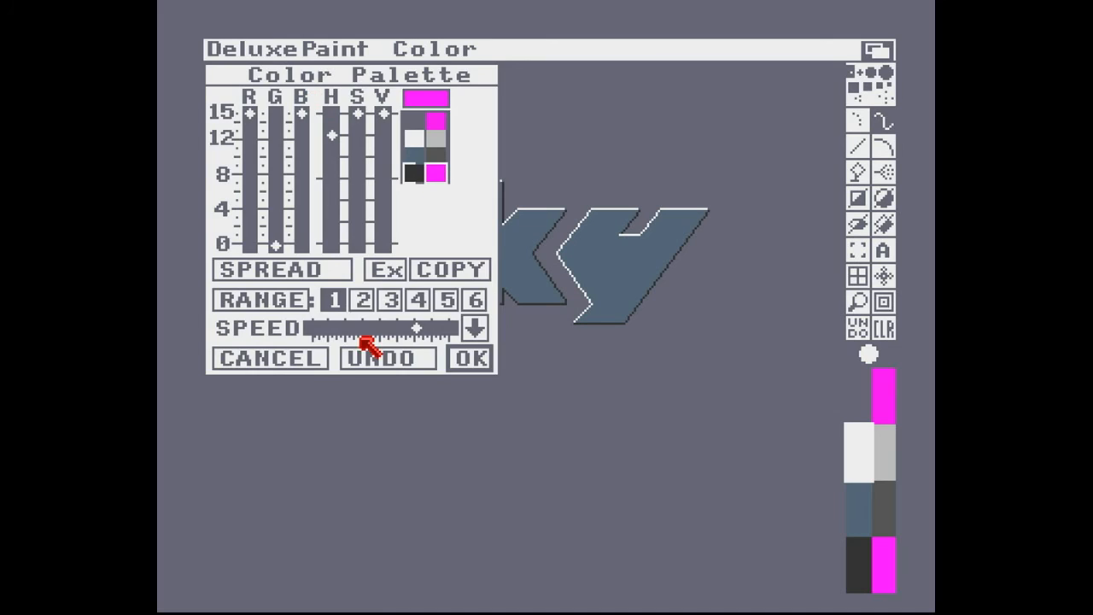
pyautogui.click(472, 358)
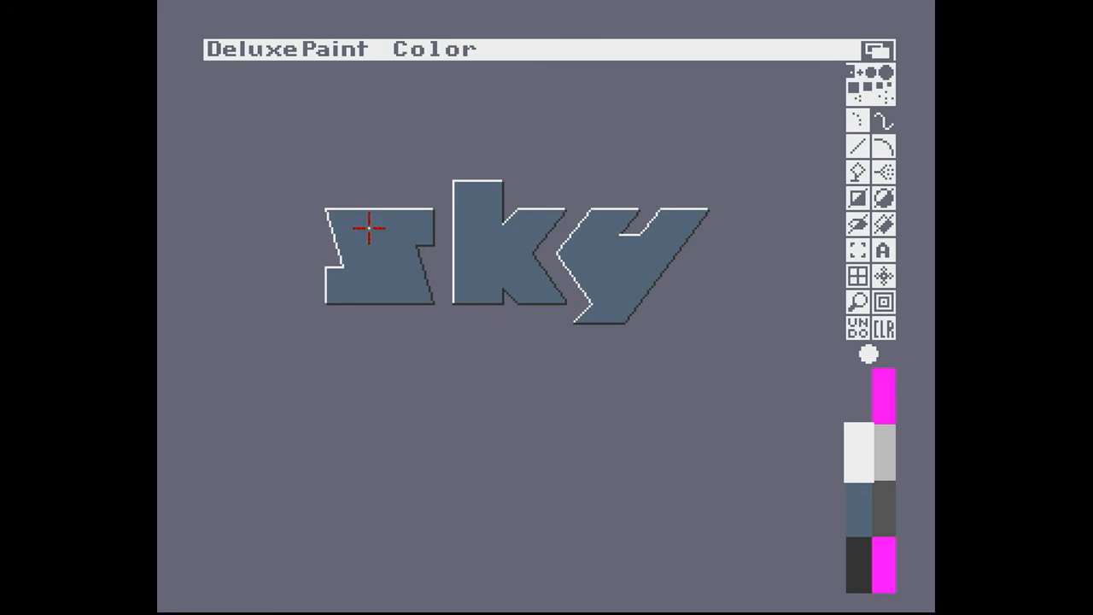
# Step: Magnify the s and paint light grey anti-aliasing pixels at each stair-step of its slanted white left edge
pyautogui.press('m')
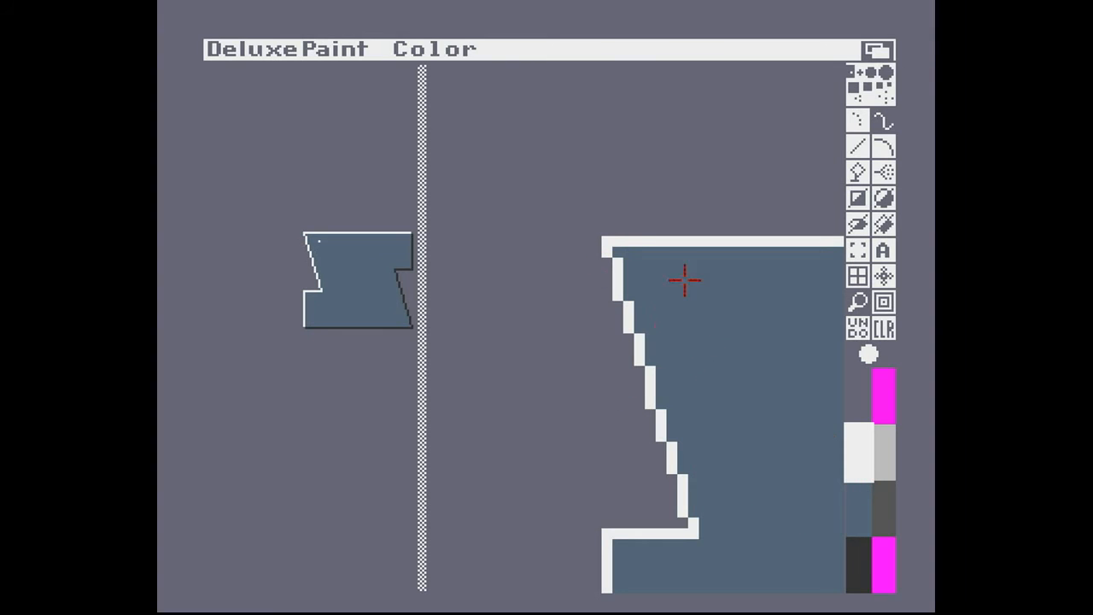
pyautogui.click(884, 461)
pyautogui.click(607, 268)
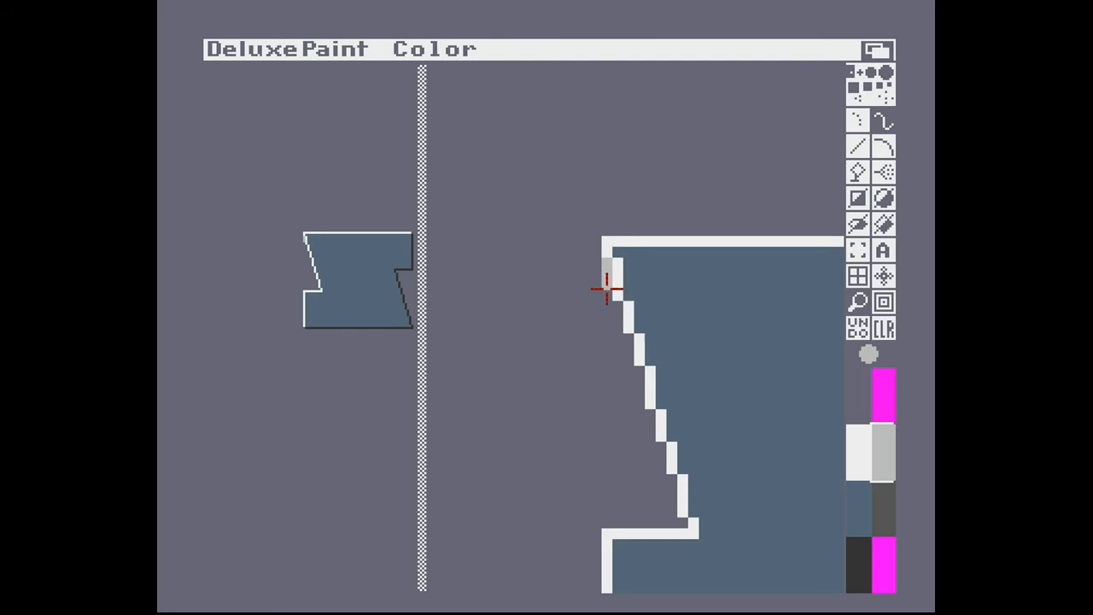
pyautogui.click(617, 305)
pyautogui.click(628, 338)
pyautogui.click(638, 383)
pyautogui.click(649, 413)
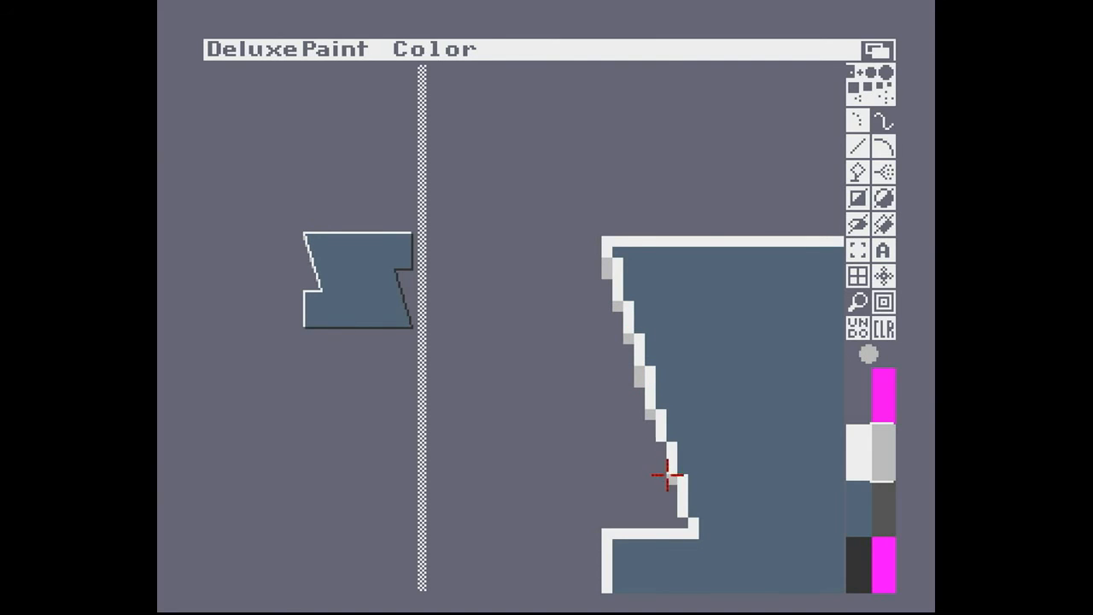
pyautogui.click(662, 446)
pyautogui.click(671, 486)
pyautogui.click(683, 521)
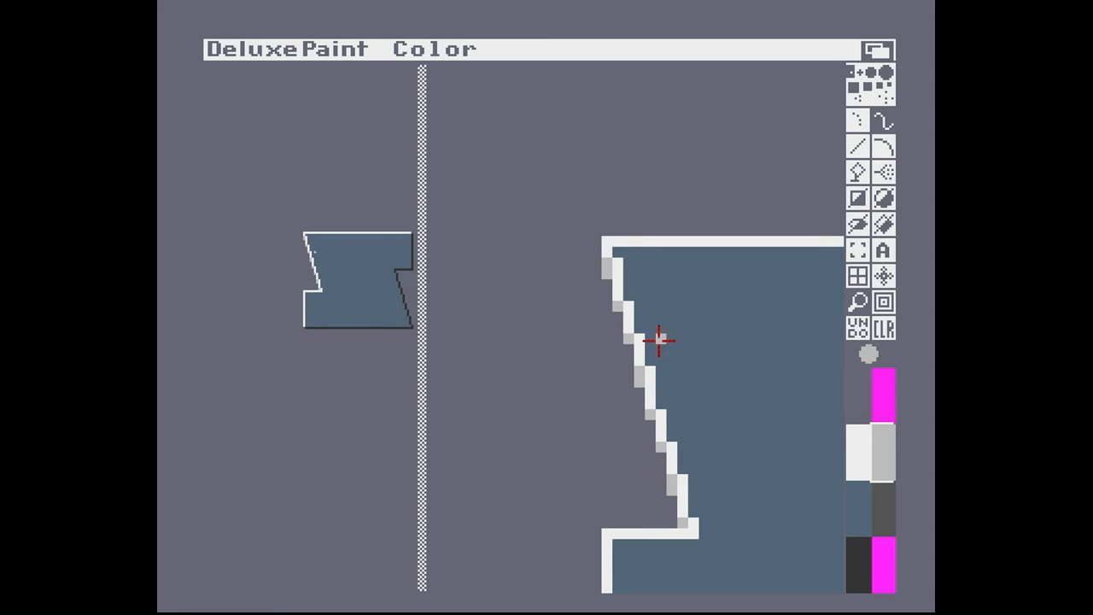
# Step: Compare the smoothed slanted left edge of the s in normal and magnified views
pyautogui.press('m')
pyautogui.press('m')
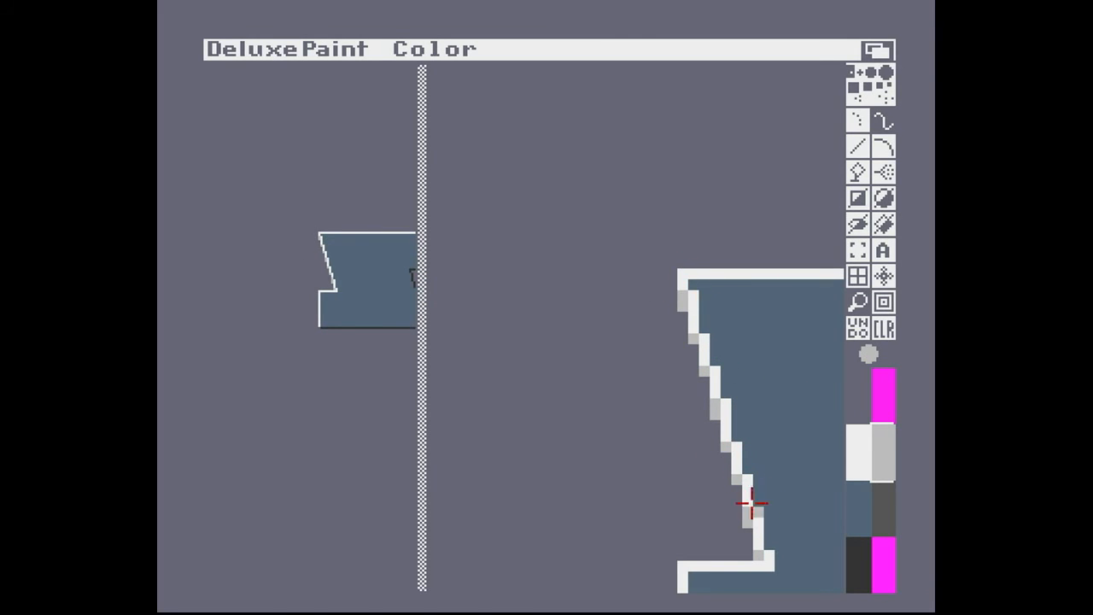
pyautogui.press('m')
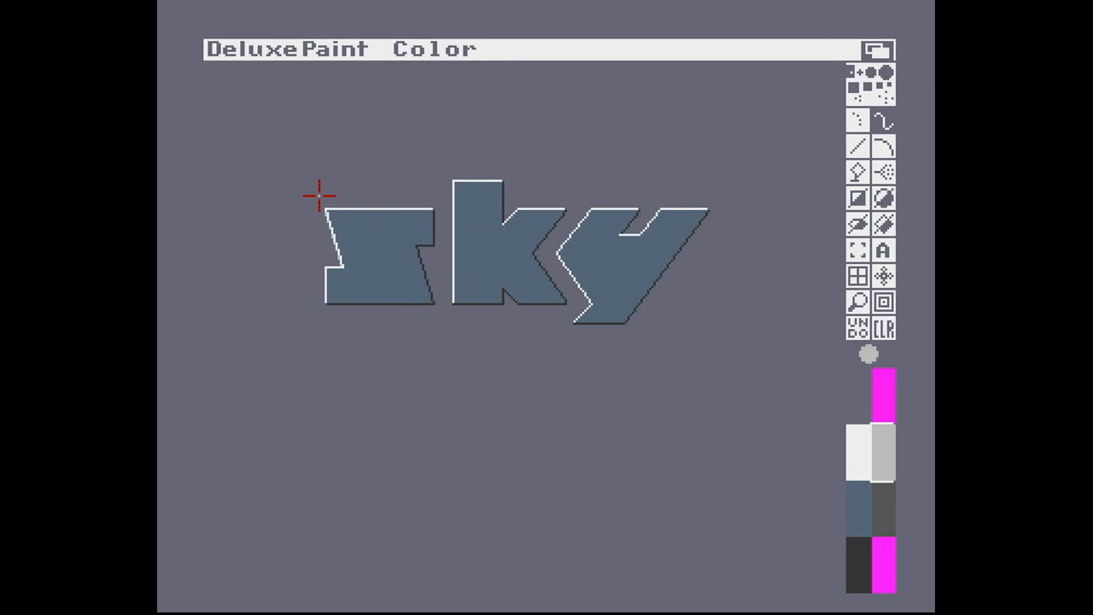
pyautogui.press('m')
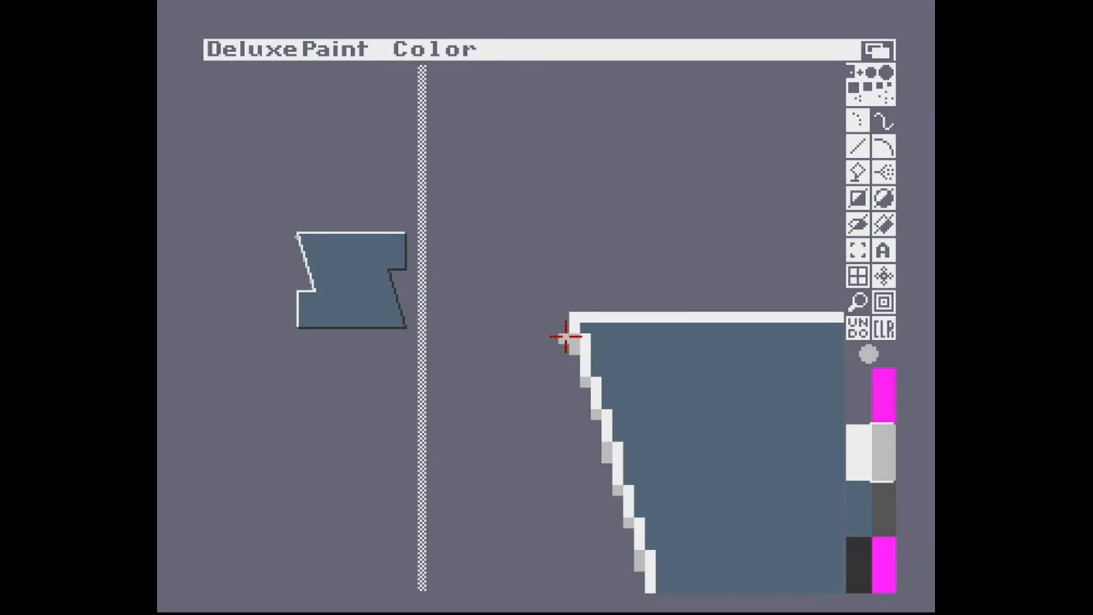
pyautogui.press('m')
pyautogui.press('m')
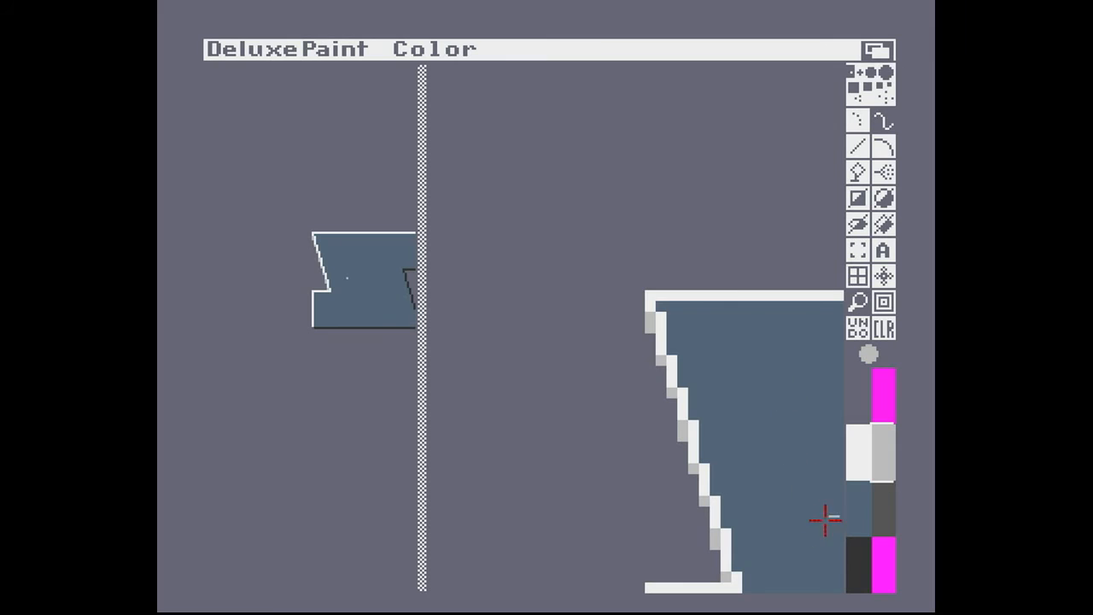
pyautogui.press('m')
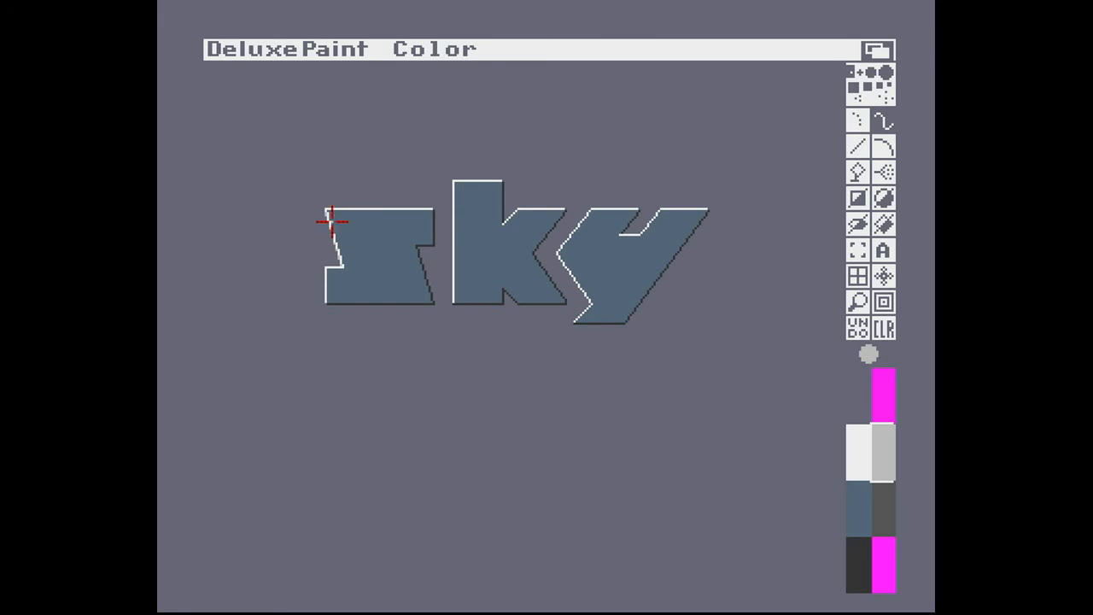
pyautogui.press('m')
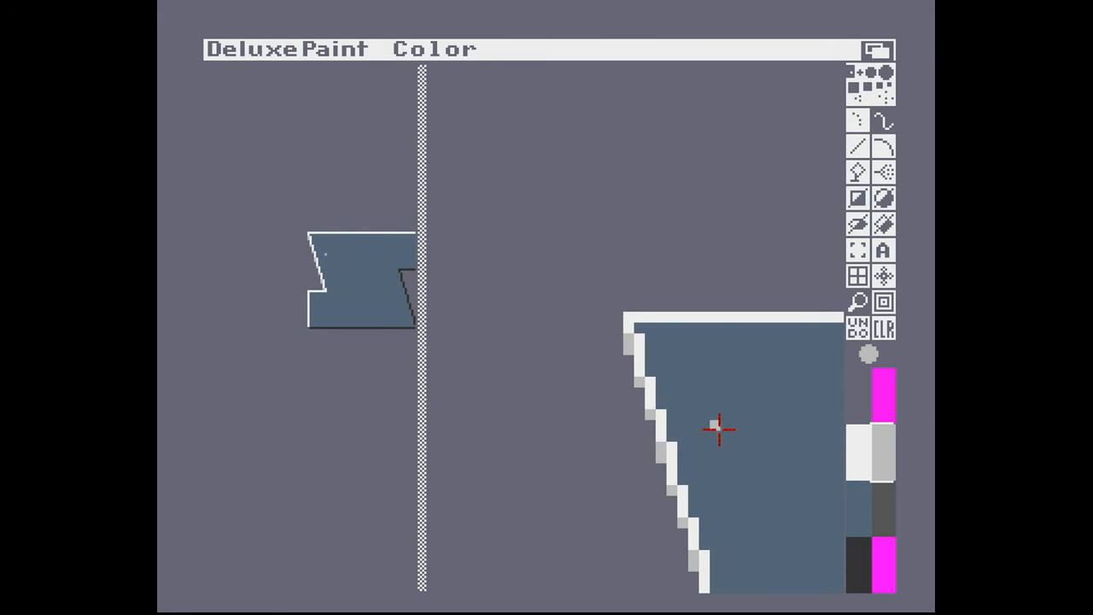
pyautogui.press('m')
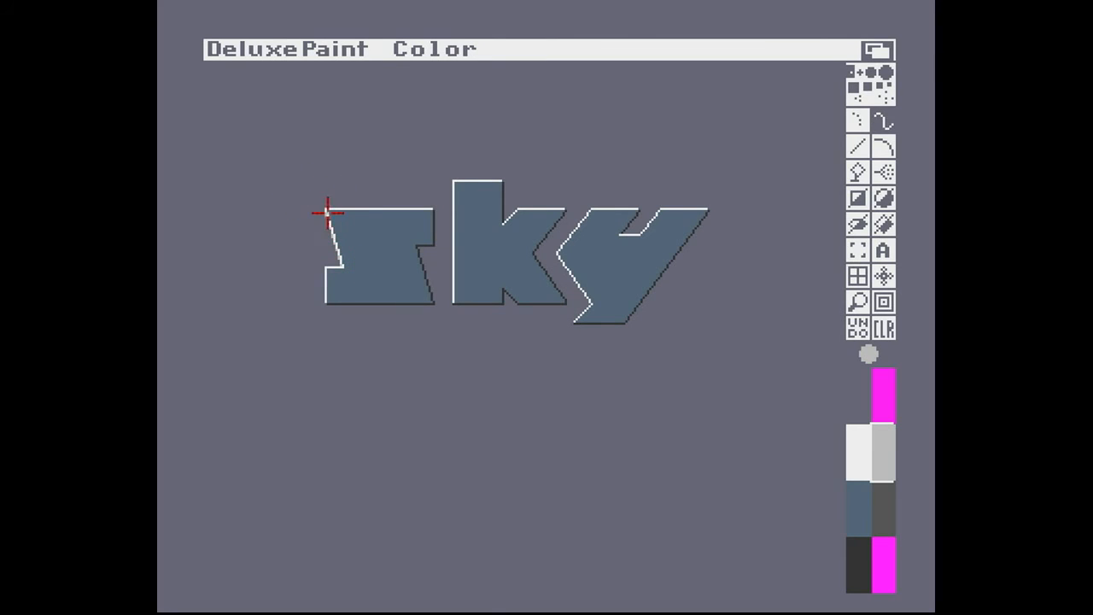
pyautogui.press('m')
pyautogui.press('m')
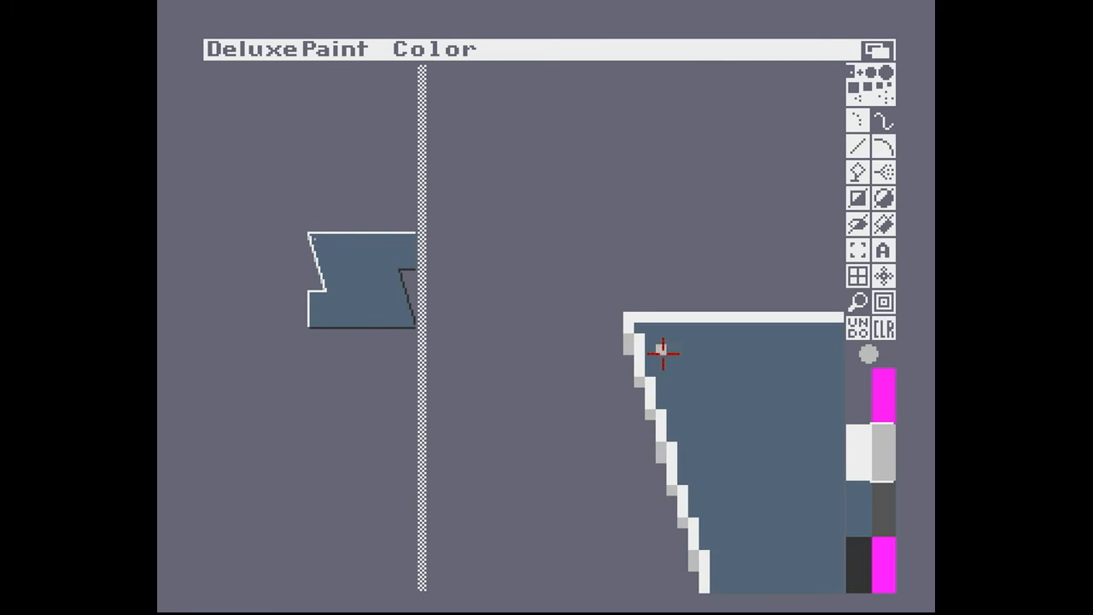
pyautogui.press('m')
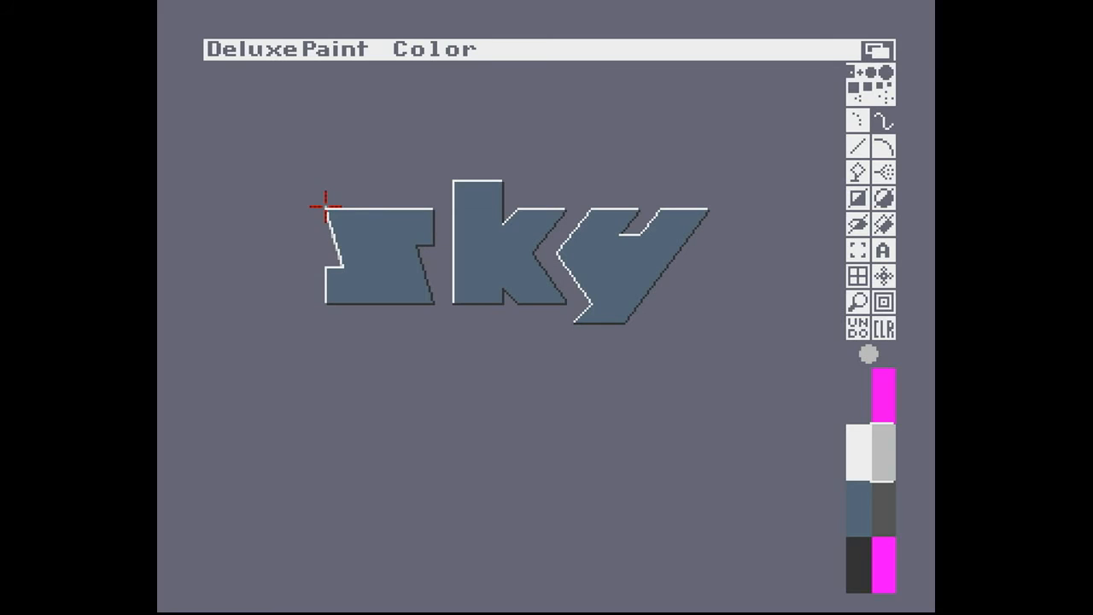
pyautogui.press('m')
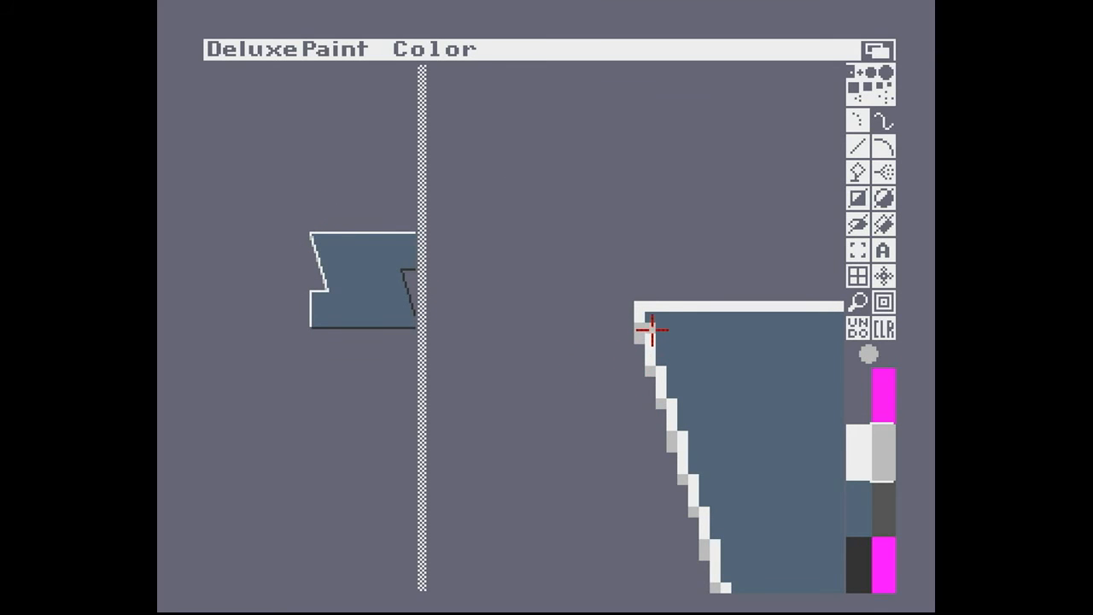
pyautogui.press('m')
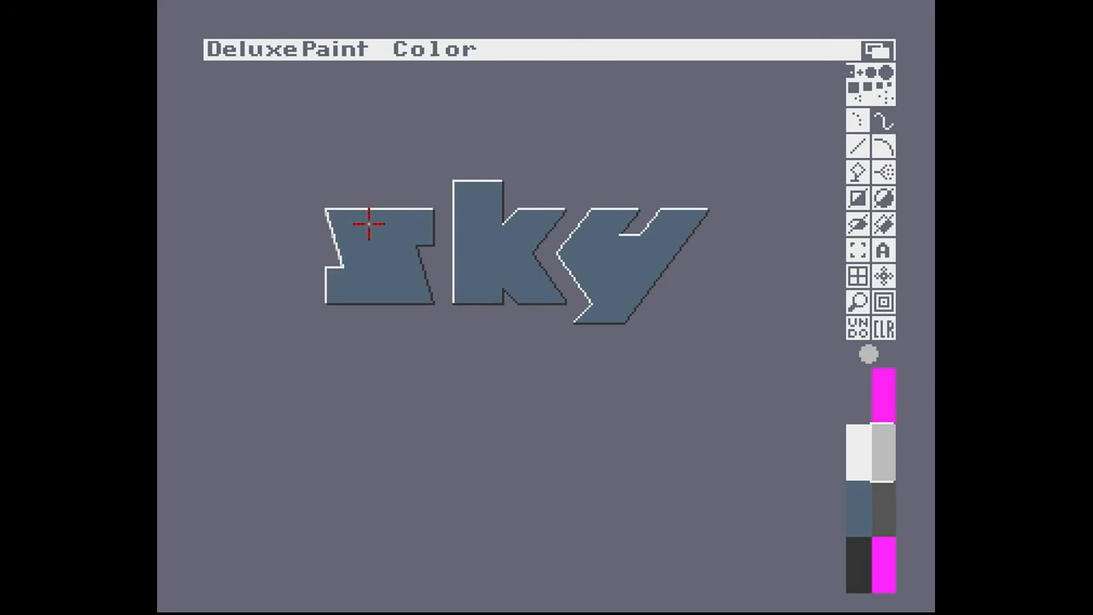
# Step: Recolour the slate-blue letter fill dark red in the palette, with red at 8 and green and blue at 2
pyautogui.press('p')
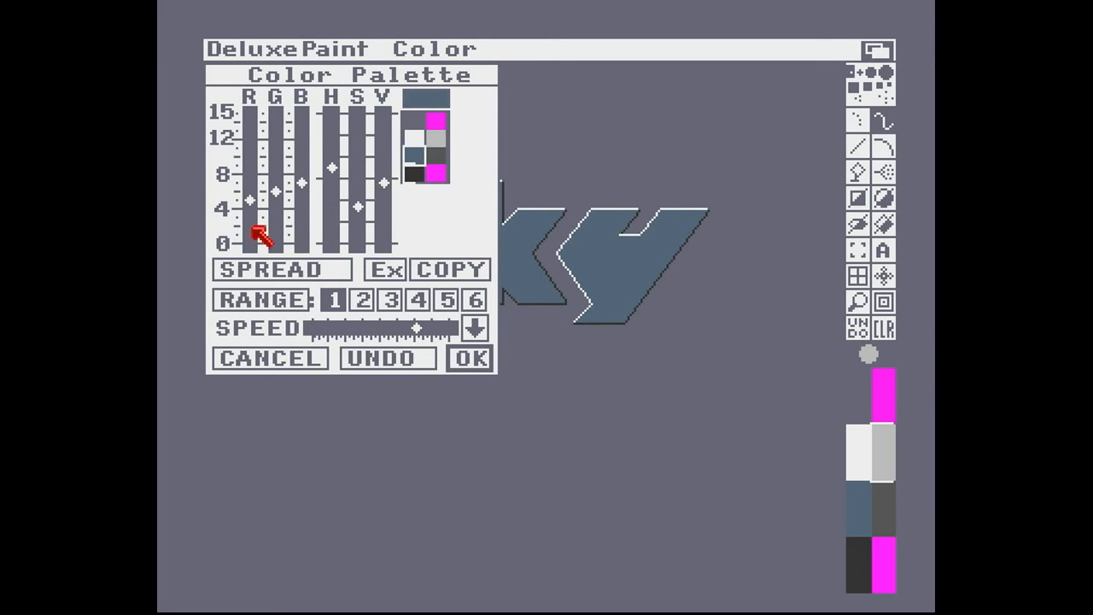
pyautogui.click(276, 199)
pyautogui.moveTo(301, 184); pyautogui.dragTo(298, 202)
pyautogui.click(250, 125)
pyautogui.click(248, 146)
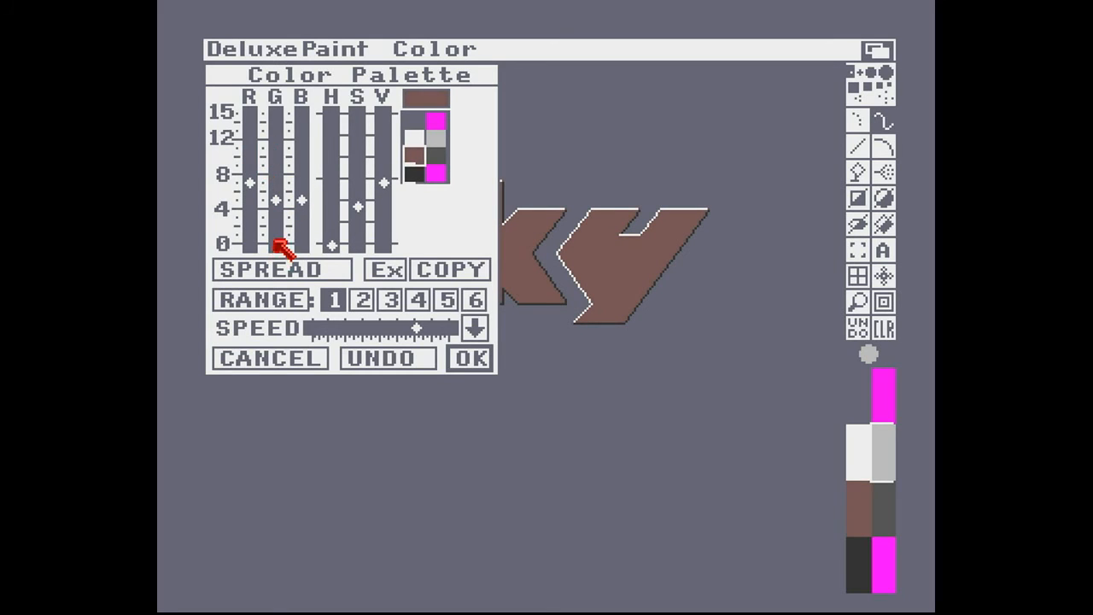
pyautogui.click(274, 240)
pyautogui.click(274, 239)
pyautogui.click(299, 236)
pyautogui.click(309, 232)
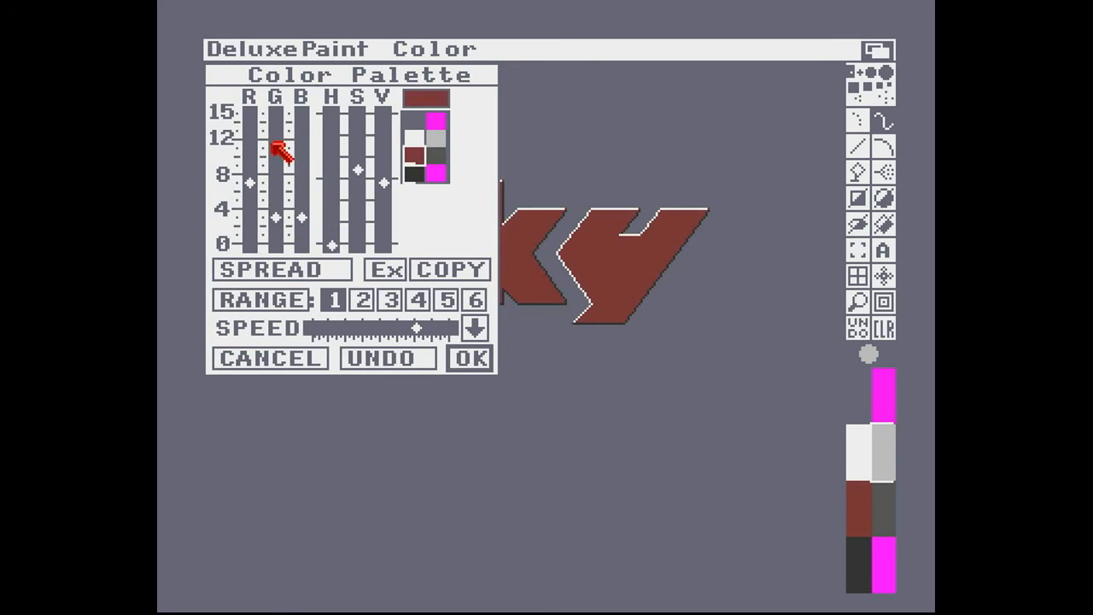
pyautogui.click(253, 117)
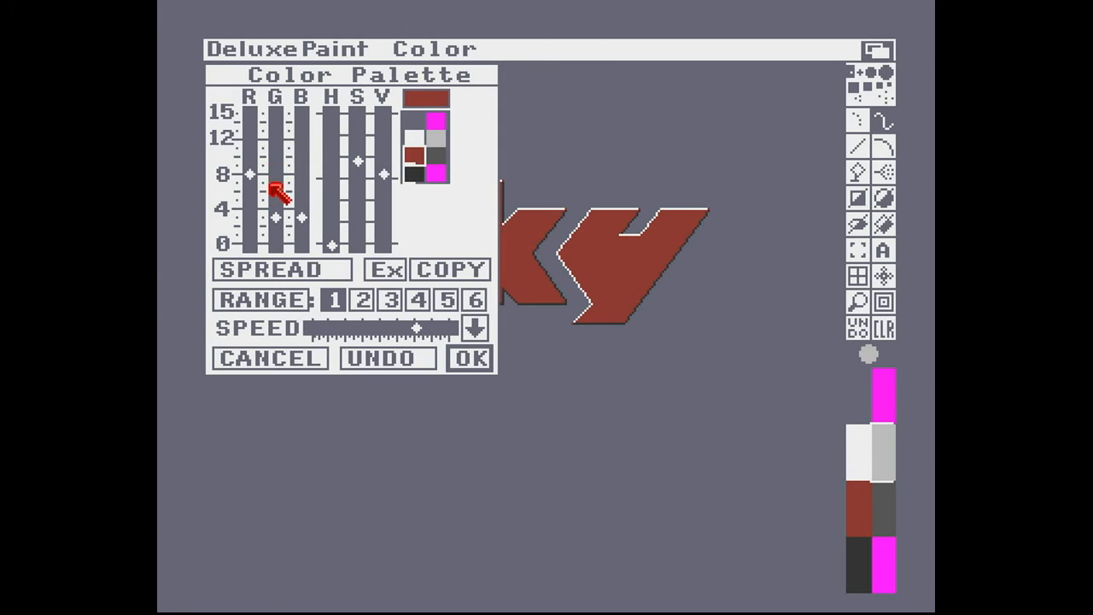
pyautogui.click(278, 238)
pyautogui.click(309, 244)
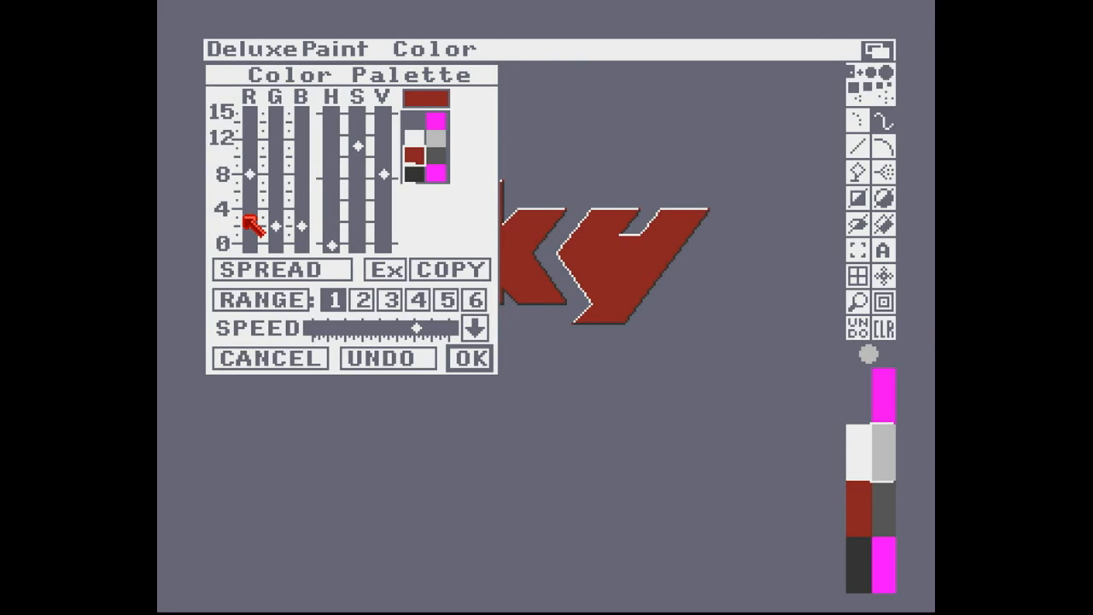
# Step: Try the dark red letter fill with blue at 0, and with red at 7
pyautogui.click(302, 236)
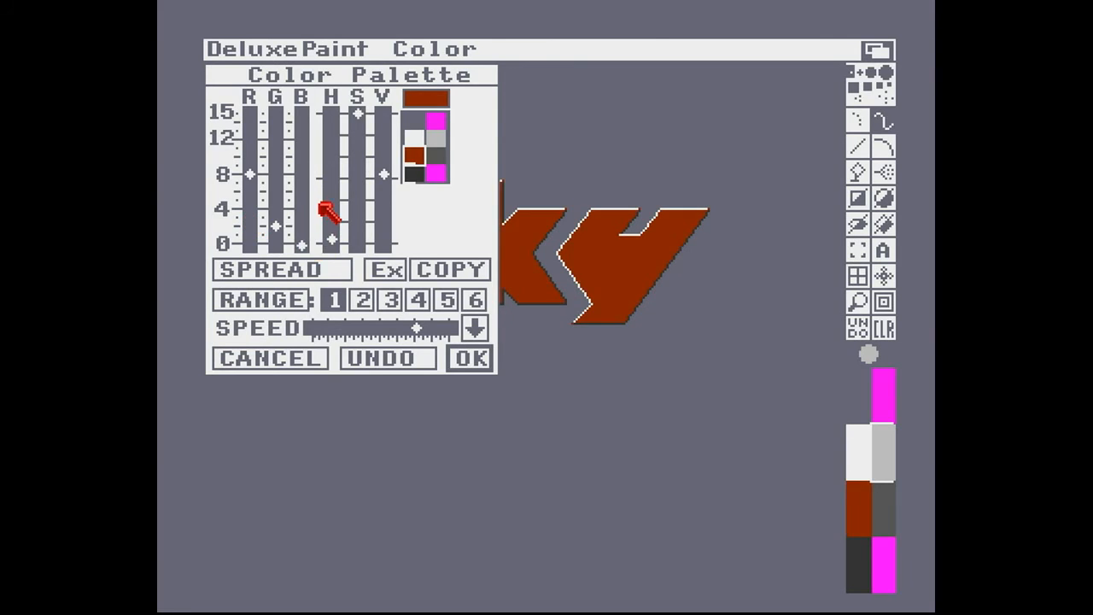
pyautogui.click(280, 193)
pyautogui.click(298, 193)
pyautogui.click(276, 231)
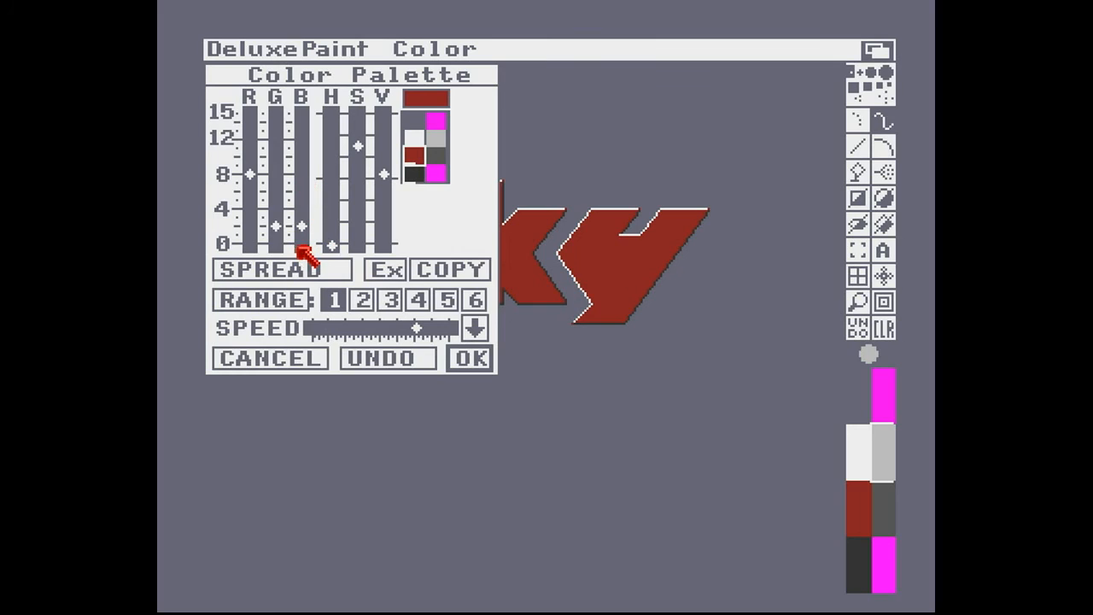
pyautogui.click(258, 220)
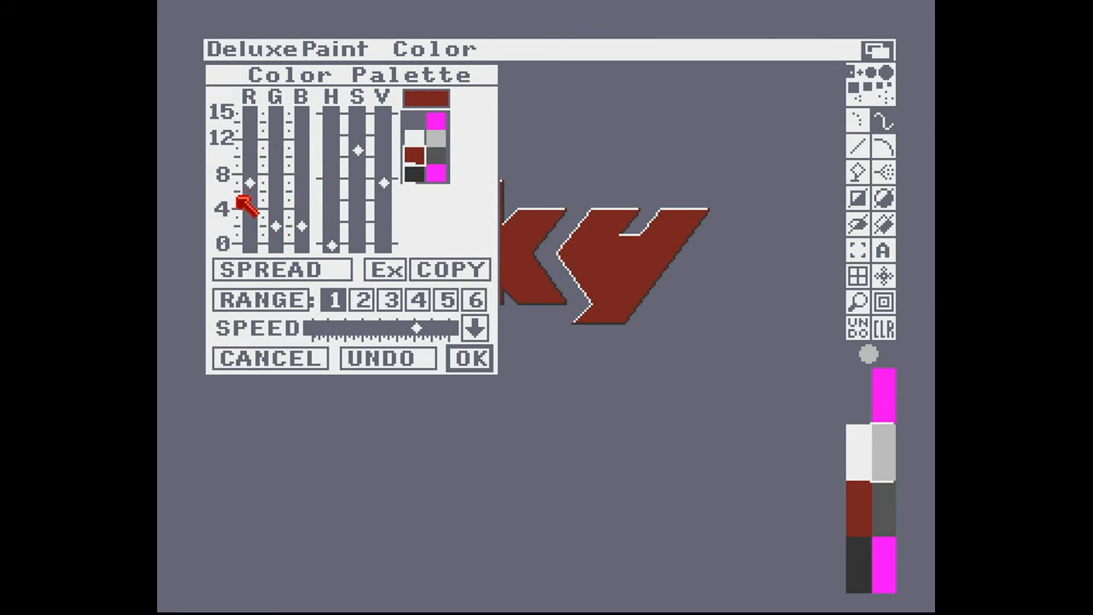
pyautogui.click(253, 164)
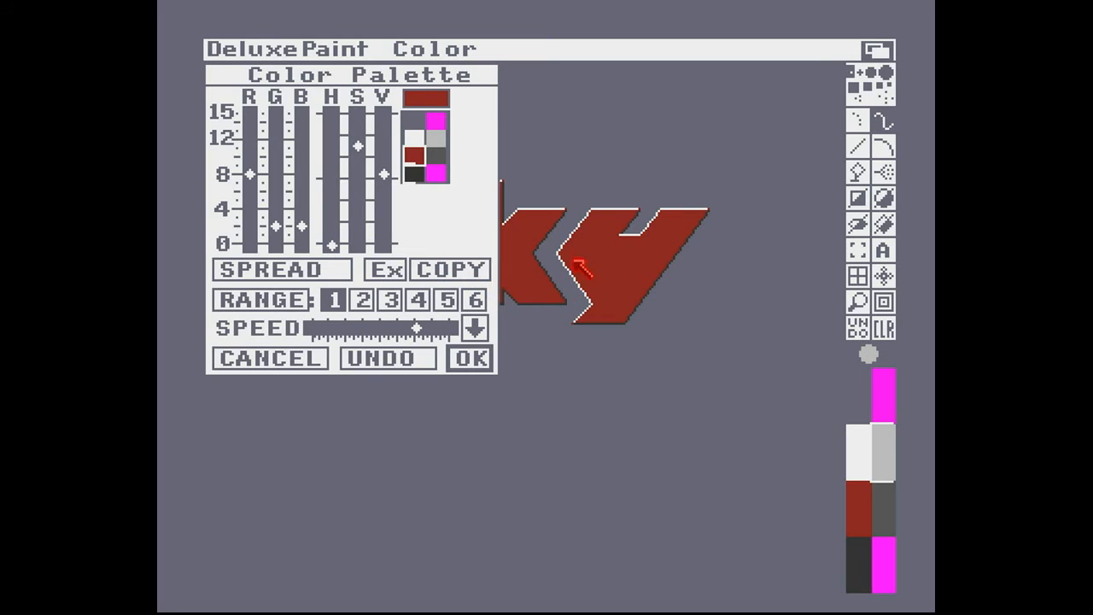
# Step: Soften the dark red letter fill by setting its green and blue values to 3
pyautogui.click(279, 181)
pyautogui.click(303, 179)
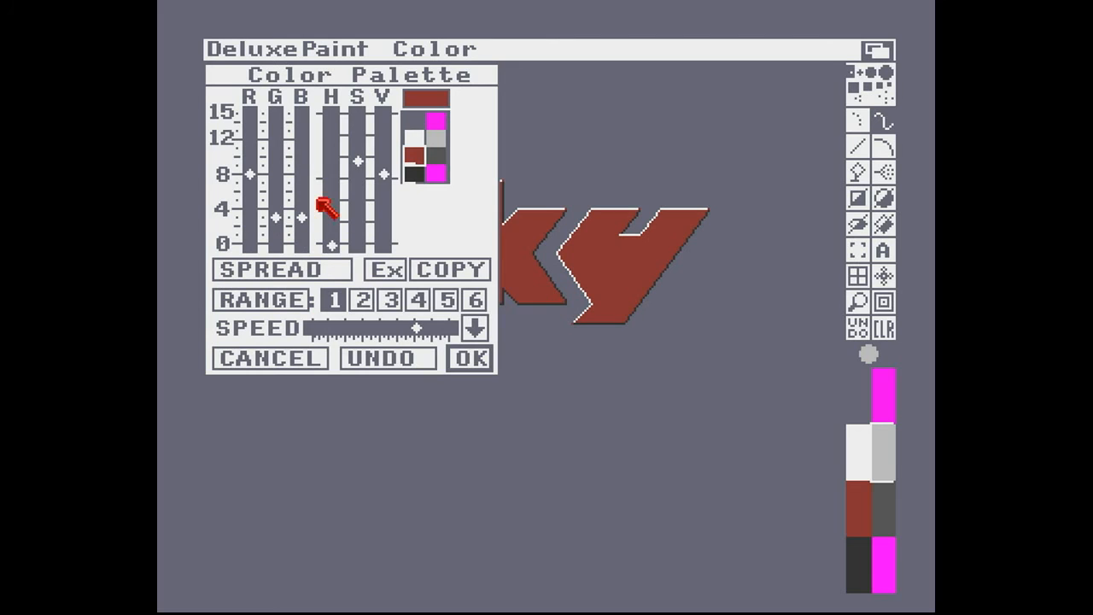
pyautogui.click(273, 189)
pyautogui.click(280, 242)
pyautogui.click(297, 180)
pyautogui.click(298, 236)
pyautogui.click(274, 188)
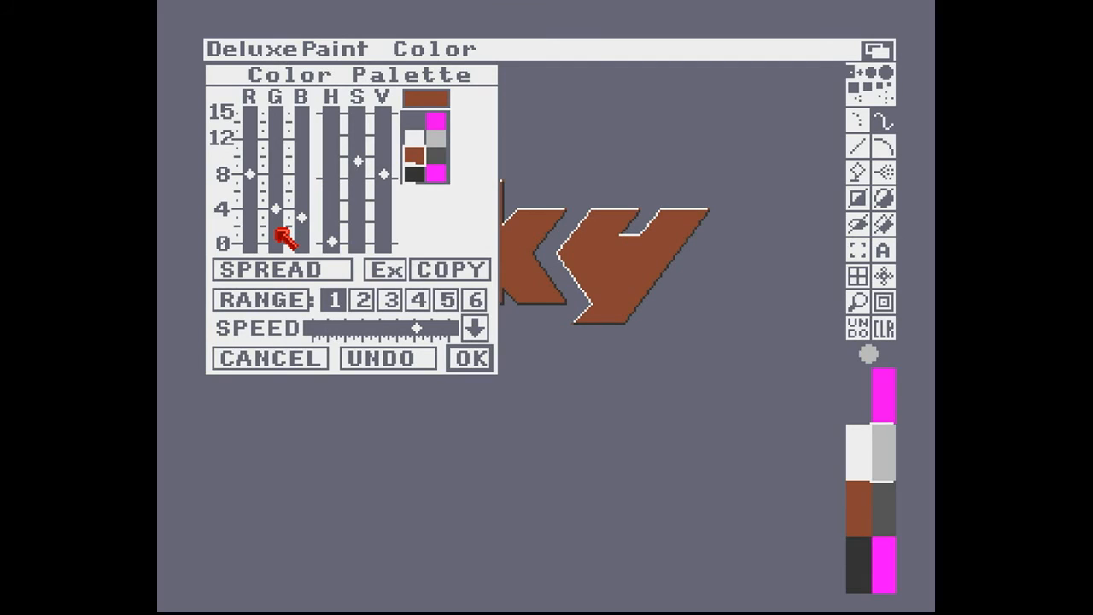
pyautogui.click(281, 188)
pyautogui.click(281, 249)
pyautogui.click(284, 247)
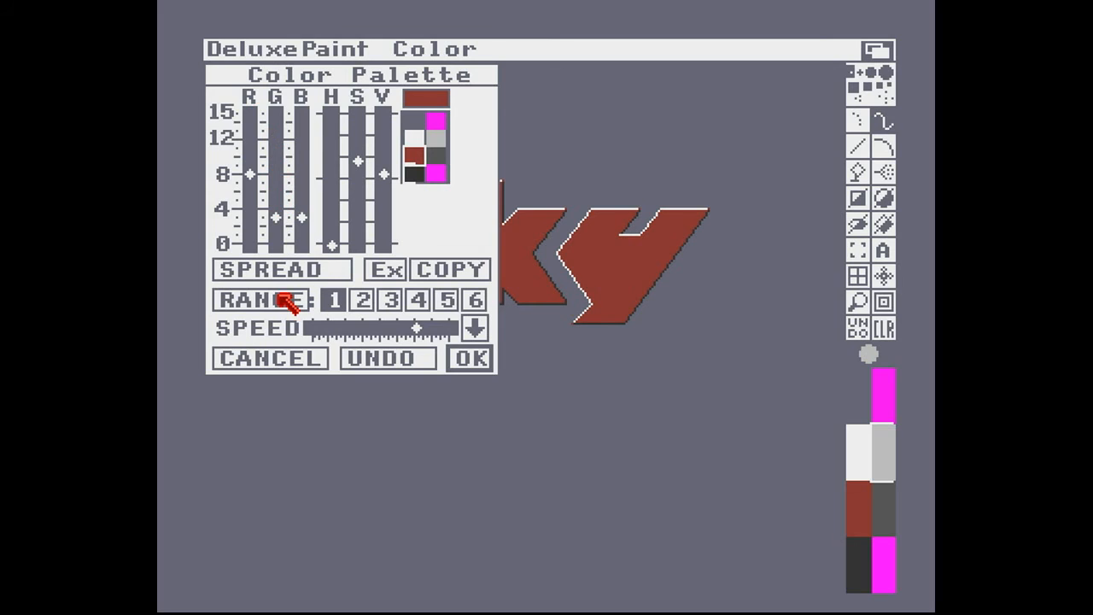
# Step: Dim the white outline swatch to red, green and blue all at 13
pyautogui.click(410, 141)
pyautogui.click(253, 194)
pyautogui.click(253, 194)
pyautogui.click(281, 199)
pyautogui.click(280, 199)
pyautogui.click(301, 203)
pyautogui.click(301, 203)
pyautogui.click(254, 114)
pyautogui.click(279, 120)
pyautogui.click(298, 121)
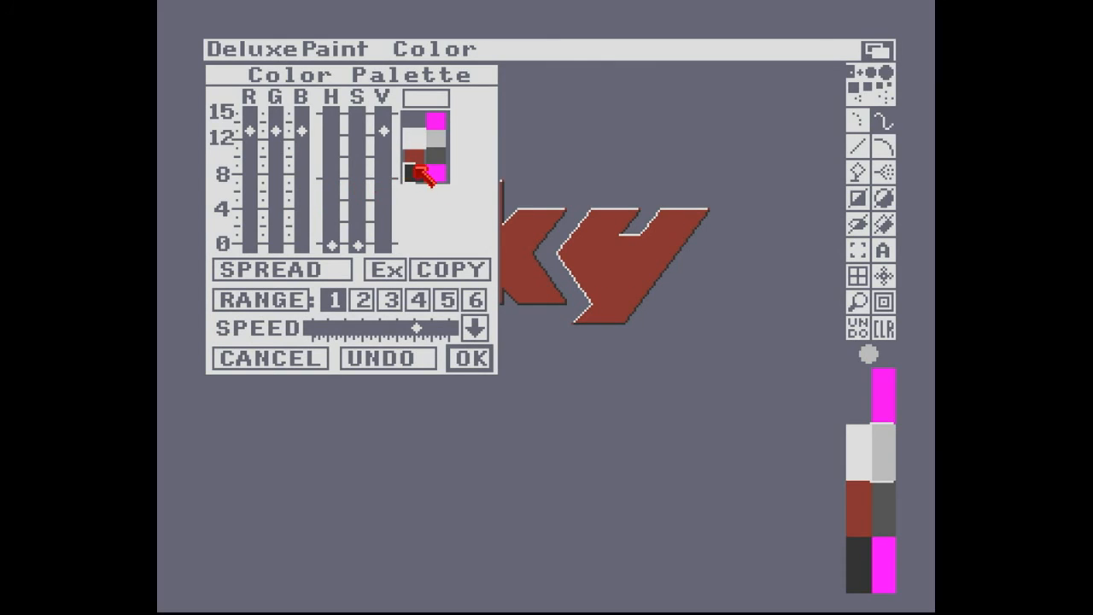
pyautogui.click(275, 168)
pyautogui.click(299, 174)
pyautogui.click(281, 121)
pyautogui.click(298, 121)
# Step: Darken the light grey anti-aliasing swatch to red, green and blue all at 10 and accept the palette
pyautogui.click(436, 140)
pyautogui.click(254, 170)
pyautogui.click(275, 176)
pyautogui.click(300, 178)
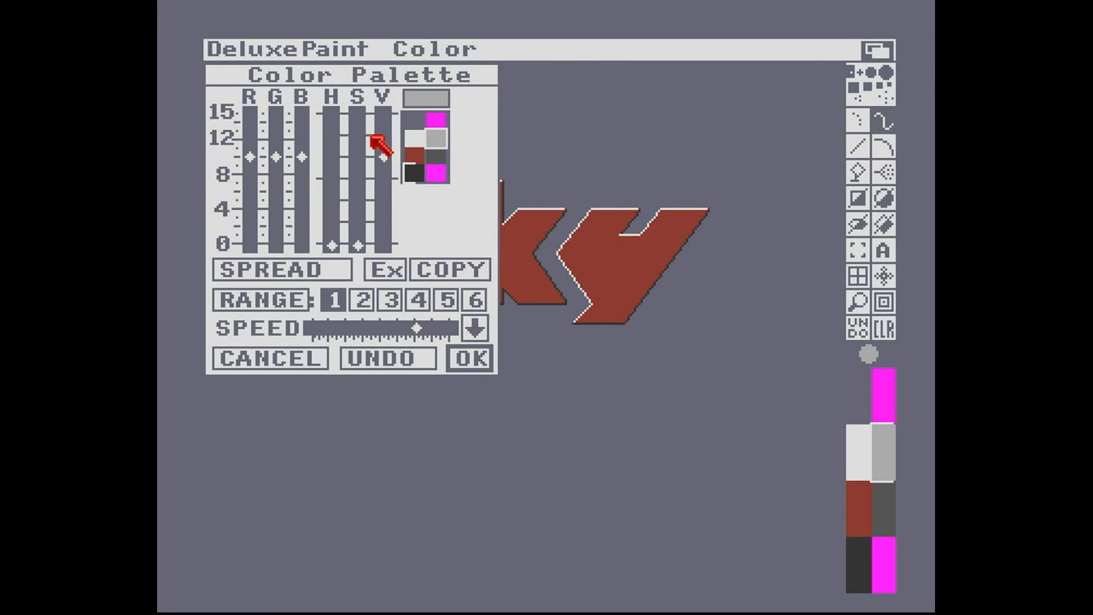
pyautogui.moveTo(339, 78); pyautogui.dragTo(641, 177)
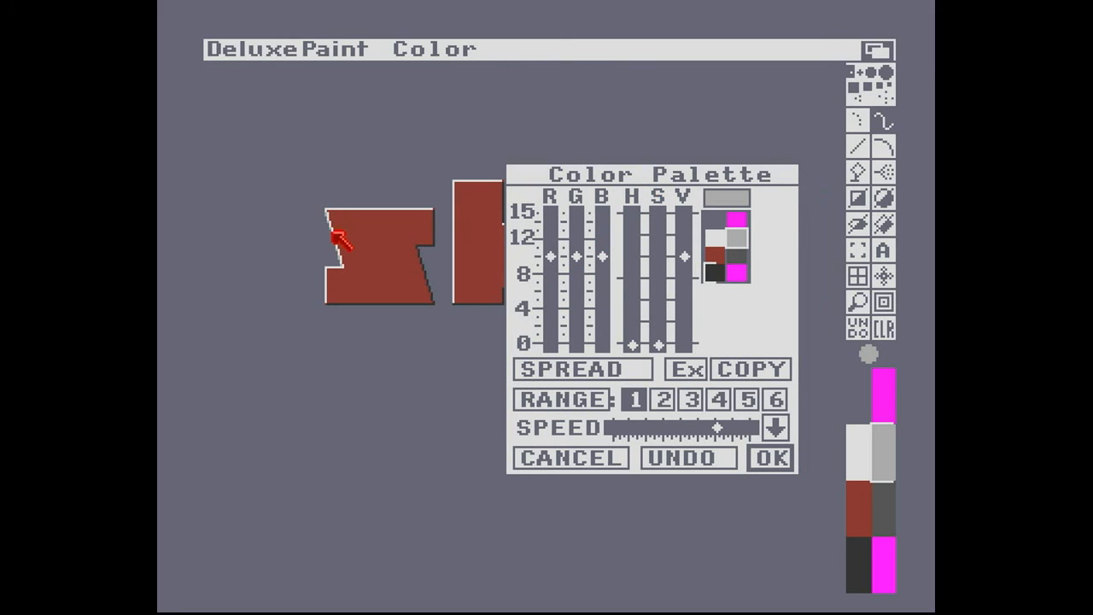
pyautogui.moveTo(687, 185); pyautogui.dragTo(434, 141)
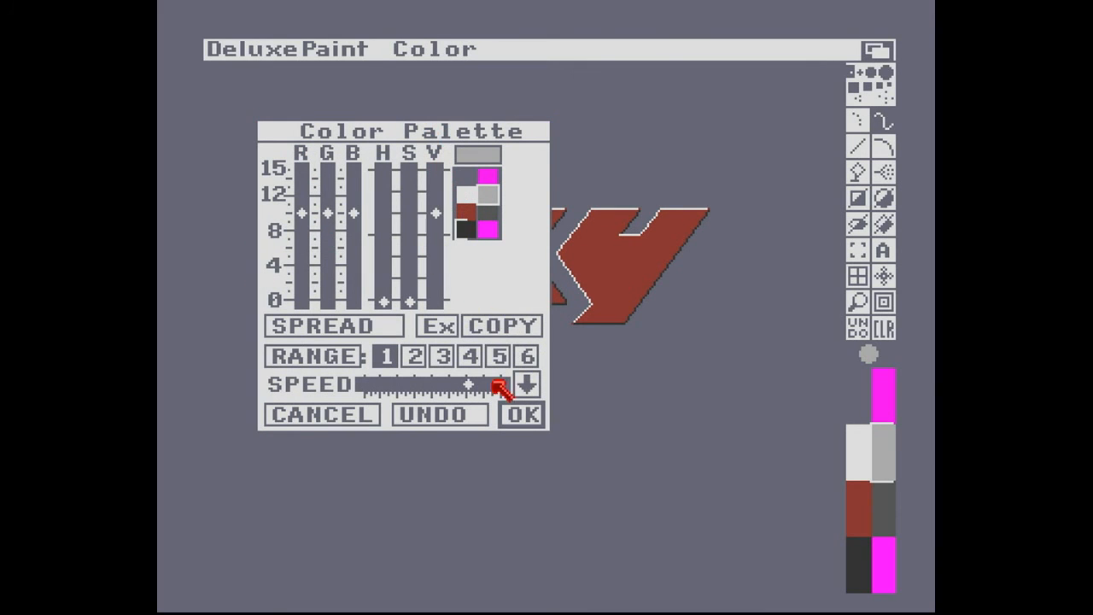
pyautogui.click(521, 417)
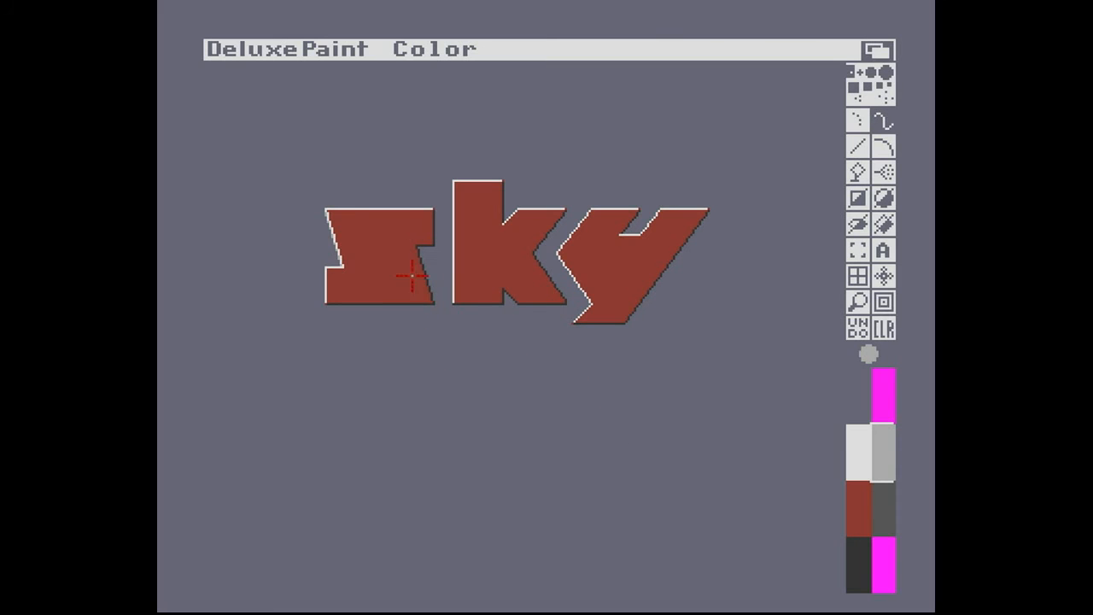
# Step: Paint dark grey anti-aliasing pixels at each stair-step of the s's slanted dark right edge
pyautogui.press('m')
pyautogui.click(891, 528)
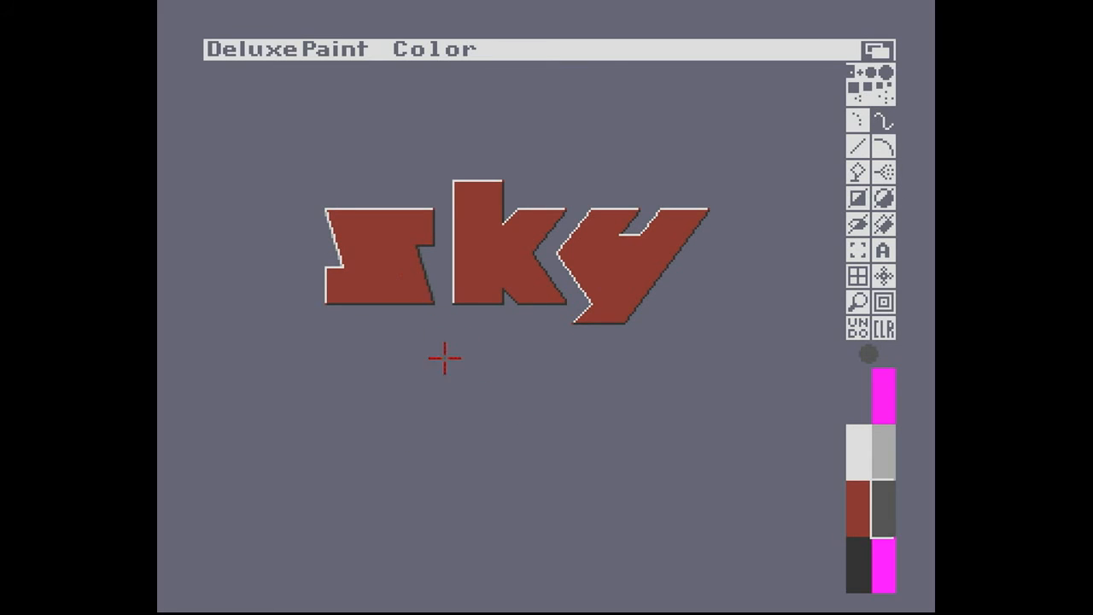
pyautogui.press('m')
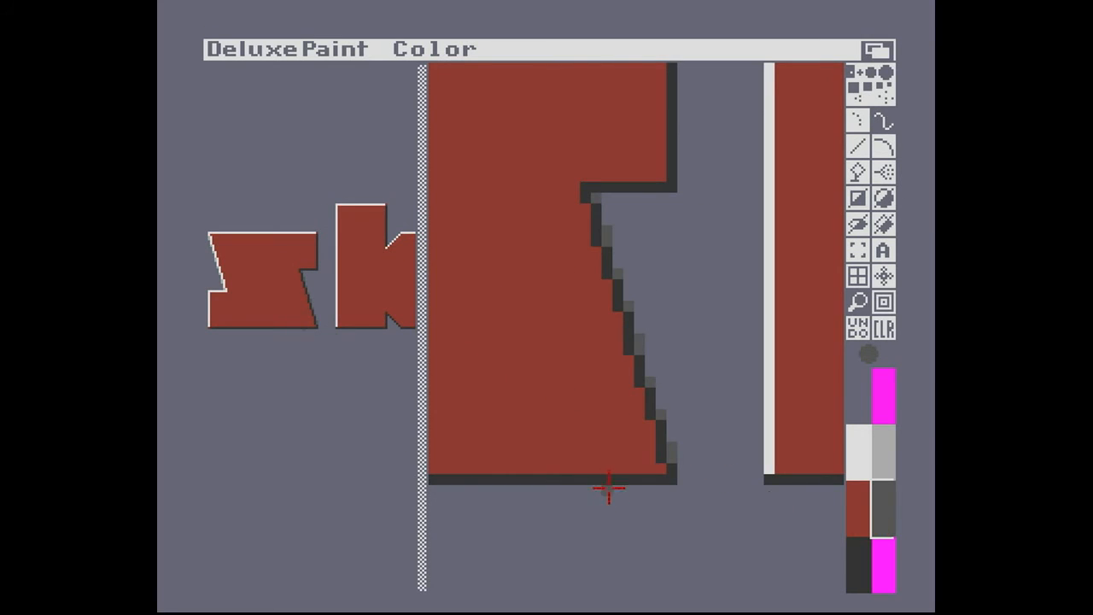
# Step: Try a lighter grey for the dark grey anti-aliasing swatch
pyautogui.press('p')
pyautogui.click(485, 213)
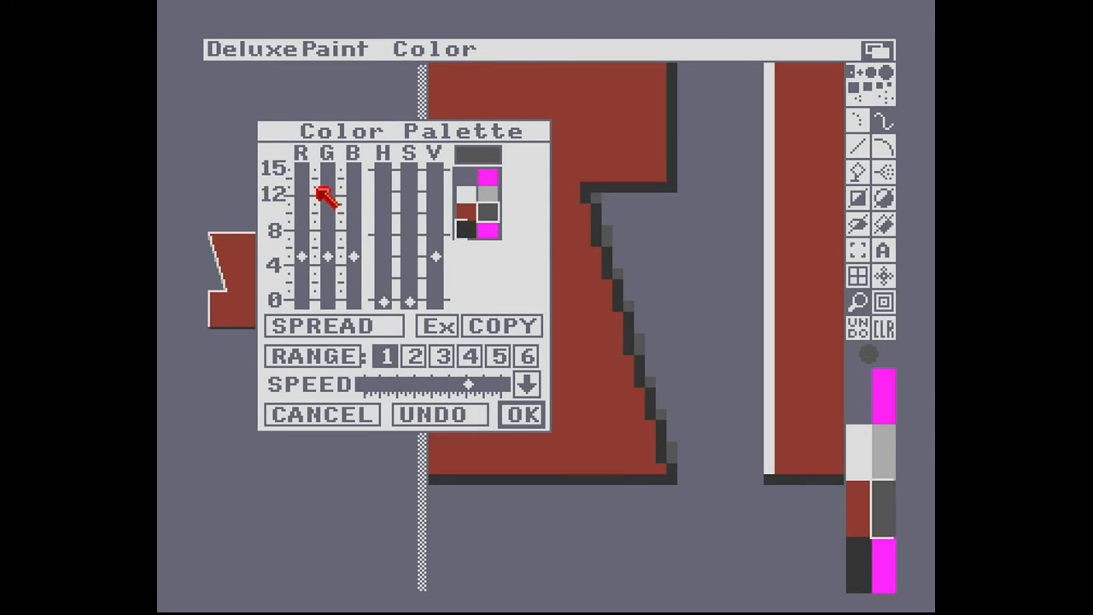
pyautogui.click(522, 416)
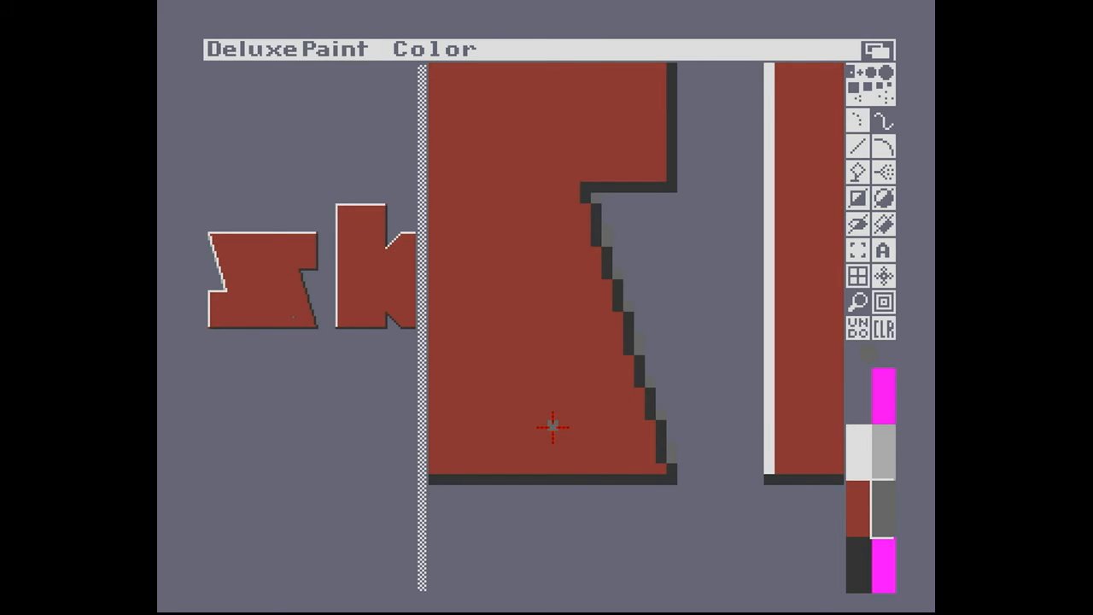
# Step: Change the dark anti-aliasing swatch to a slightly bluish dark grey and accept the palette
pyautogui.press('p')
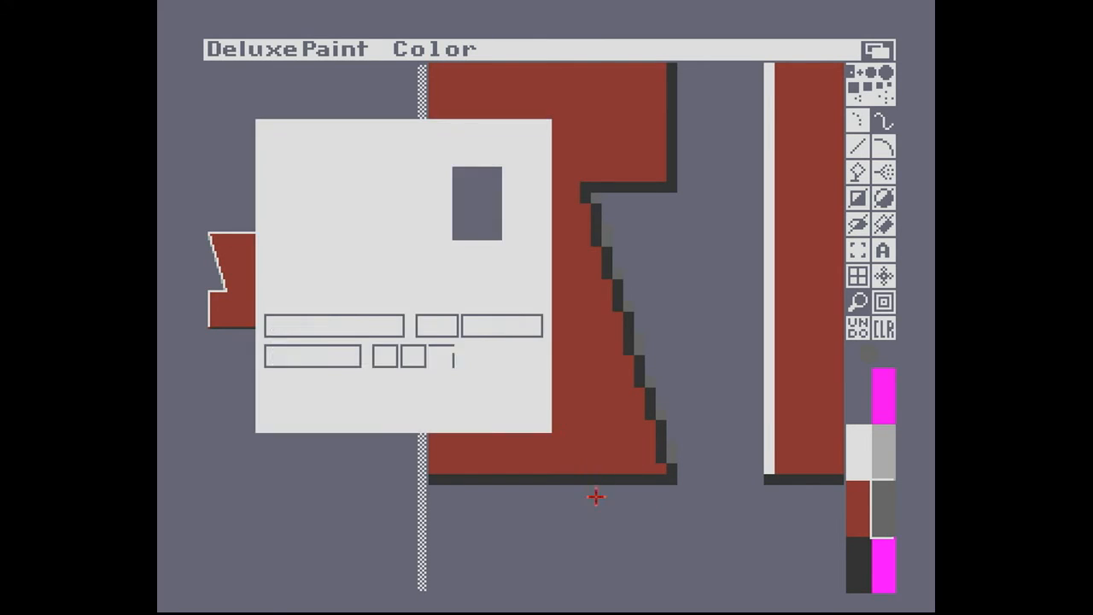
pyautogui.click(333, 276)
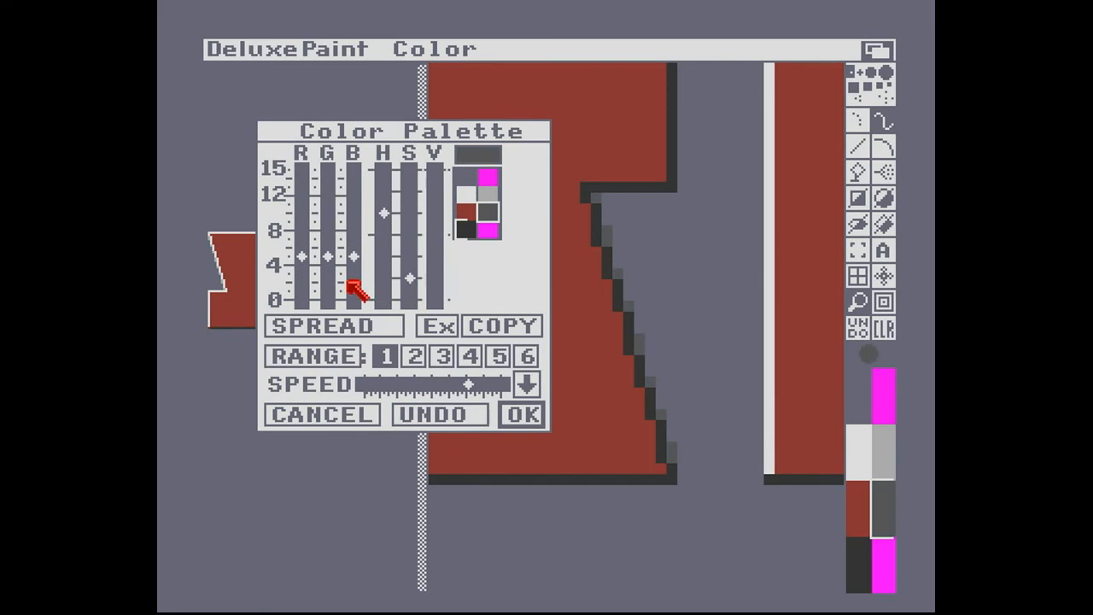
pyautogui.click(522, 415)
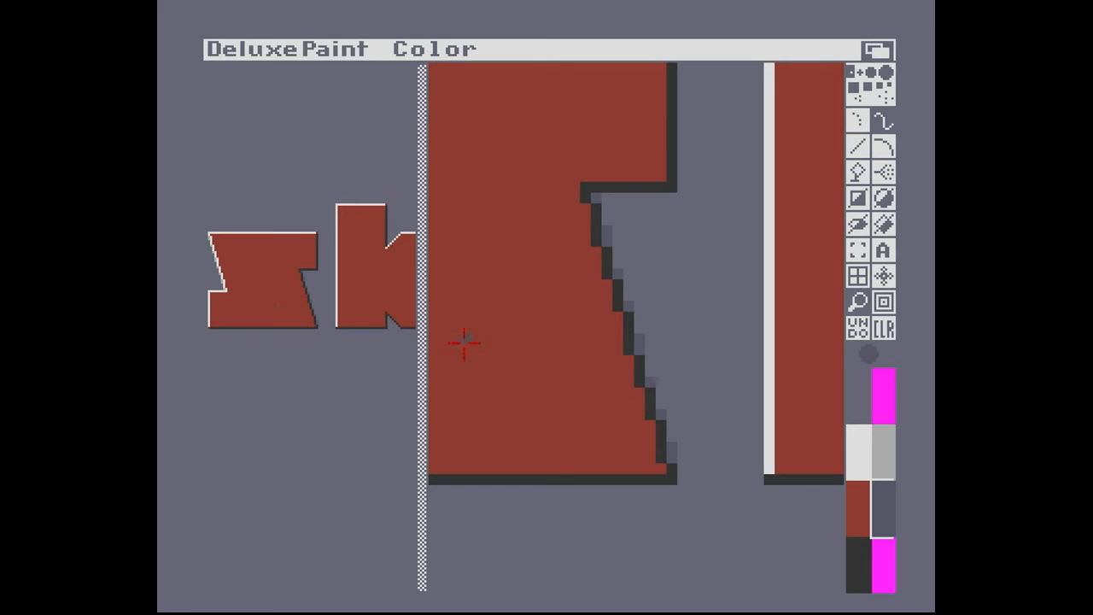
# Step: Try a bluer tone with blue at 7 for the dark grey anti-aliasing swatch
pyautogui.press('p')
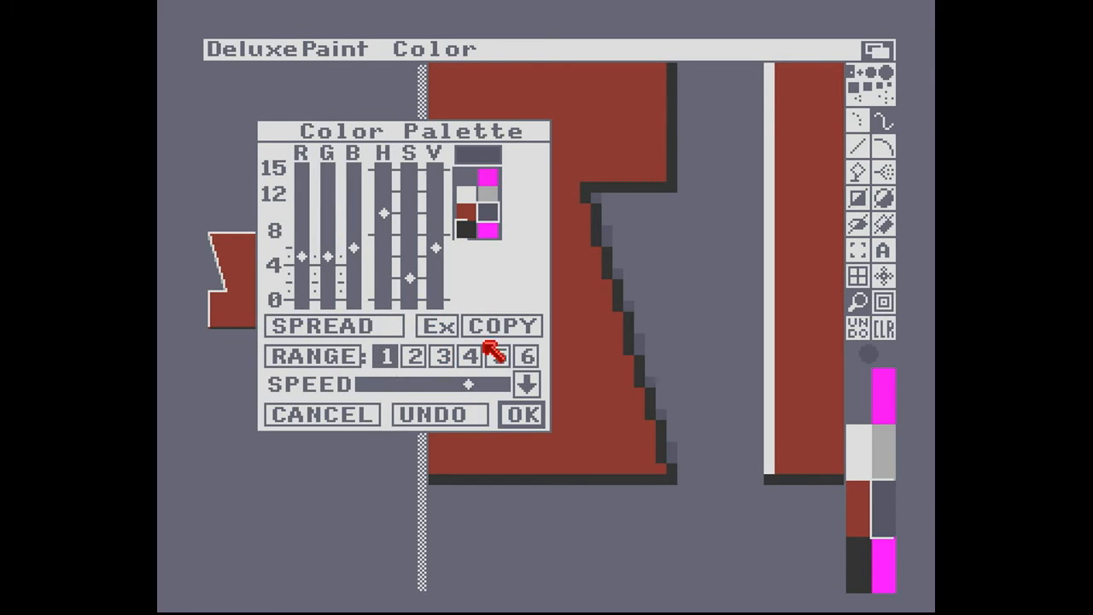
pyautogui.moveTo(415, 134); pyautogui.dragTo(407, 192)
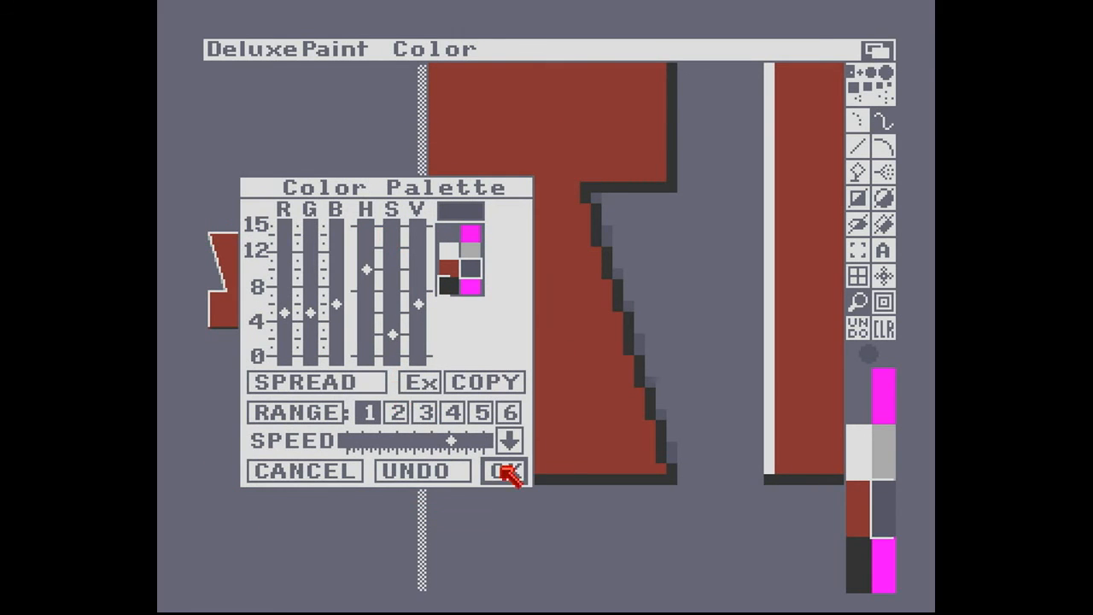
pyautogui.click(333, 265)
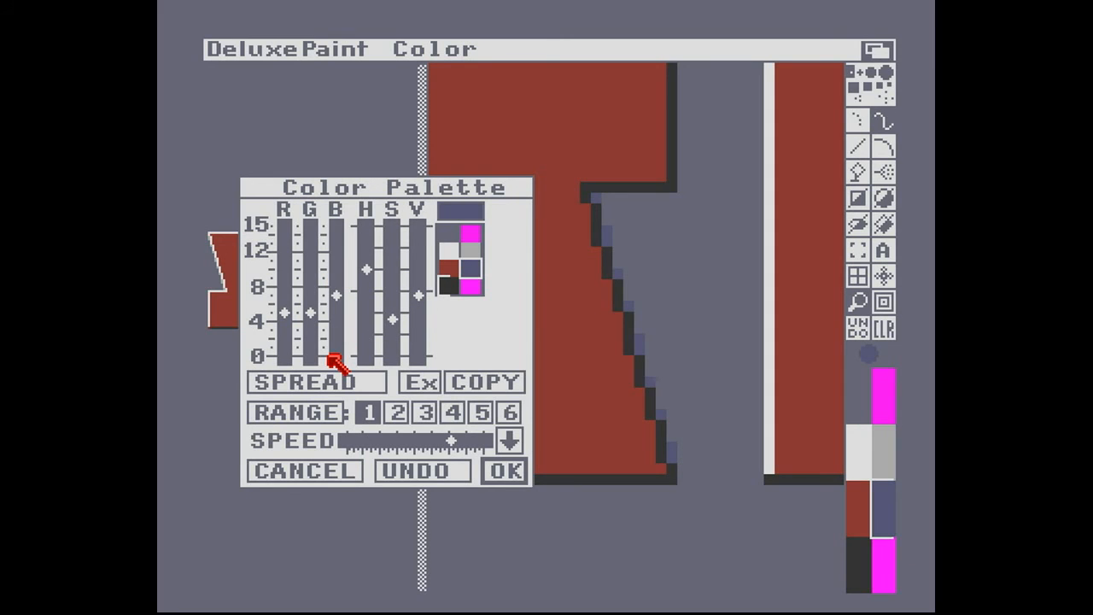
pyautogui.moveTo(390, 185); pyautogui.dragTo(596, 125)
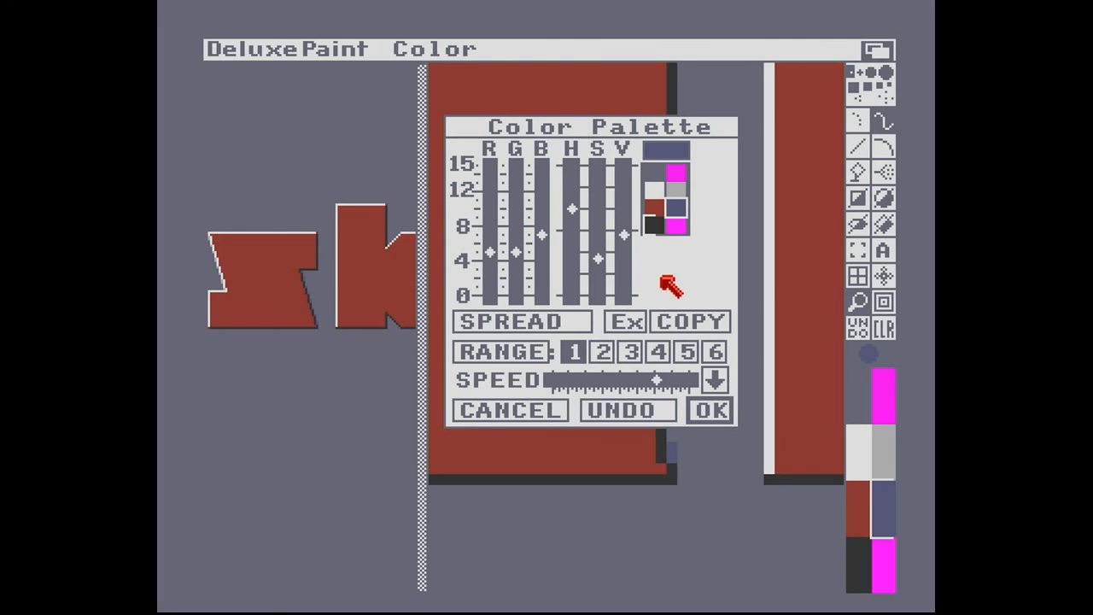
pyautogui.click(540, 264)
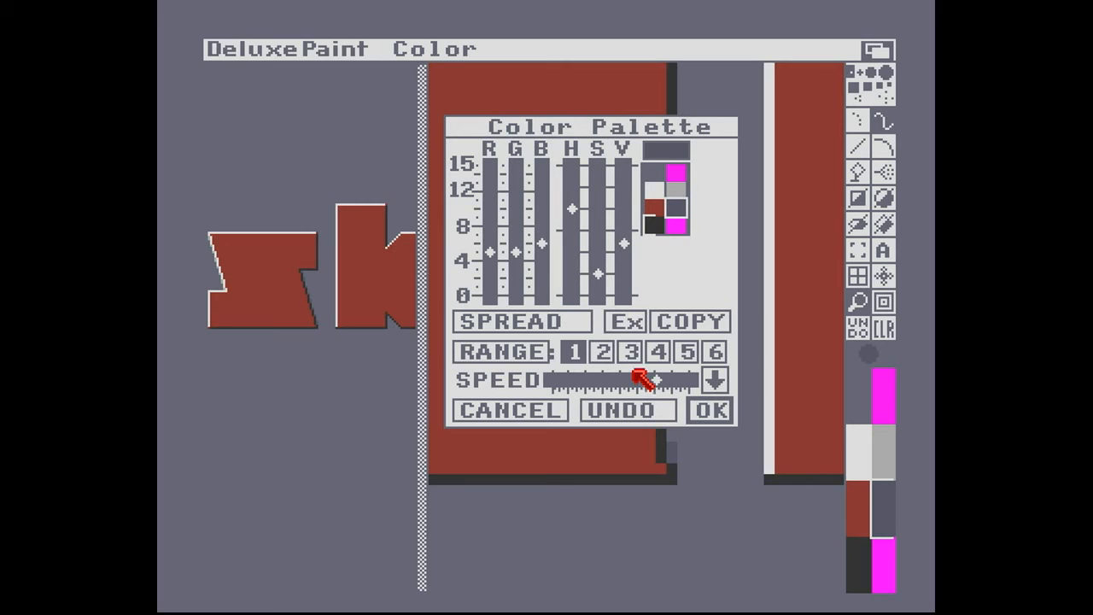
# Step: Tint the dark outline swatch bluish with red and green at 3 and blue at 4, and accept the palette
pyautogui.click(649, 228)
pyautogui.click(490, 207)
pyautogui.click(513, 207)
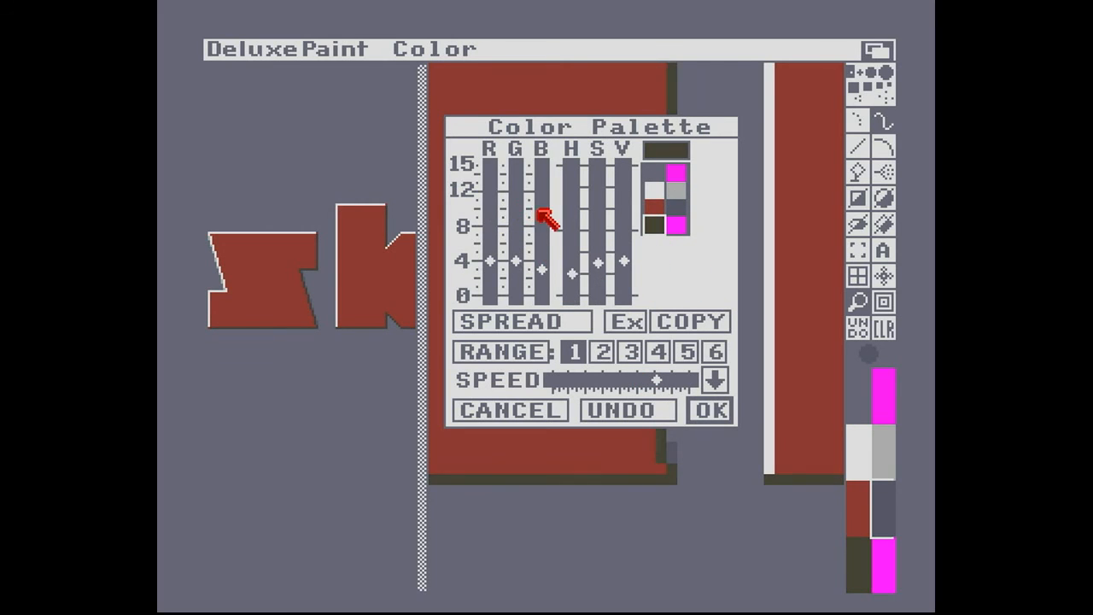
pyautogui.click(538, 209)
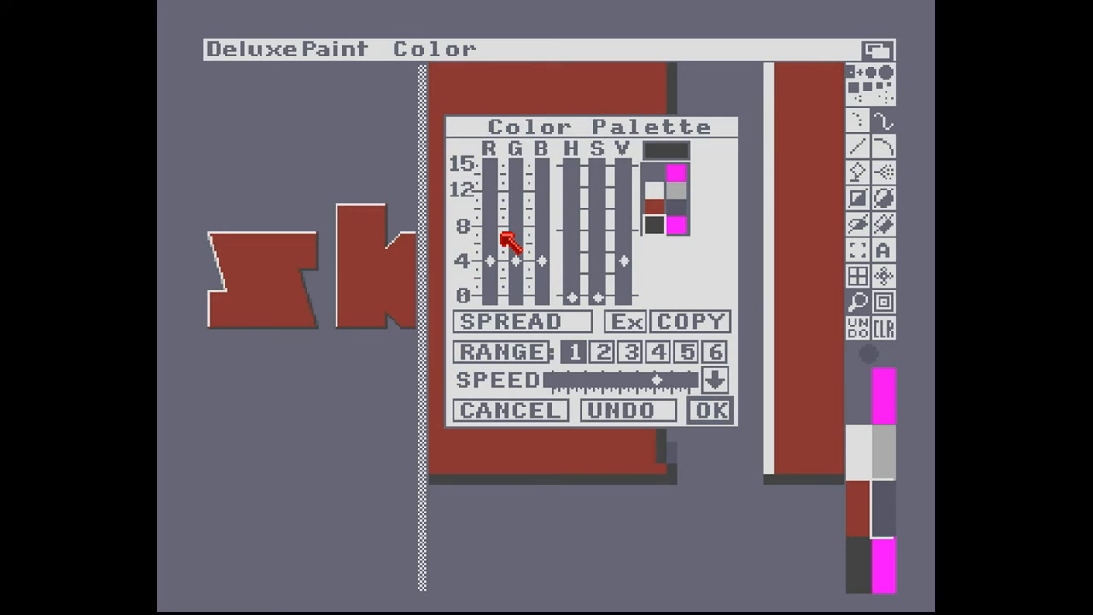
pyautogui.click(495, 283)
pyautogui.click(514, 282)
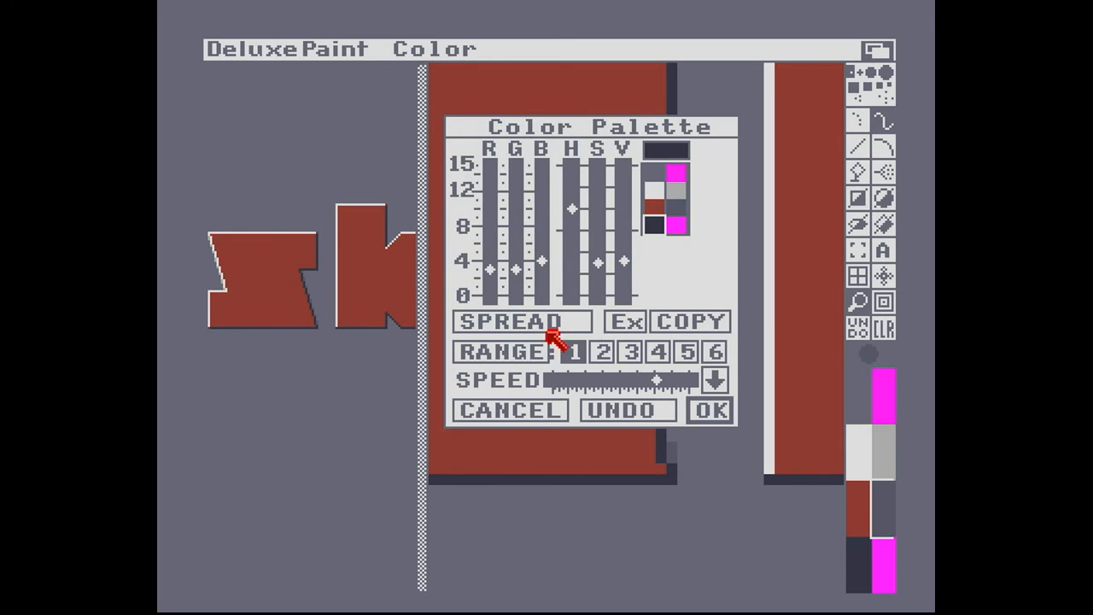
pyautogui.click(709, 413)
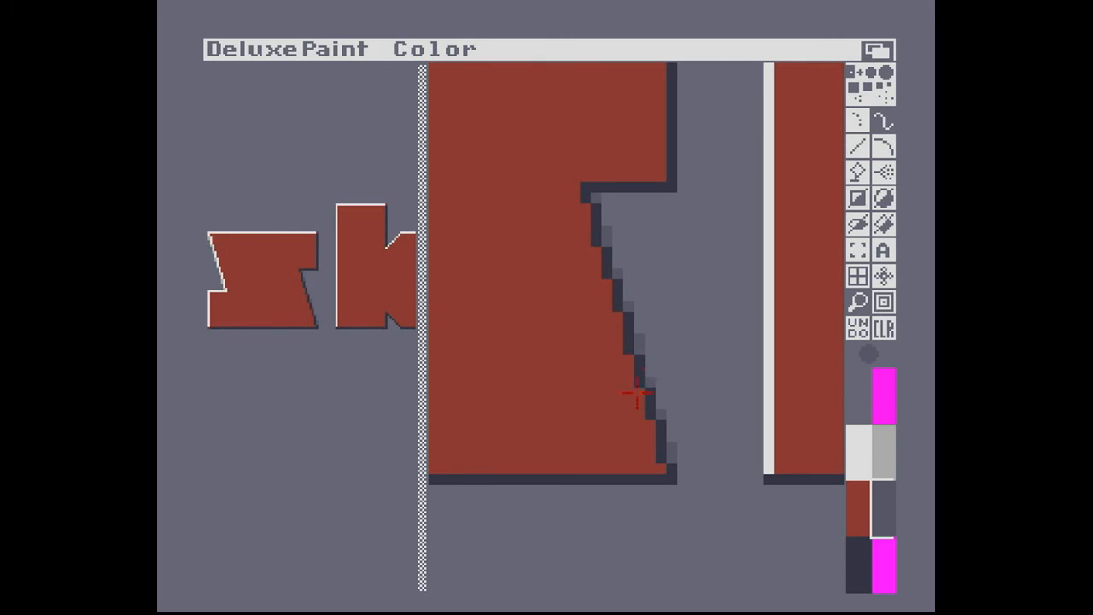
# Step: Turn off magnification to view the whole logo at normal size
pyautogui.press('m')
pyautogui.press('m')
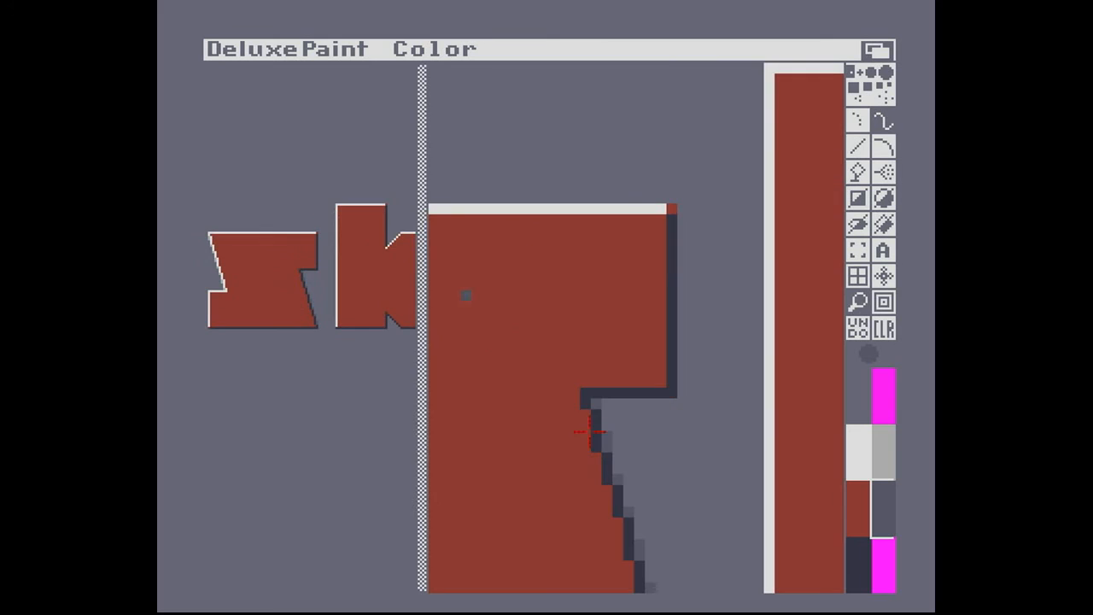
pyautogui.press('m')
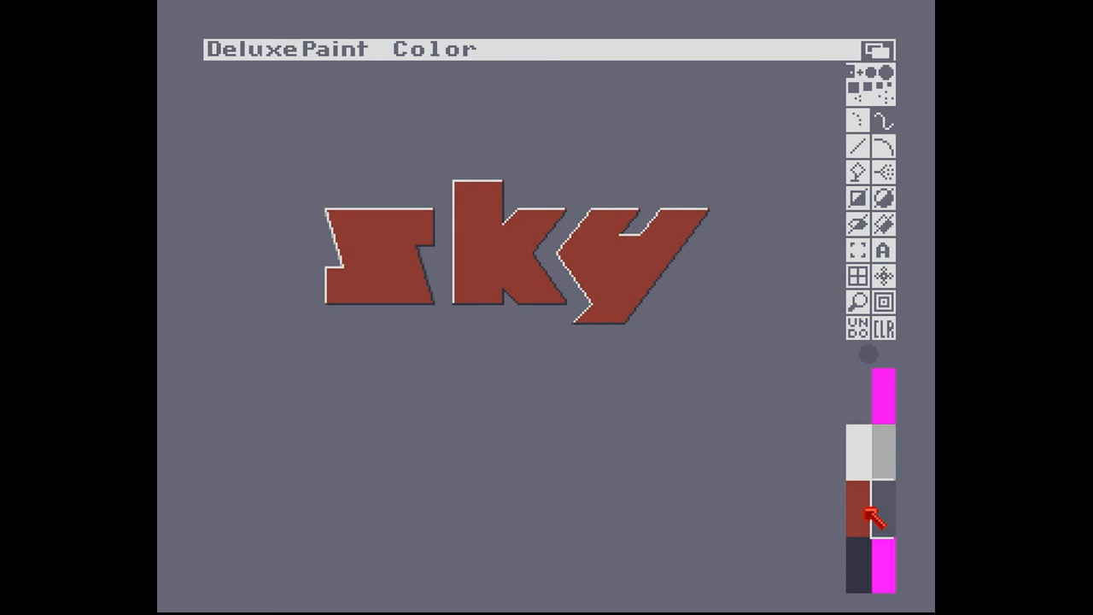
# Step: Check the colour palette and the screen format settings without changing them
pyautogui.press('p')
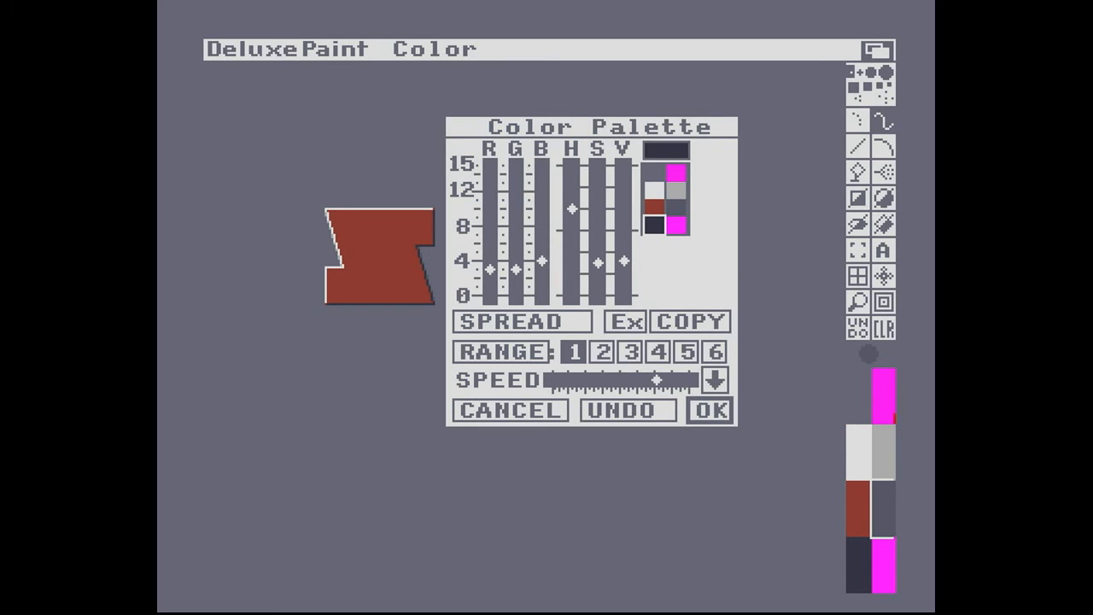
pyautogui.click(510, 413)
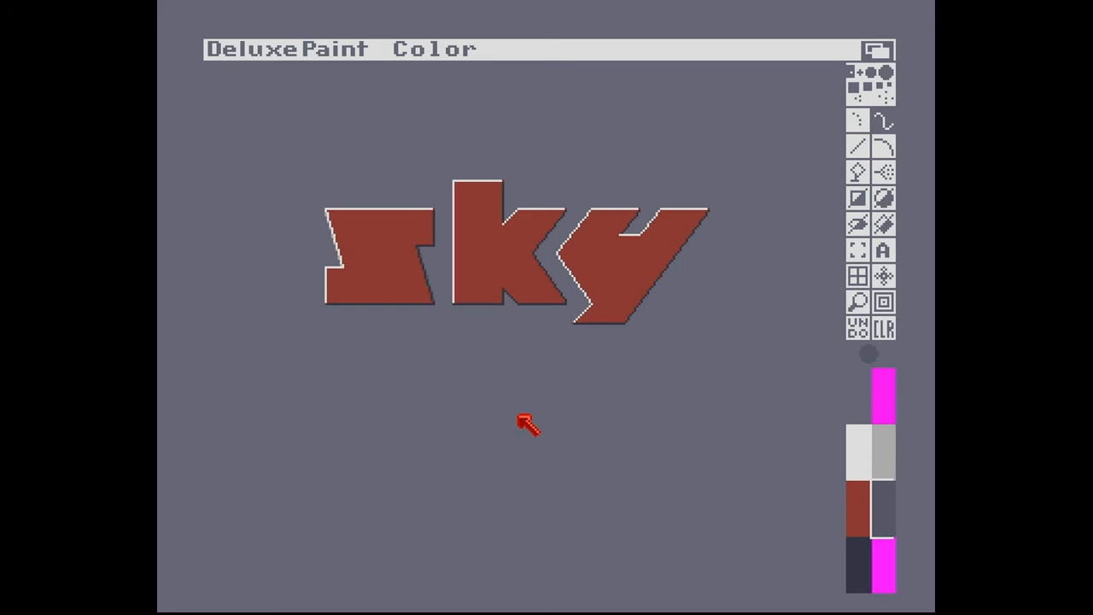
pyautogui.moveTo(263, 70); pyautogui.dragTo(310, 253)
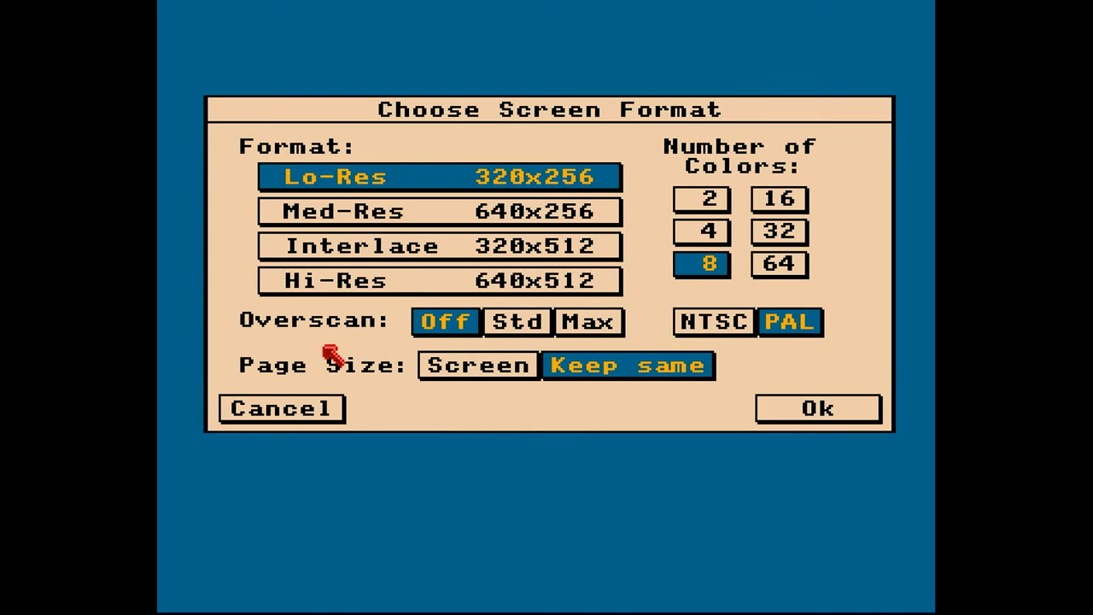
pyautogui.click(325, 410)
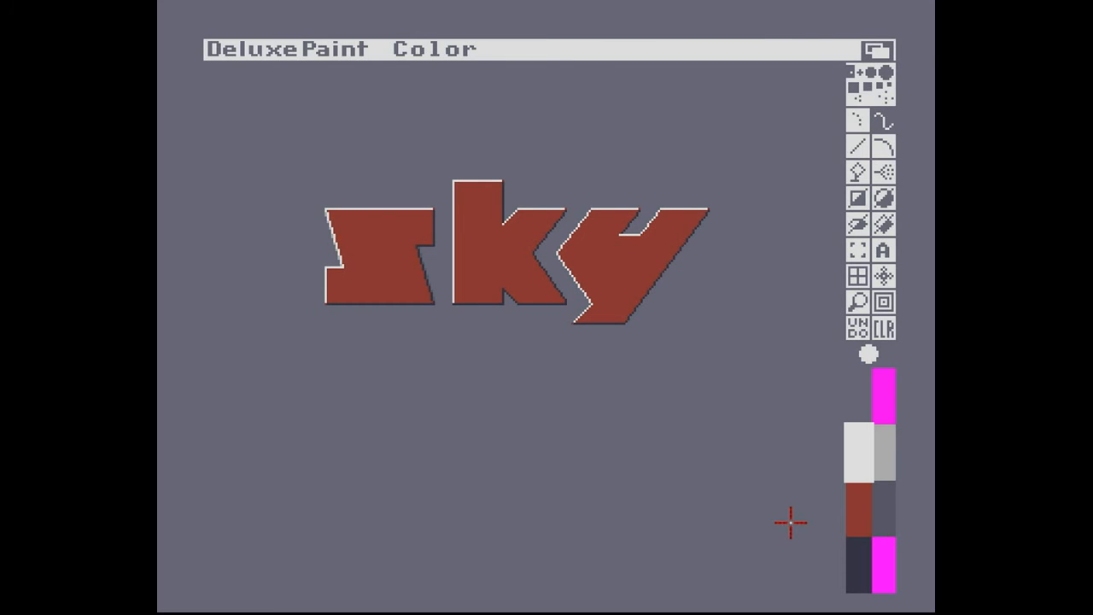
# Step: Compare the red fill with the dark grey anti-aliasing swatch and set the lower magenta swatch's red to 7
pyautogui.press('p')
pyautogui.moveTo(654, 137)
pyautogui.mouseDown()
pyautogui.moveTo(630, 130)
pyautogui.moveTo(663, 122)
pyautogui.moveTo(671, 132)
pyautogui.mouseUp()
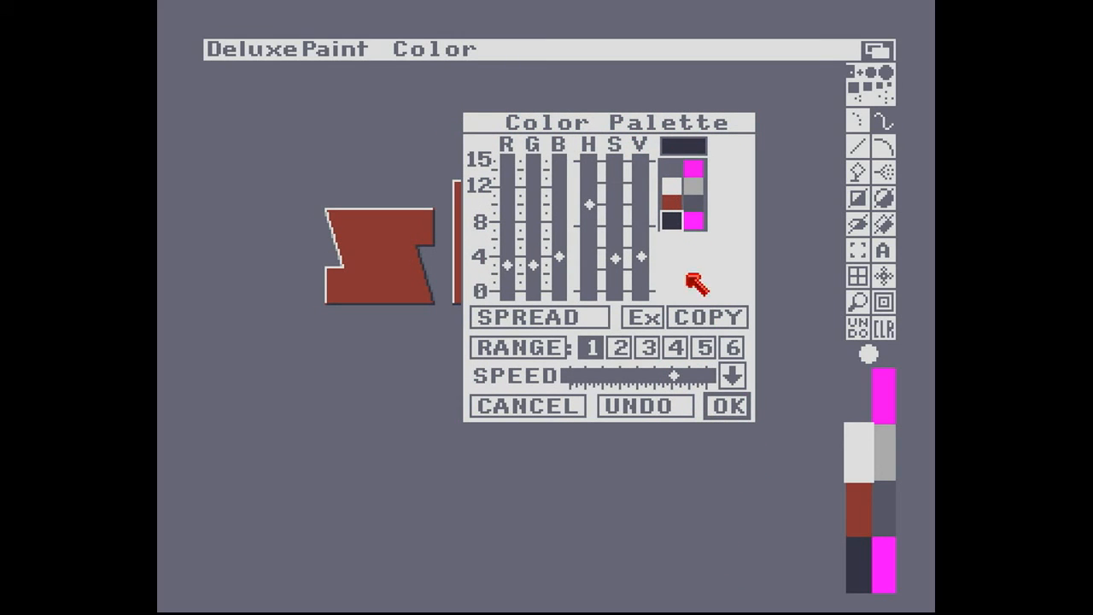
pyautogui.click(674, 211)
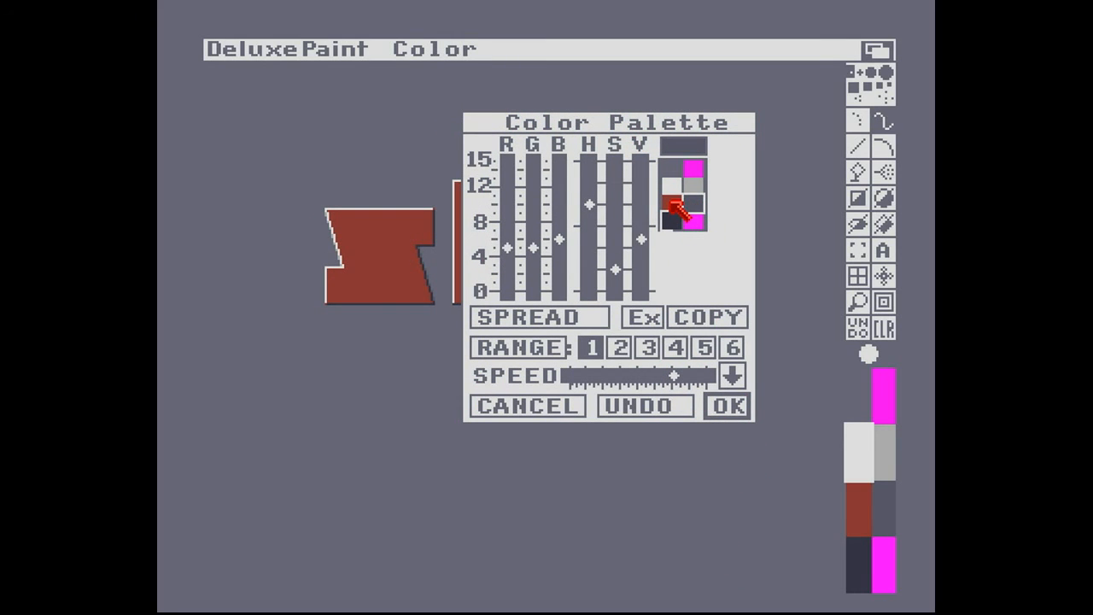
pyautogui.click(671, 204)
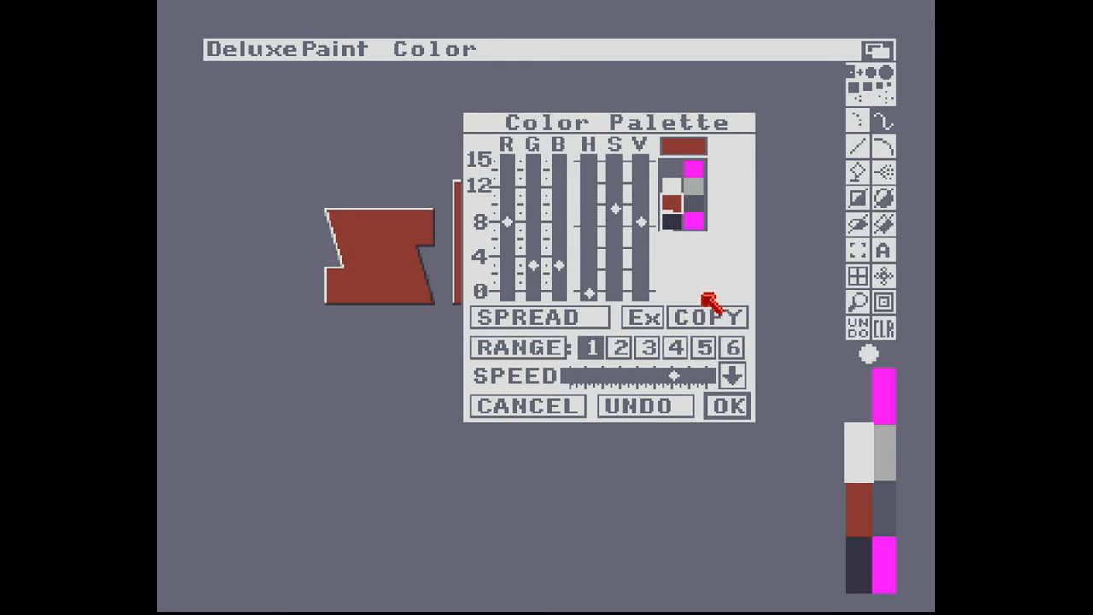
pyautogui.click(693, 206)
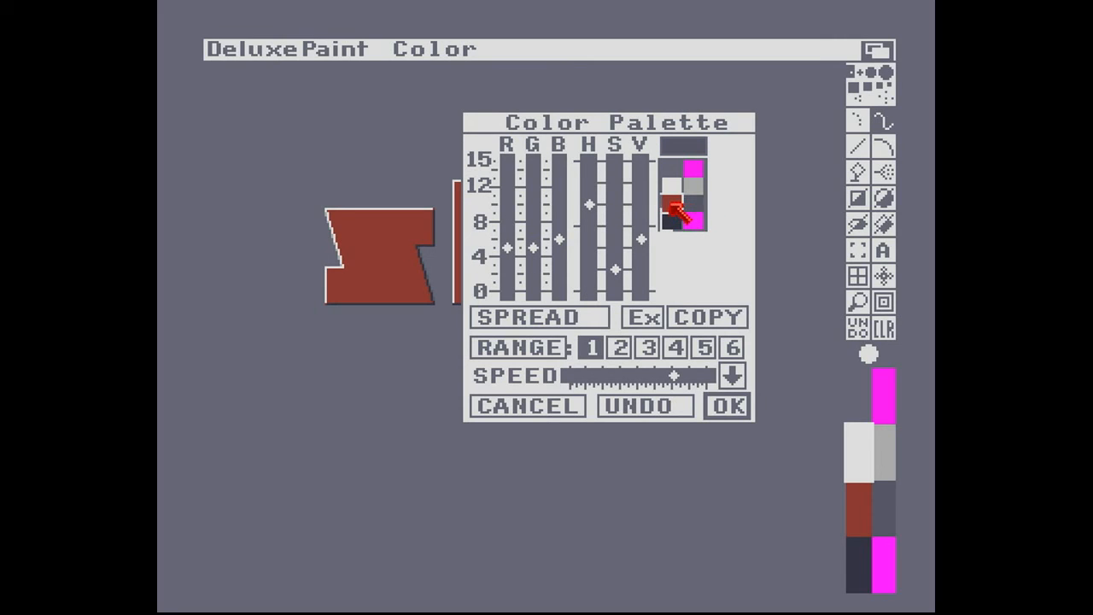
pyautogui.click(672, 205)
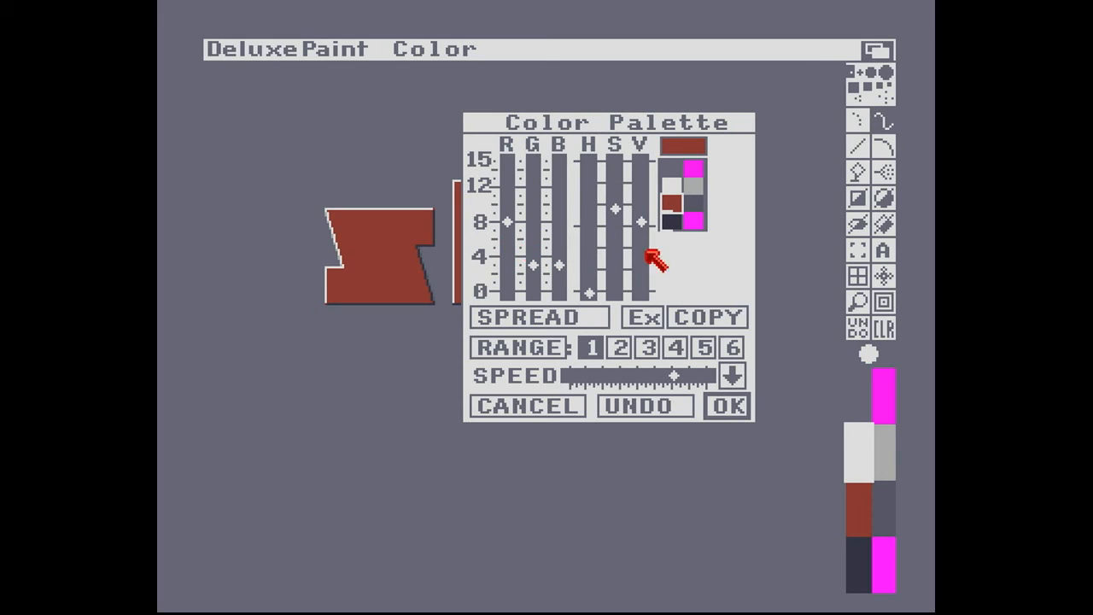
pyautogui.click(696, 225)
pyautogui.moveTo(506, 165); pyautogui.dragTo(508, 232)
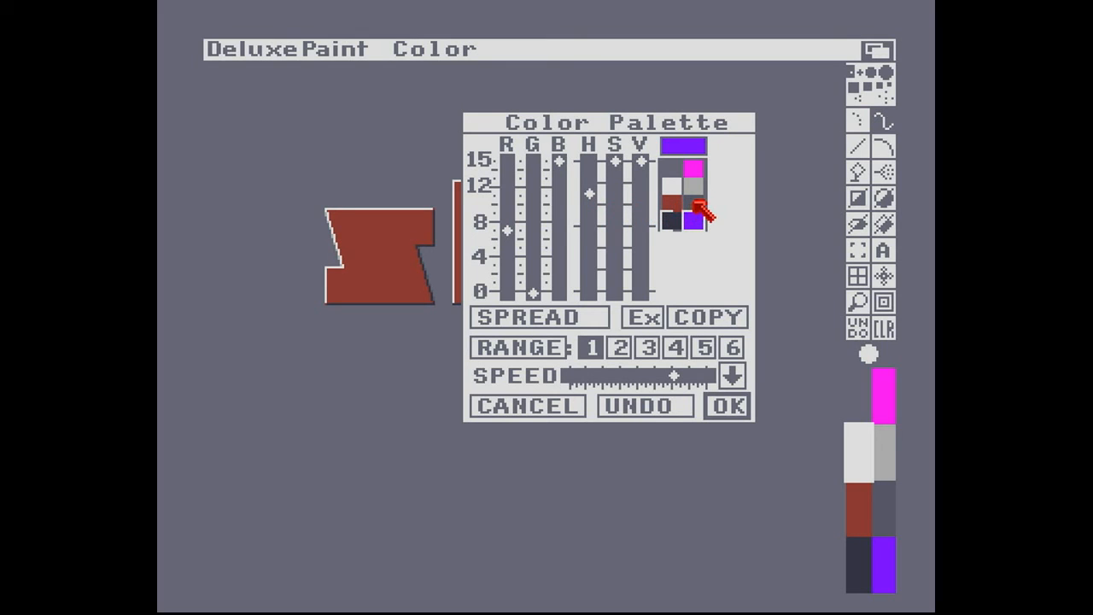
# Step: Set green and blue of the last palette swatch to 4 for a muted brownish red between fill and grey
pyautogui.click(695, 205)
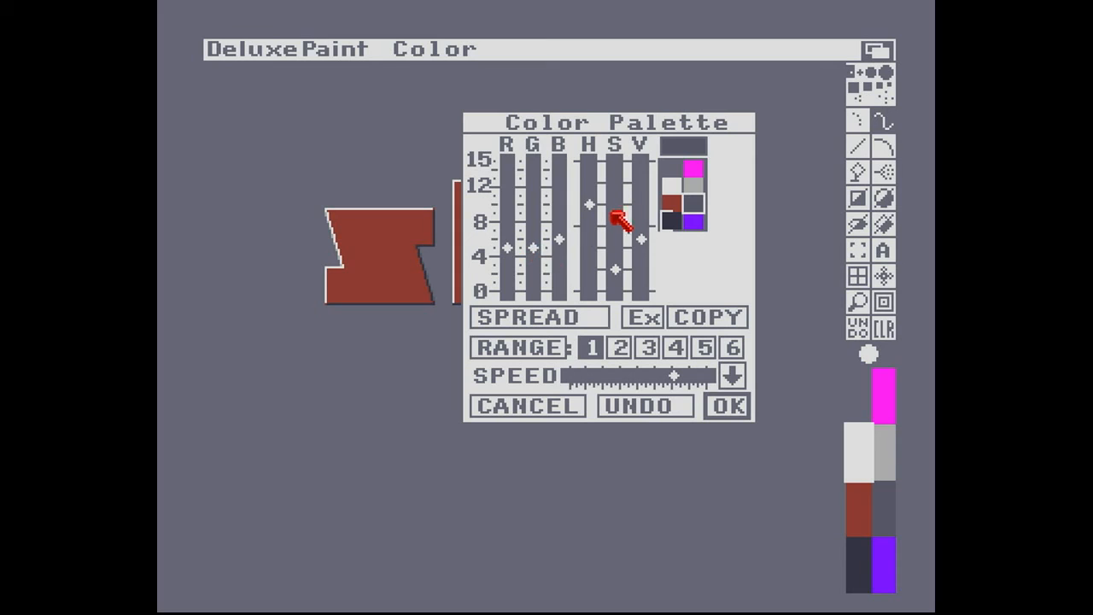
pyautogui.click(672, 203)
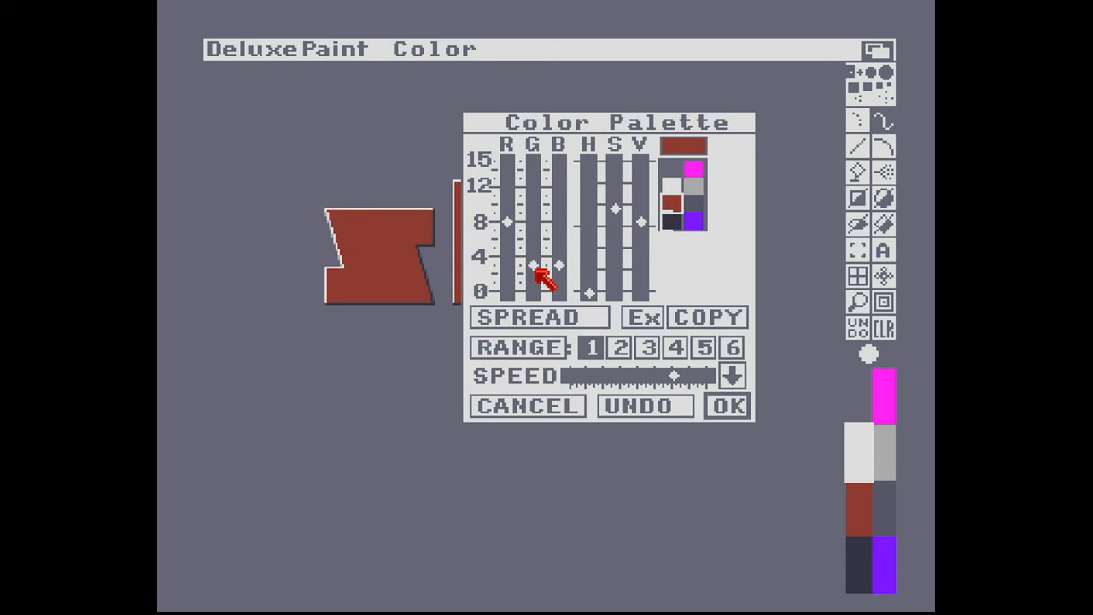
pyautogui.click(694, 223)
pyautogui.moveTo(537, 294); pyautogui.dragTo(543, 256)
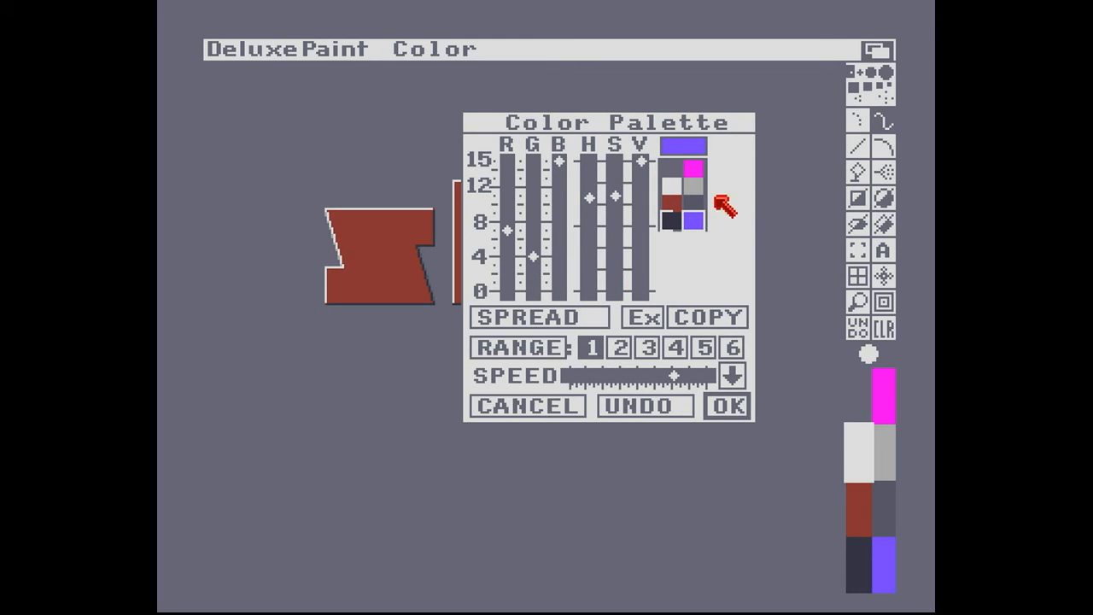
pyautogui.click(695, 208)
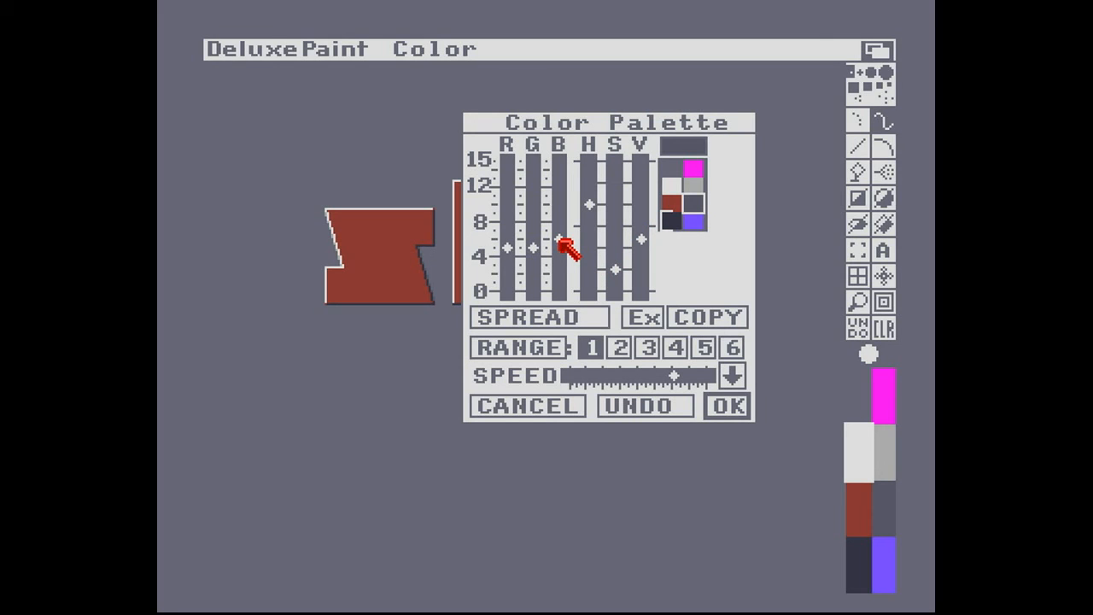
pyautogui.click(671, 203)
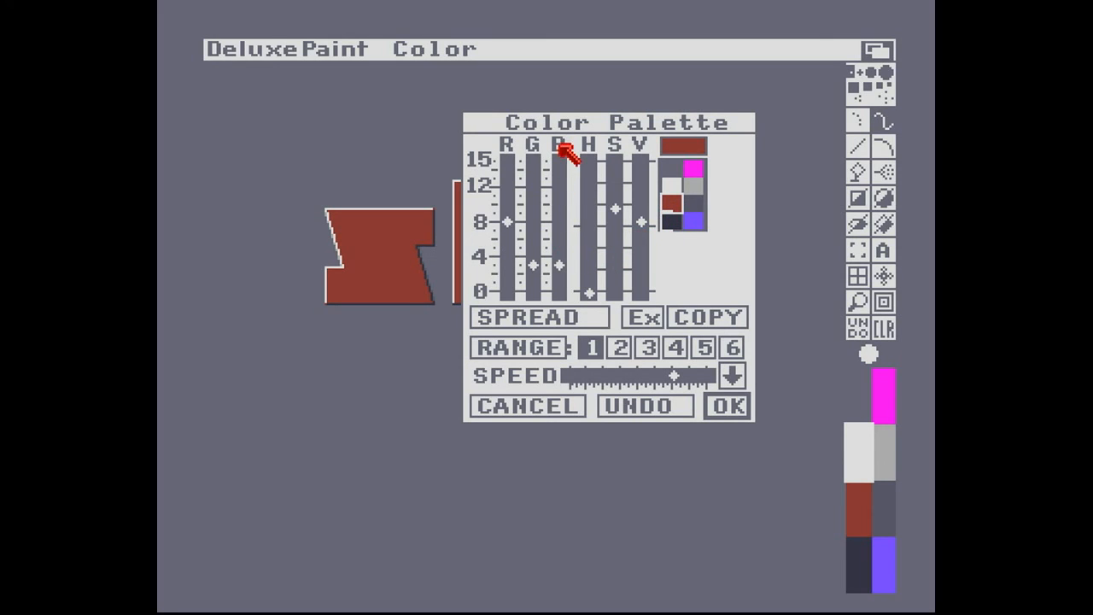
pyautogui.click(690, 224)
pyautogui.moveTo(558, 163); pyautogui.dragTo(557, 254)
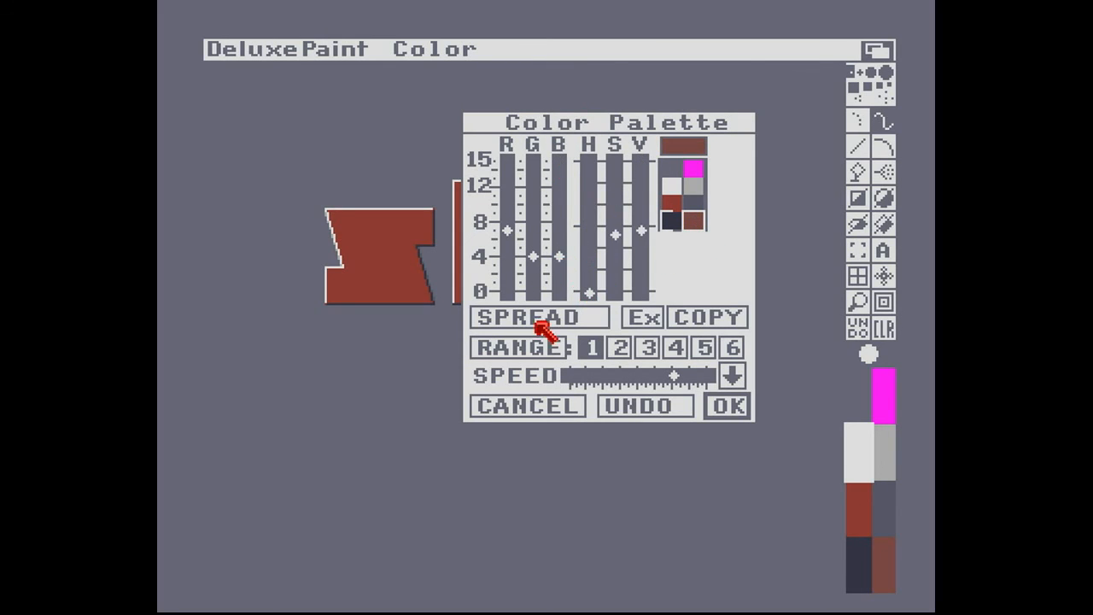
# Step: Try a lighter grey with red, green and blue all at 11 for the light anti-aliasing swatch
pyautogui.click(692, 170)
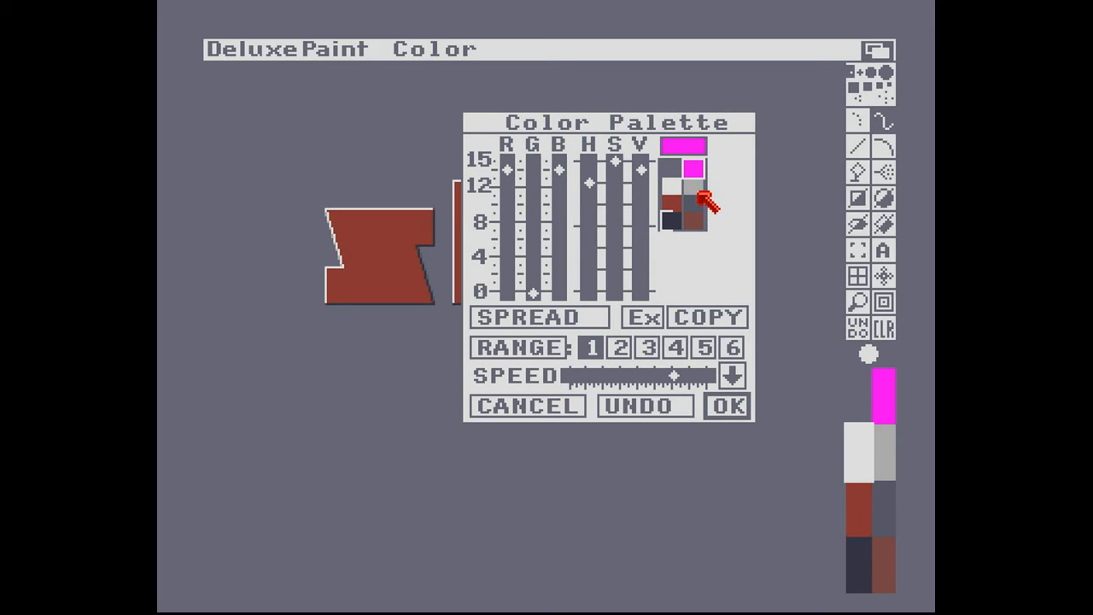
pyautogui.click(696, 190)
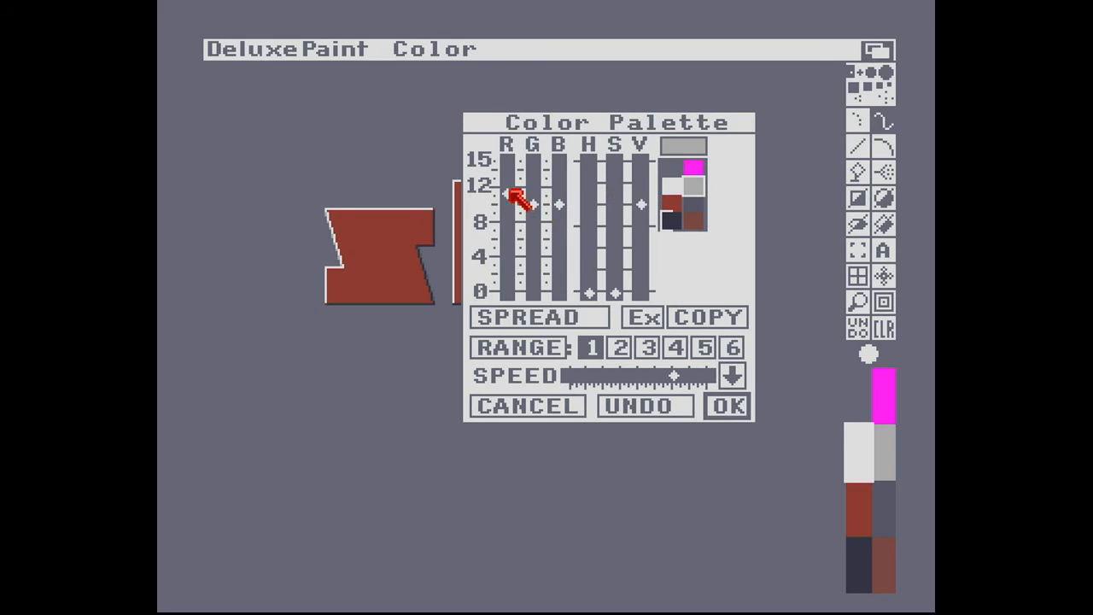
pyautogui.click(510, 190)
pyautogui.click(534, 183)
pyautogui.click(557, 179)
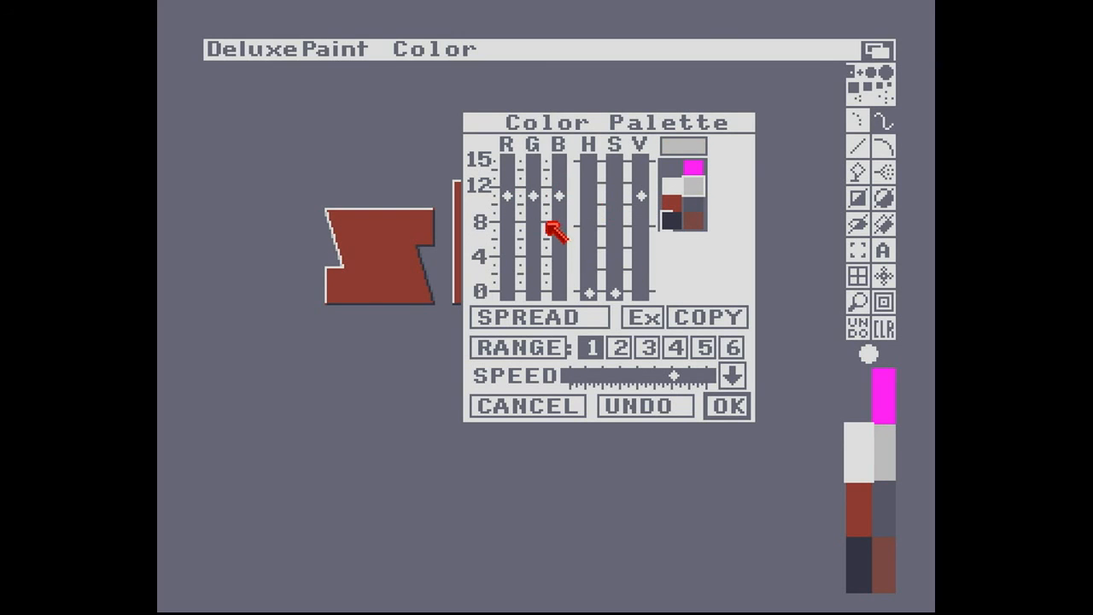
pyautogui.click(511, 230)
pyautogui.click(534, 235)
pyautogui.click(559, 242)
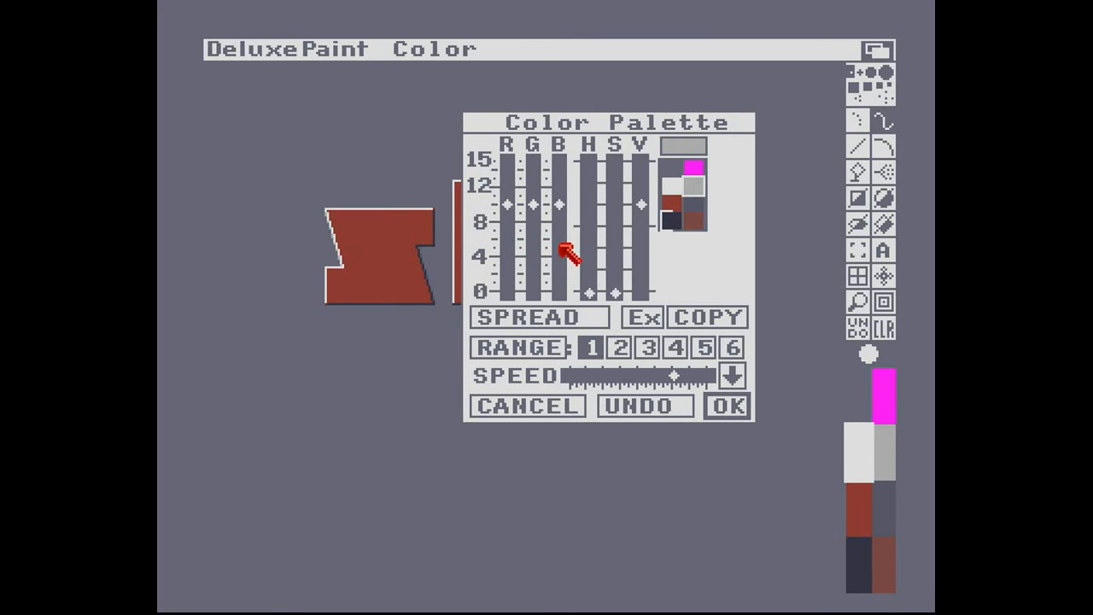
# Step: Tint the light grey anti-aliasing swatch bluish with red and green at 9 and blue at 10
pyautogui.click(562, 188)
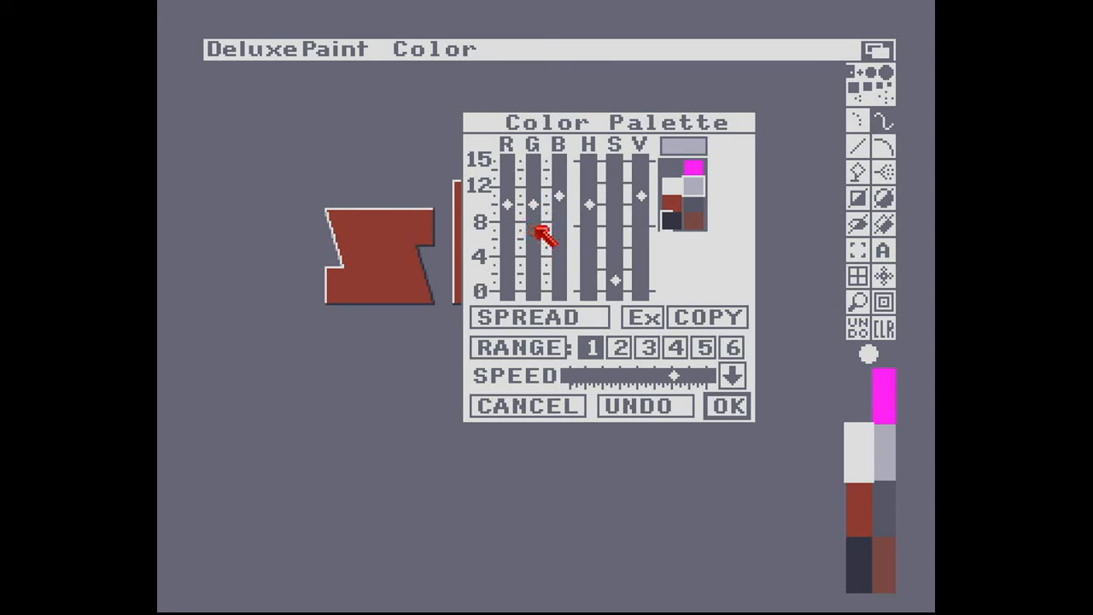
pyautogui.click(557, 238)
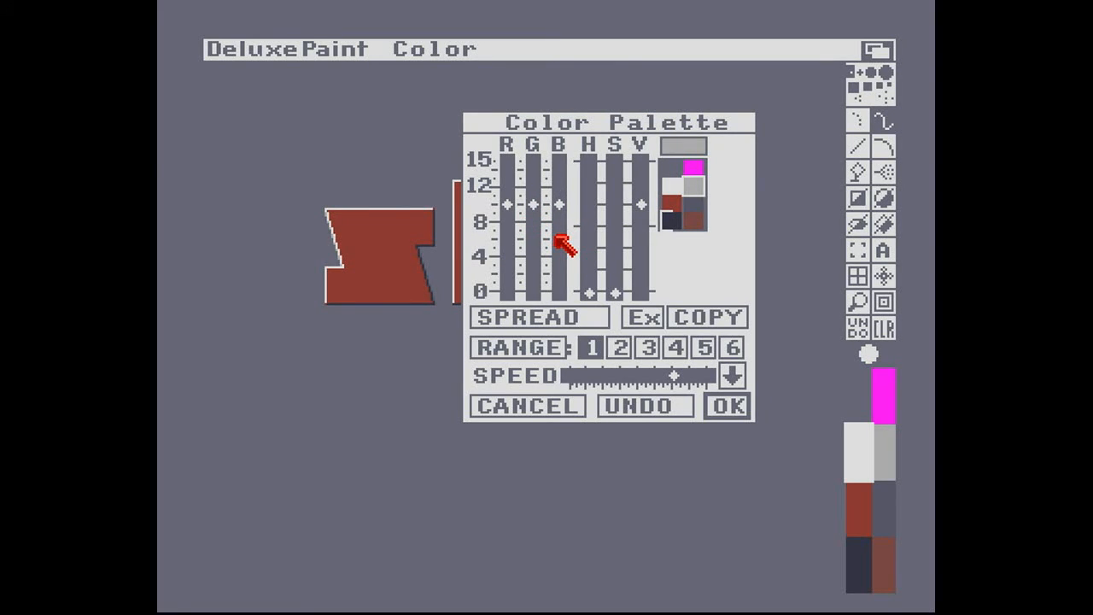
pyautogui.click(509, 242)
pyautogui.click(536, 248)
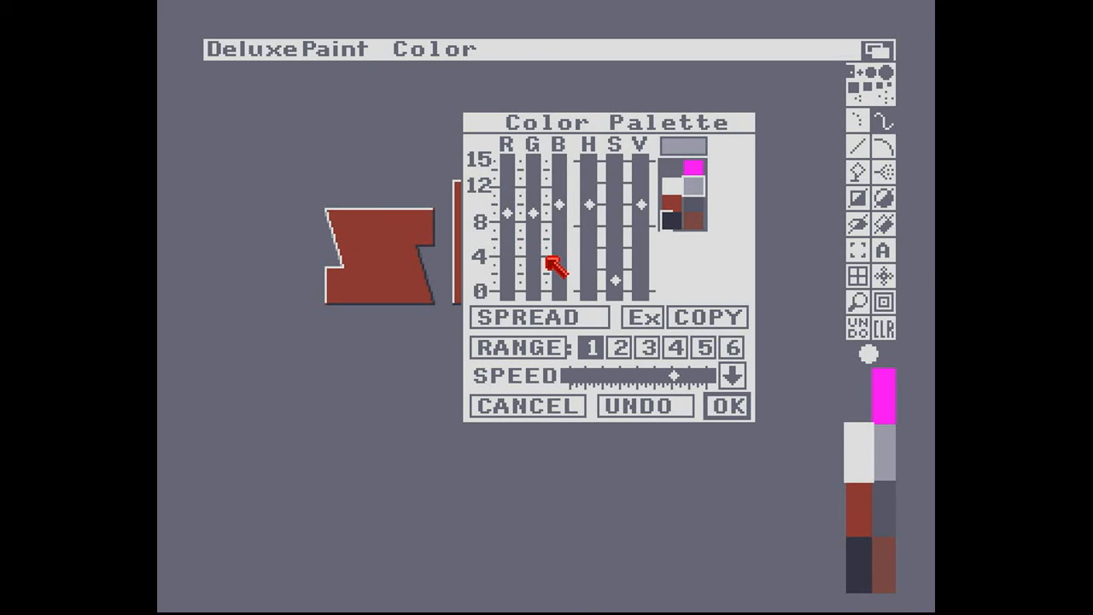
pyautogui.click(671, 188)
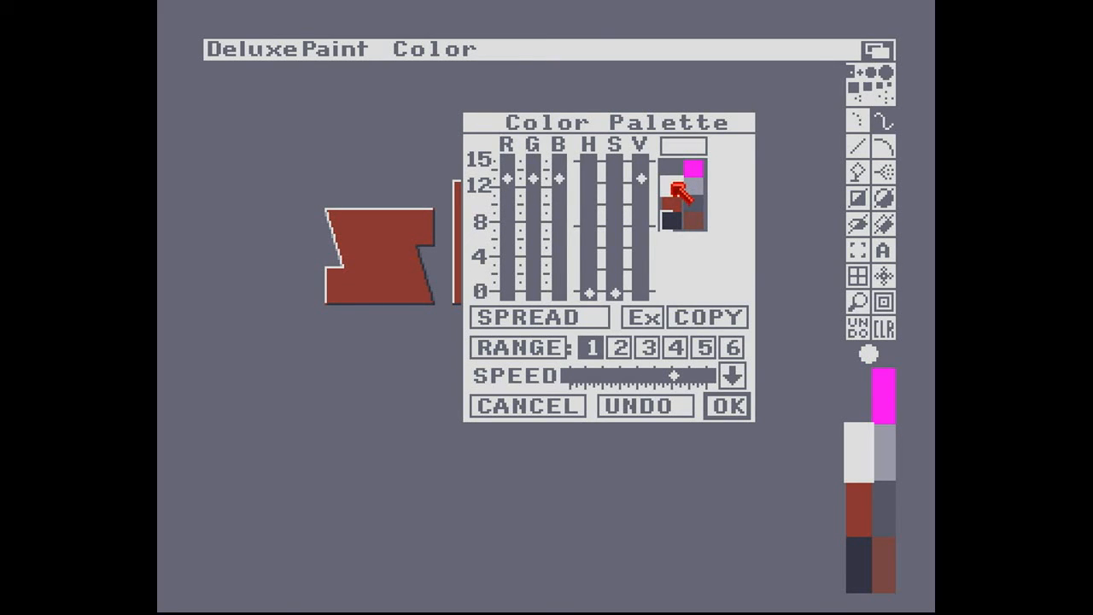
# Step: Set the magenta swatch's red to 11, comparing it with the white and light grey swatches
pyautogui.click(697, 168)
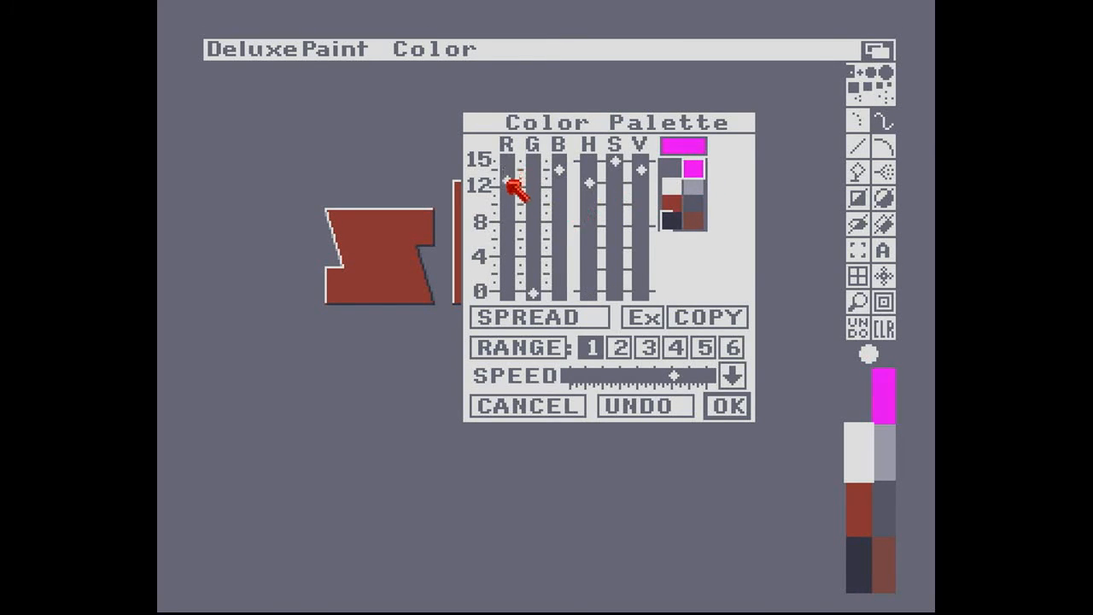
pyautogui.moveTo(508, 196); pyautogui.dragTo(515, 208)
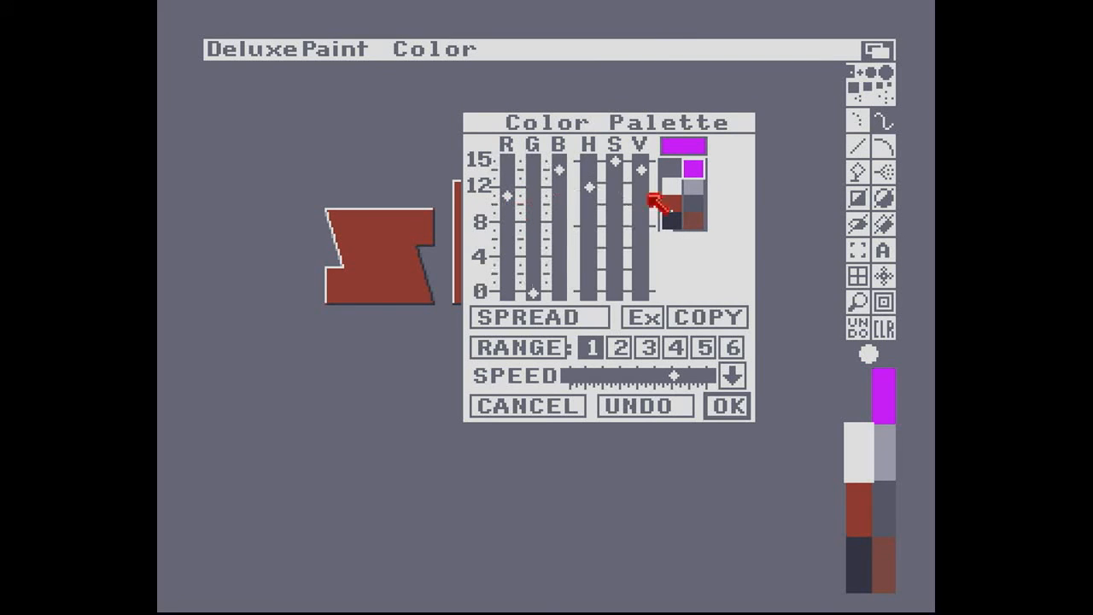
pyautogui.click(692, 188)
pyautogui.click(671, 187)
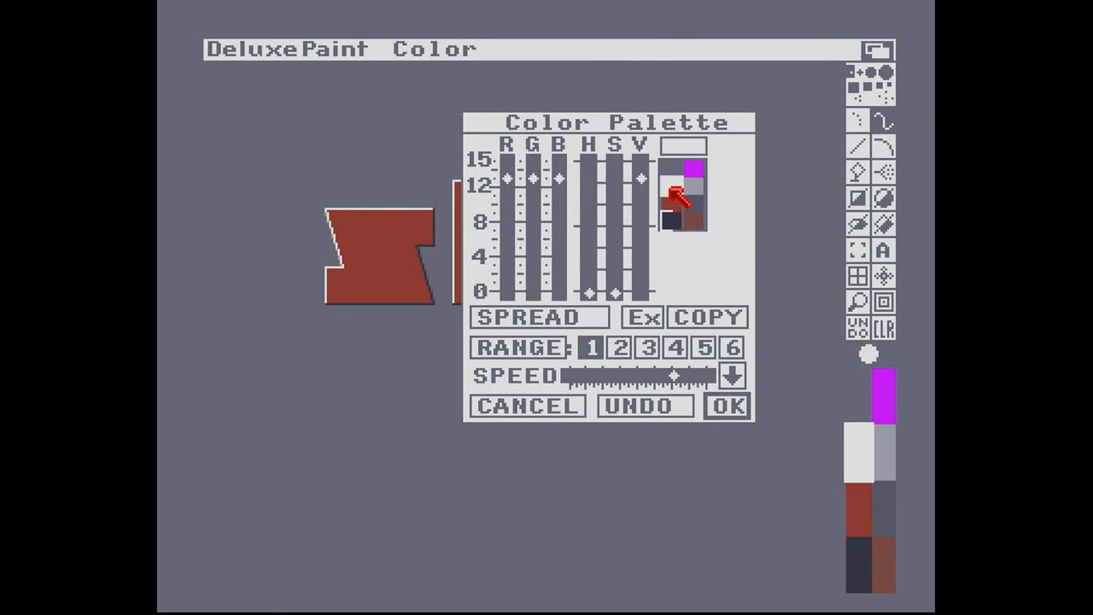
pyautogui.click(696, 186)
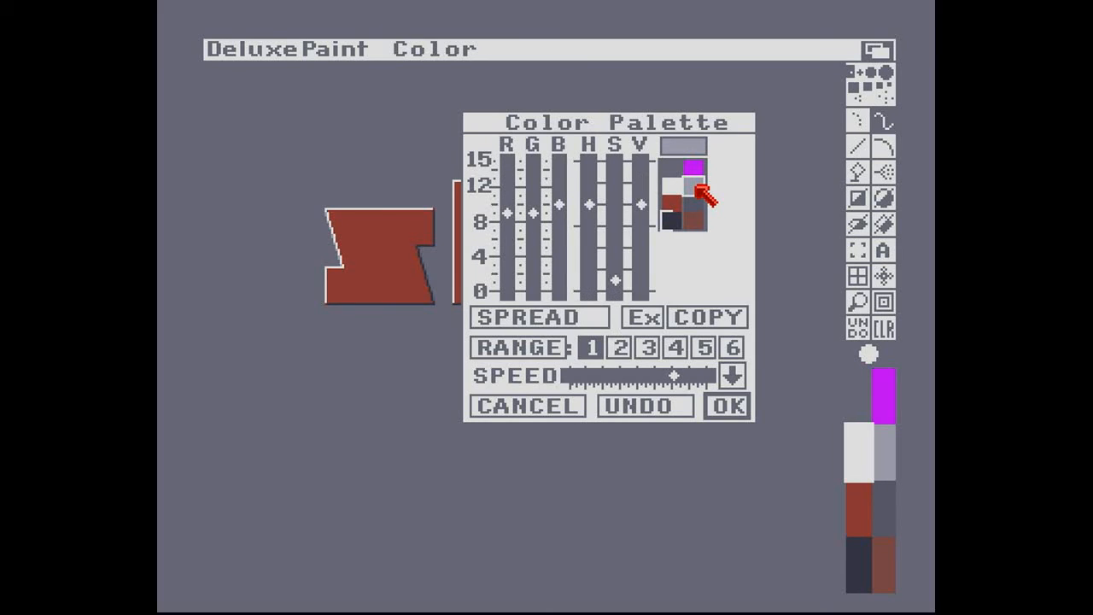
# Step: Compare the white and light grey values, then raise the magenta swatch's green to start turning it into a muted pink
pyautogui.click(691, 169)
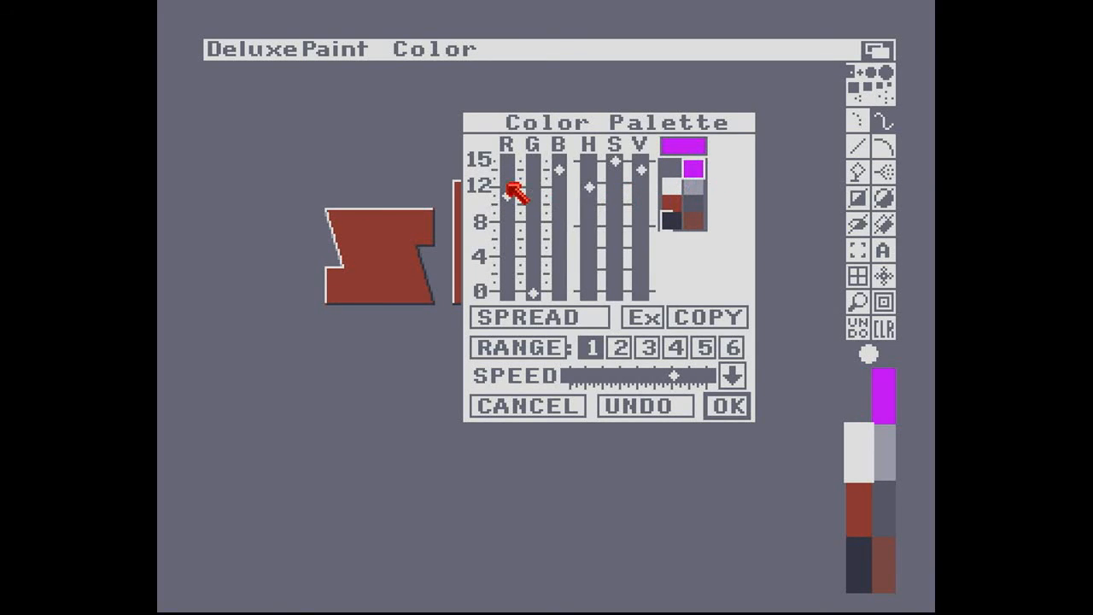
pyautogui.click(671, 188)
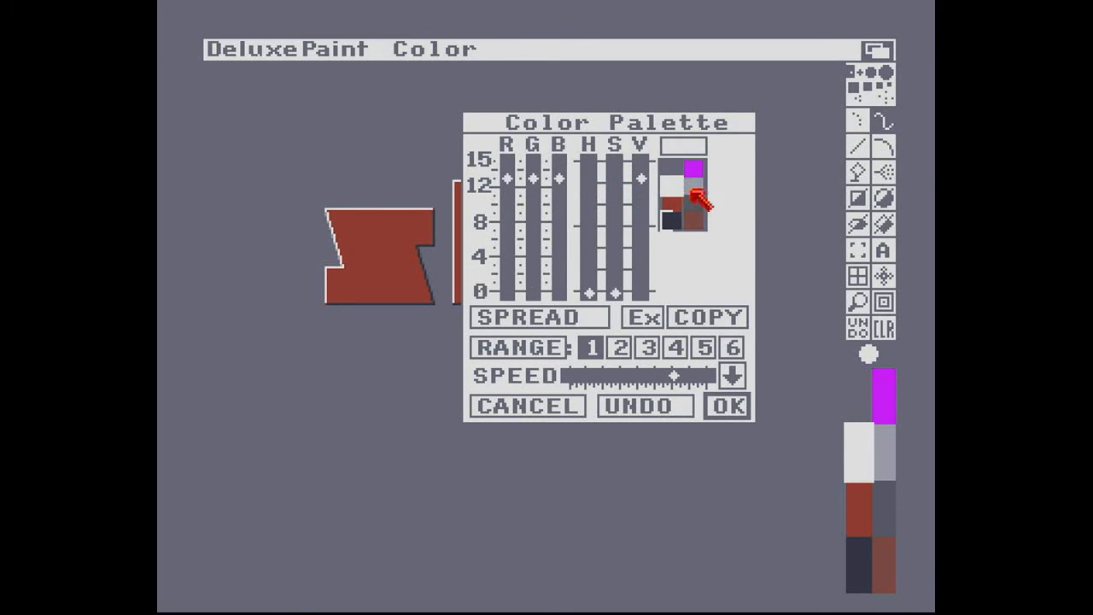
pyautogui.click(694, 188)
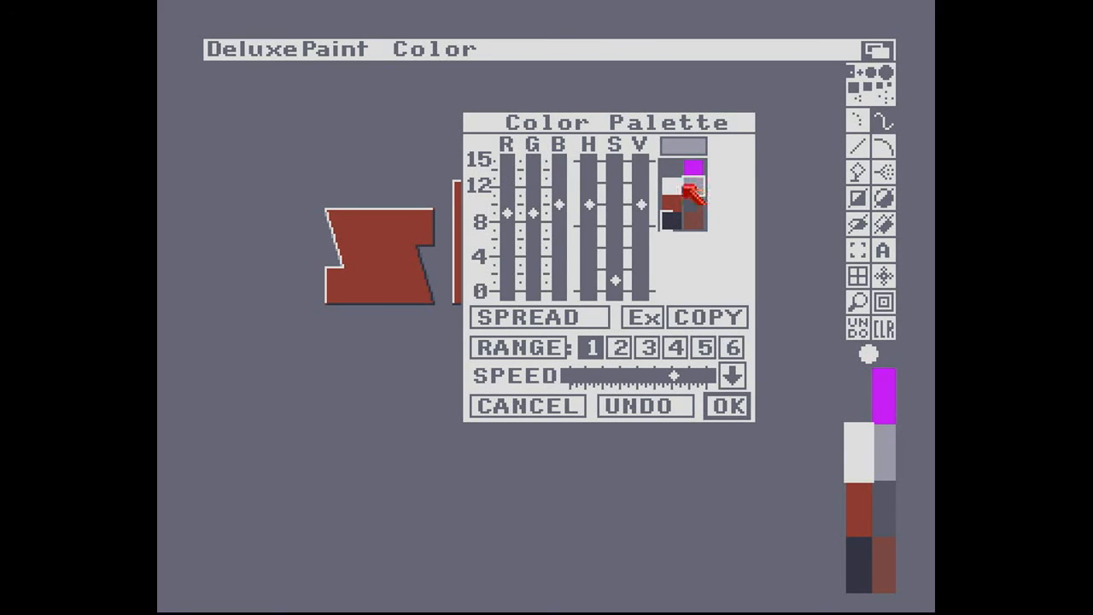
pyautogui.click(693, 169)
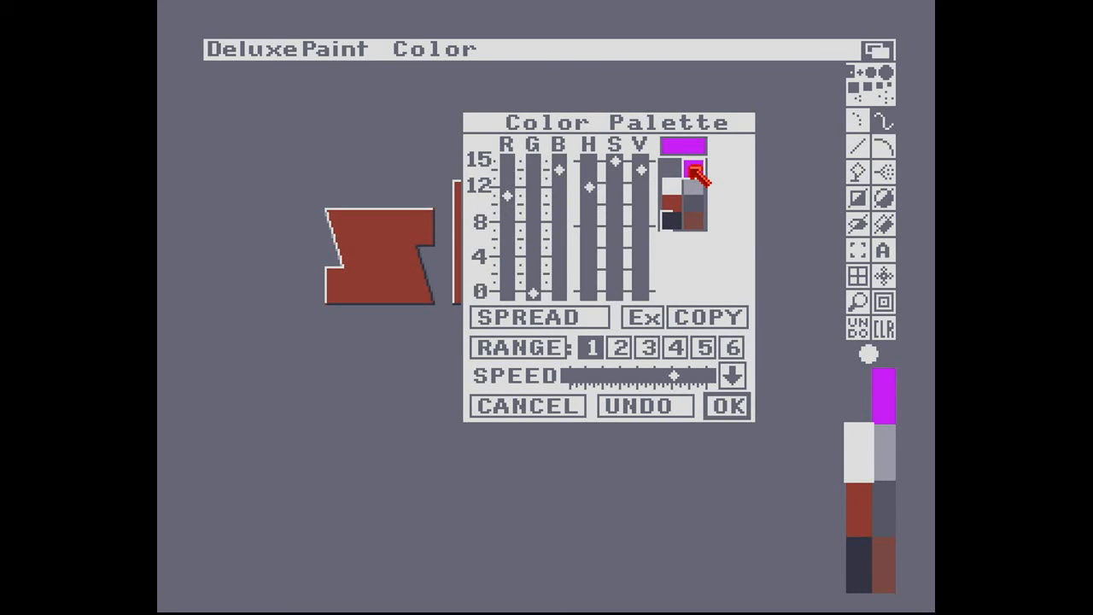
pyautogui.click(694, 190)
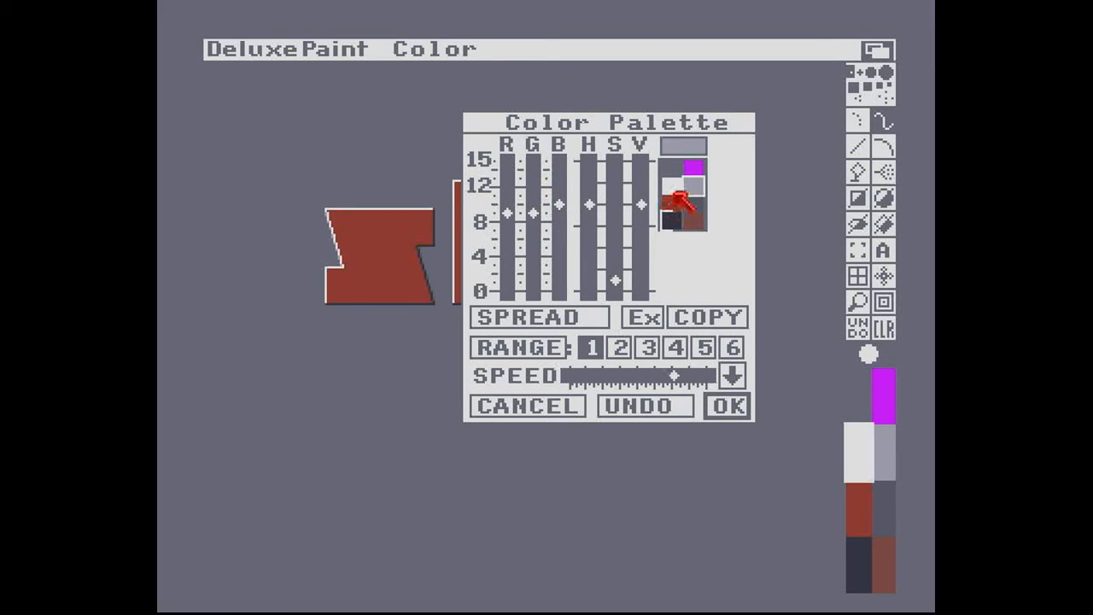
pyautogui.click(672, 187)
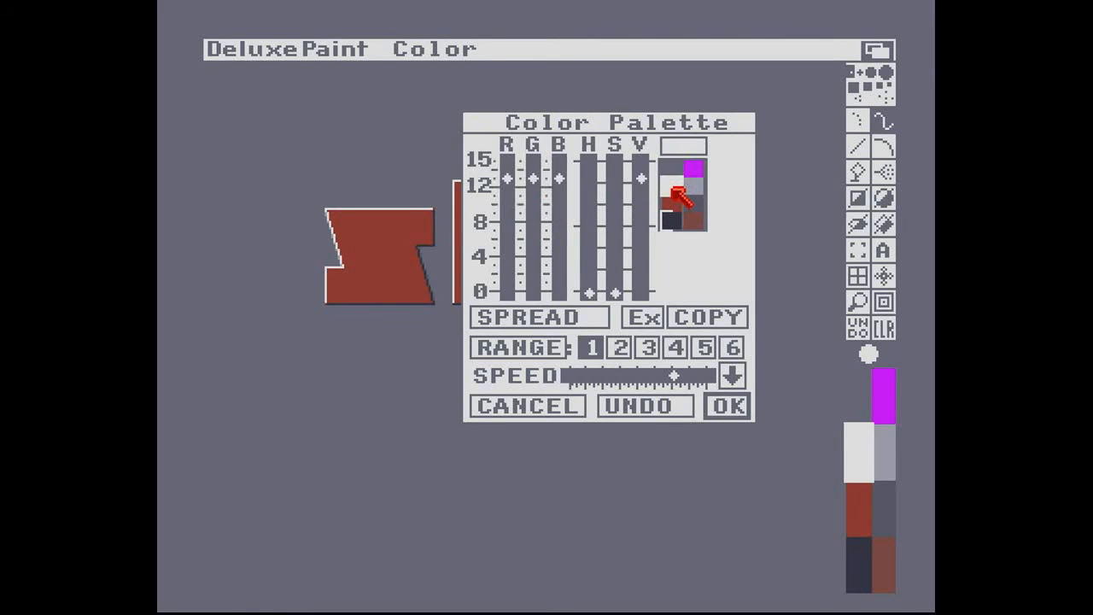
pyautogui.click(693, 170)
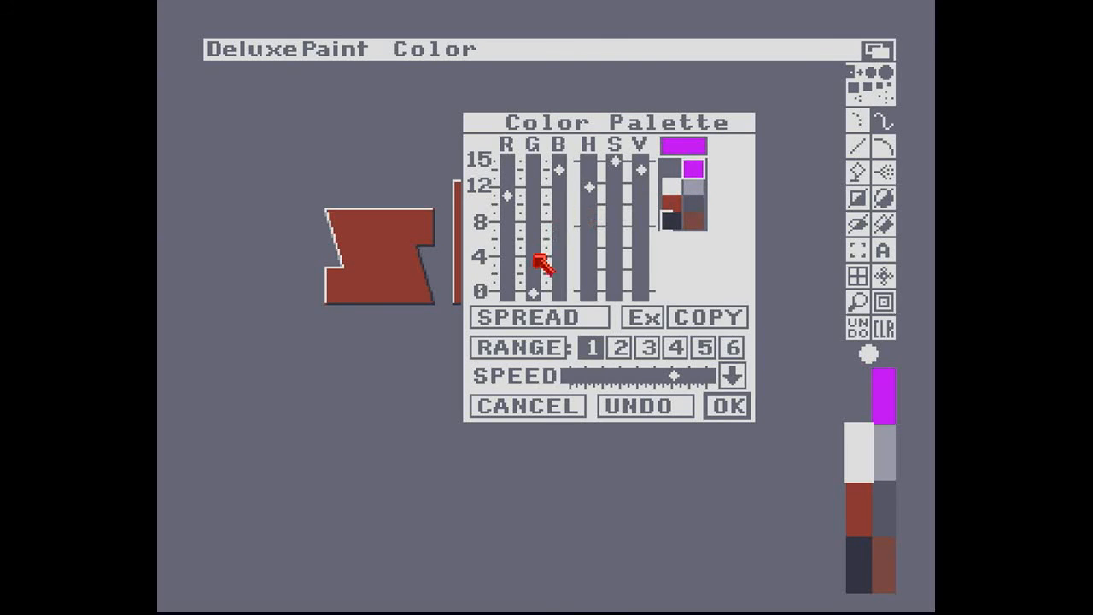
pyautogui.moveTo(538, 292); pyautogui.dragTo(553, 196)
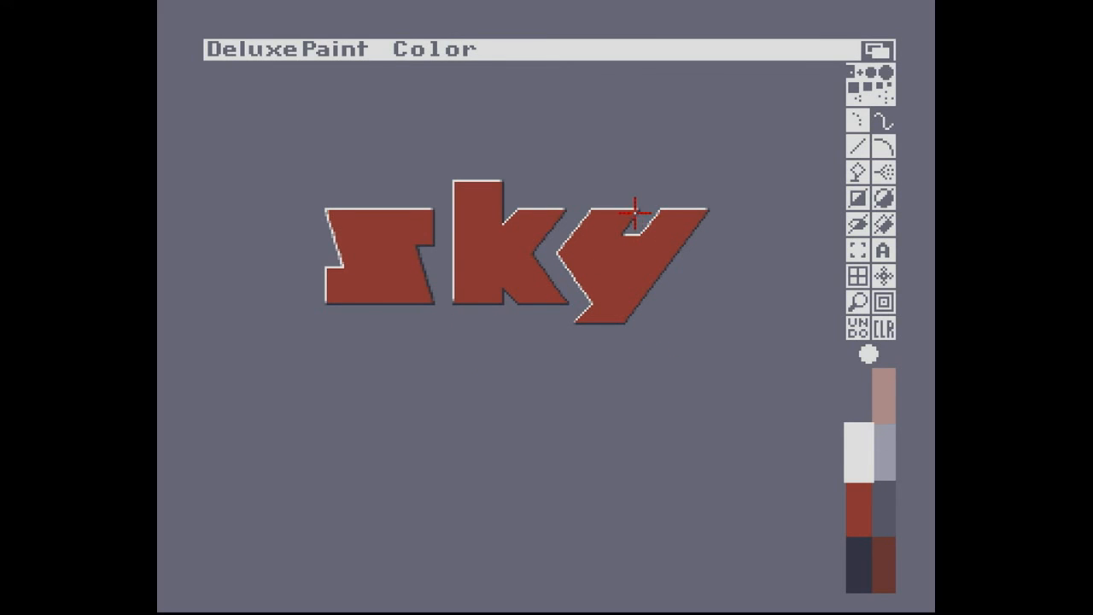
# Step: Magnify the notch of the letter y and retouch its inner-corner anti-aliasing pixels with the dark and light bluish greys
pyautogui.press('m')
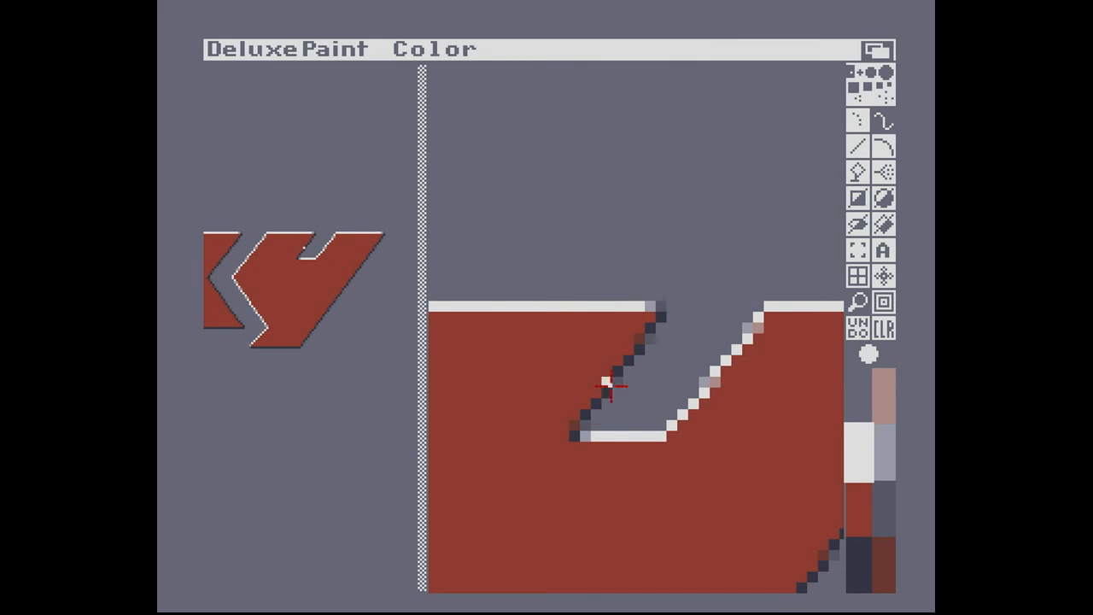
pyautogui.press('m')
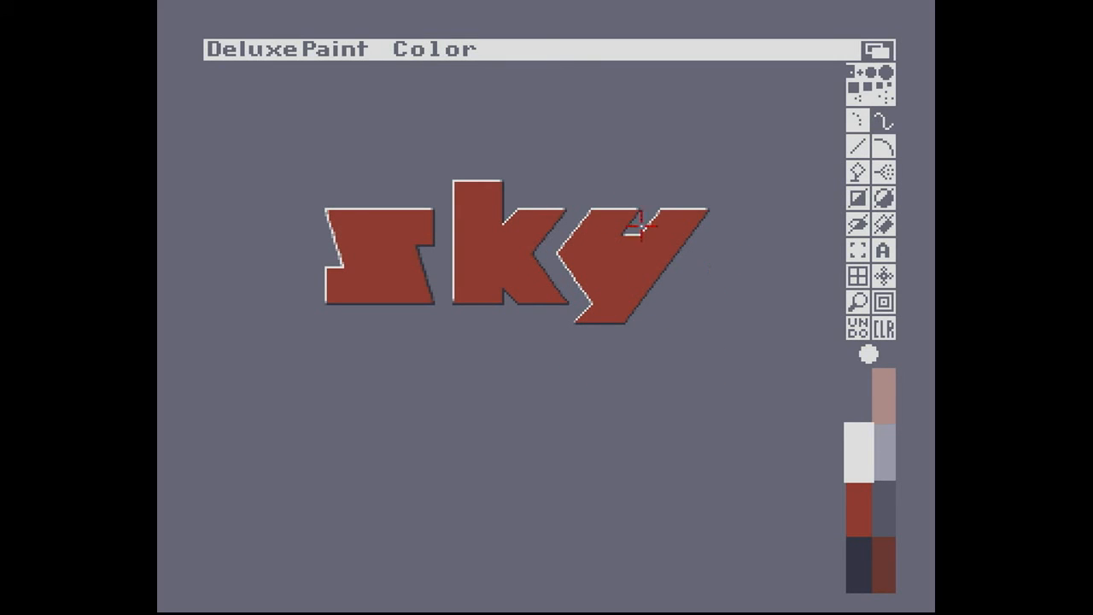
pyautogui.press('m')
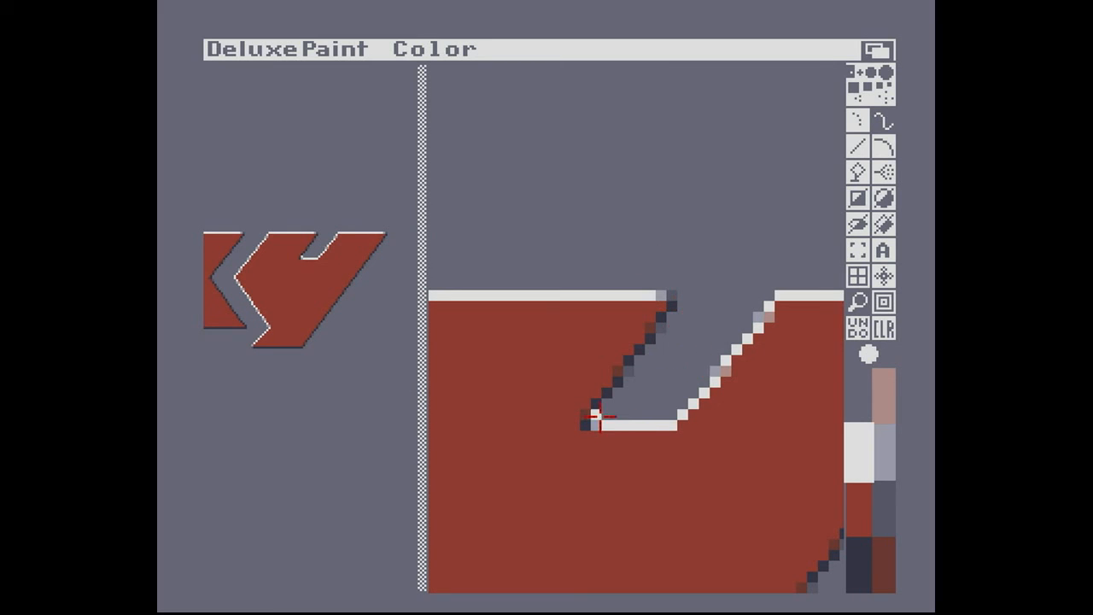
pyautogui.click(887, 523)
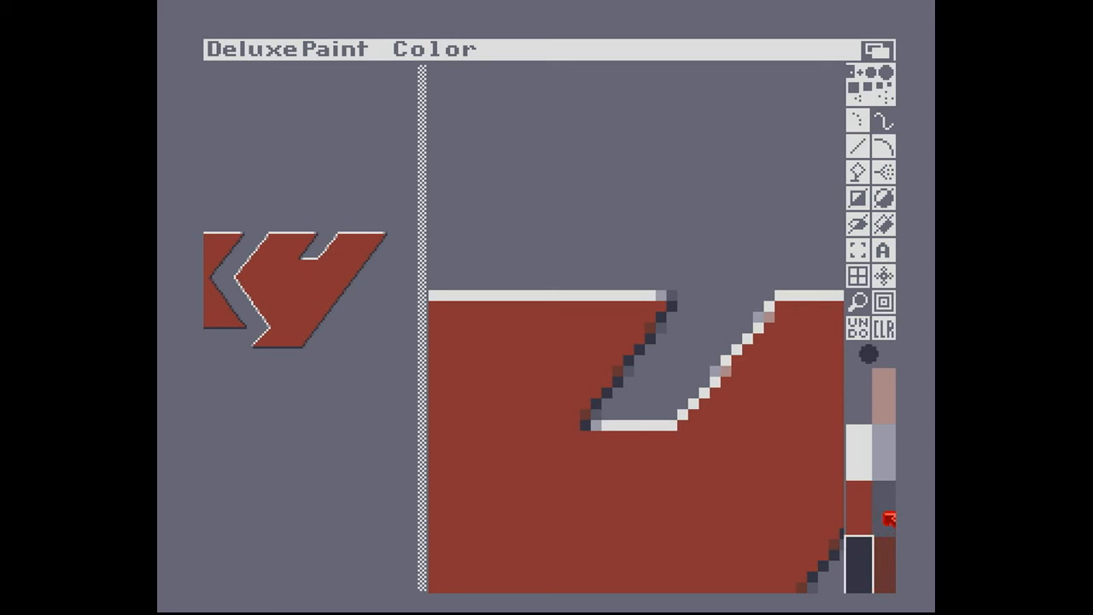
pyautogui.click(879, 460)
pyautogui.click(860, 567)
pyautogui.click(881, 516)
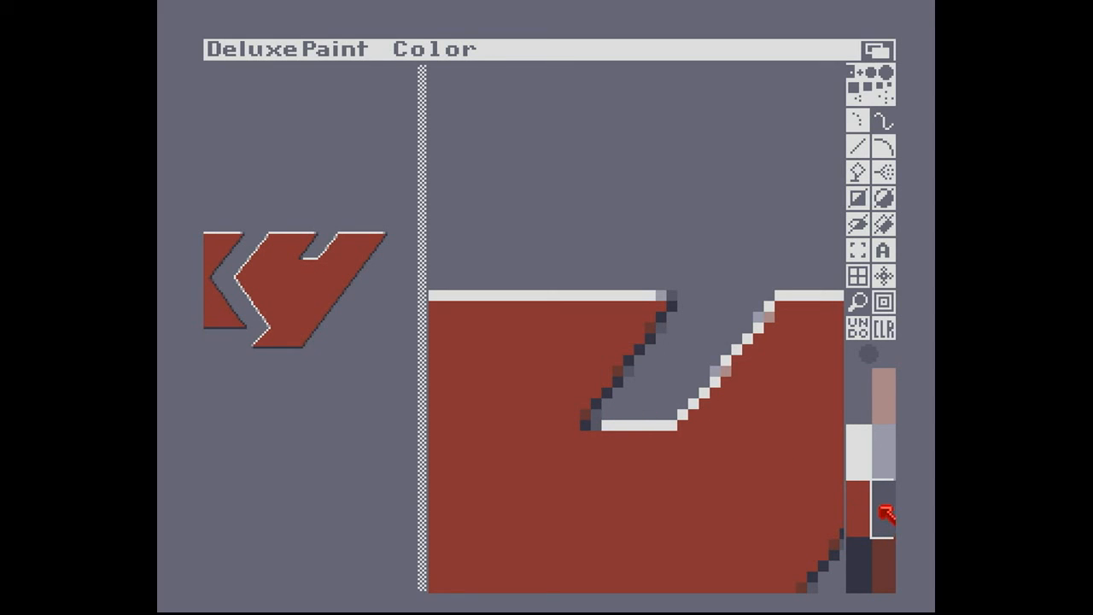
pyautogui.click(853, 400)
pyautogui.click(887, 515)
pyautogui.click(879, 465)
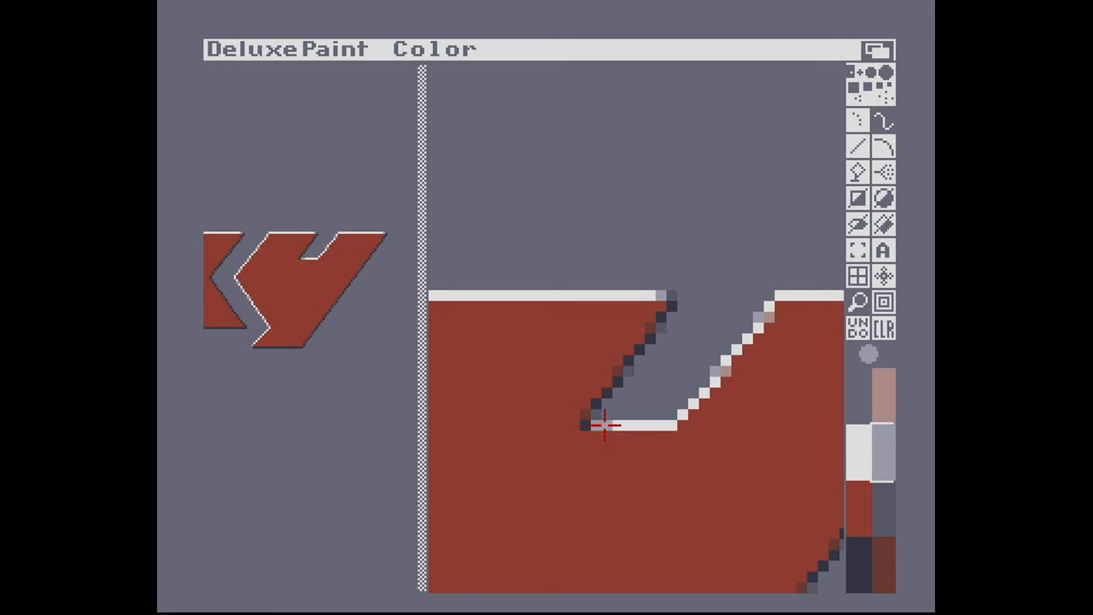
pyautogui.press('m')
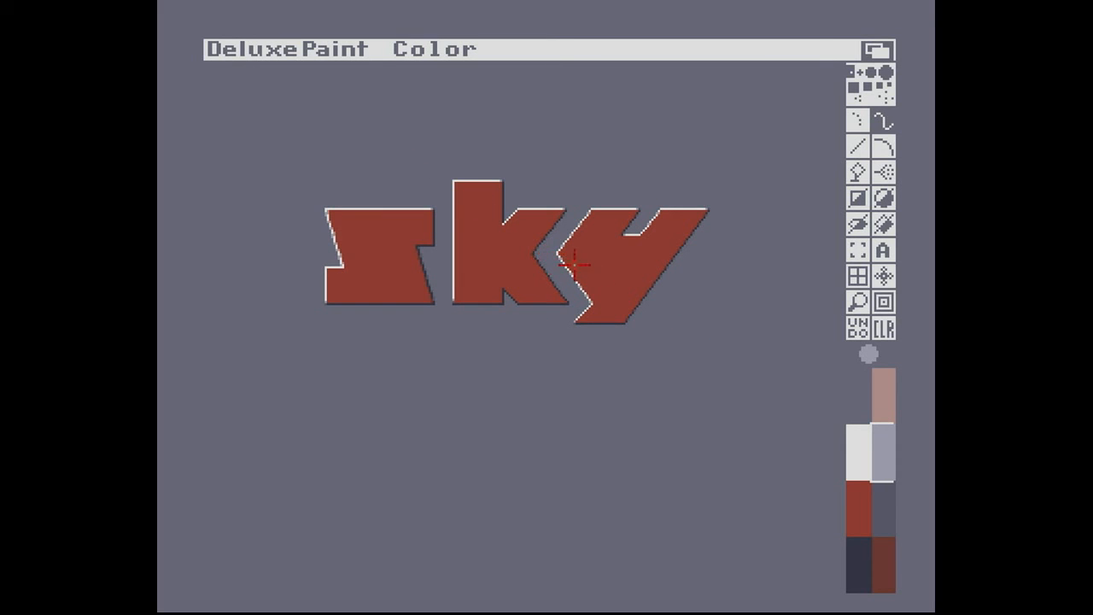
# Step: Try picking up the whole sky logo as a brush, then return to the single-pixel brush
pyautogui.press('b')
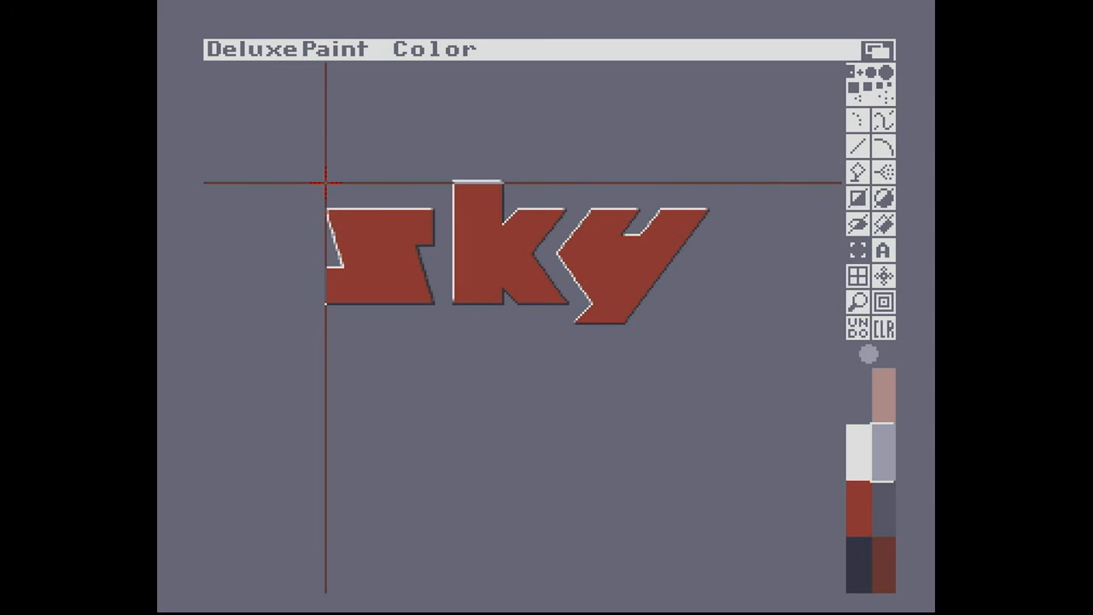
pyautogui.moveTo(325, 180); pyautogui.dragTo(708, 325)
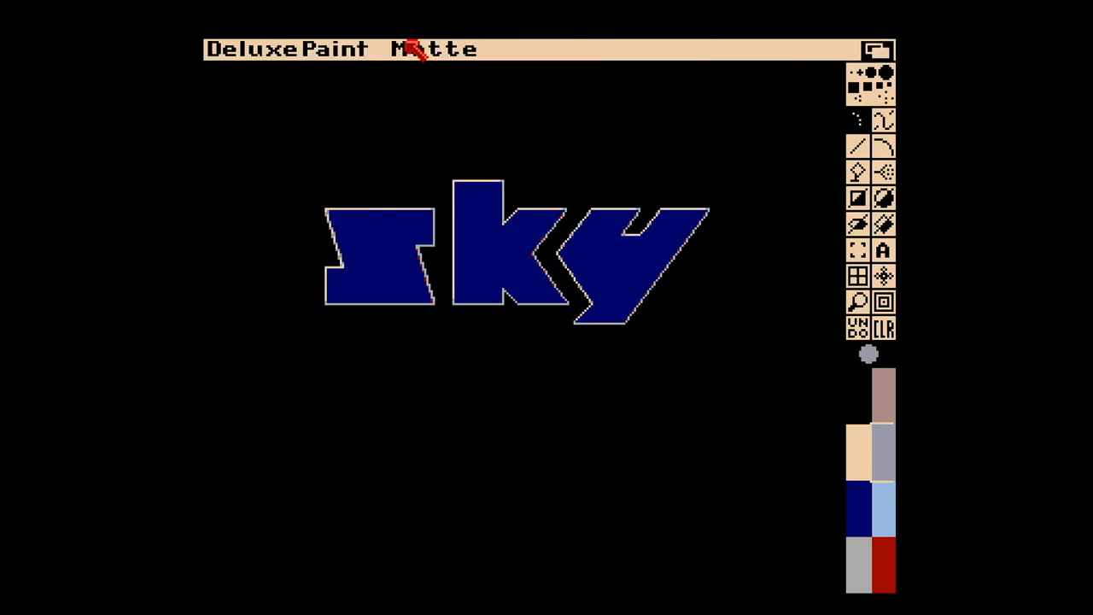
pyautogui.rightClick(412, 46)
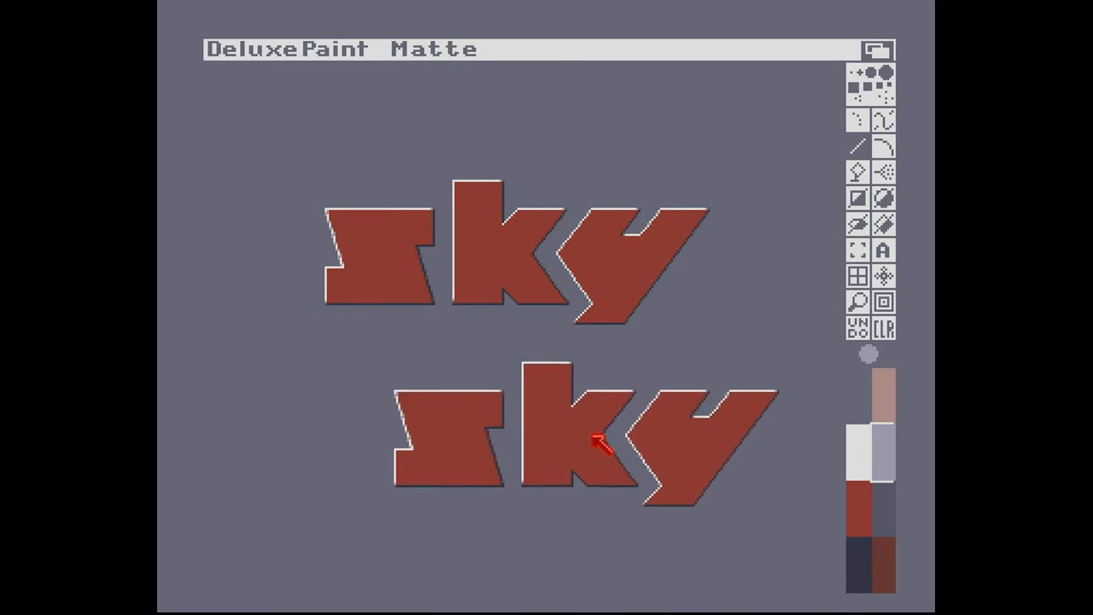
pyautogui.press('.')
# Step: Save the picture as sky in the a:asmskool drawer, overwriting the existing file
pyautogui.rightClick(234, 51)
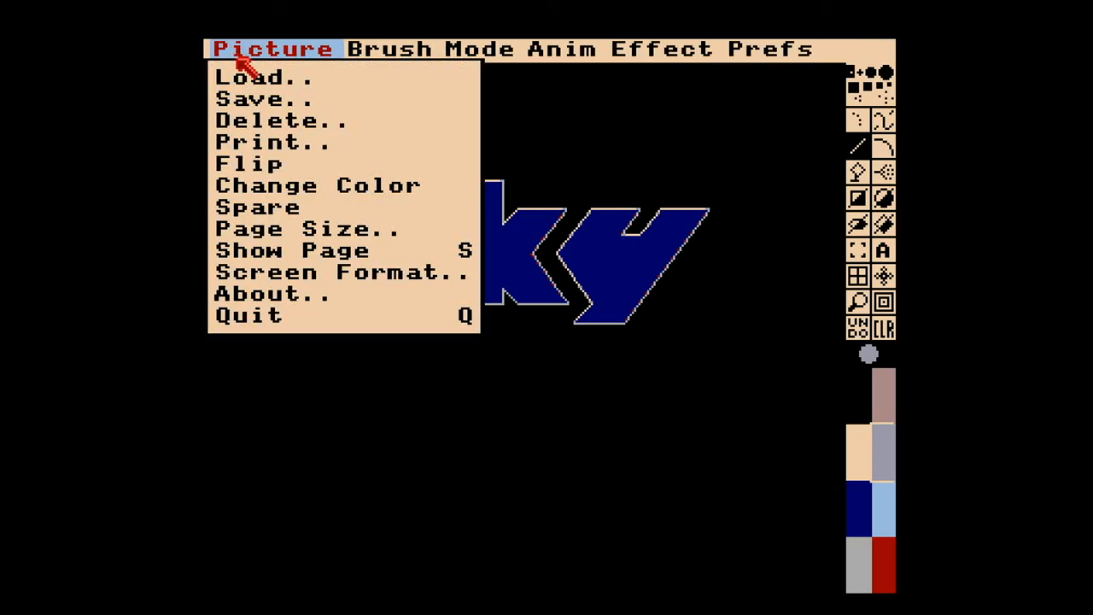
pyautogui.rightClick(256, 100)
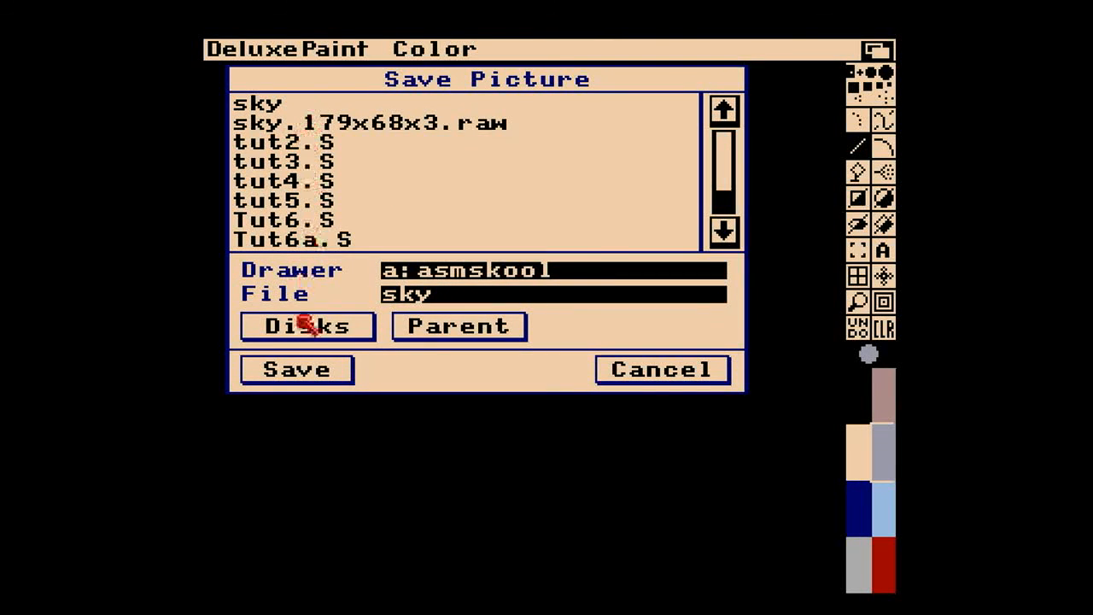
pyautogui.click(299, 372)
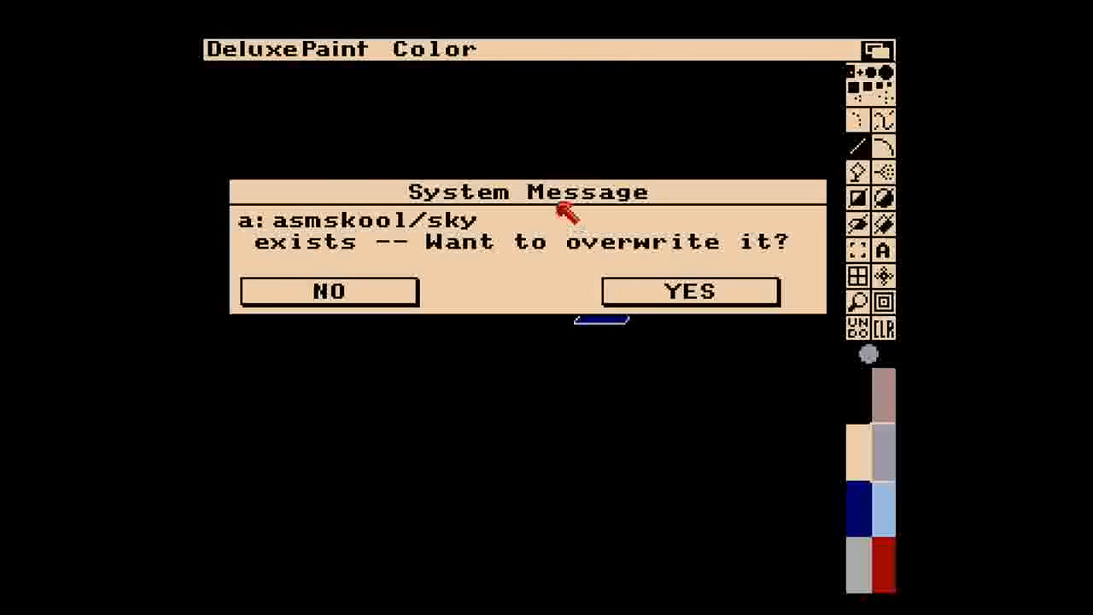
pyautogui.click(632, 297)
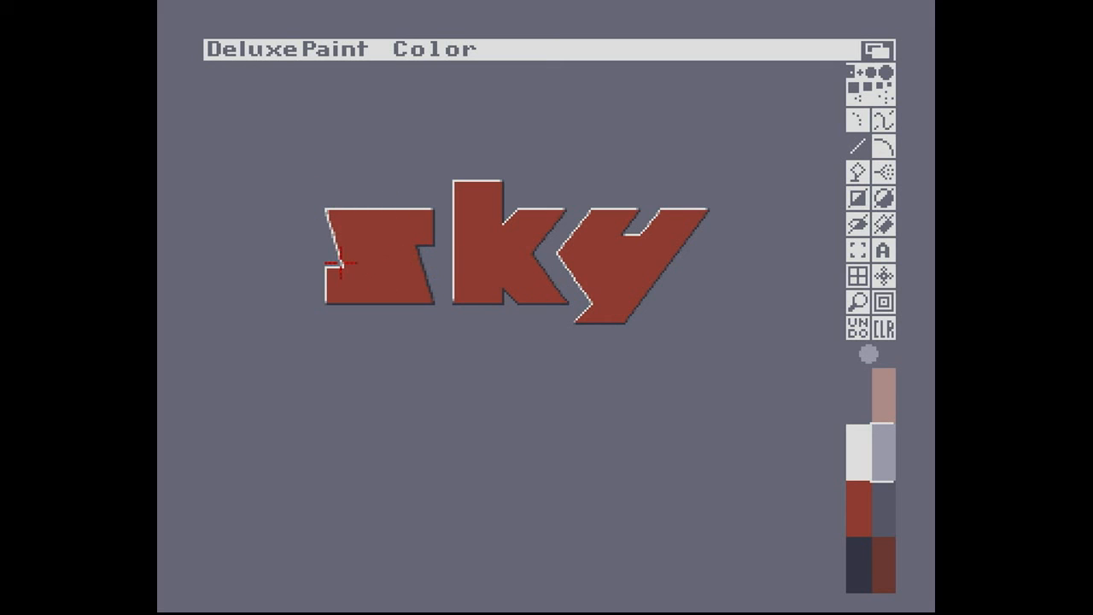
# Step: Quit DeluxePaint and launch IFF-Converter from the shell with the ic command
pyautogui.rightClick(256, 48)
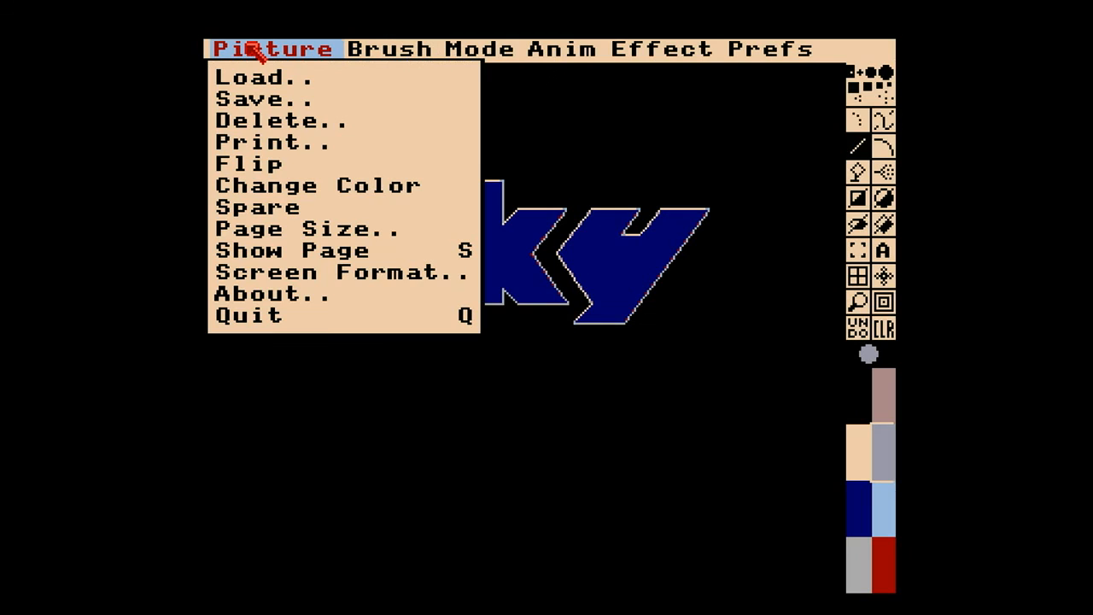
pyautogui.rightClick(308, 316)
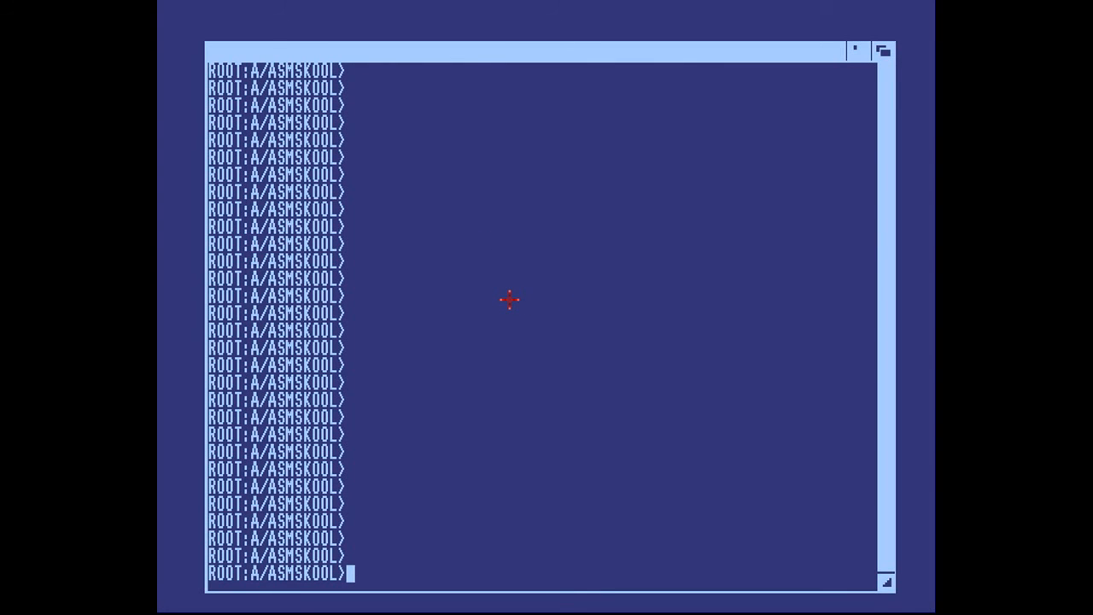
pyautogui.write('ic')
pyautogui.press('Return')
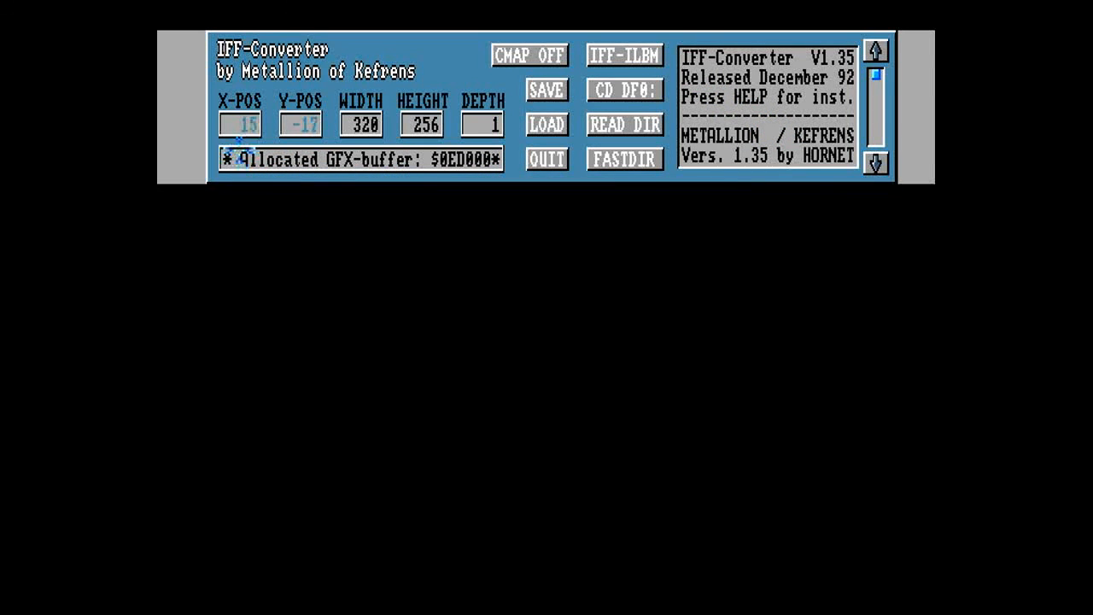
# Step: Set the IFF-Converter directory path to a:asmskool/ and read its file listing
pyautogui.click(401, 159)
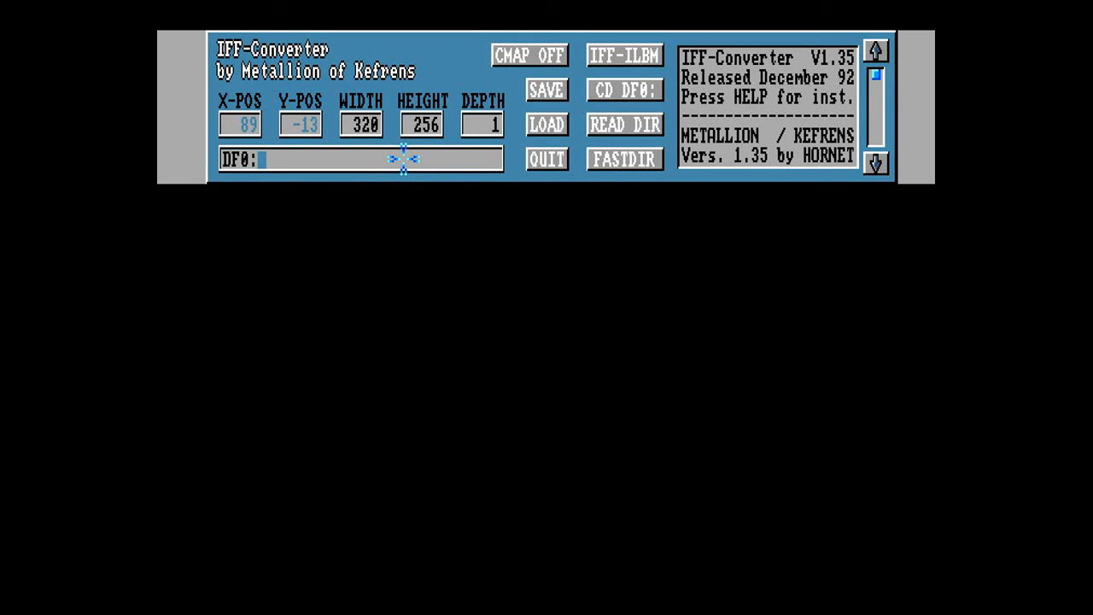
pyautogui.press('BackSpace')
pyautogui.press('BackSpace')
pyautogui.press('BackSpace')
pyautogui.press('BackSpace')
pyautogui.write('a:asmskool')
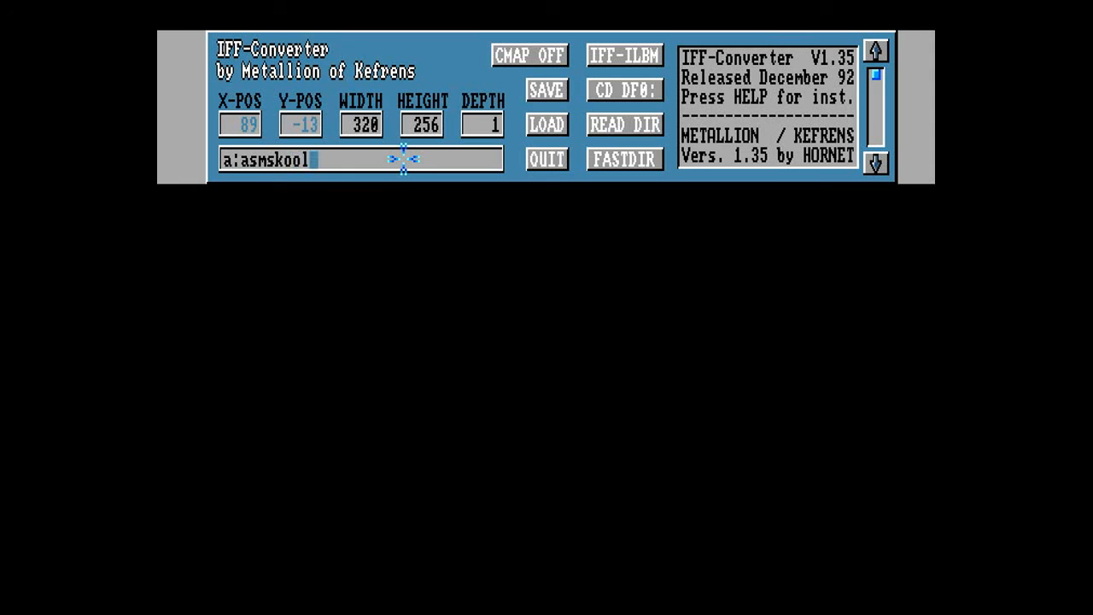
pyautogui.write('/')
pyautogui.click(620, 122)
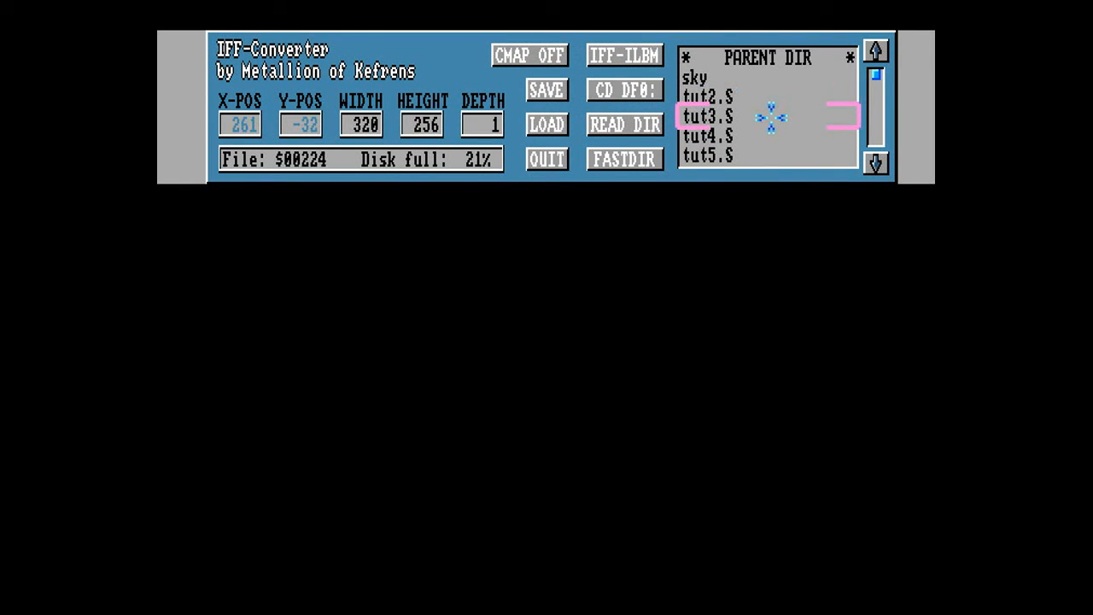
# Step: Load the sky picture and frame the logo with a tight selection rectangle of about 178 by 67 pixels
pyautogui.click(728, 79)
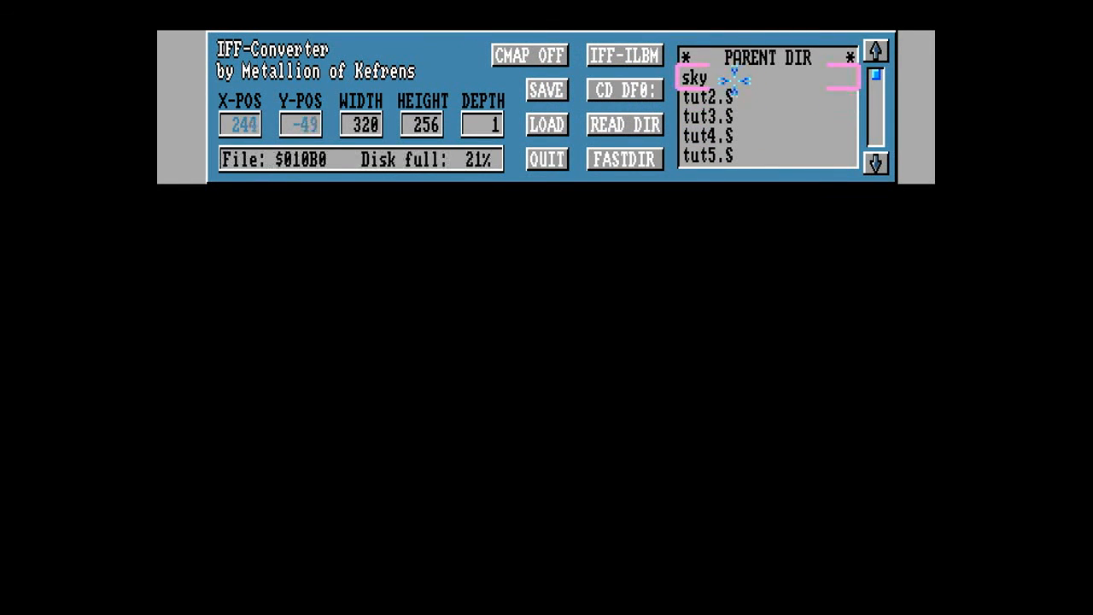
pyautogui.click(548, 124)
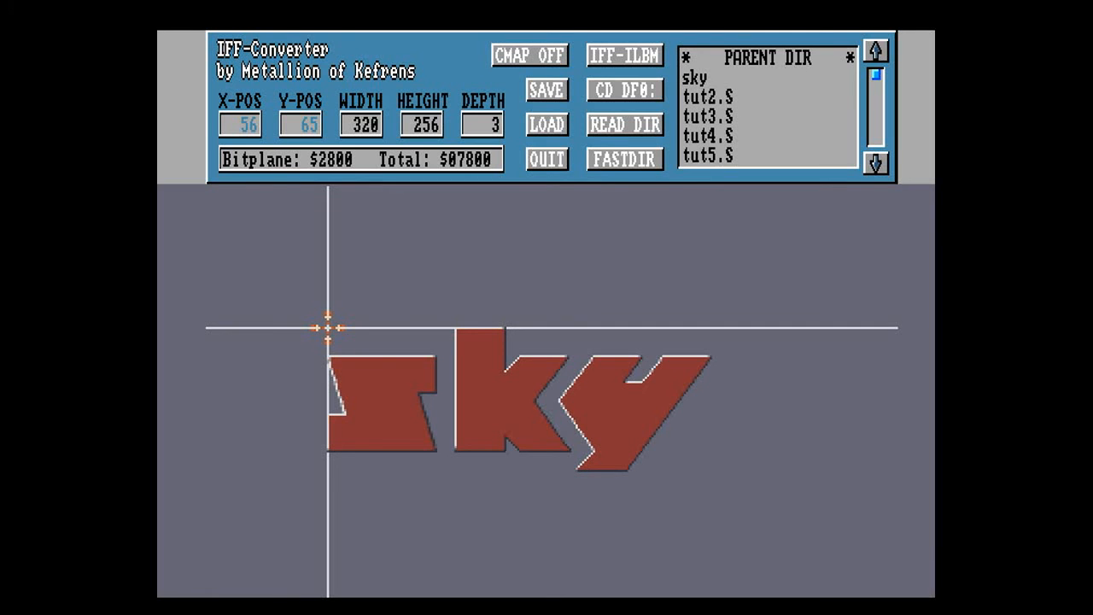
pyautogui.moveTo(328, 327); pyautogui.dragTo(708, 469)
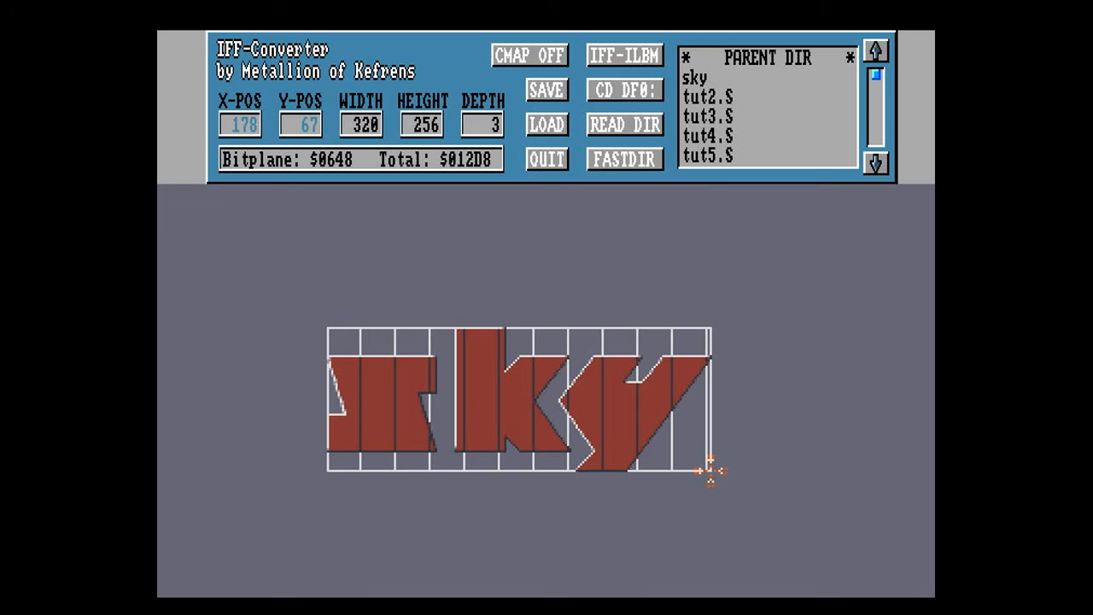
# Step: Fix the 178 by 67 pixel selection around the logo, then cycle through the colour map options back to CMAP OFF
pyautogui.click(710, 470)
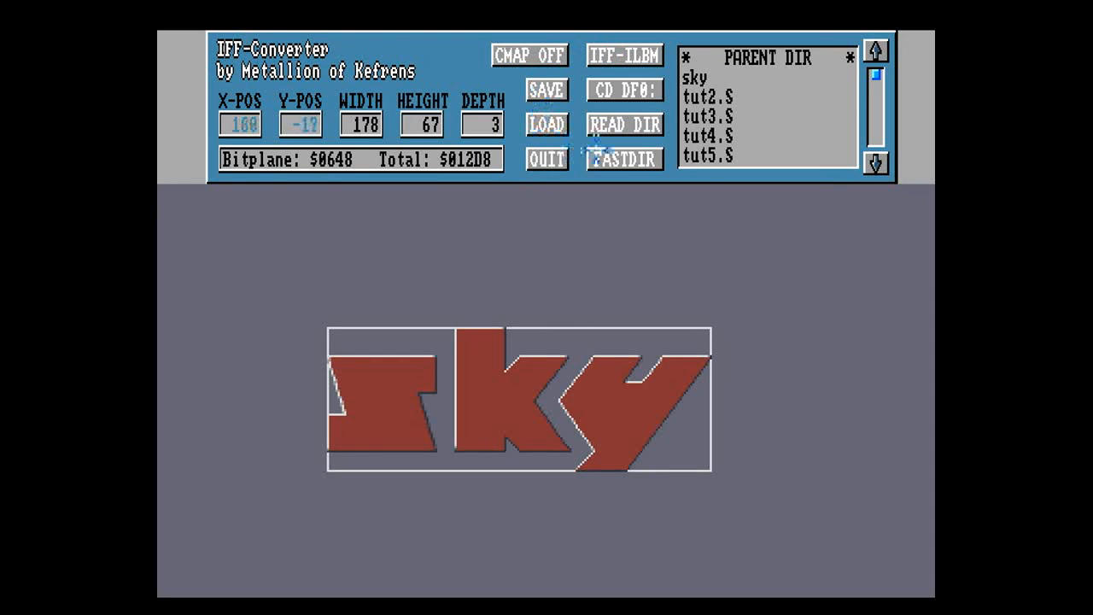
pyautogui.click(514, 55)
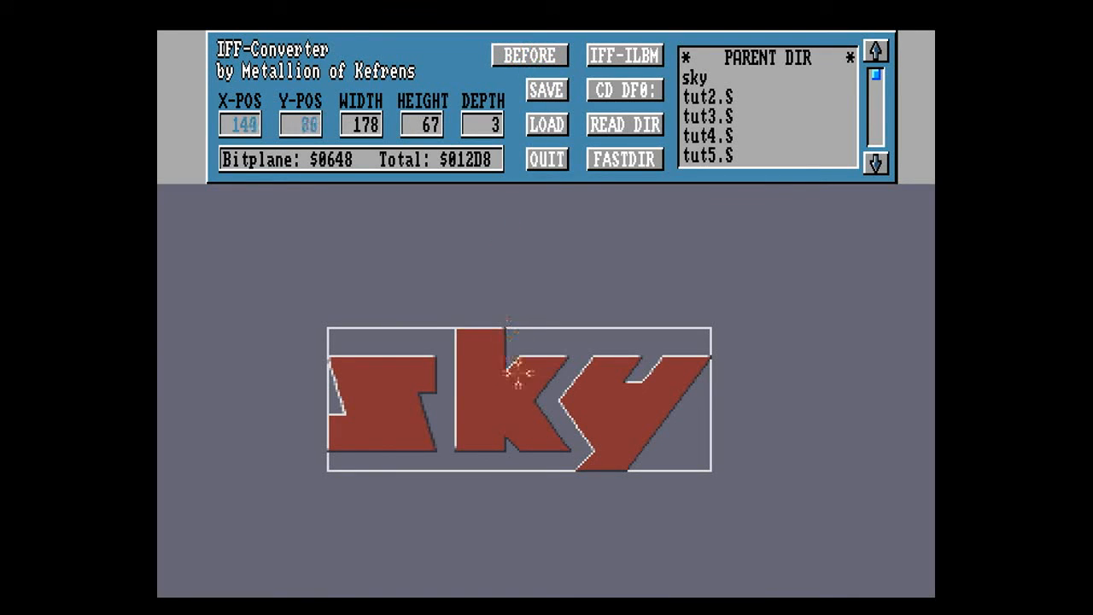
pyautogui.click(523, 56)
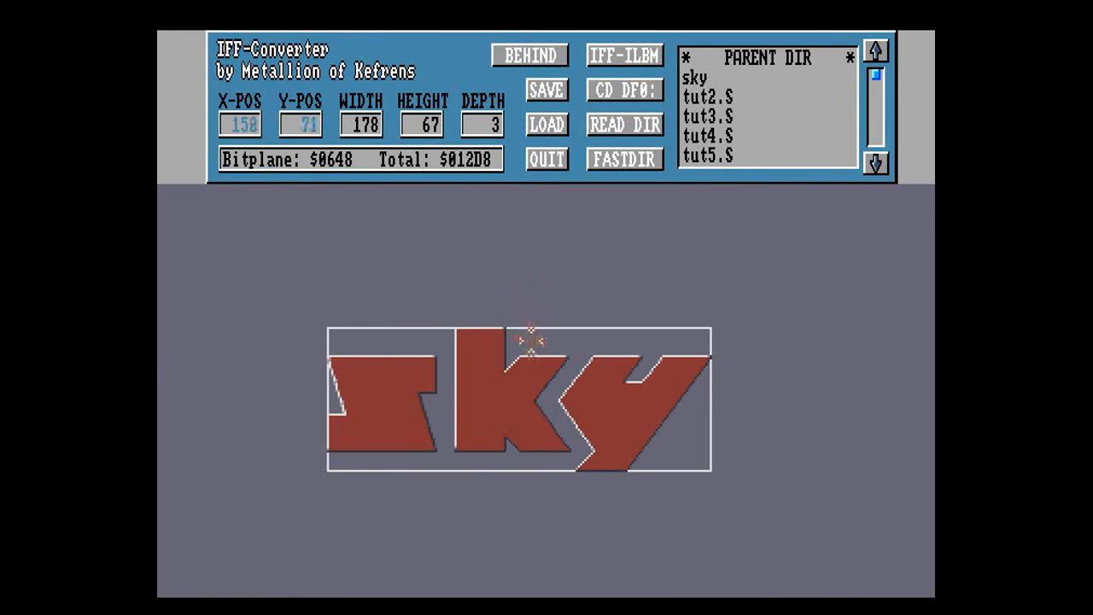
pyautogui.click(529, 57)
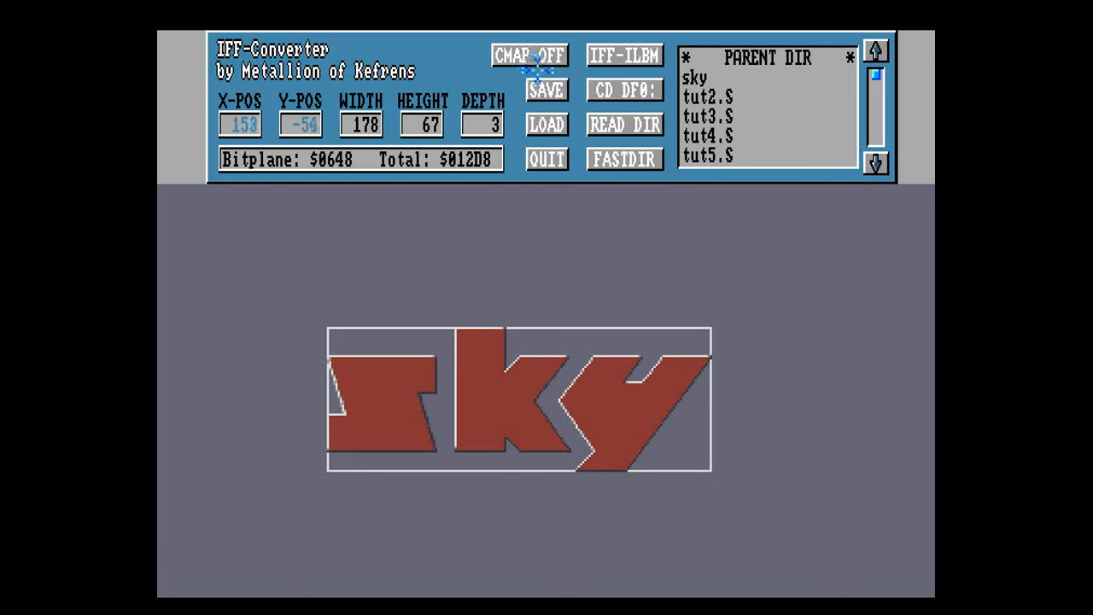
# Step: Cycle the save format through the available types and set it to RAW BLIT
pyautogui.click(622, 55)
pyautogui.click(633, 60)
pyautogui.click(622, 55)
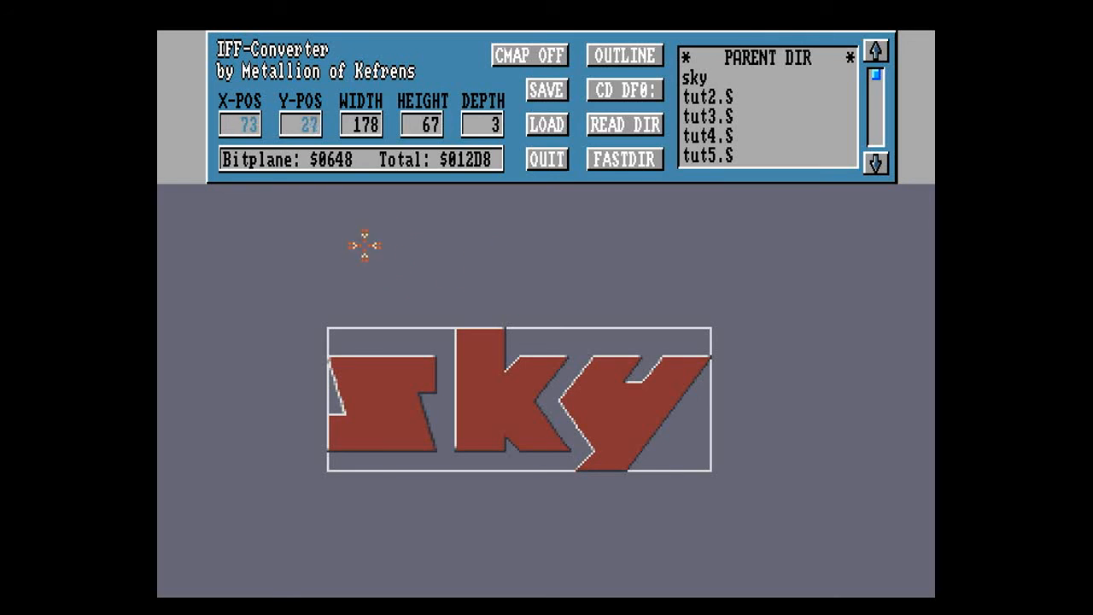
pyautogui.click(626, 60)
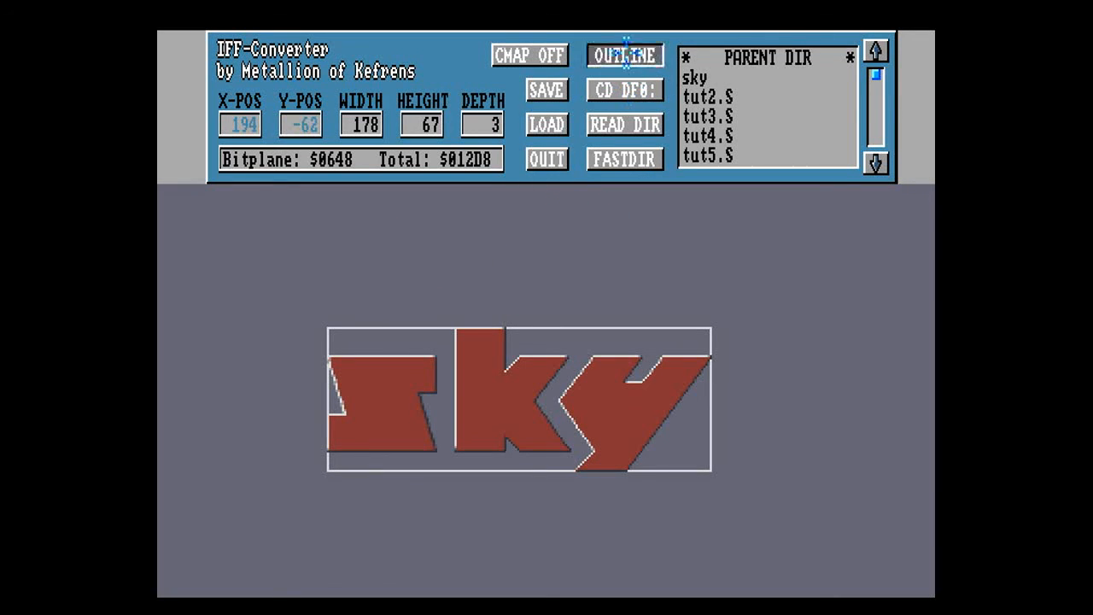
pyautogui.click(614, 52)
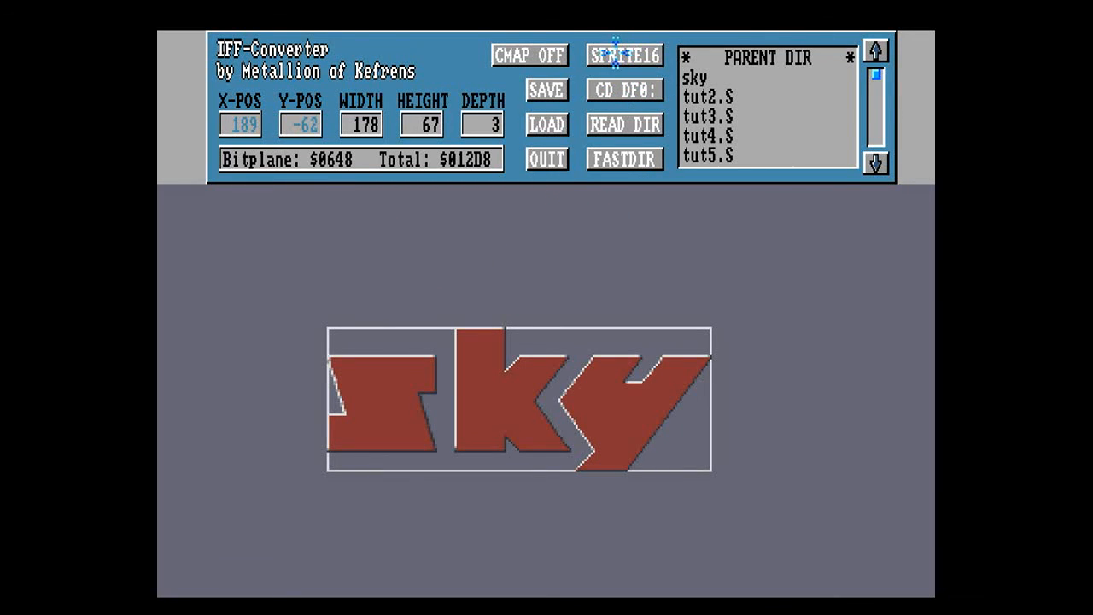
pyautogui.click(608, 53)
pyautogui.click(605, 51)
pyautogui.click(600, 50)
pyautogui.click(605, 53)
# Step: Save the cropped logo's raw bitplanes as a:asmskool/sky.178x67x3.raw
pyautogui.click(547, 96)
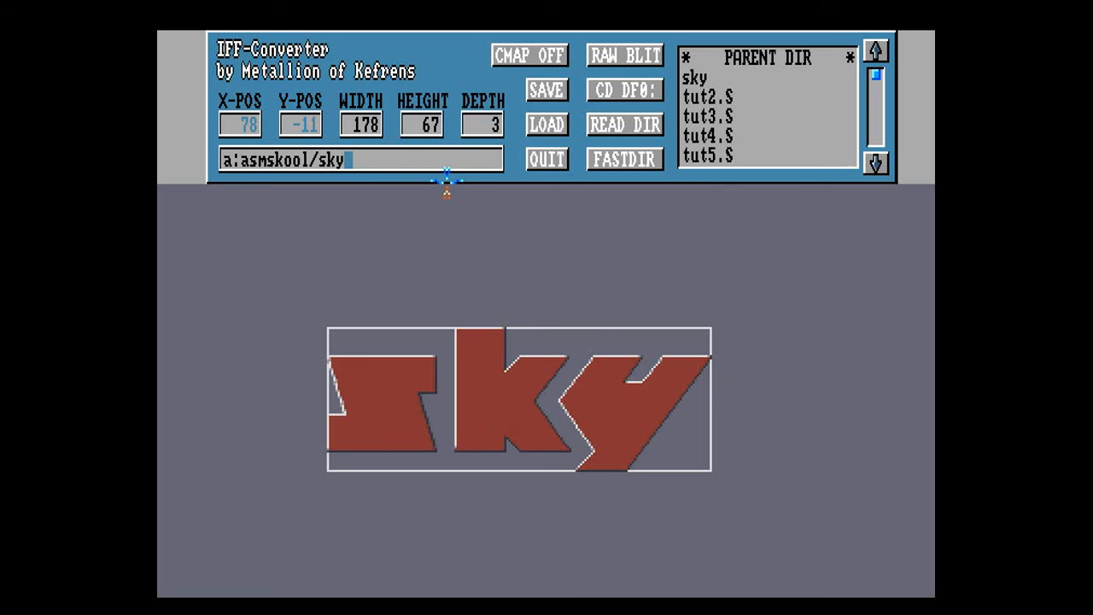
pyautogui.write('.178x')
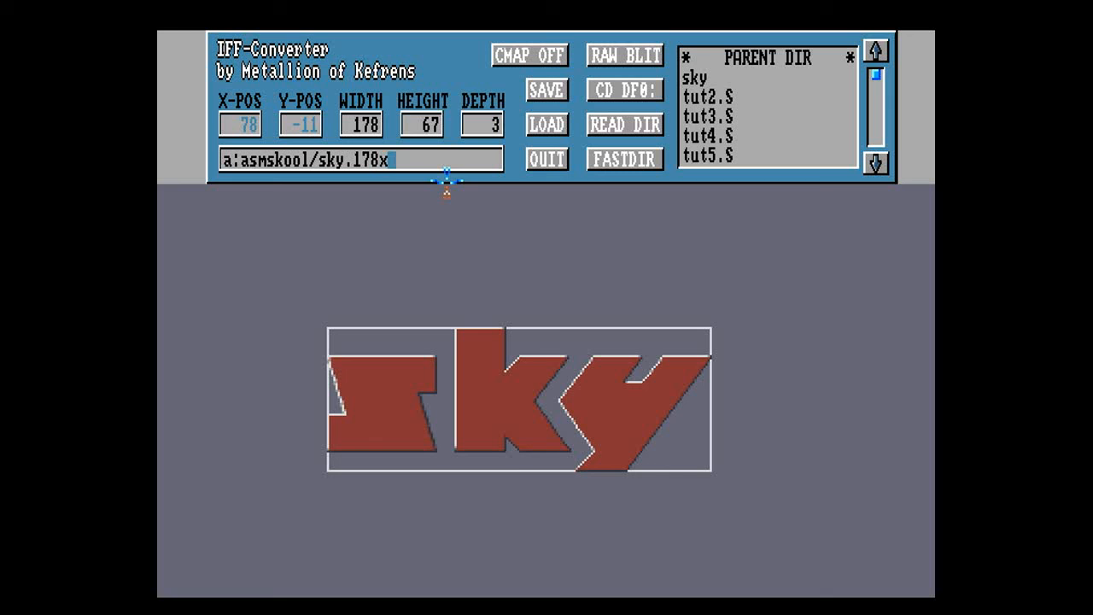
pyautogui.write('67x3.raw')
pyautogui.press('Return')
pyautogui.click(545, 91)
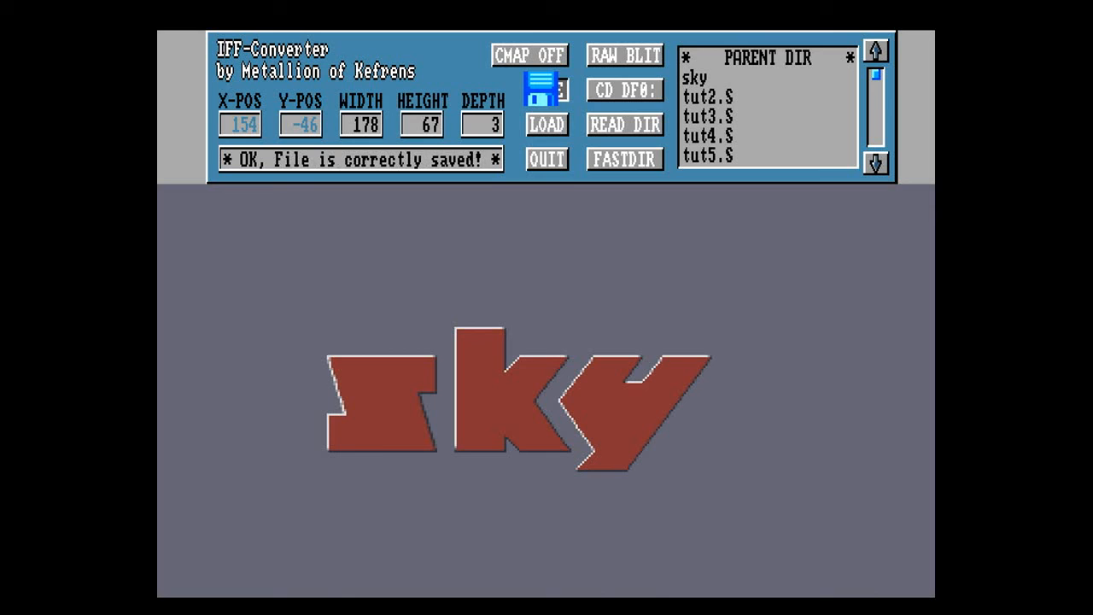
# Step: Save the logo's palette in COPPER format as a:asmskool/sky.copper.S
pyautogui.click(620, 54)
pyautogui.click(623, 54)
pyautogui.click(632, 53)
pyautogui.click(632, 53)
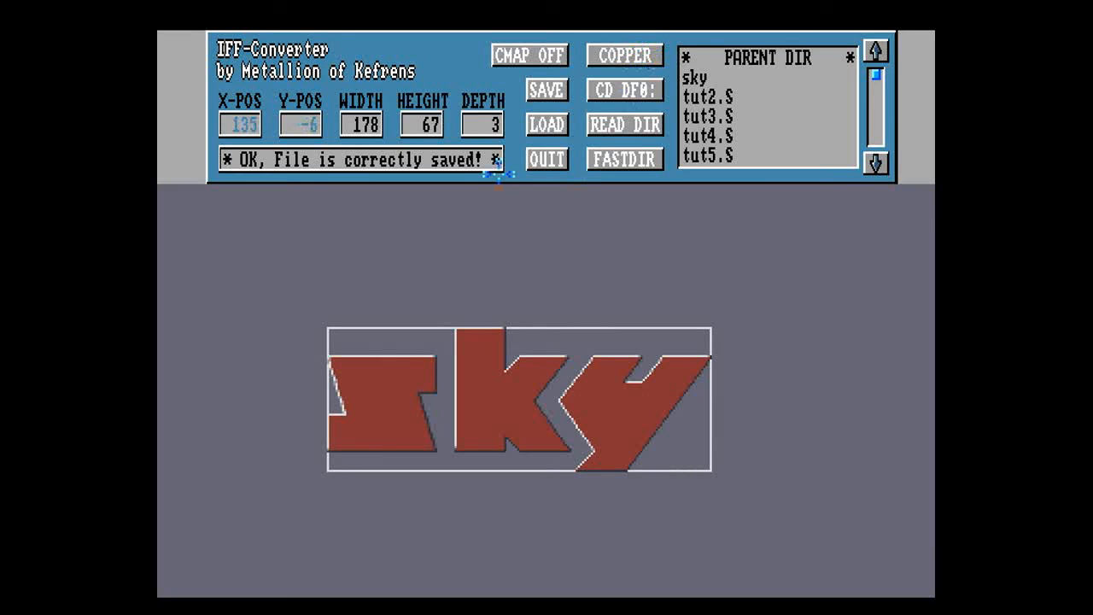
pyautogui.click(441, 159)
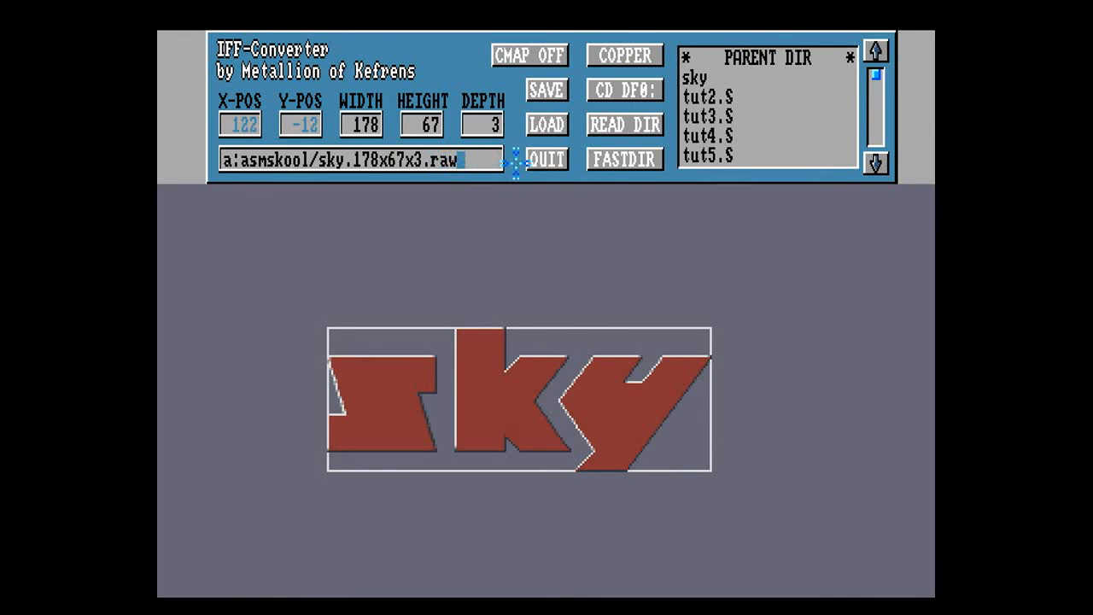
pyautogui.press('BackSpace')
pyautogui.press('BackSpace')
pyautogui.press('BackSpace')
pyautogui.press('BackSpace')
pyautogui.press('BackSpace')
pyautogui.press('BackSpace')
pyautogui.press('BackSpace')
pyautogui.press('BackSpace')
pyautogui.press('BackSpace')
pyautogui.press('BackSpace')
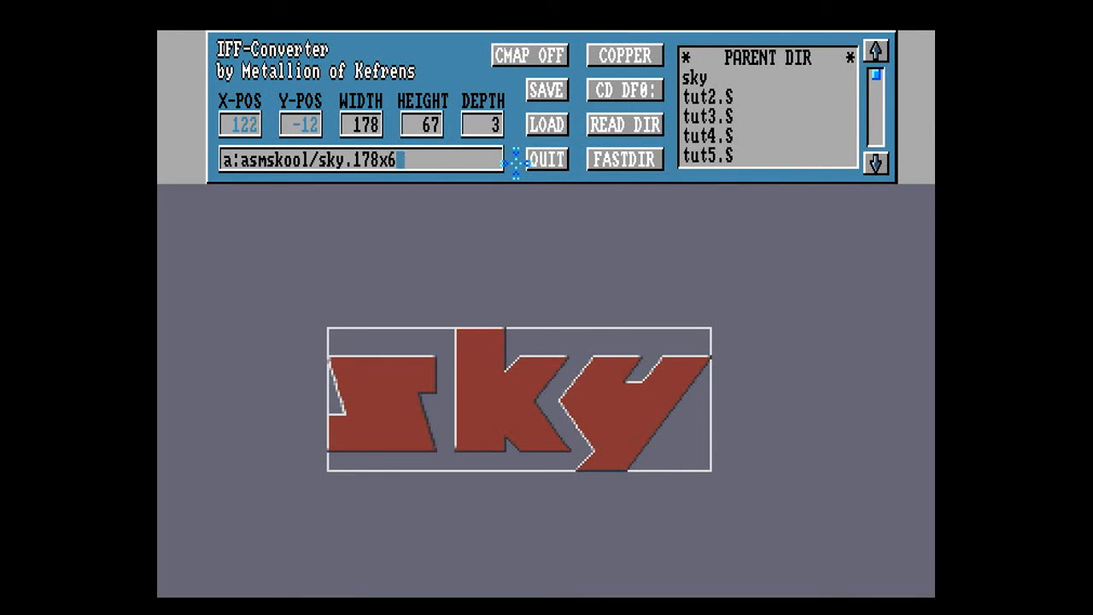
pyautogui.press('BackSpace')
pyautogui.press('BackSpace')
pyautogui.write('copper.S')
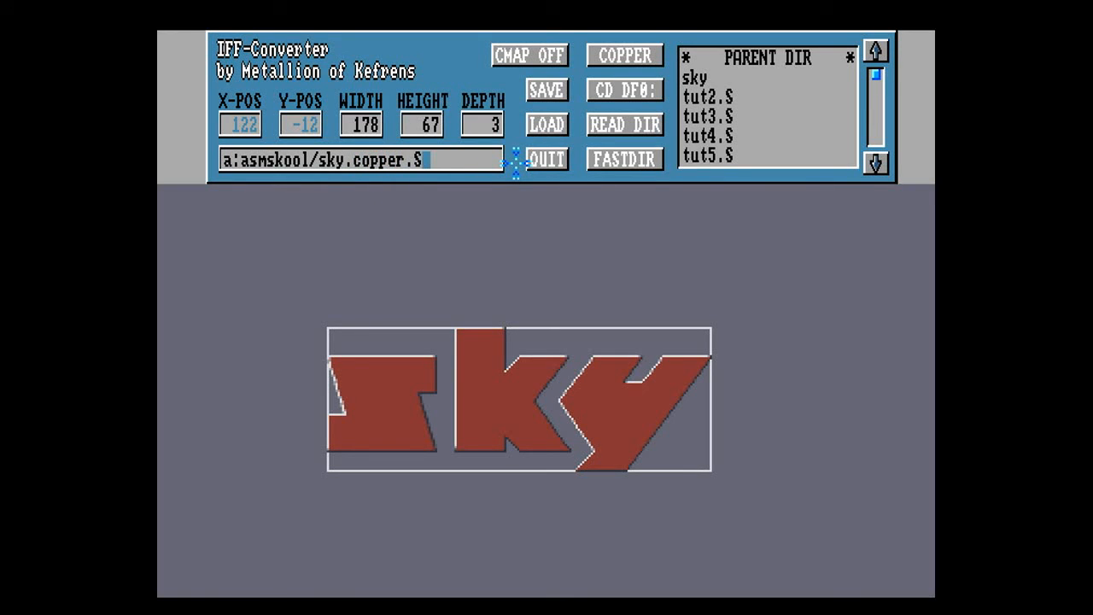
pyautogui.press('Return')
pyautogui.click(547, 90)
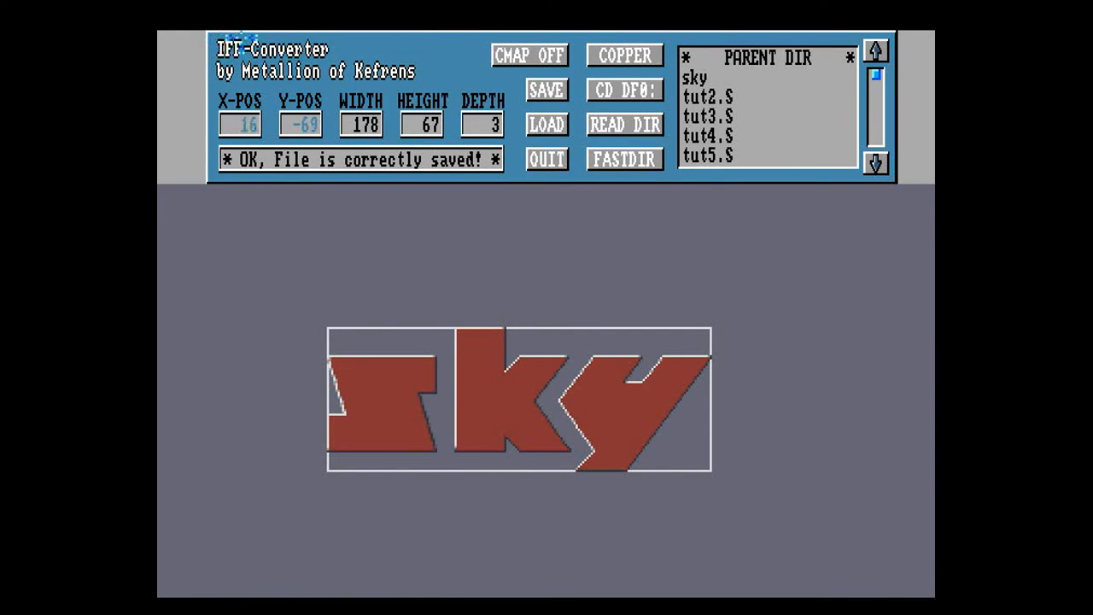
# Step: Quit IFF-Converter, switch to ASM-One and list the files in the asmskool directory
pyautogui.click(211, 38)
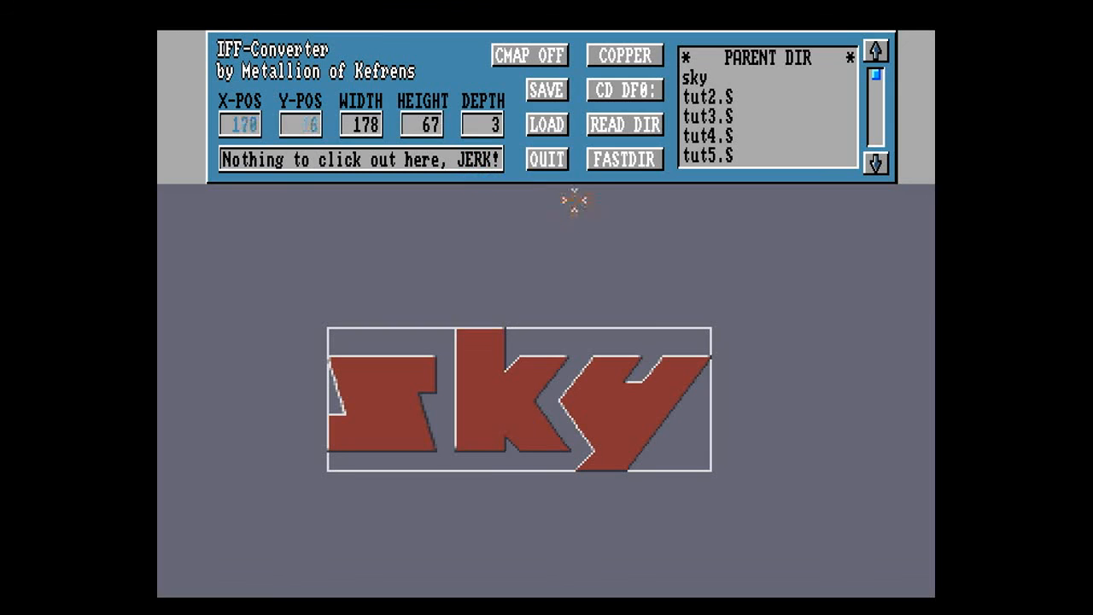
pyautogui.click(547, 159)
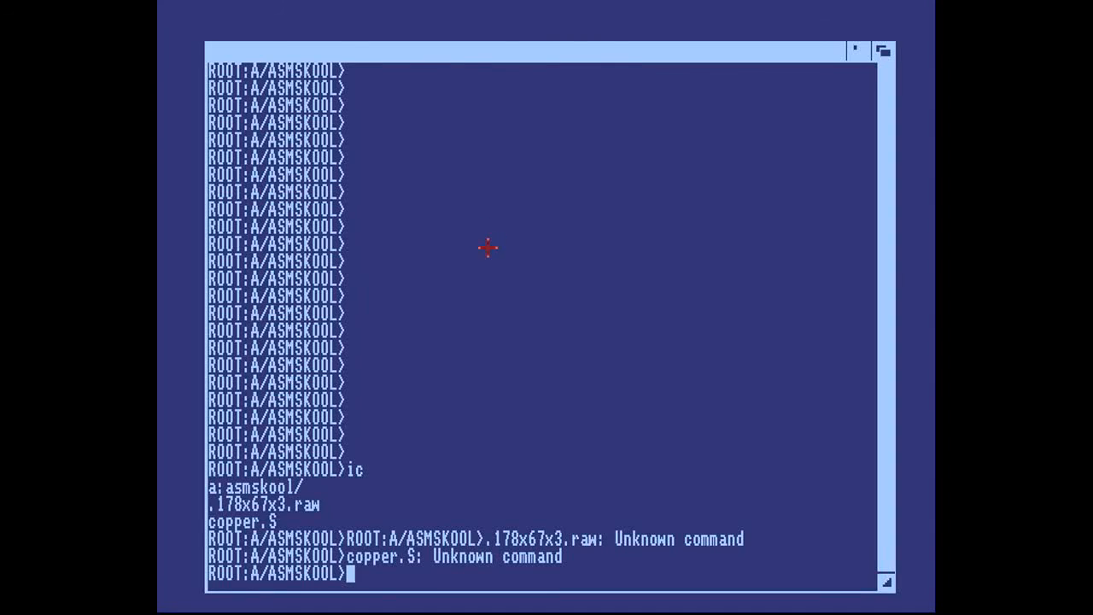
pyautogui.press('super+m')
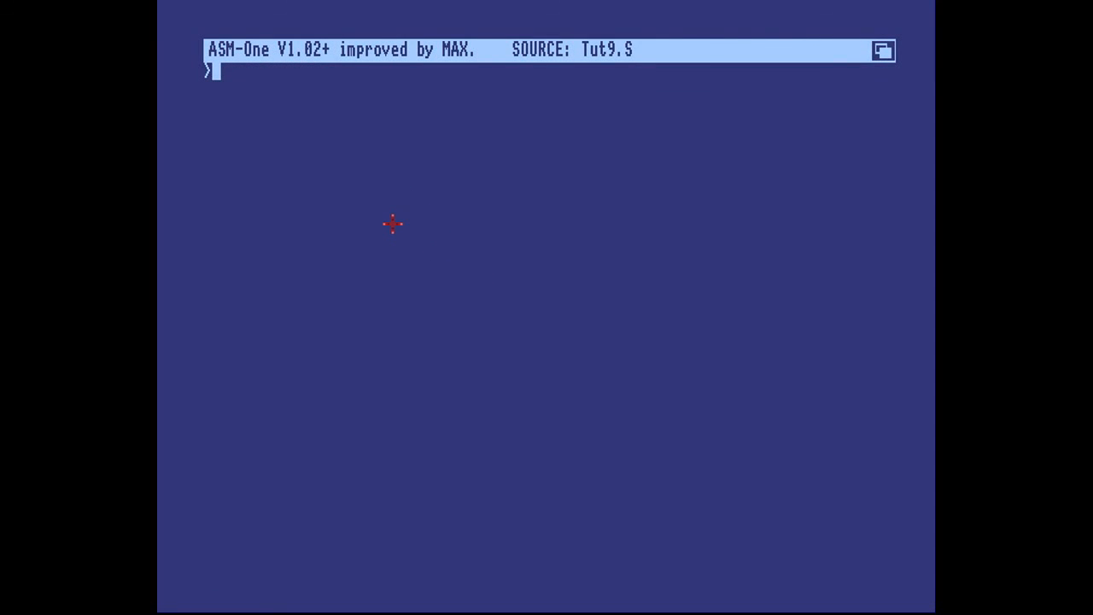
pyautogui.write('v')
pyautogui.press('Return')
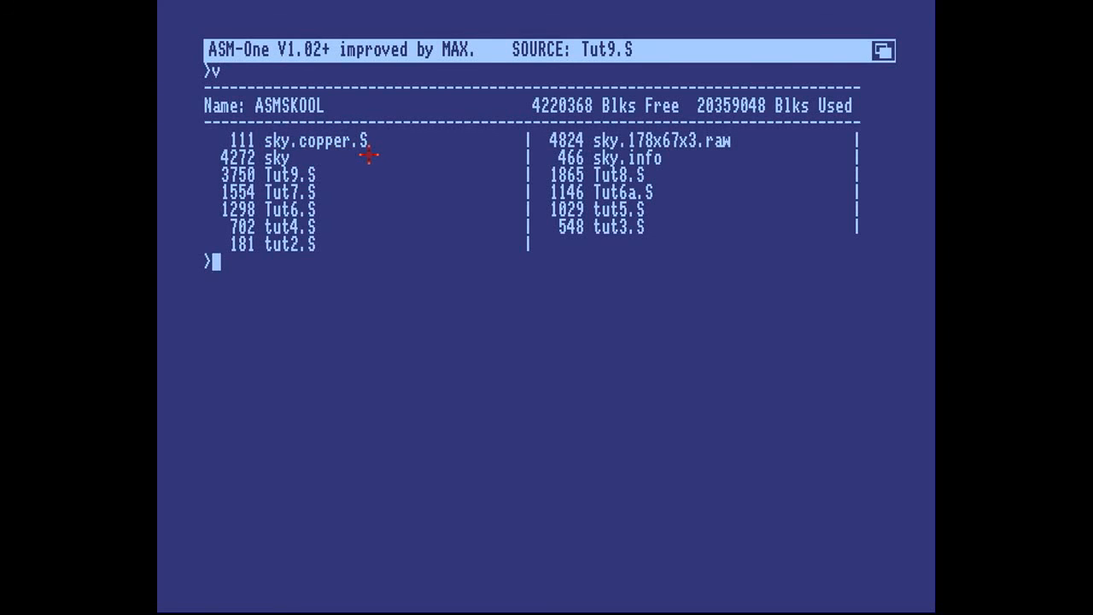
# Step: Return to the Tut9.S source and read through the copper list, from the sprite data to the end of the source
pyautogui.press('Escape')
pyautogui.press('Down')
pyautogui.press('Down')
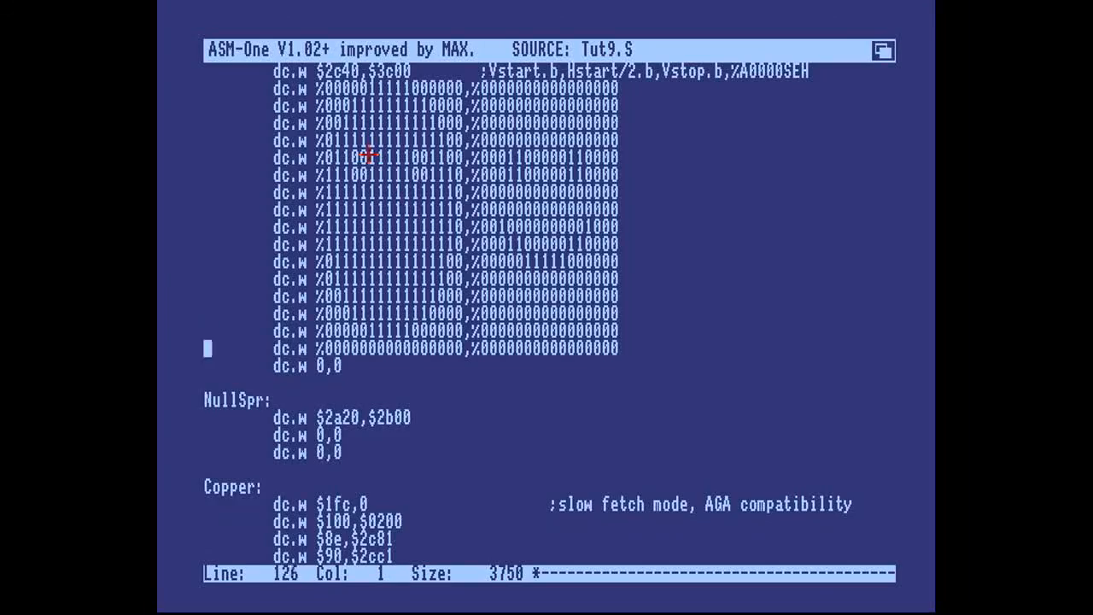
pyautogui.press('Down')
pyautogui.press('Down')
pyautogui.press('Down')
pyautogui.press('Down')
pyautogui.press('Down')
pyautogui.press('Down')
pyautogui.press('Down')
pyautogui.press('Down')
pyautogui.press('Down')
pyautogui.press('Down')
pyautogui.press('Down')
pyautogui.press('Down')
pyautogui.press('Down')
pyautogui.press('Down')
pyautogui.press('Down')
pyautogui.press('Down')
pyautogui.press('Down')
pyautogui.press('Down')
pyautogui.press('Down')
pyautogui.press('Down')
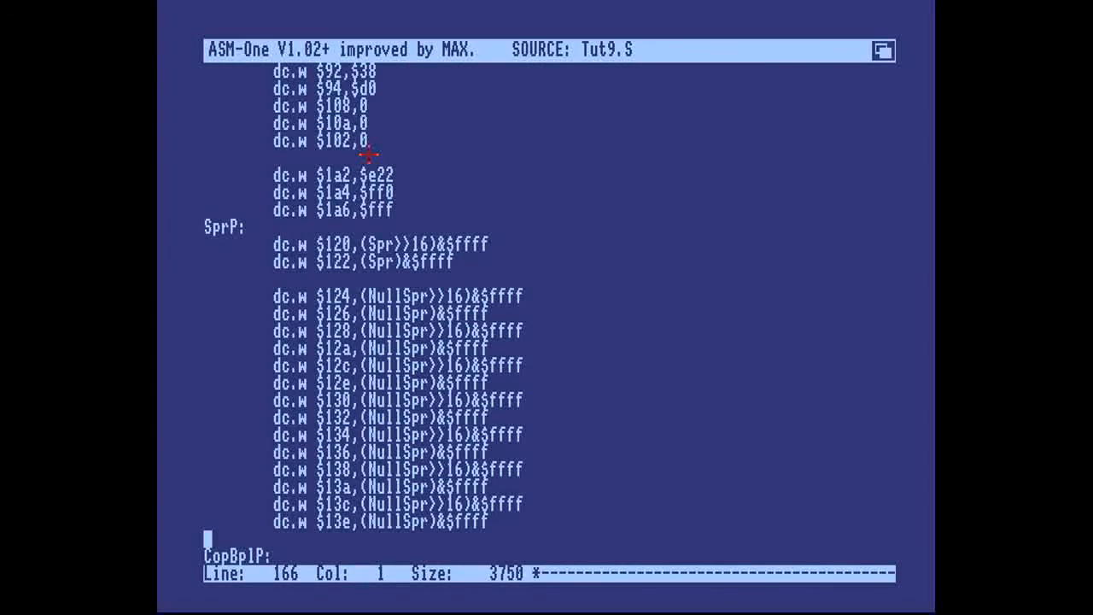
pyautogui.press('Down')
pyautogui.press('Down')
pyautogui.press('Down')
pyautogui.press('Down')
pyautogui.press('Down')
pyautogui.press('Down')
pyautogui.press('Down')
pyautogui.press('Down')
pyautogui.press('Down')
pyautogui.press('Down')
pyautogui.press('Down')
pyautogui.press('Down')
pyautogui.press('Down')
pyautogui.press('Down')
pyautogui.press('Down')
pyautogui.press('Down')
pyautogui.press('Down')
pyautogui.press('Down')
pyautogui.press('Down')
pyautogui.press('Down')
pyautogui.press('Down')
pyautogui.press('Down')
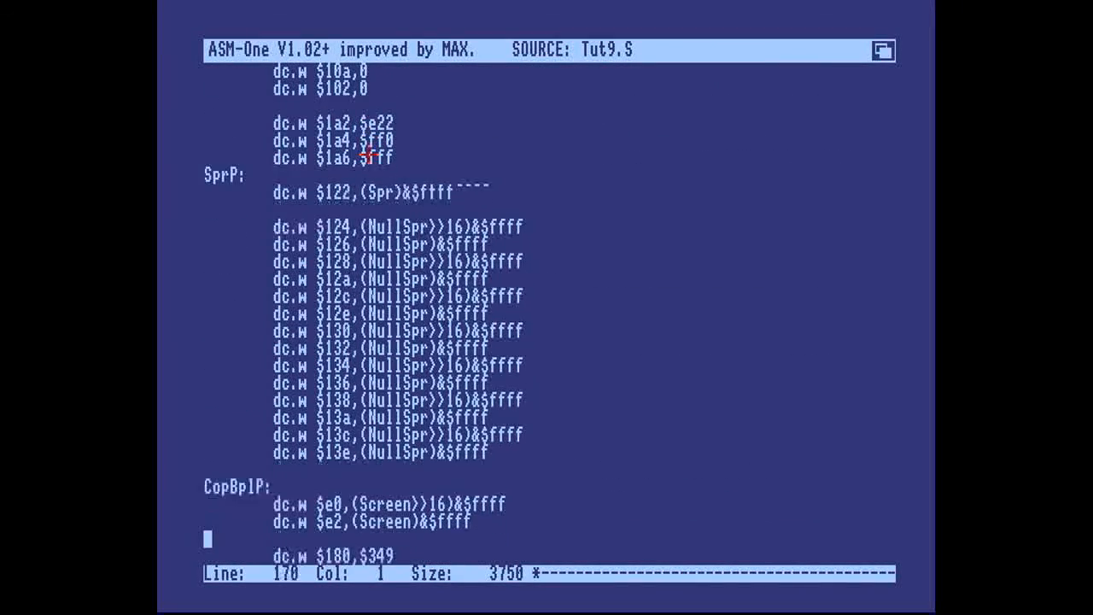
pyautogui.press('Down')
pyautogui.press('Down')
pyautogui.press('Down')
pyautogui.press('Down')
pyautogui.press('Down')
pyautogui.press('Down')
pyautogui.press('Down')
pyautogui.press('Down')
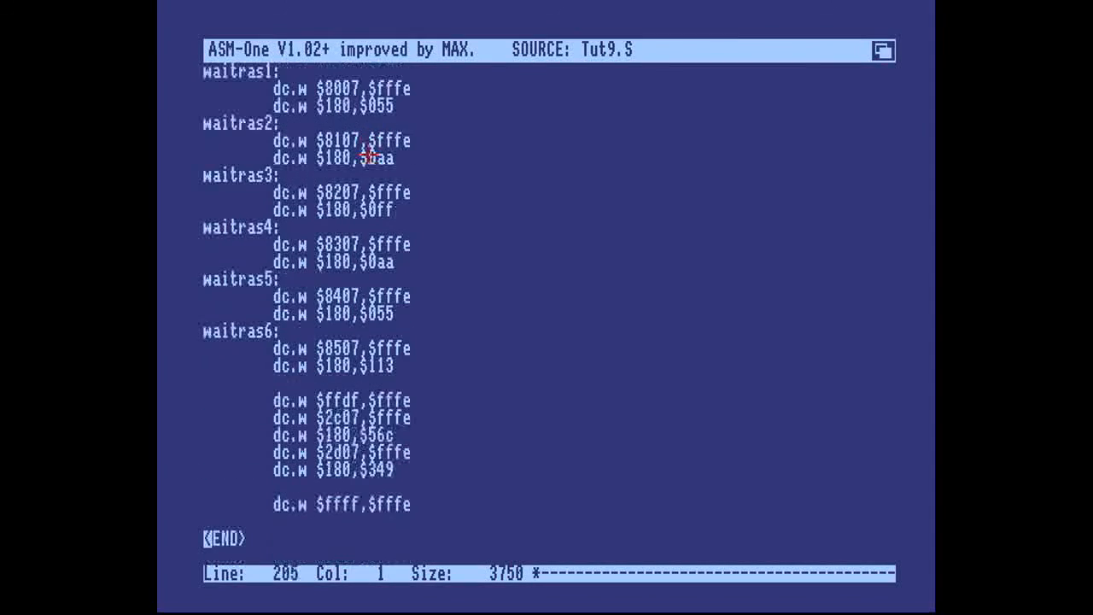
# Step: Look back up through the waitras blocks, bitplane and sprite pointers to the start of the Copper list
pyautogui.press('Up')
pyautogui.press('Up')
pyautogui.press('Up')
pyautogui.press('Up')
pyautogui.press('Up')
pyautogui.press('Up')
pyautogui.press('Up')
pyautogui.press('Up')
pyautogui.press('Up')
pyautogui.press('Up')
pyautogui.press('Up')
pyautogui.press('Up')
pyautogui.press('Up')
pyautogui.press('Up')
pyautogui.press('Up')
pyautogui.press('Up')
pyautogui.press('Up')
pyautogui.press('Up')
pyautogui.press('Up')
pyautogui.press('Up')
pyautogui.press('Up')
pyautogui.press('Up')
pyautogui.press('Up')
pyautogui.press('Up')
pyautogui.press('Up')
pyautogui.press('Up')
pyautogui.press('Up')
pyautogui.press('Up')
pyautogui.press('Up')
pyautogui.press('Up')
pyautogui.press('Up')
pyautogui.press('Up')
pyautogui.press('Up')
pyautogui.press('Up')
pyautogui.press('Up')
pyautogui.press('Up')
pyautogui.press('Up')
pyautogui.press('Up')
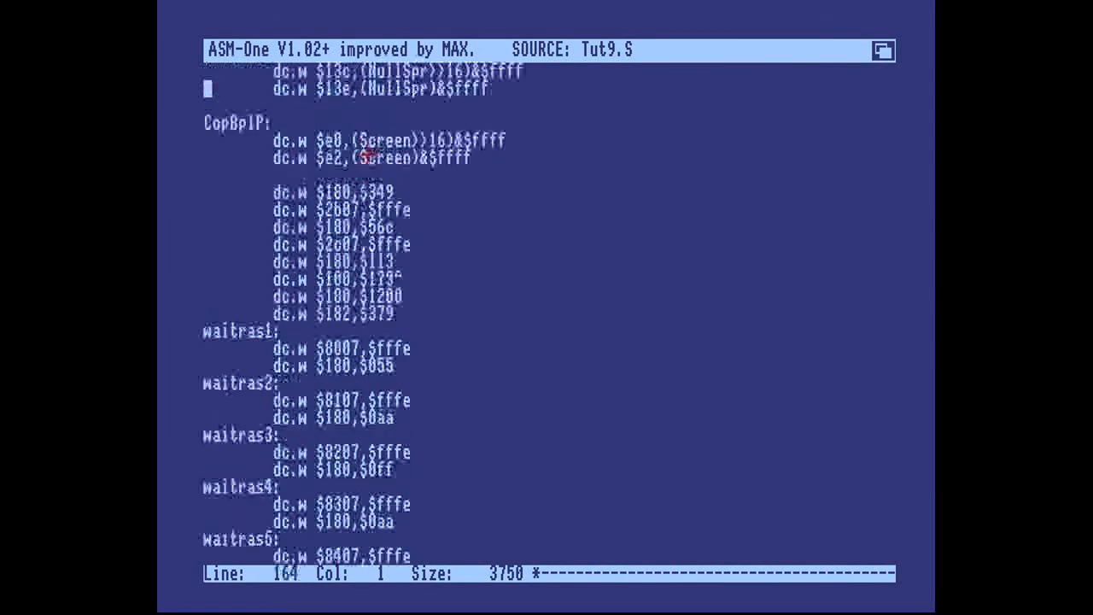
pyautogui.press('Up')
pyautogui.press('Up')
pyautogui.press('Up')
pyautogui.press('Up')
pyautogui.press('Up')
pyautogui.press('Up')
pyautogui.press('Up')
pyautogui.press('Up')
pyautogui.press('Up')
pyautogui.press('Up')
pyautogui.press('Up')
pyautogui.press('Up')
pyautogui.press('Up')
pyautogui.press('Up')
pyautogui.press('Up')
pyautogui.press('Up')
pyautogui.press('Up')
pyautogui.press('Up')
pyautogui.press('Up')
pyautogui.press('Up')
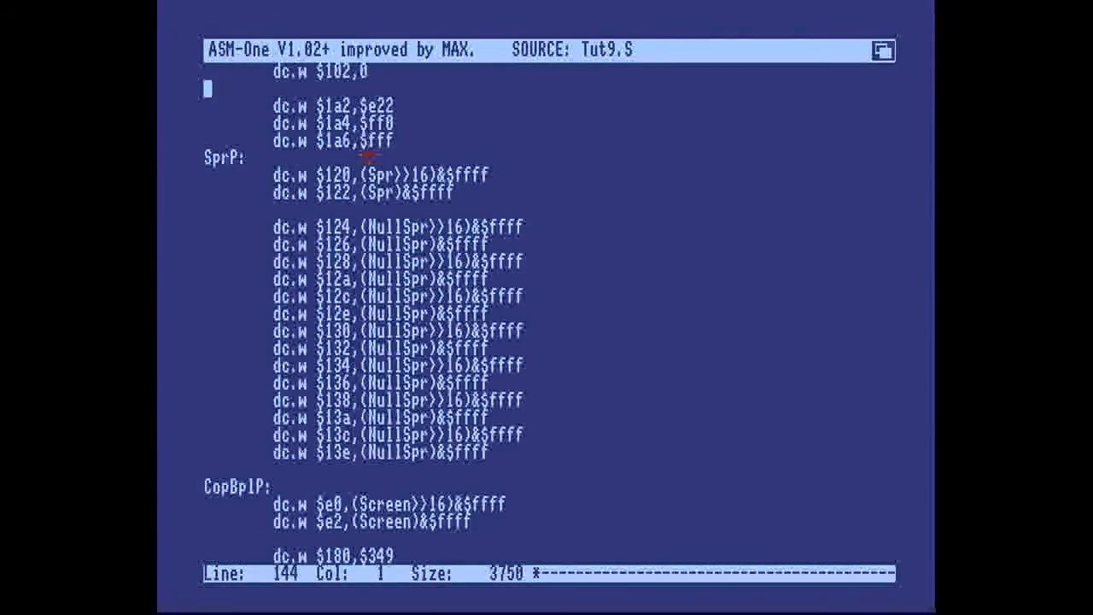
pyautogui.press('Down')
pyautogui.press('Down')
pyautogui.press('Down')
pyautogui.press('Down')
pyautogui.press('Down')
pyautogui.press('Down')
pyautogui.press('Down')
pyautogui.press('Down')
pyautogui.press('Down')
pyautogui.press('Down')
pyautogui.press('Down')
pyautogui.press('Down')
pyautogui.press('Down')
pyautogui.press('Down')
pyautogui.press('Down')
pyautogui.press('Down')
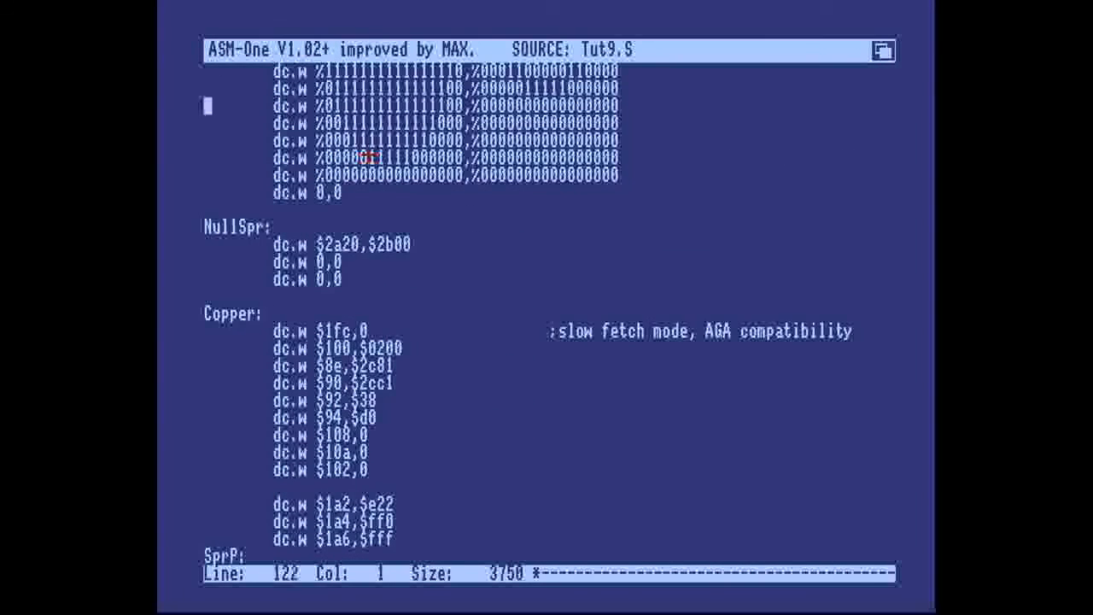
pyautogui.press('Up')
pyautogui.press('Up')
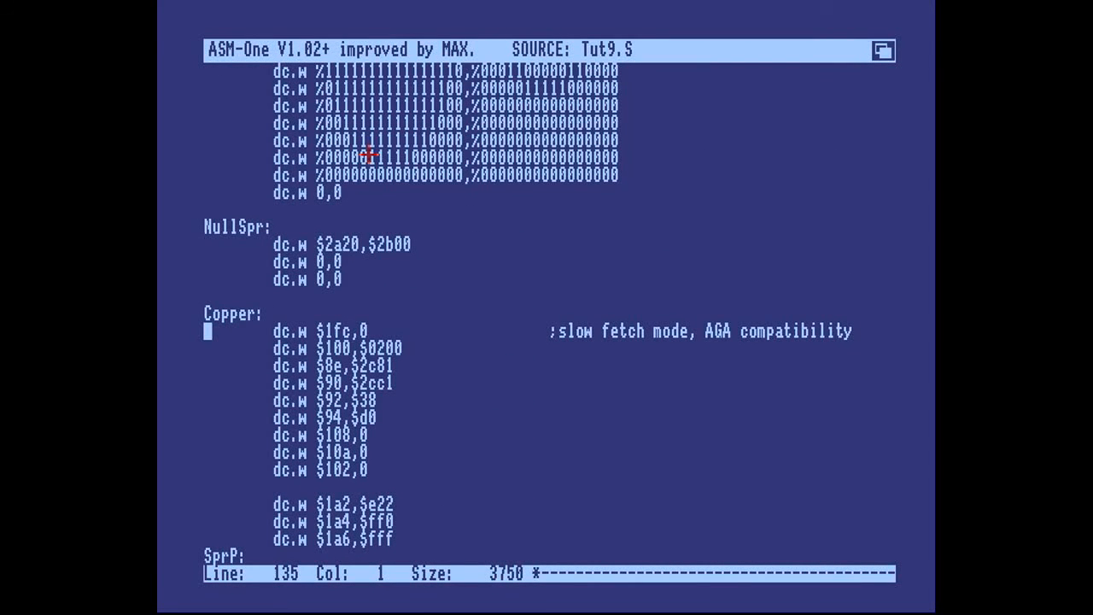
# Step: Add a LogoPal: label on its own line in the copper list, between dc.w $102,0 and the $1a2 sprite colour
pyautogui.press('Down')
pyautogui.press('Down')
pyautogui.press('Down')
pyautogui.press('Down')
pyautogui.press('Down')
pyautogui.press('Down')
pyautogui.press('Down')
pyautogui.press('Down')
pyautogui.press('Down')
pyautogui.press('Down')
pyautogui.press('Down')
pyautogui.press('Down')
pyautogui.press('Down')
pyautogui.press('Down')
pyautogui.press('Down')
pyautogui.press('Up')
pyautogui.press('Up')
pyautogui.press('Up')
pyautogui.press('Up')
pyautogui.press('Up')
pyautogui.press('Up')
pyautogui.press('Return')
pyautogui.press('Return')
pyautogui.press('Up')
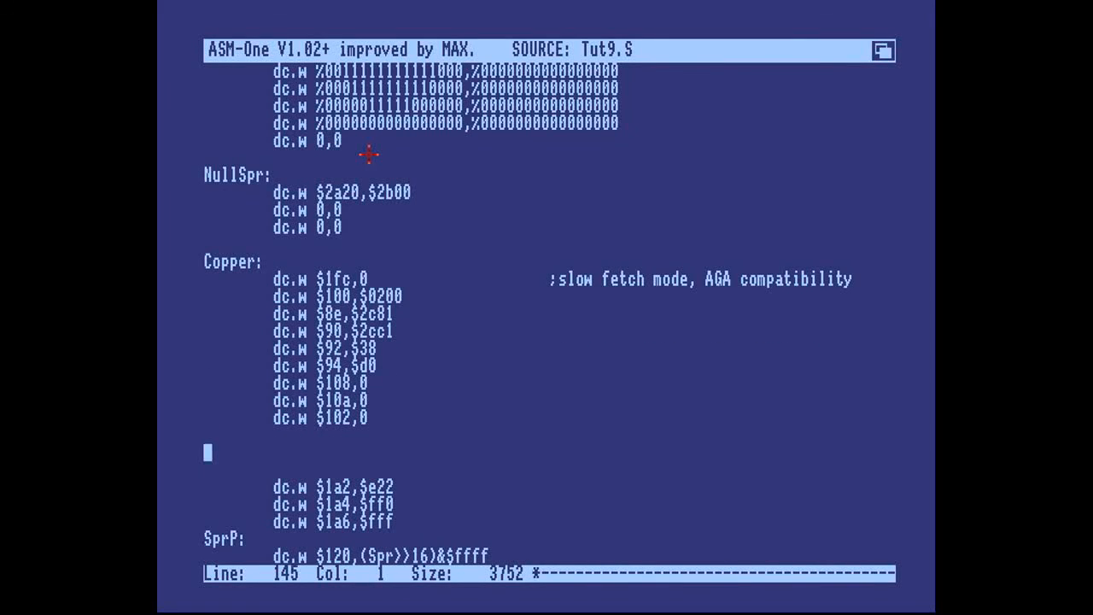
pyautogui.write('LogoPal:')
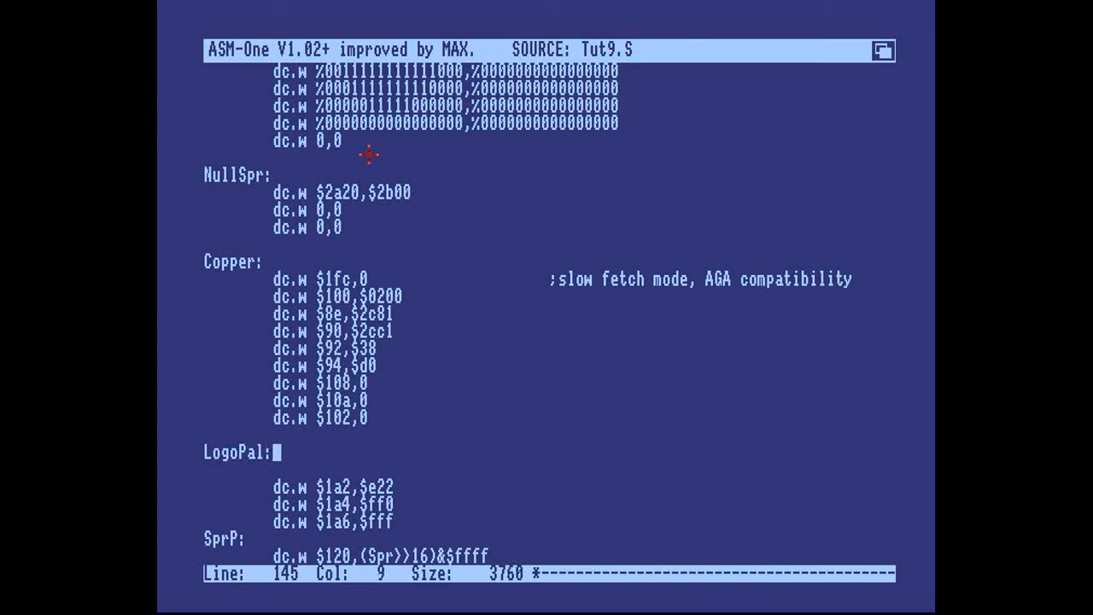
pyautogui.press('Return')
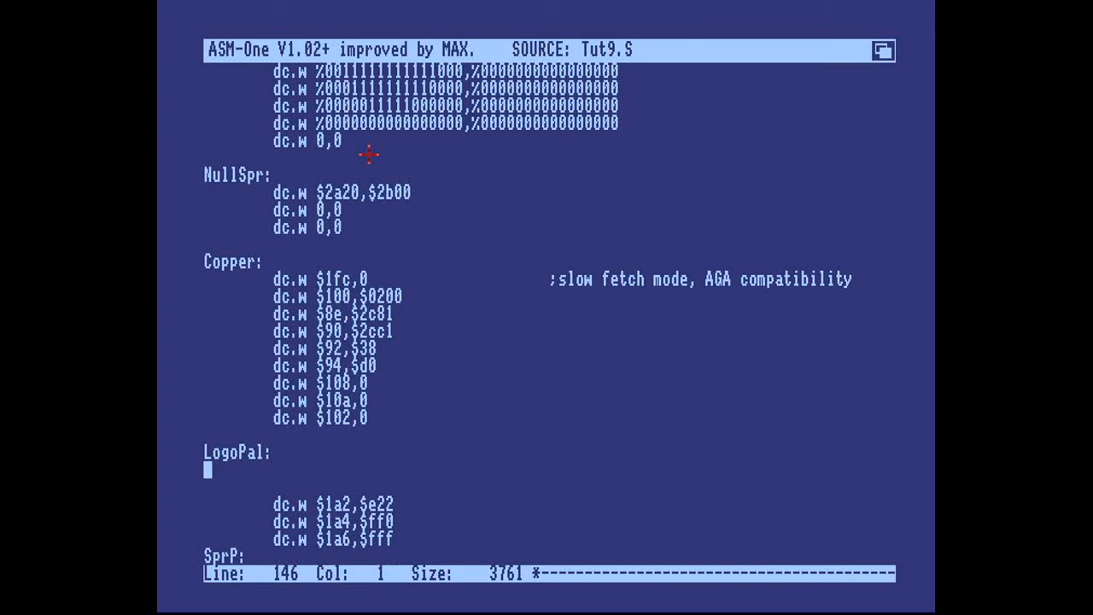
# Step: Insert the file sky.copper.S into the source directly below the LogoPal: label
pyautogui.press('Escape')
pyautogui.write('ilH')
pyautogui.press('Return')
pyautogui.write('sky.copper.S')
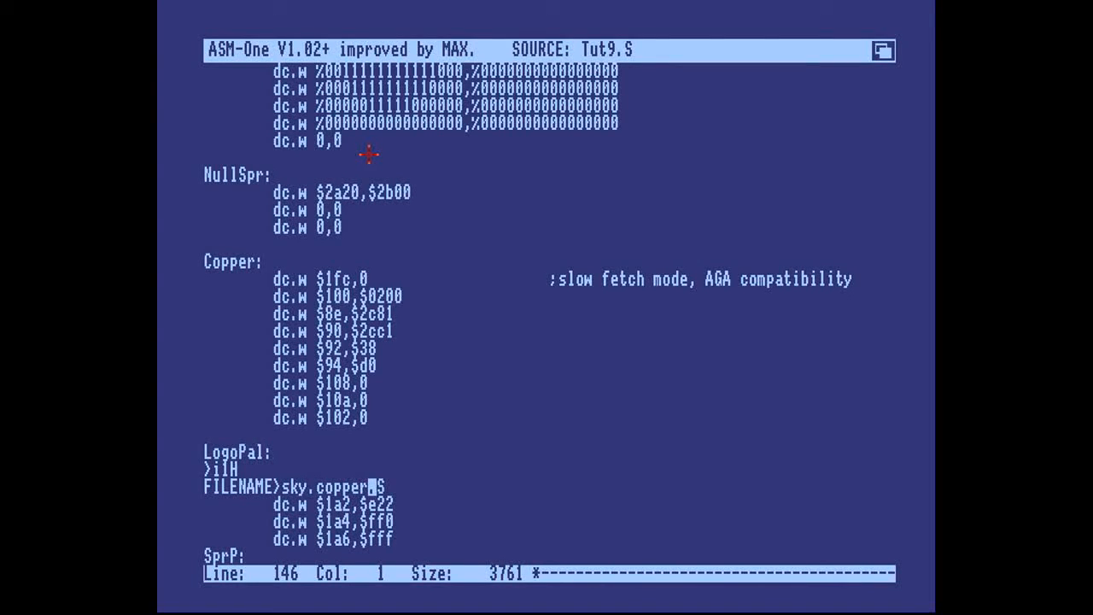
pyautogui.press('Return')
pyautogui.press('Escape')
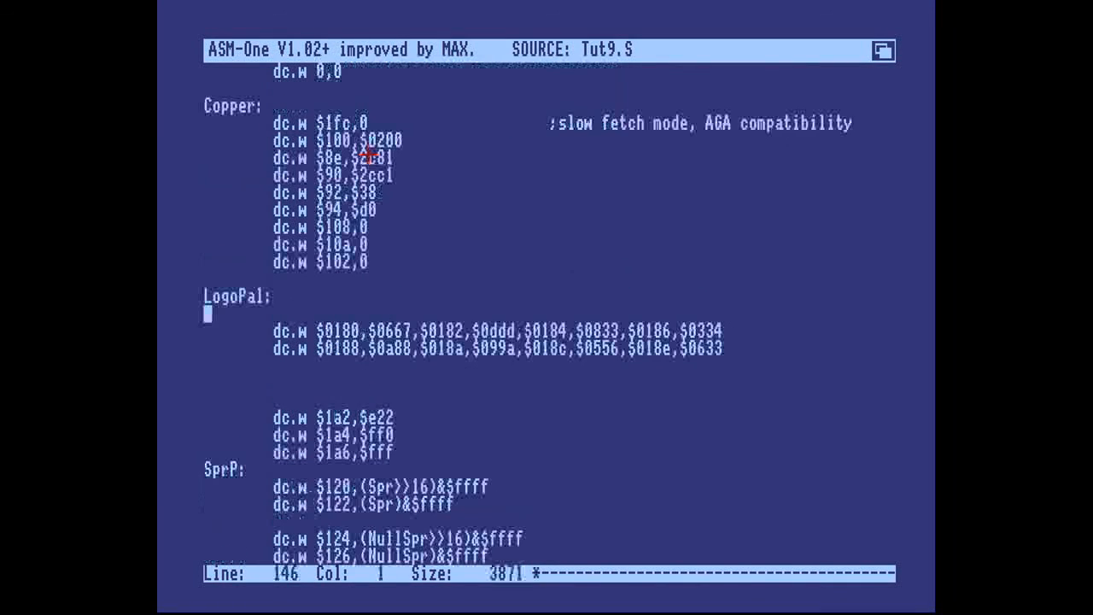
# Step: Remove the surplus blank lines between the inserted palette and the $1a2 sprite colour, keeping one
pyautogui.press('Down')
pyautogui.press('Down')
pyautogui.press('Down')
pyautogui.press('Delete')
pyautogui.press('Delete')
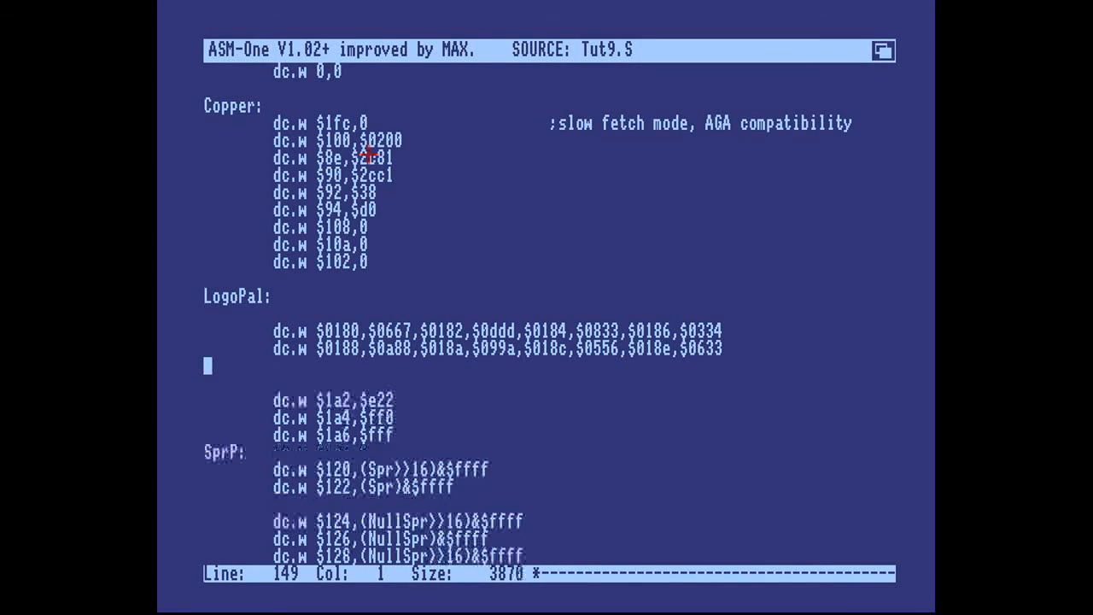
pyautogui.press('Down')
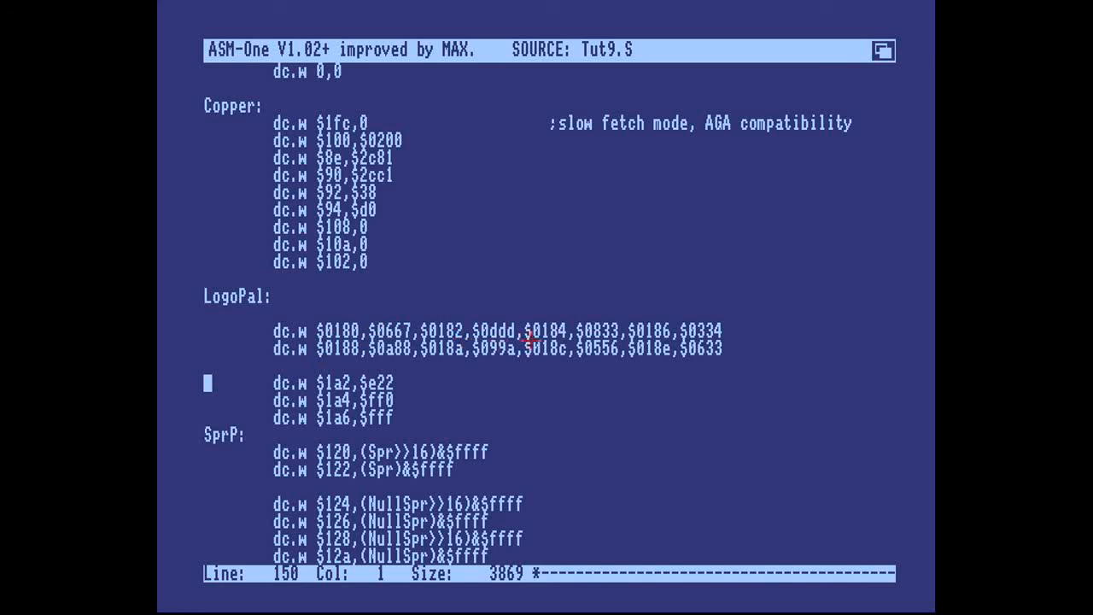
# Step: Add a Logo: label on a new line at the very end of the source, after the copper list
pyautogui.press('Down')
pyautogui.press('Down')
pyautogui.press('Down')
pyautogui.press('Down')
pyautogui.press('Down')
pyautogui.press('Down')
pyautogui.press('Down')
pyautogui.press('Down')
pyautogui.press('Down')
pyautogui.press('Down')
pyautogui.press('Down')
pyautogui.press('Down')
pyautogui.press('Down')
pyautogui.press('Down')
pyautogui.press('Down')
pyautogui.press('Down')
pyautogui.press('Down')
pyautogui.press('Down')
pyautogui.press('Down')
pyautogui.press('Down')
pyautogui.press('Down')
pyautogui.press('Down')
pyautogui.press('Down')
pyautogui.press('Down')
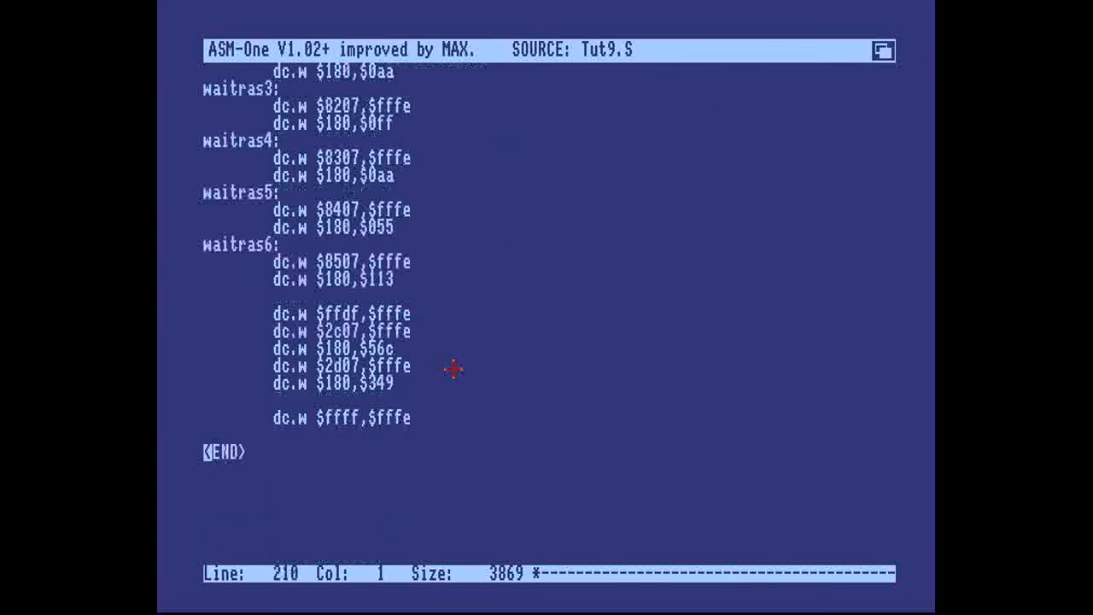
pyautogui.press('Return')
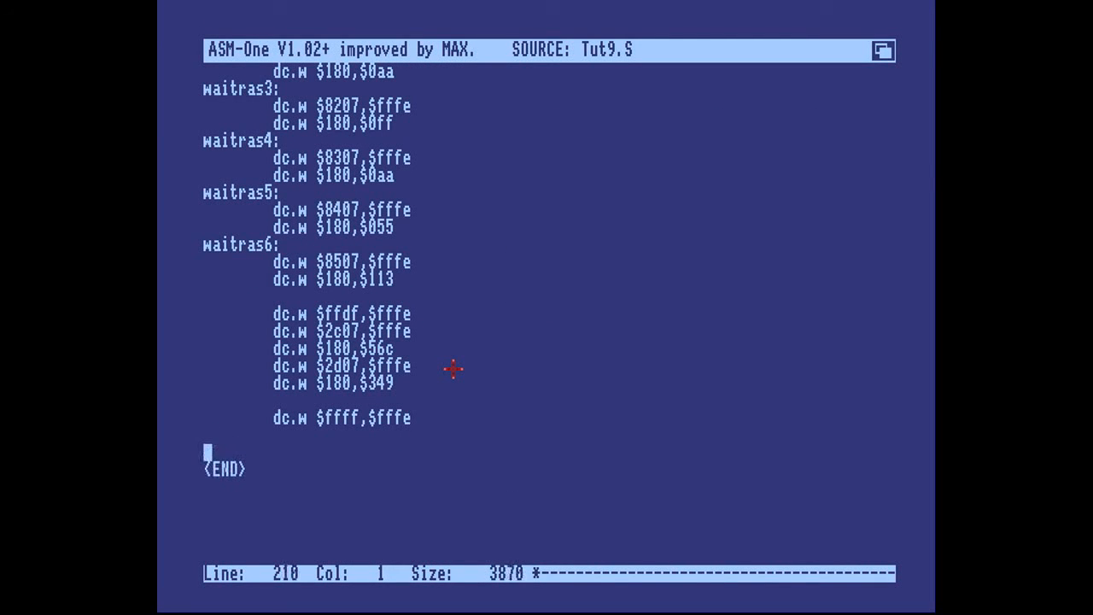
pyautogui.write('Logo:')
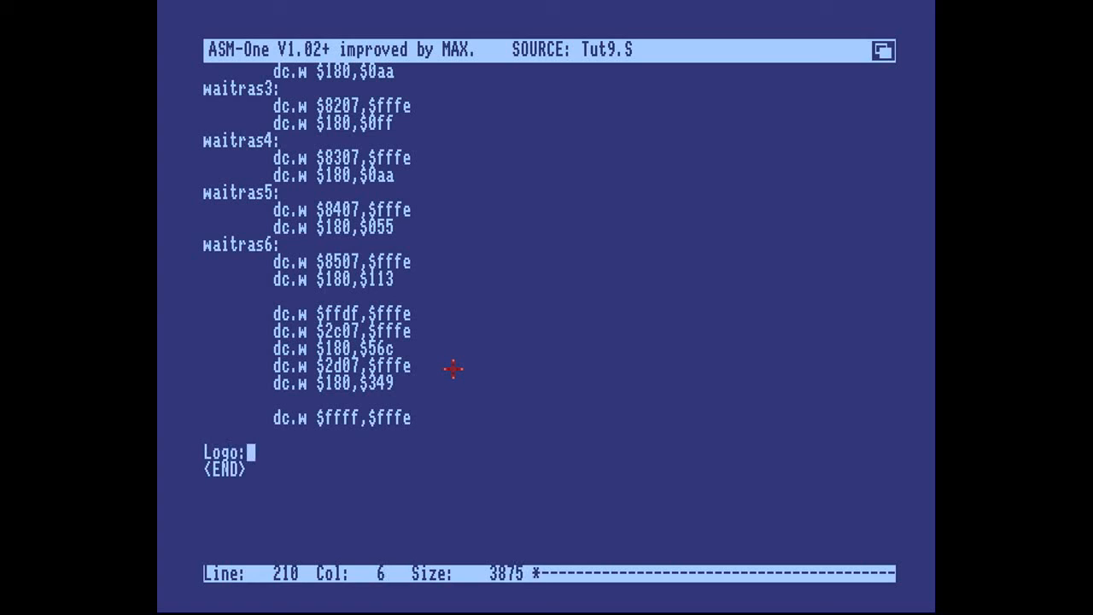
# Step: Include the logo's raw bitplanes under the Logo: label with an indented INCBIN "sky.178x67x3.raw" line
pyautogui.press('Return')
pyautogui.press('Tab')
pyautogui.write('INCBIN "')
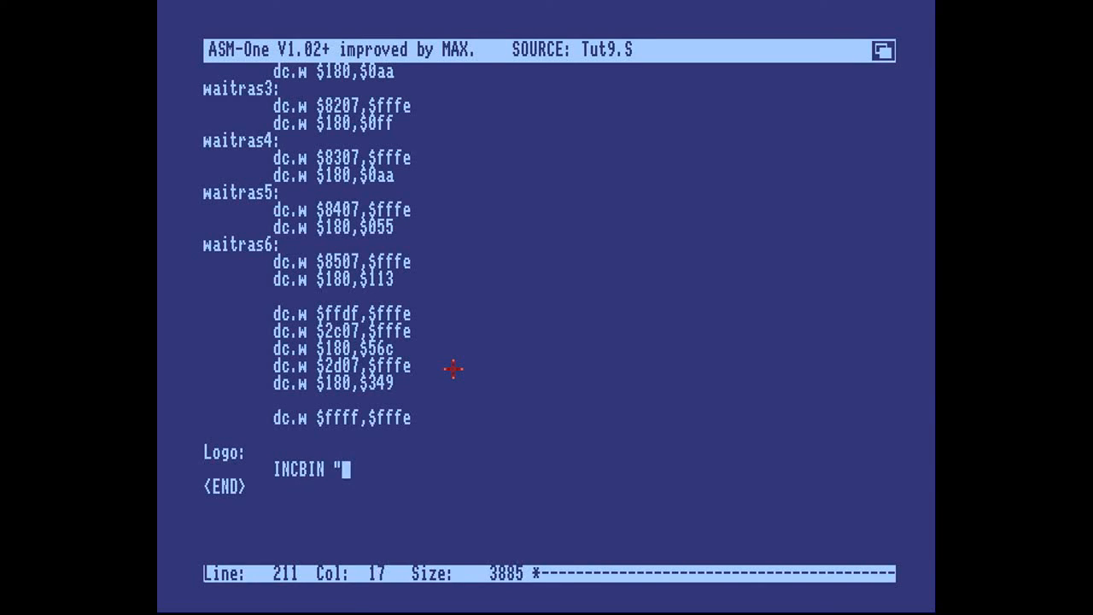
pyautogui.write('sky.178.')
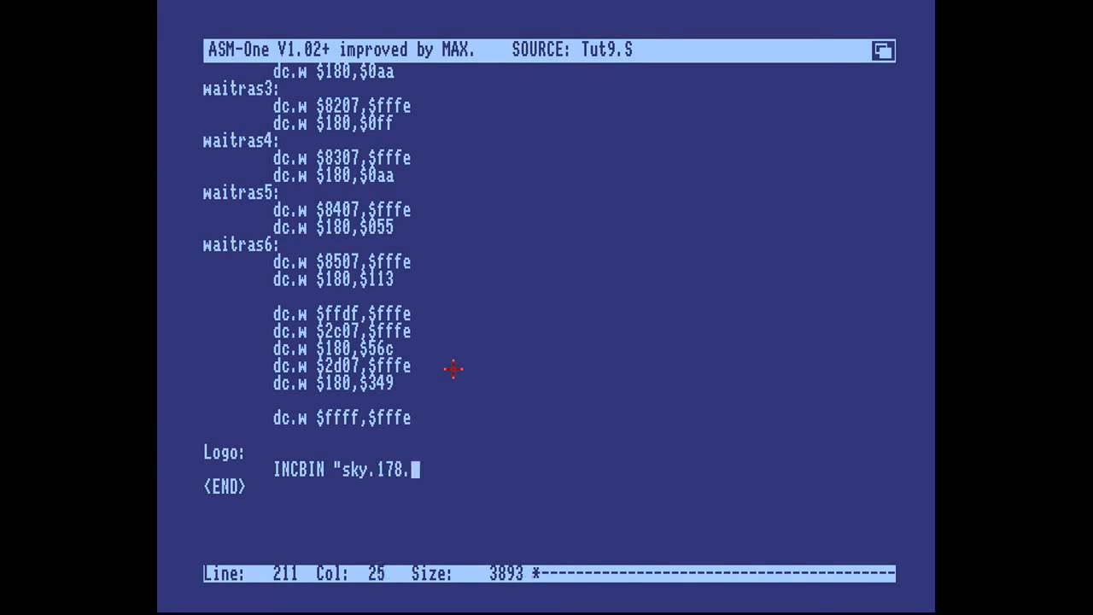
pyautogui.press('BackSpace')
pyautogui.write('x67')
pyautogui.write('x3')
pyautogui.write('aw"')
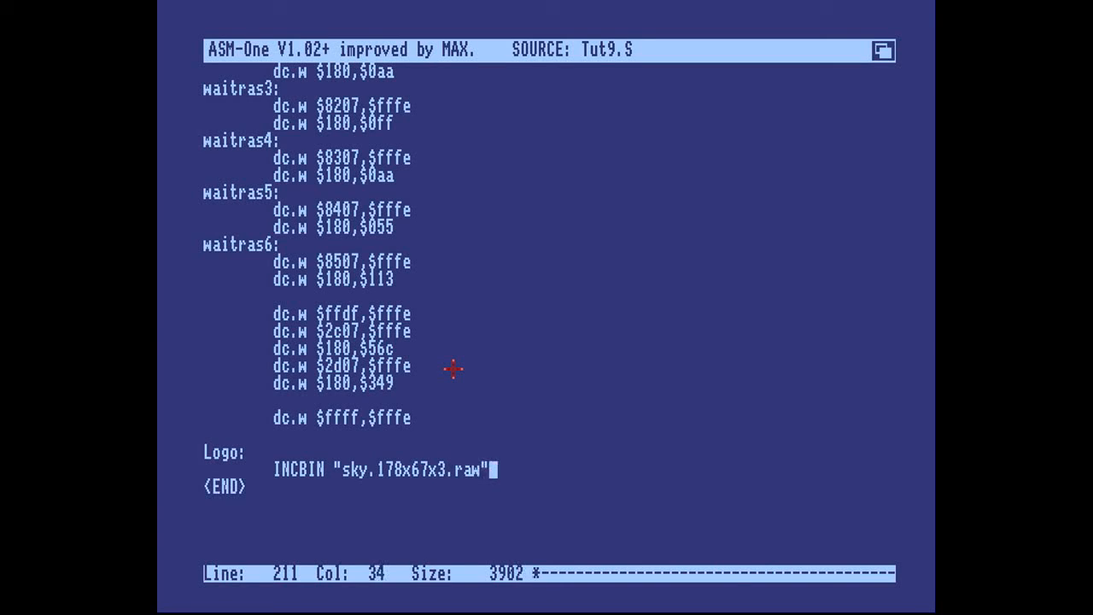
pyautogui.press('Return')
pyautogui.press('BackSpace')
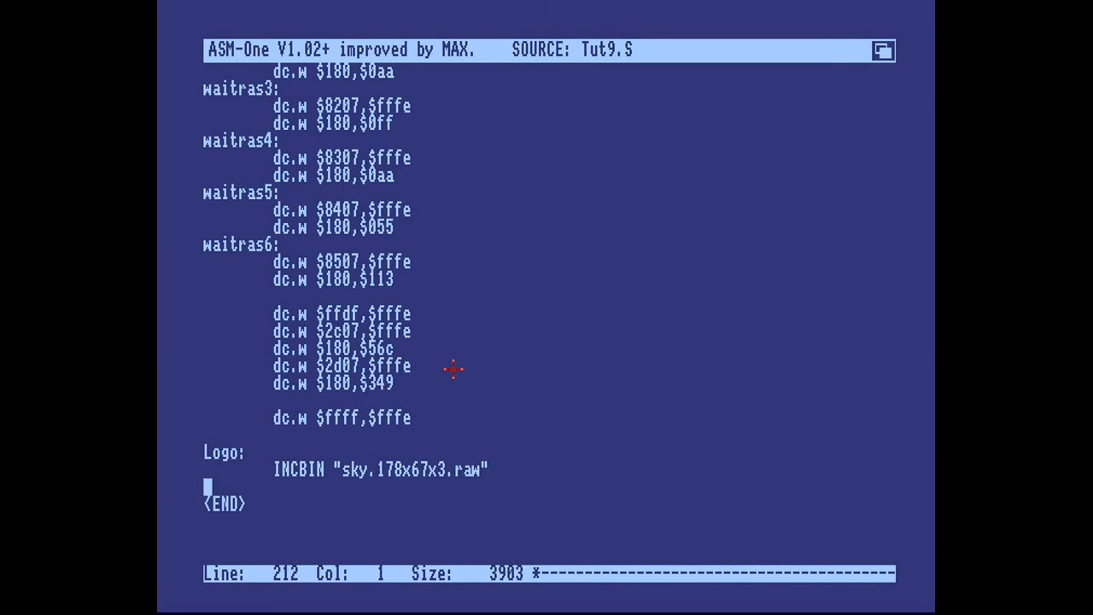
# Step: Add a LogoE: end label after the INCBIN line, followed by a blank line
pyautogui.write('Loge')
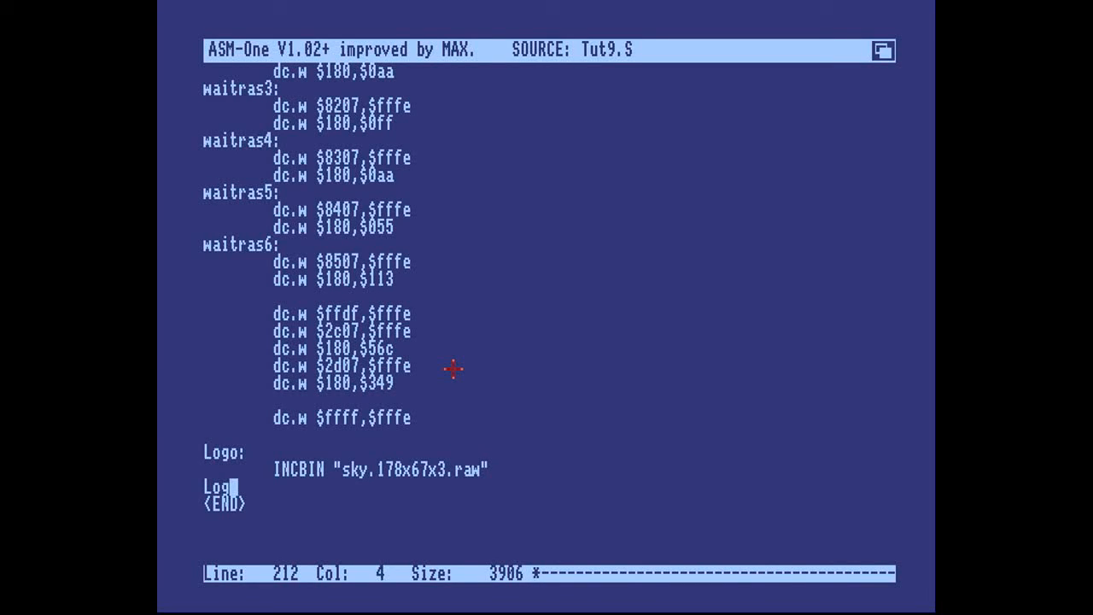
pyautogui.press('BackSpace')
pyautogui.write('oE:')
pyautogui.press('Return')
pyautogui.press('Down')
pyautogui.press('Left')
pyautogui.press('Left')
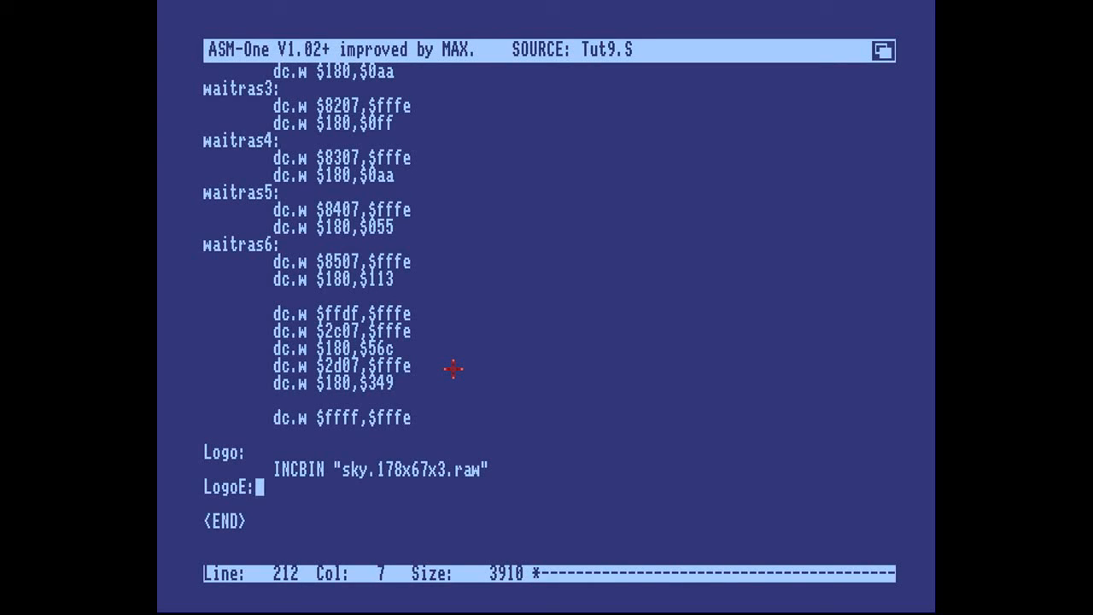
pyautogui.hotkey('shift', 'Left')
pyautogui.press('Down')
pyautogui.press('Up')
pyautogui.press('Down')
pyautogui.press('Down')
pyautogui.press('Up')
pyautogui.press('Up')
pyautogui.press('Up')
pyautogui.press('Up')
pyautogui.press('Down')
pyautogui.press('Down')
pyautogui.press('Down')
pyautogui.press('Down')
# Step: Assemble the source, run the program to check its display, and exit back to the assembler
pyautogui.press('Escape')
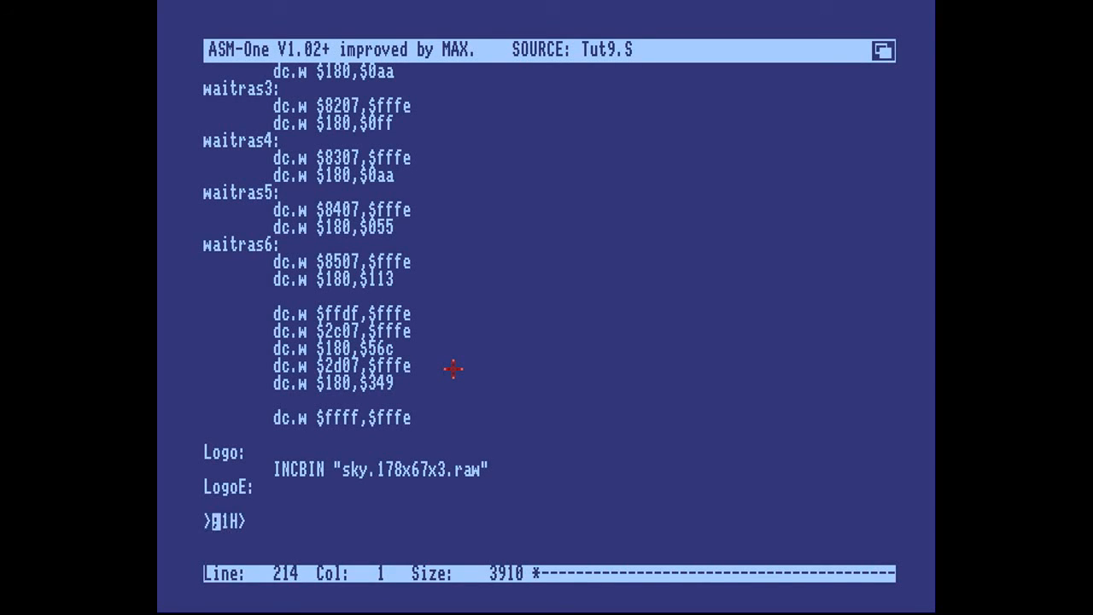
pyautogui.write('a')
pyautogui.press('Return')
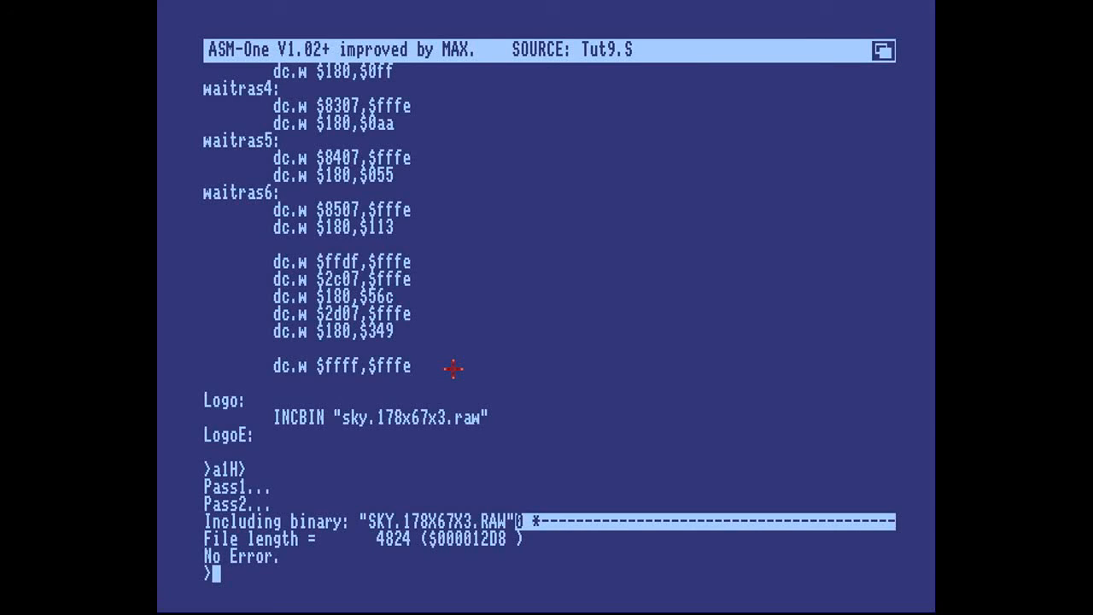
pyautogui.write('j')
pyautogui.press('Return')
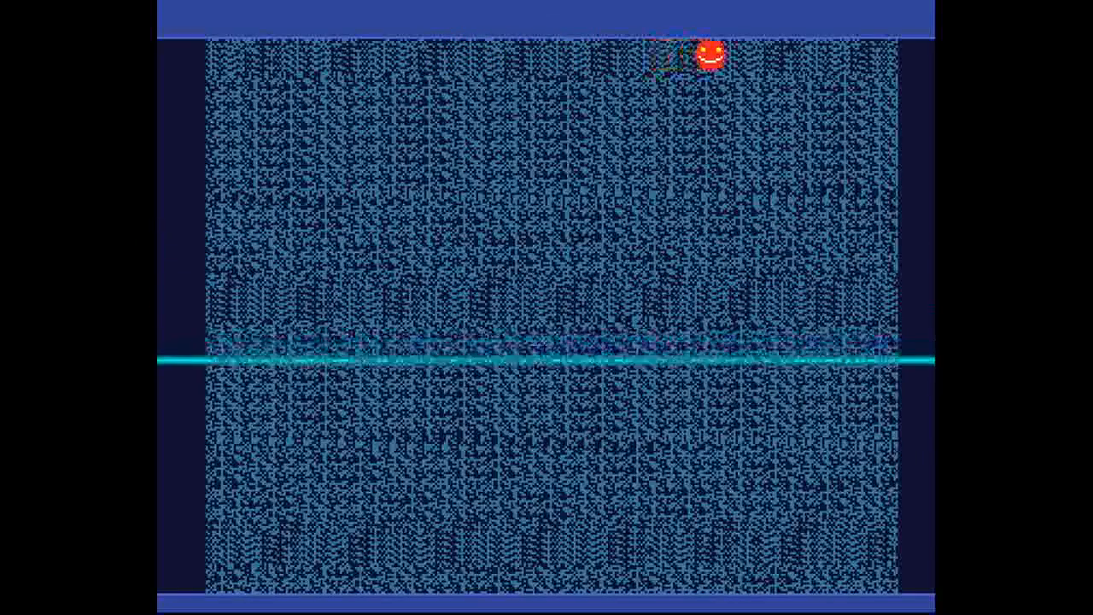
pyautogui.click(563, 293)
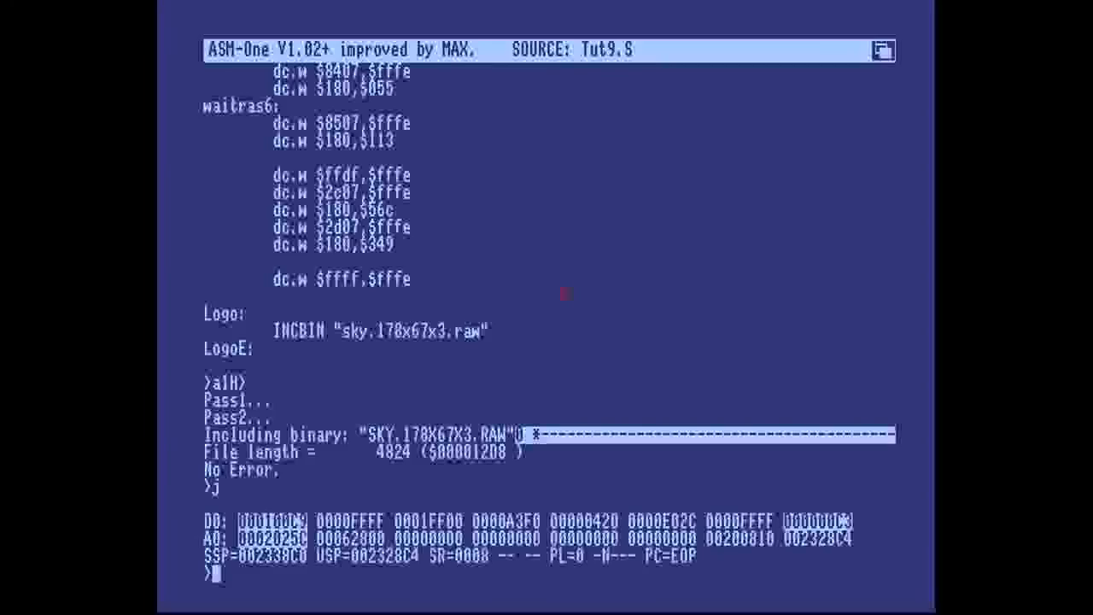
# Step: Delete the blank line between the LogoPal: label in the copper list and its first palette line
pyautogui.press('Escape')
pyautogui.press('Up')
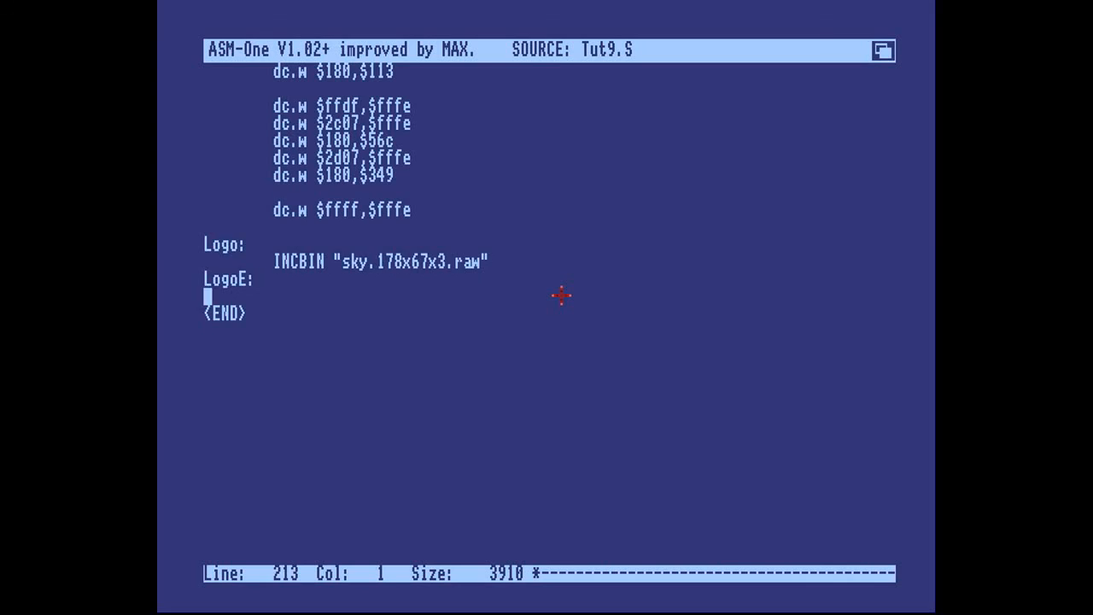
pyautogui.press('Up')
pyautogui.press('Up')
pyautogui.press('Up')
pyautogui.press('Up')
pyautogui.press('Up')
pyautogui.press('Up')
pyautogui.press('Up')
pyautogui.press('Up')
pyautogui.press('Up')
pyautogui.press('Up')
pyautogui.press('Up')
pyautogui.press('Up')
pyautogui.press('Up')
pyautogui.press('Up')
pyautogui.press('Up')
pyautogui.press('Up')
pyautogui.press('Up')
pyautogui.press('Up')
pyautogui.press('Up')
pyautogui.press('Up')
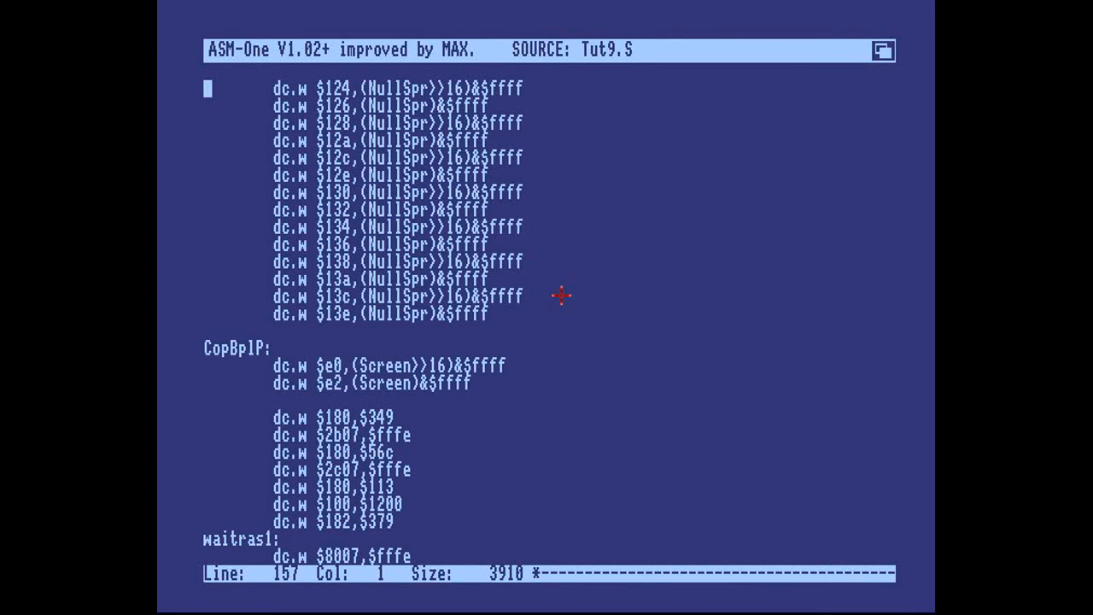
pyautogui.press('Down')
pyautogui.press('Up')
pyautogui.press('Up')
pyautogui.press('Up')
pyautogui.press('Up')
pyautogui.press('Up')
pyautogui.press('Up')
pyautogui.press('Up')
pyautogui.press('Up')
pyautogui.press('Up')
pyautogui.press('Up')
pyautogui.press('Up')
pyautogui.press('Up')
pyautogui.press('Up')
pyautogui.press('Up')
pyautogui.press('Up')
pyautogui.press('Up')
pyautogui.press('Up')
pyautogui.press('Up')
pyautogui.press('Up')
pyautogui.press('Up')
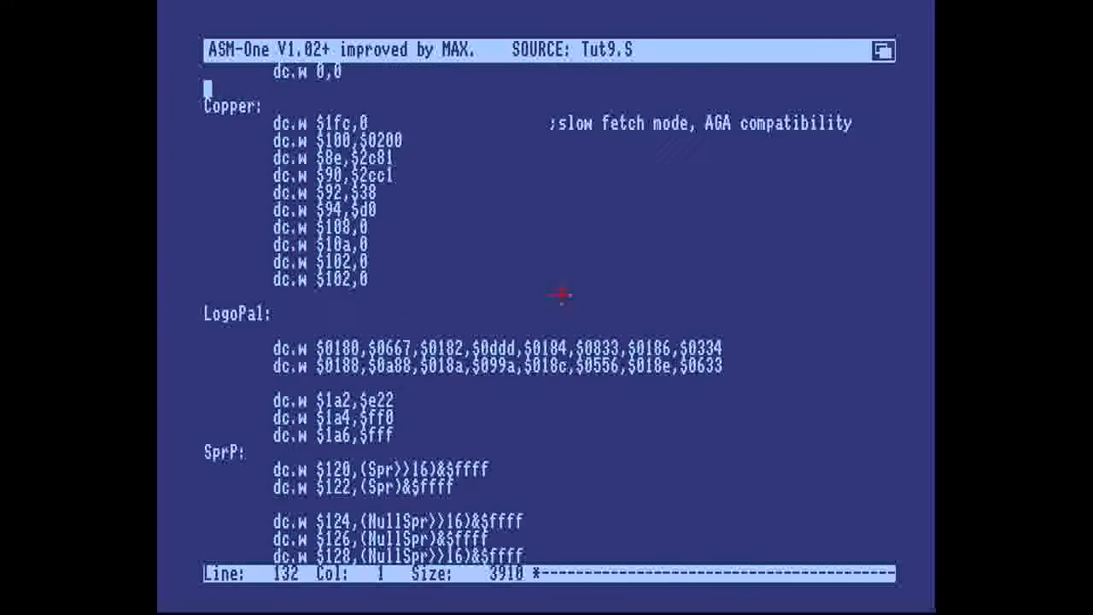
pyautogui.press('Up')
pyautogui.press('Up')
pyautogui.press('Up')
pyautogui.press('Up')
pyautogui.press('Up')
pyautogui.press('Up')
pyautogui.press('Up')
pyautogui.press('Up')
pyautogui.press('Down')
pyautogui.press('Down')
pyautogui.press('Down')
pyautogui.press('Down')
pyautogui.press('Down')
pyautogui.press('Down')
pyautogui.press('Down')
pyautogui.press('Down')
pyautogui.press('Down')
pyautogui.press('Down')
pyautogui.press('Down')
pyautogui.press('Down')
pyautogui.press('Down')
pyautogui.press('Down')
pyautogui.press('Down')
pyautogui.press('Down')
pyautogui.press('Down')
pyautogui.press('Down')
pyautogui.press('Down')
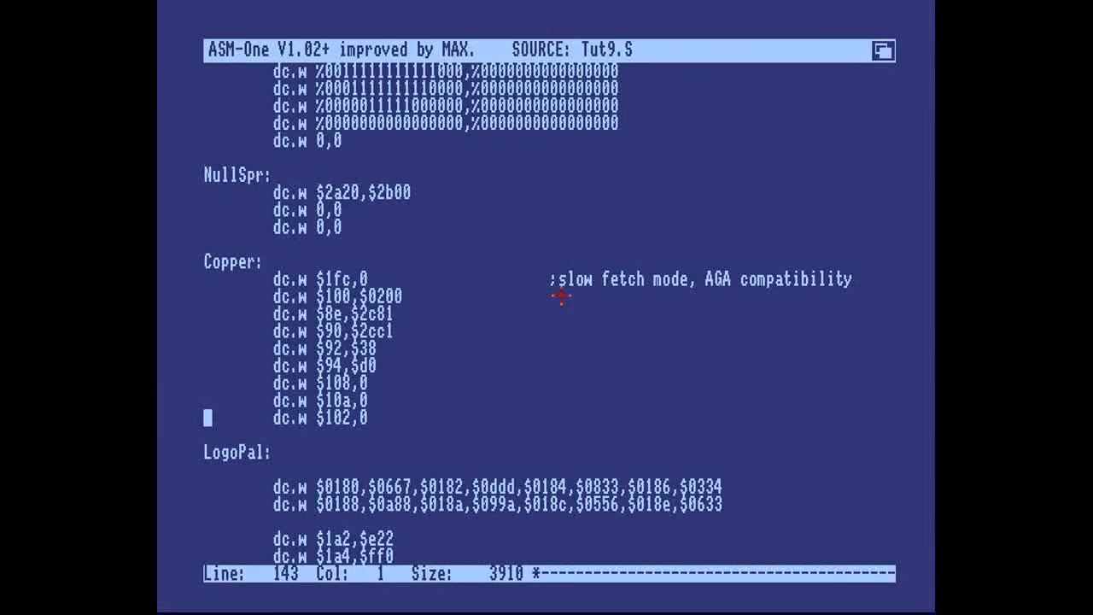
pyautogui.press('Escape')
pyautogui.press('Escape')
pyautogui.press('Down')
pyautogui.press('Down')
pyautogui.press('Down')
pyautogui.press('BackSpace')
pyautogui.hotkey('shift', 'Left')
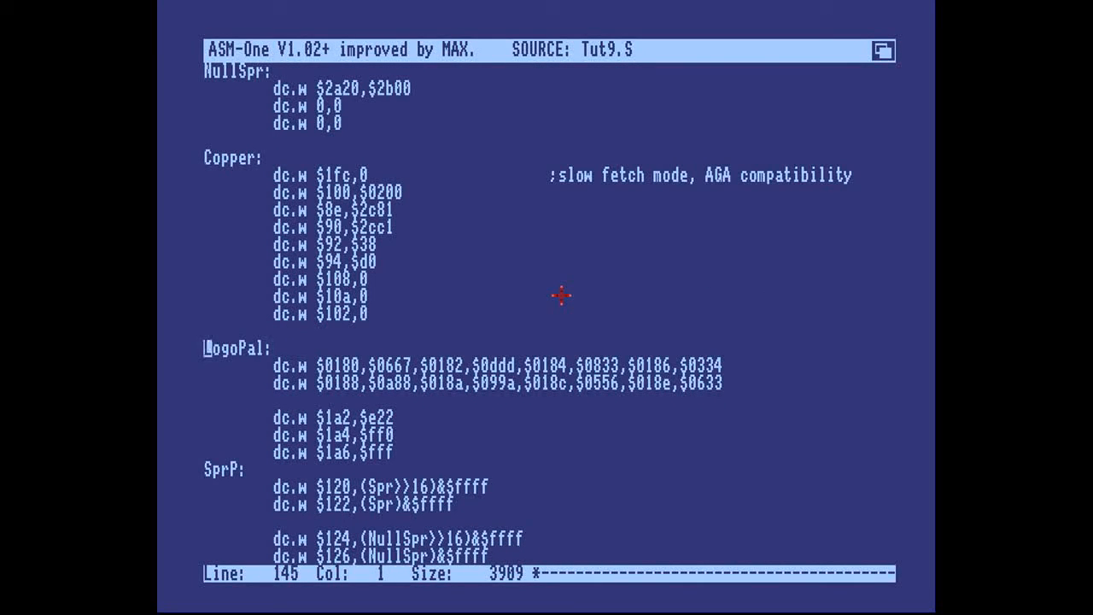
# Step: Cut the LogoPal: label and its two palette lines out of the upper part of the copper list
pyautogui.press('super+b')
pyautogui.press('Down')
pyautogui.press('Down')
pyautogui.press('Down')
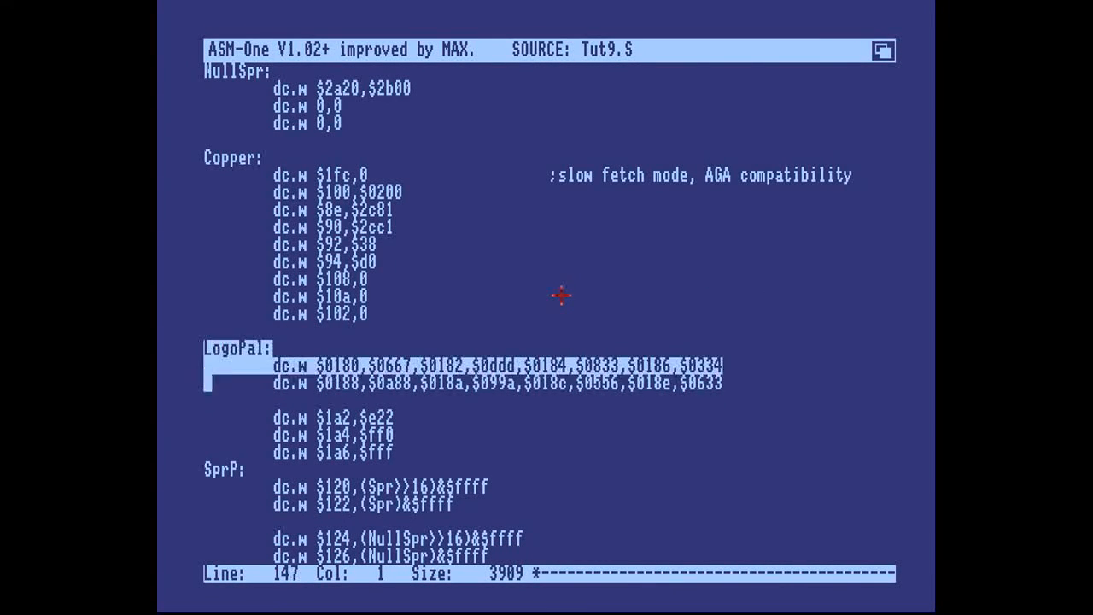
pyautogui.press('super+x')
# Step: Replace the dc.w $180,$113 line after the $2c07,$fffe wait with a blank line followed by the cut LogoPal palette block
pyautogui.press('Down')
pyautogui.press('Down')
pyautogui.press('Down')
pyautogui.press('Down')
pyautogui.press('Down')
pyautogui.press('Down')
pyautogui.press('Down')
pyautogui.press('Down')
pyautogui.press('Down')
pyautogui.press('Down')
pyautogui.press('Down')
pyautogui.press('Down')
pyautogui.press('Down')
pyautogui.press('Down')
pyautogui.press('Down')
pyautogui.press('Down')
pyautogui.press('Down')
pyautogui.press('Down')
pyautogui.press('Down')
pyautogui.press('Down')
pyautogui.press('Down')
pyautogui.press('Down')
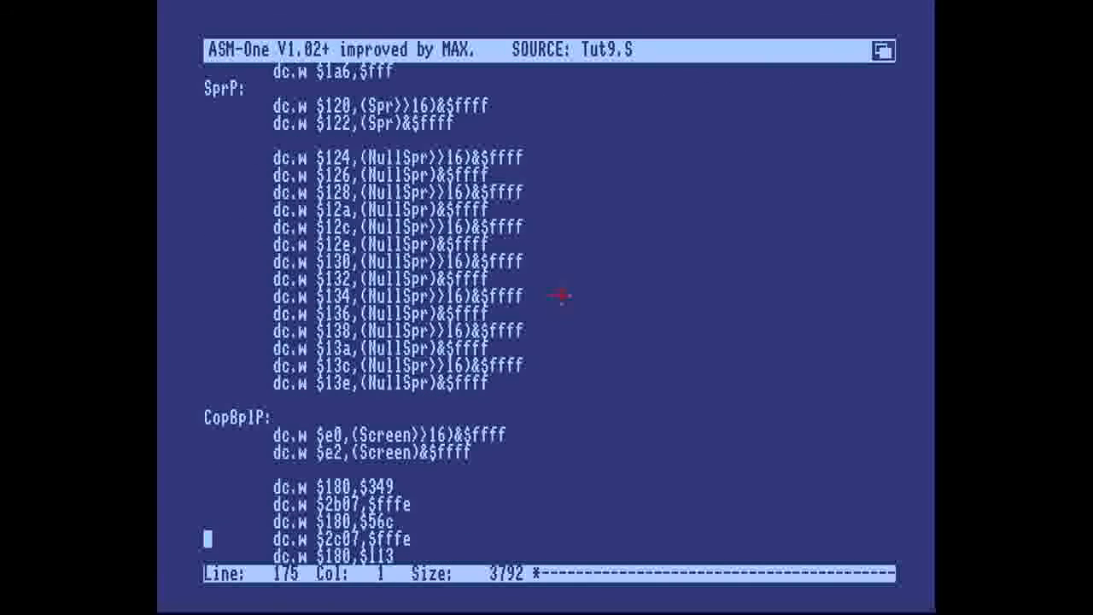
pyautogui.press('Down')
pyautogui.press('Down')
pyautogui.press('Down')
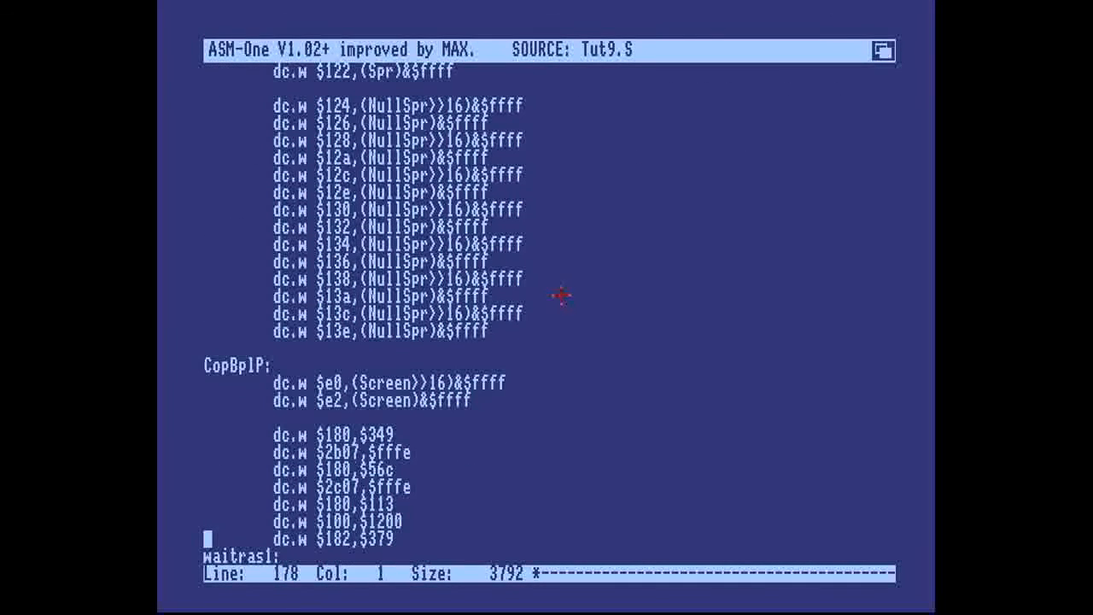
pyautogui.press('Down')
pyautogui.press('Down')
pyautogui.press('Down')
pyautogui.press('Down')
pyautogui.press('Down')
pyautogui.press('Down')
pyautogui.press('Down')
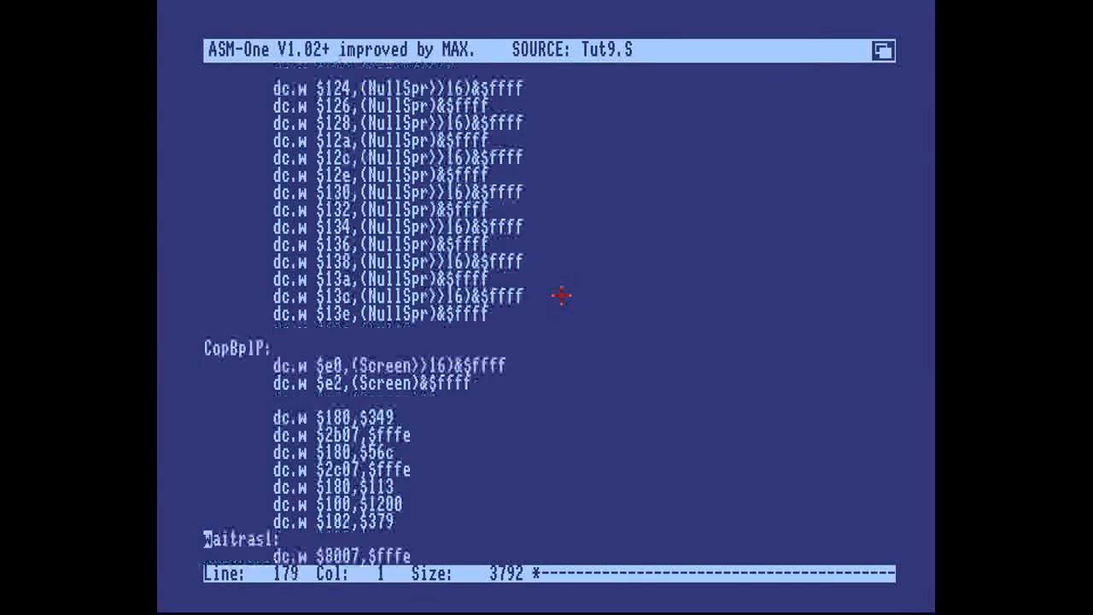
pyautogui.press('Up')
pyautogui.press('Up')
pyautogui.press('Up')
pyautogui.press('Up')
pyautogui.press('Up')
pyautogui.press('Up')
pyautogui.press('Up')
pyautogui.press('Up')
pyautogui.press('Up')
pyautogui.press('Up')
pyautogui.press('Up')
pyautogui.press('Up')
pyautogui.press('Up')
pyautogui.press('Up')
pyautogui.press('Down')
pyautogui.press('Down')
pyautogui.press('Down')
pyautogui.press('Down')
pyautogui.press('Down')
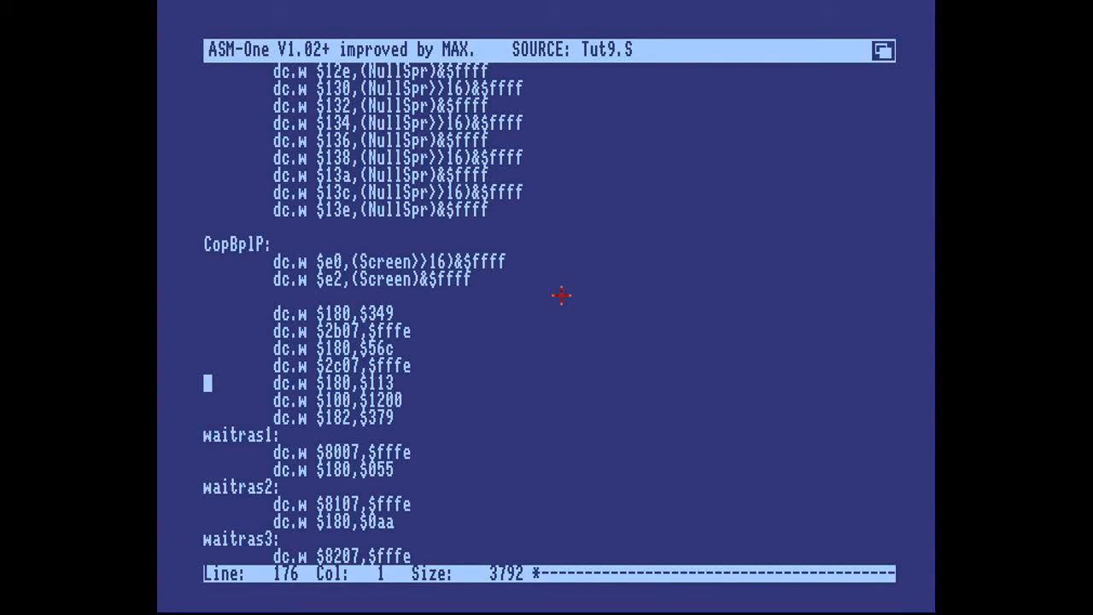
pyautogui.hotkey('shift', 'Delete')
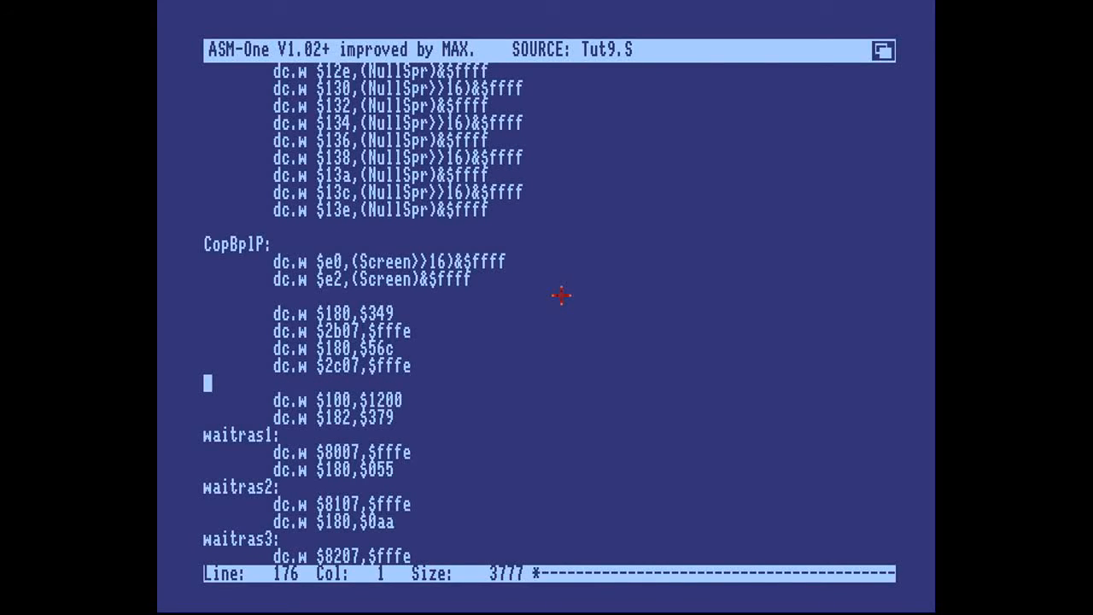
pyautogui.press('Return')
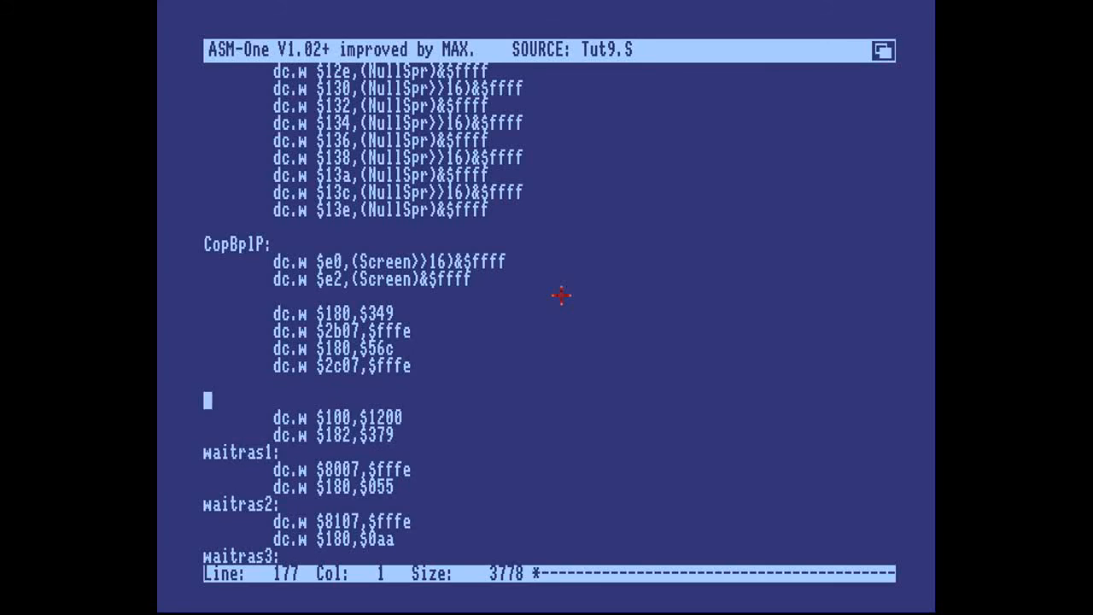
pyautogui.press('super+i')
pyautogui.press('Down')
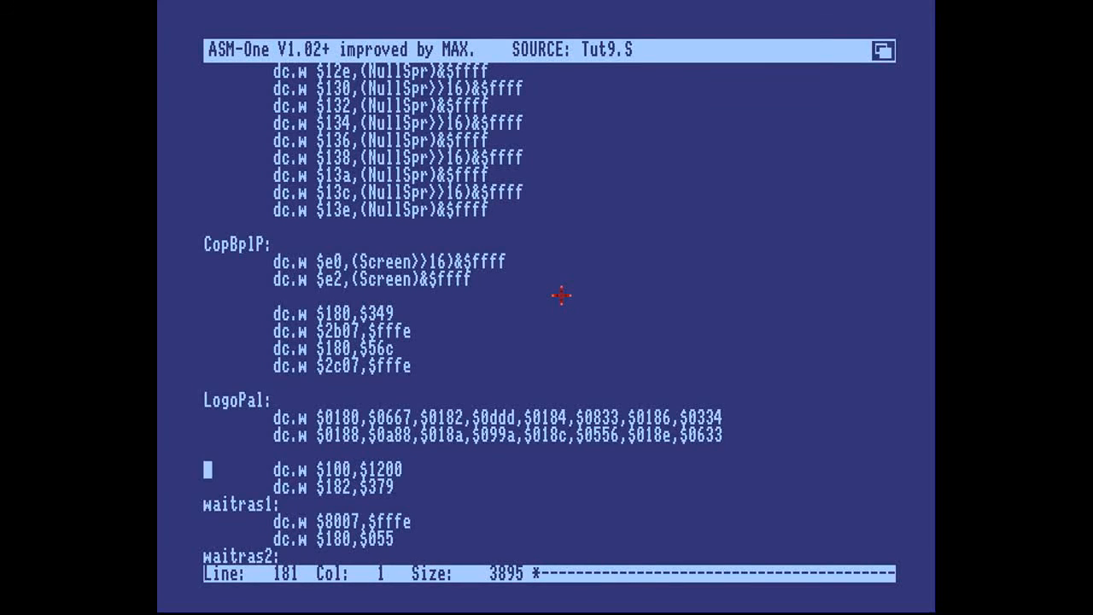
# Step: Place the cursor on the first digit of $1200 in the dc.w $100,$1200 line below the palette
pyautogui.hotkey('shift', 'Right')
pyautogui.press('Left')
pyautogui.press('Left')
pyautogui.press('Left')
# Step: Assemble and run the program to check the display with the relocated logo palette, and exit back to the assembler
pyautogui.press('Escape')
pyautogui.write('a')
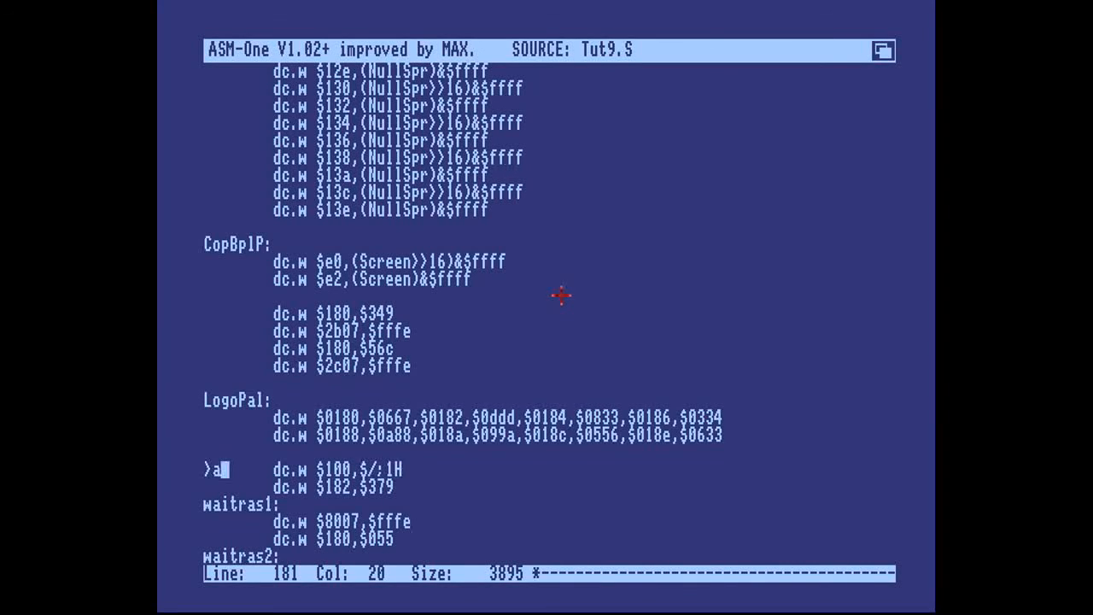
pyautogui.press('Return')
pyautogui.write('j')
pyautogui.press('Return')
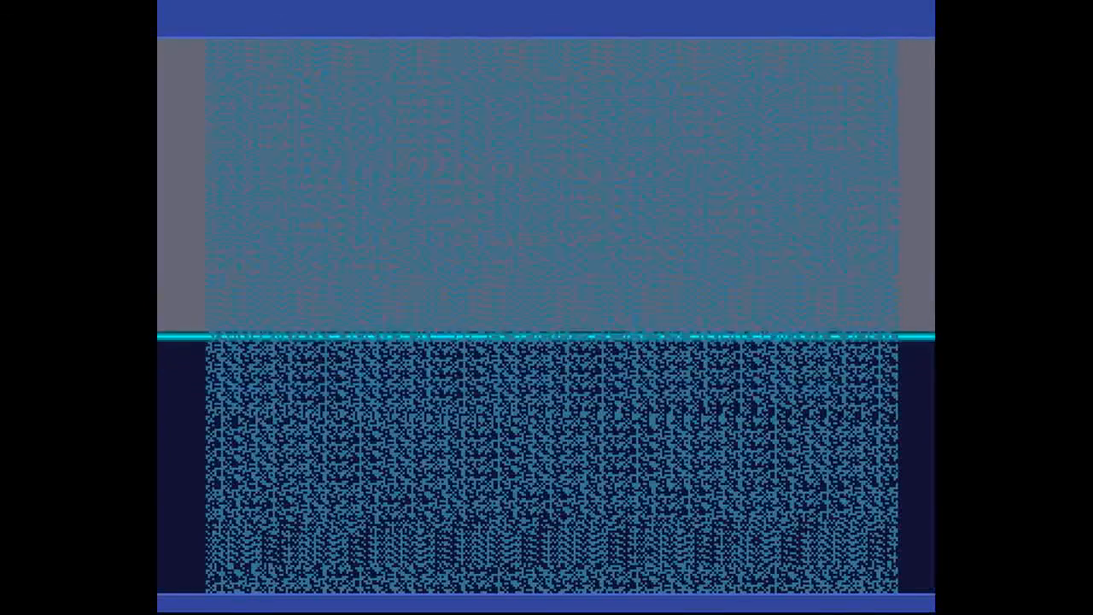
pyautogui.click(457, 310)
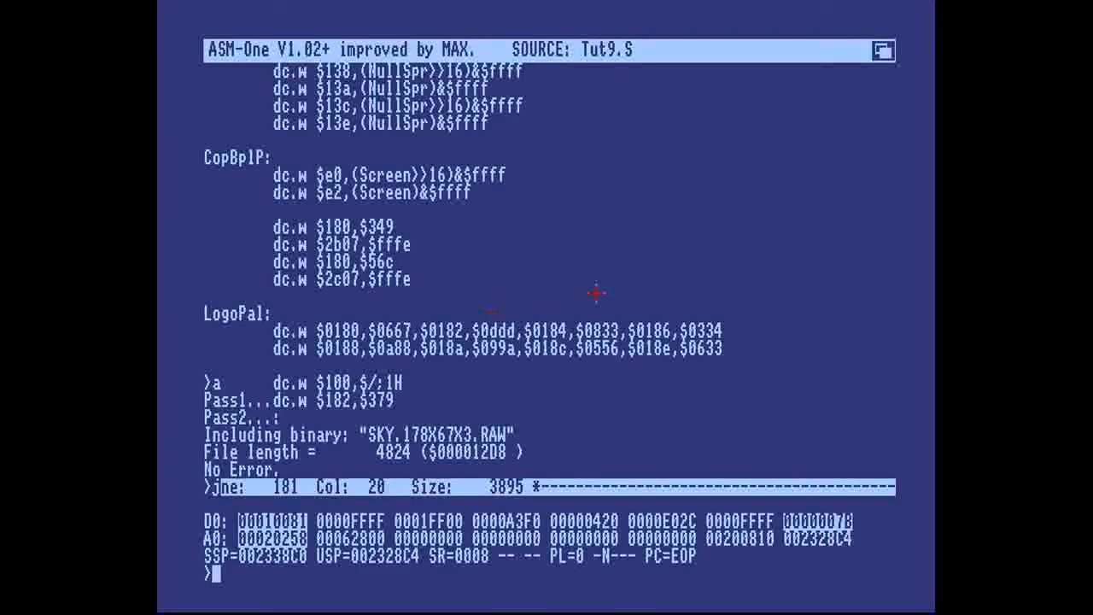